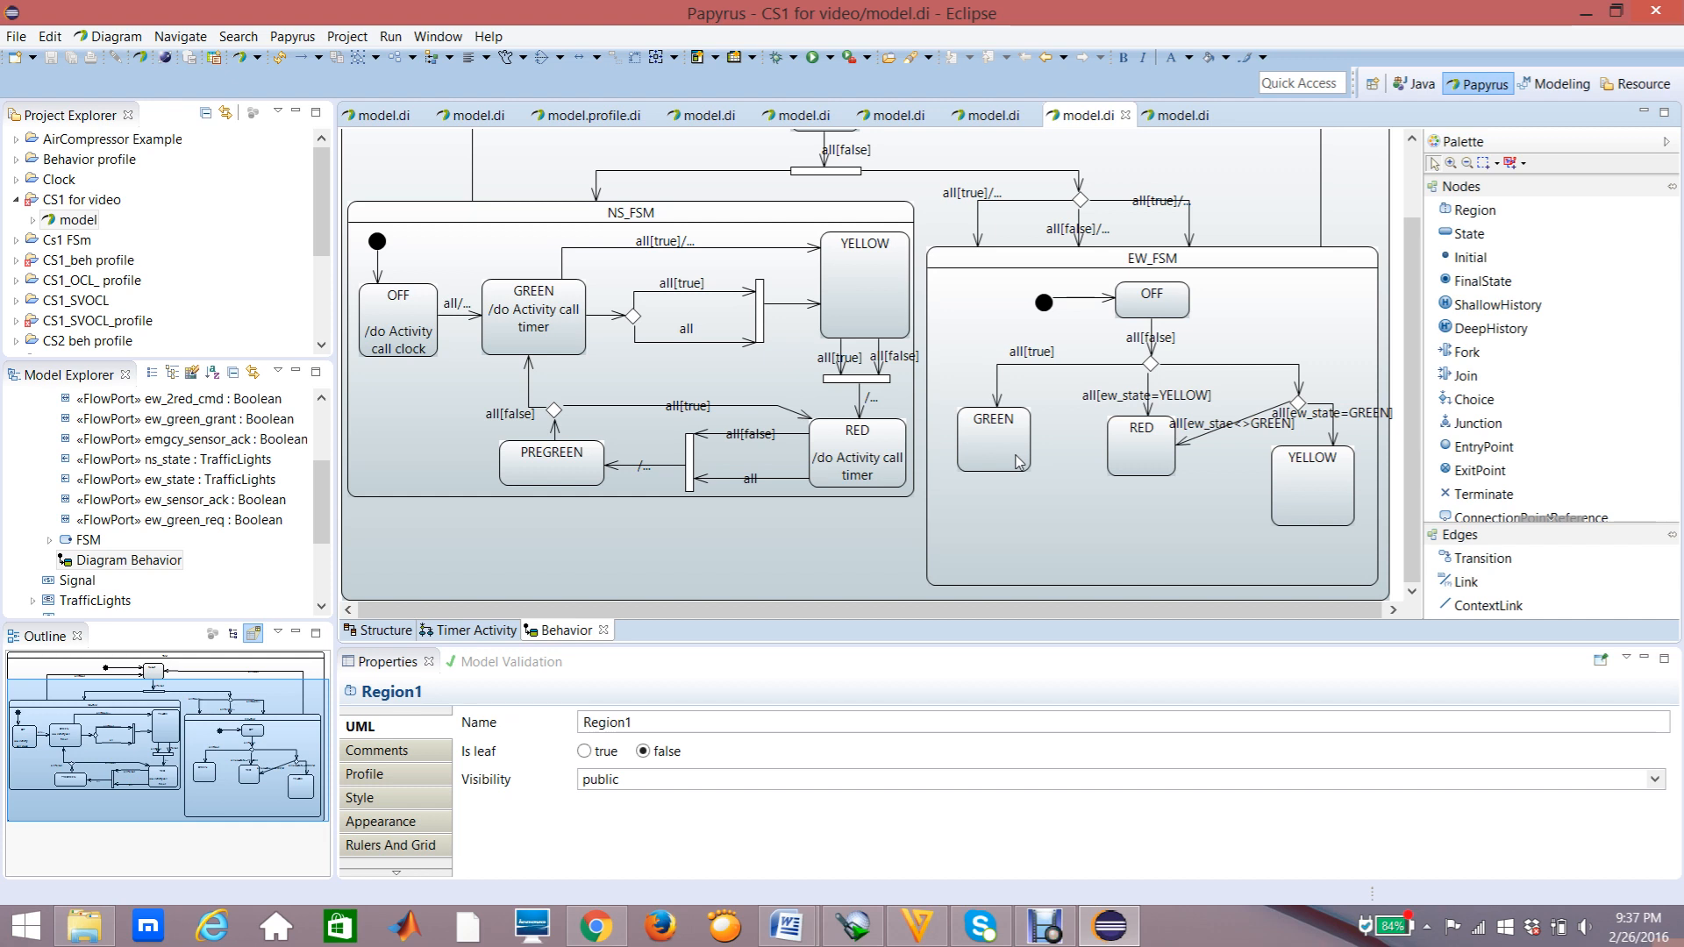
Review the Structure and Timer Activity diagrams, and return to the Behavior state machine diagram.
mouse_move(1024, 454)
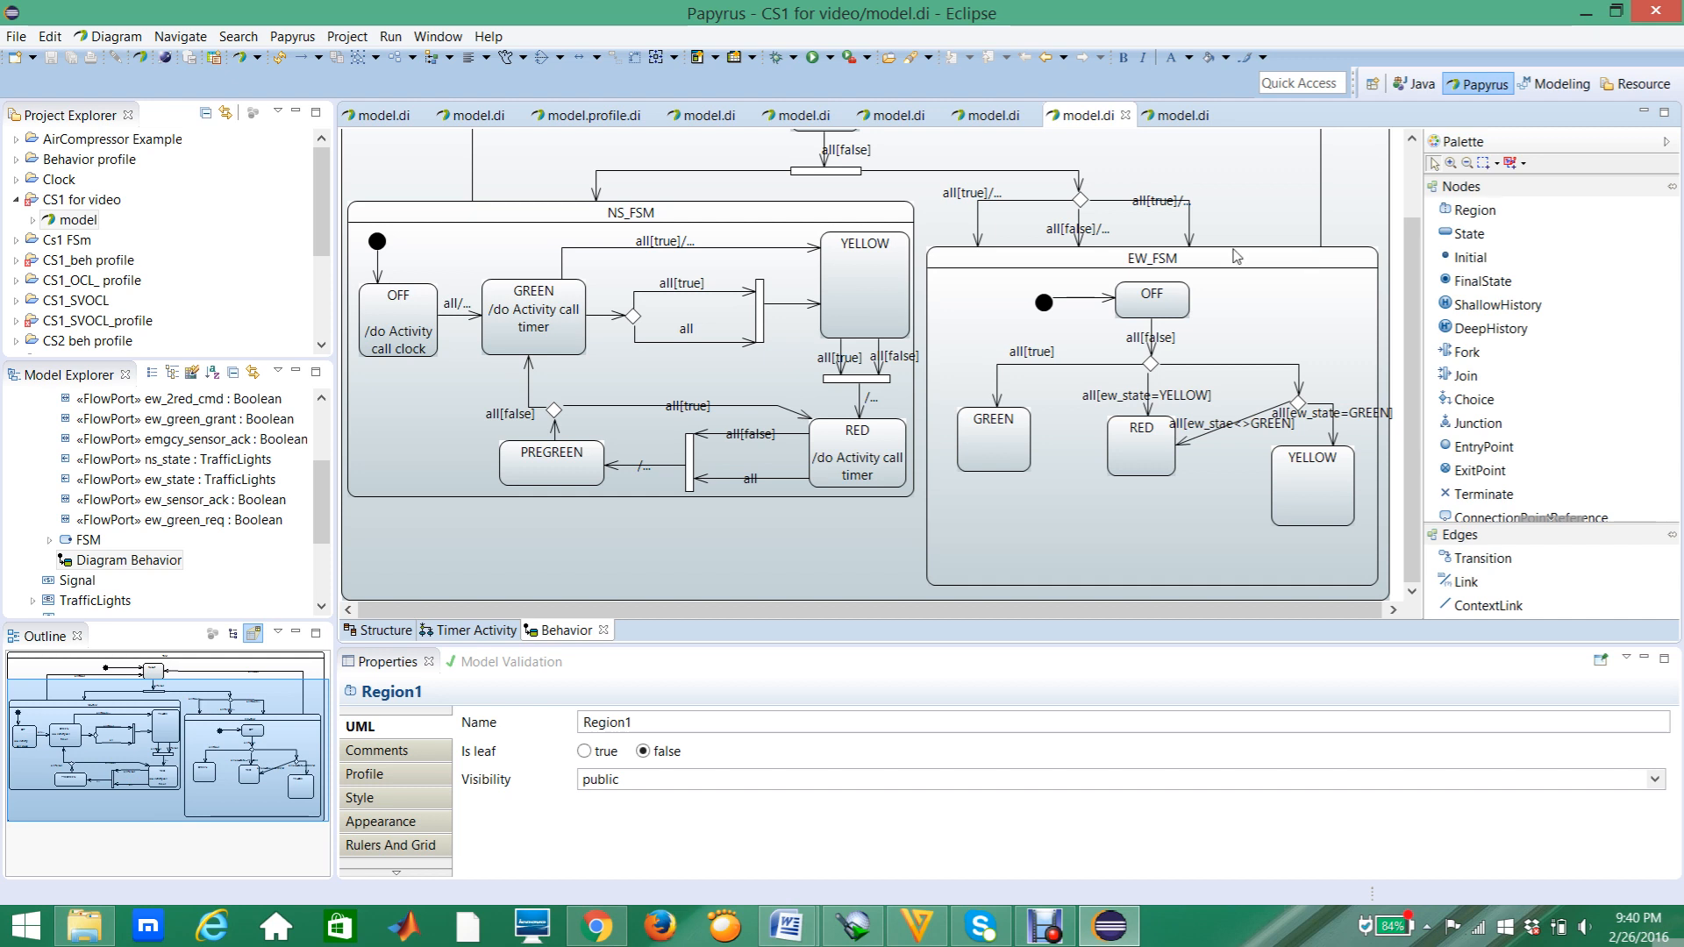
mouse_move(924, 243)
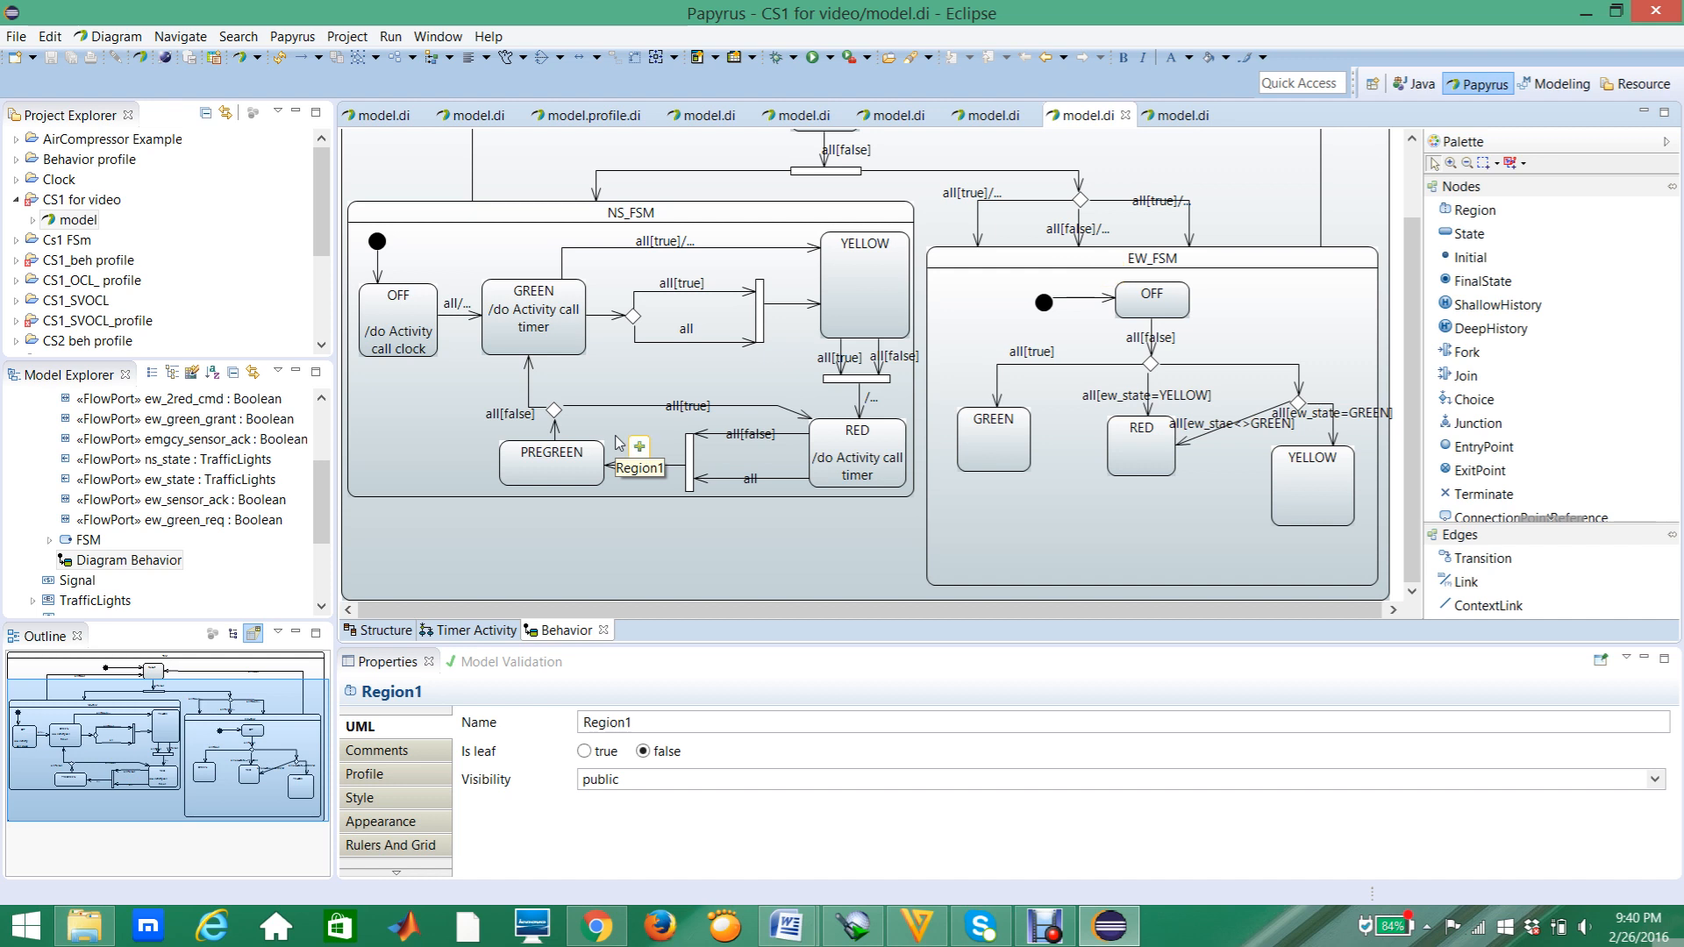
left_click(396, 638)
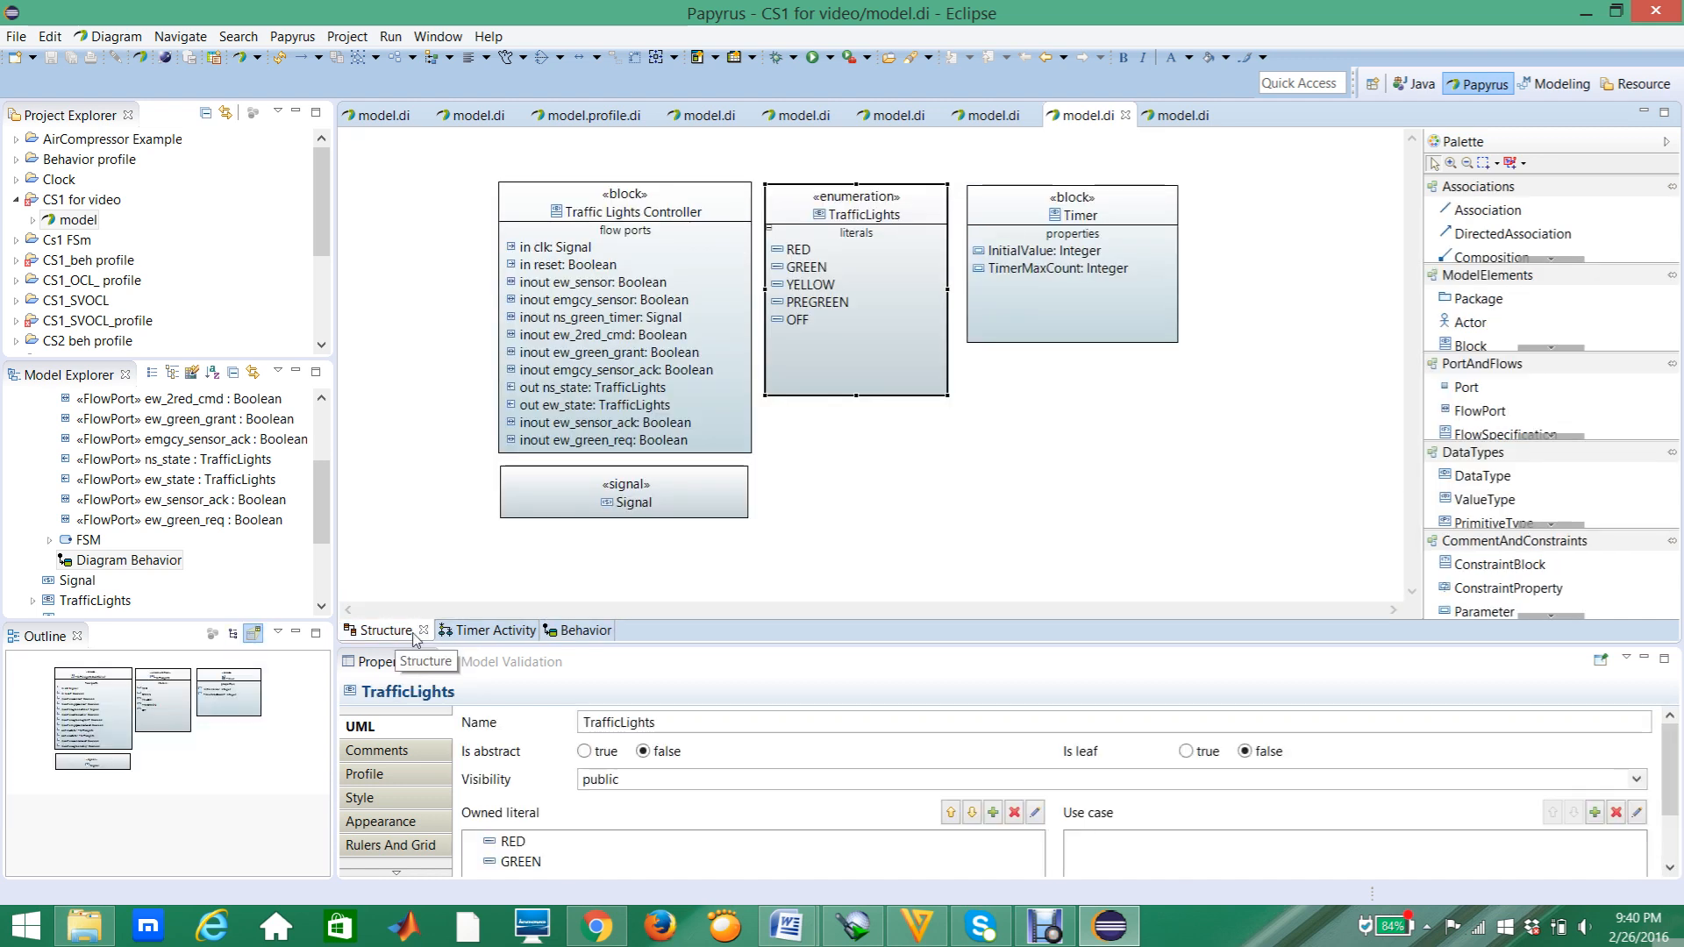
left_click(472, 633)
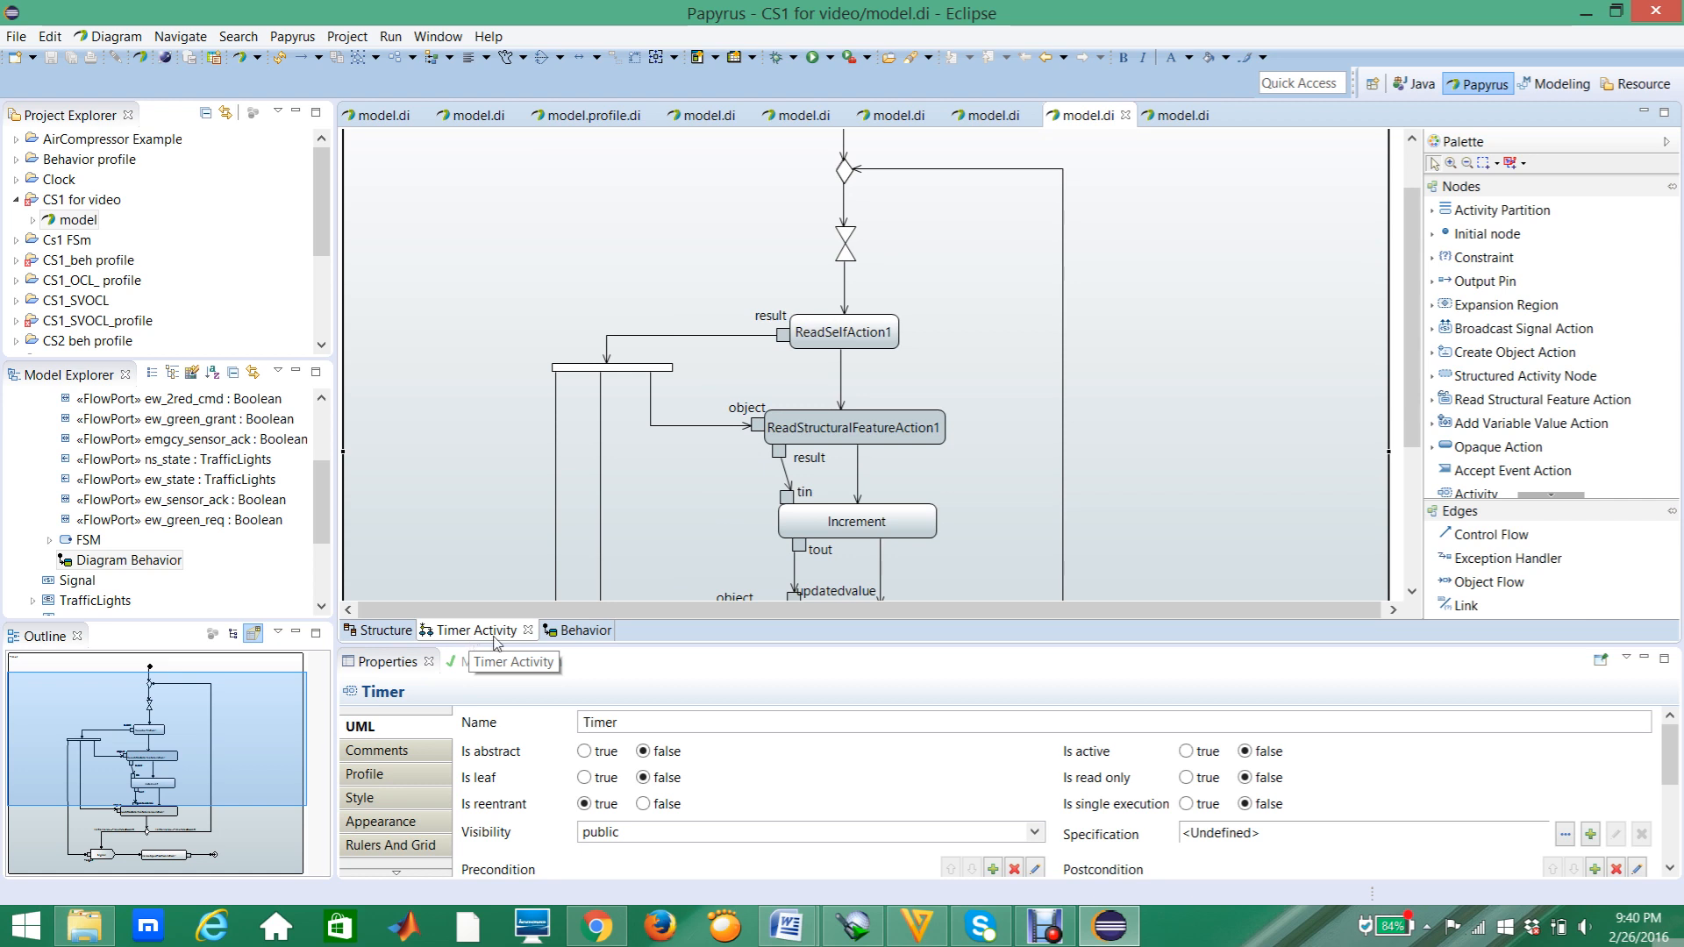
left_click(569, 641)
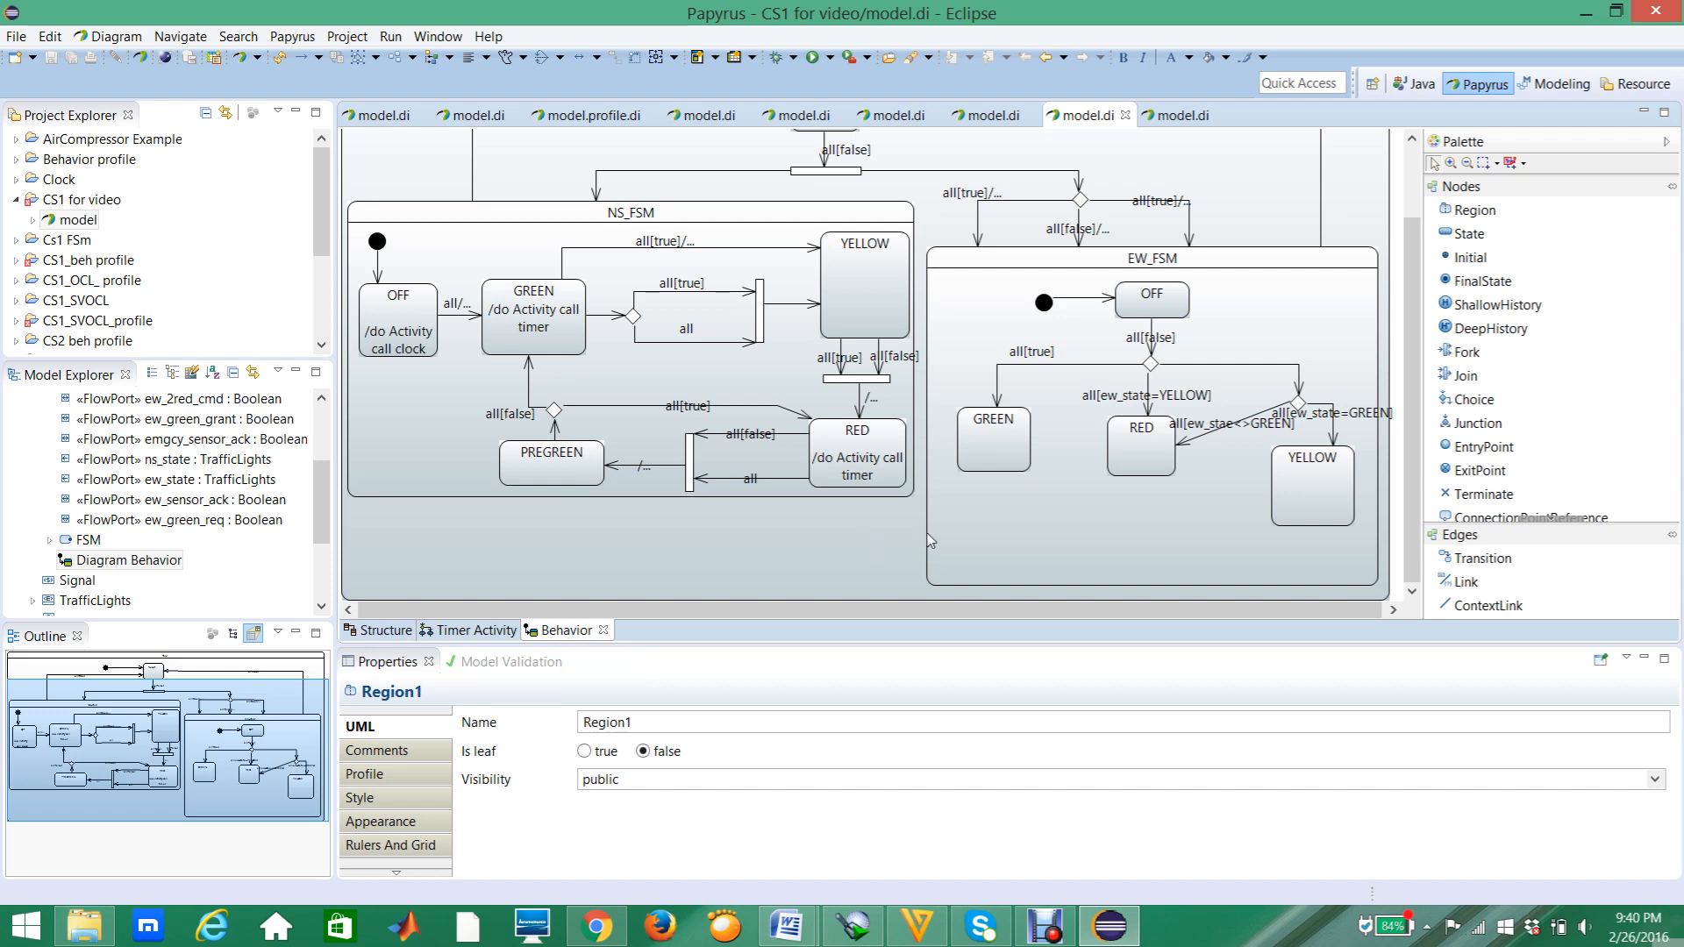
mouse_move(930, 541)
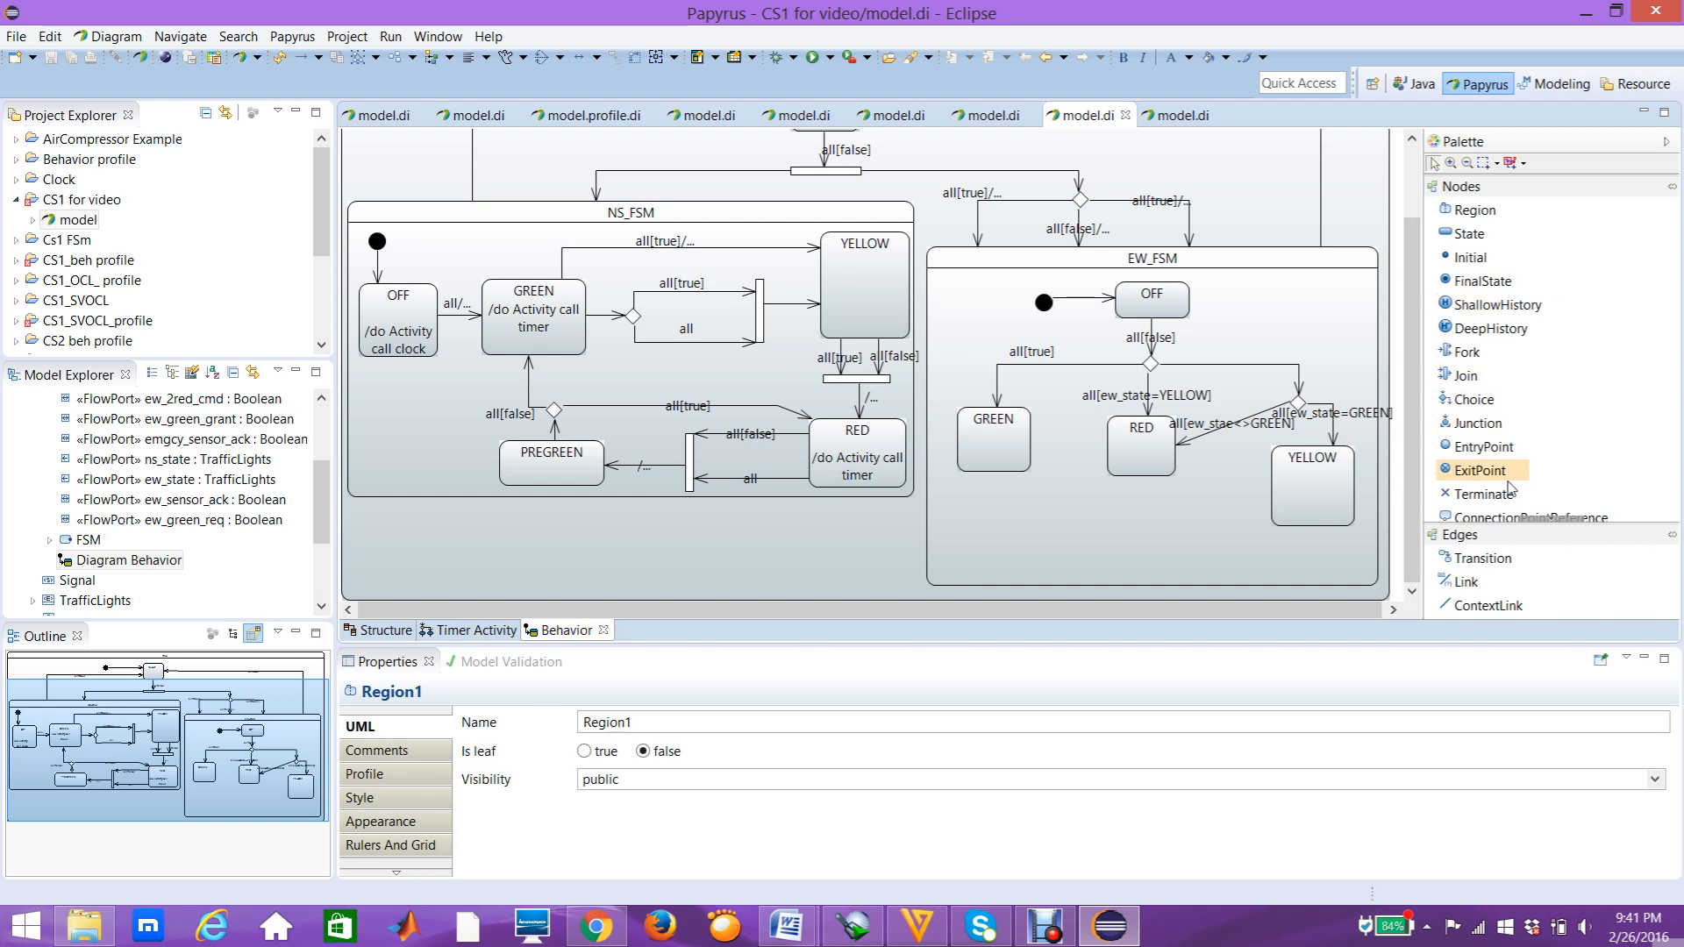
left_click(1504, 537)
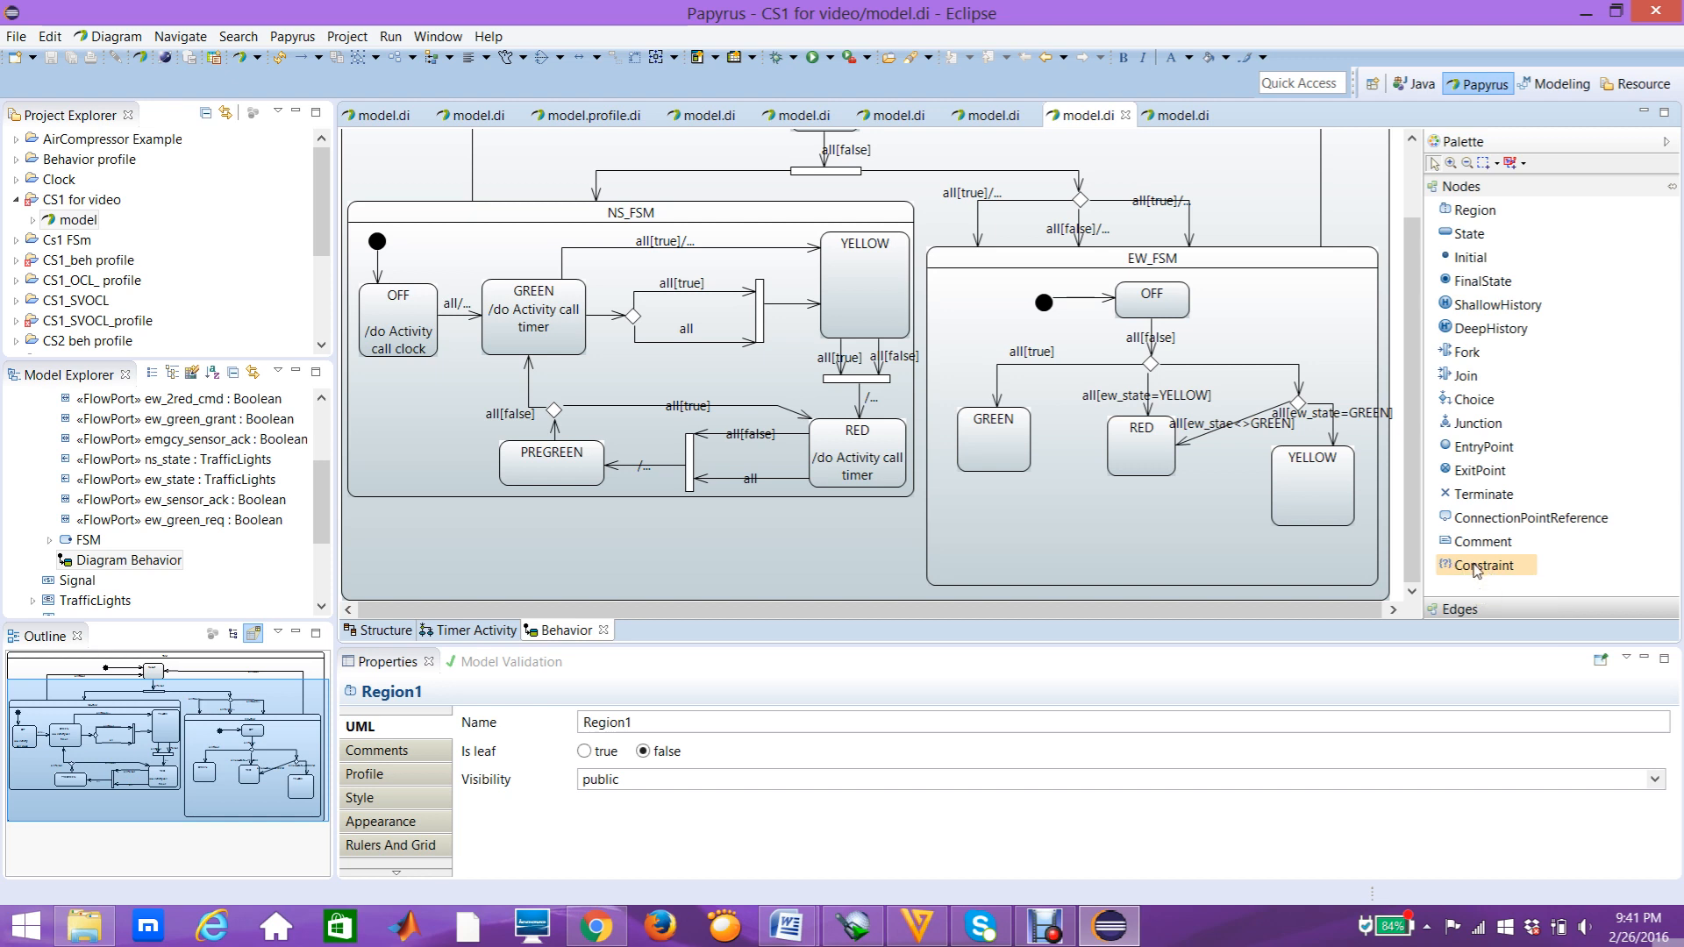
left_click(1477, 570)
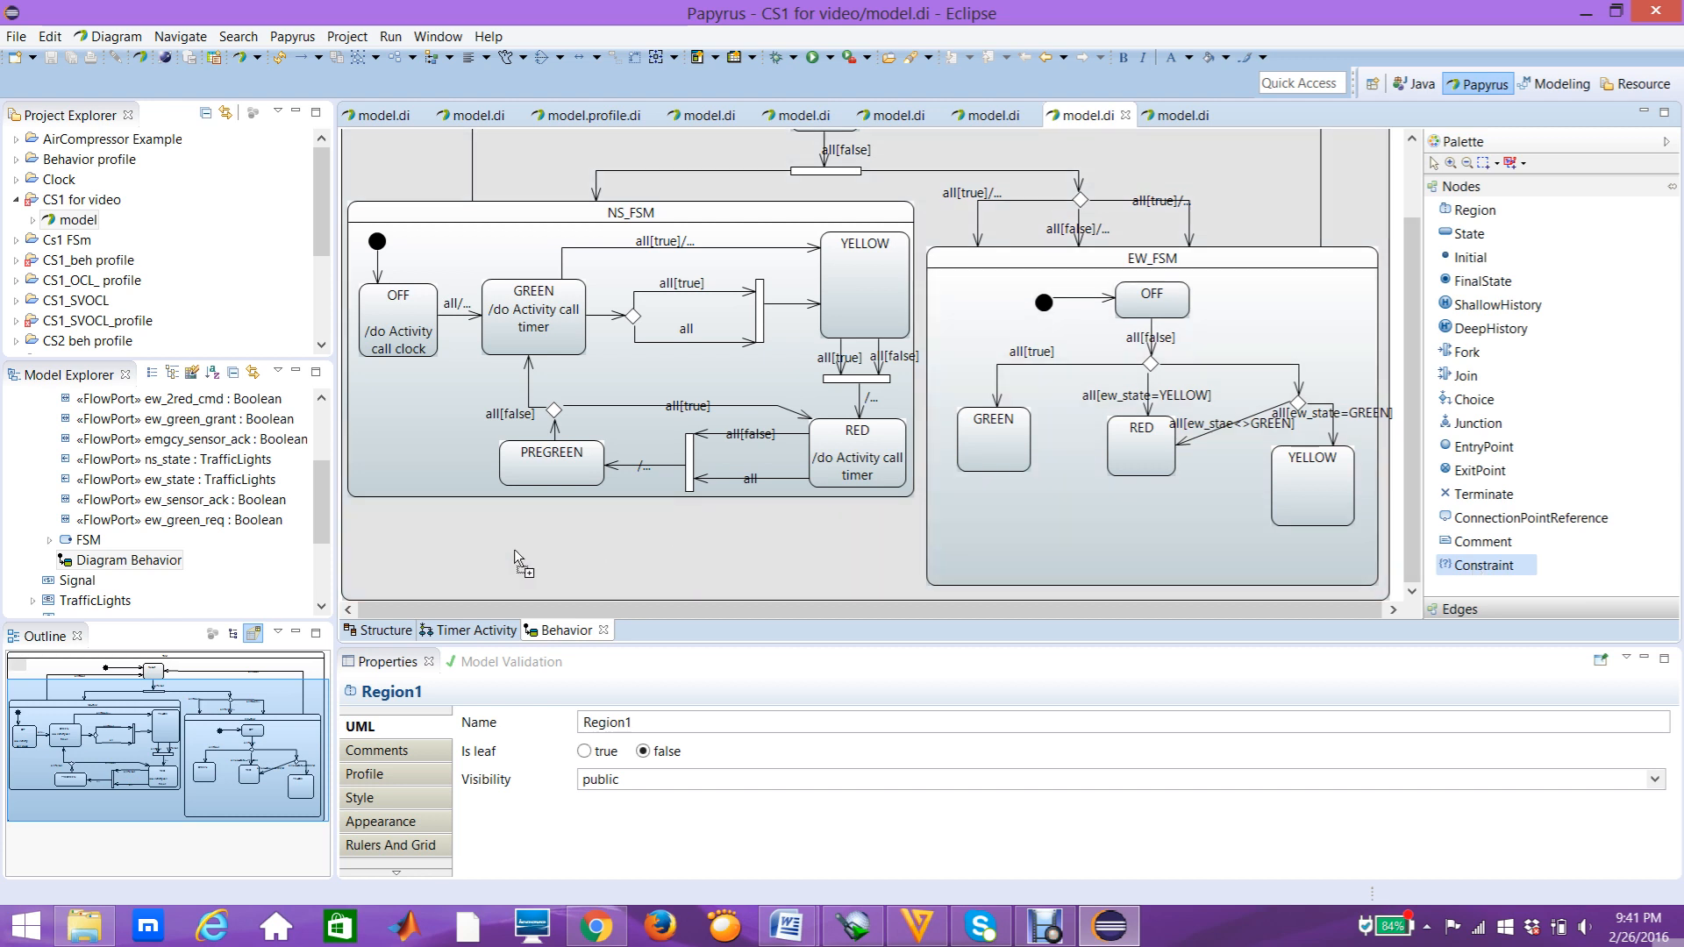
left_click(465, 556)
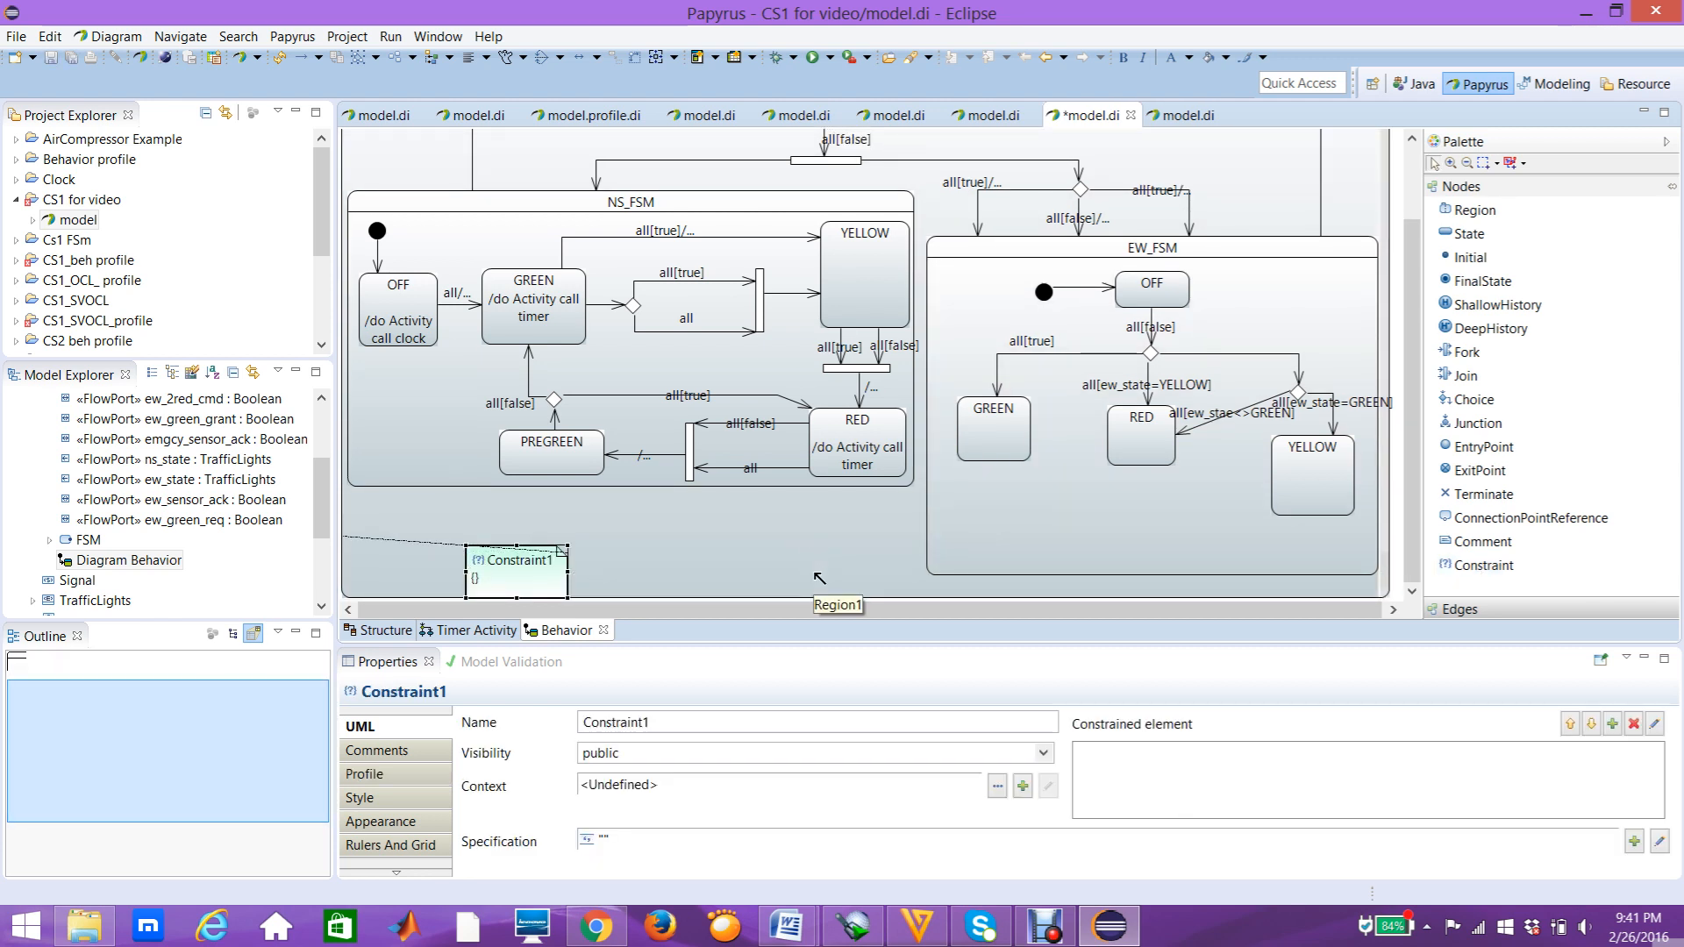
left_click(392, 546)
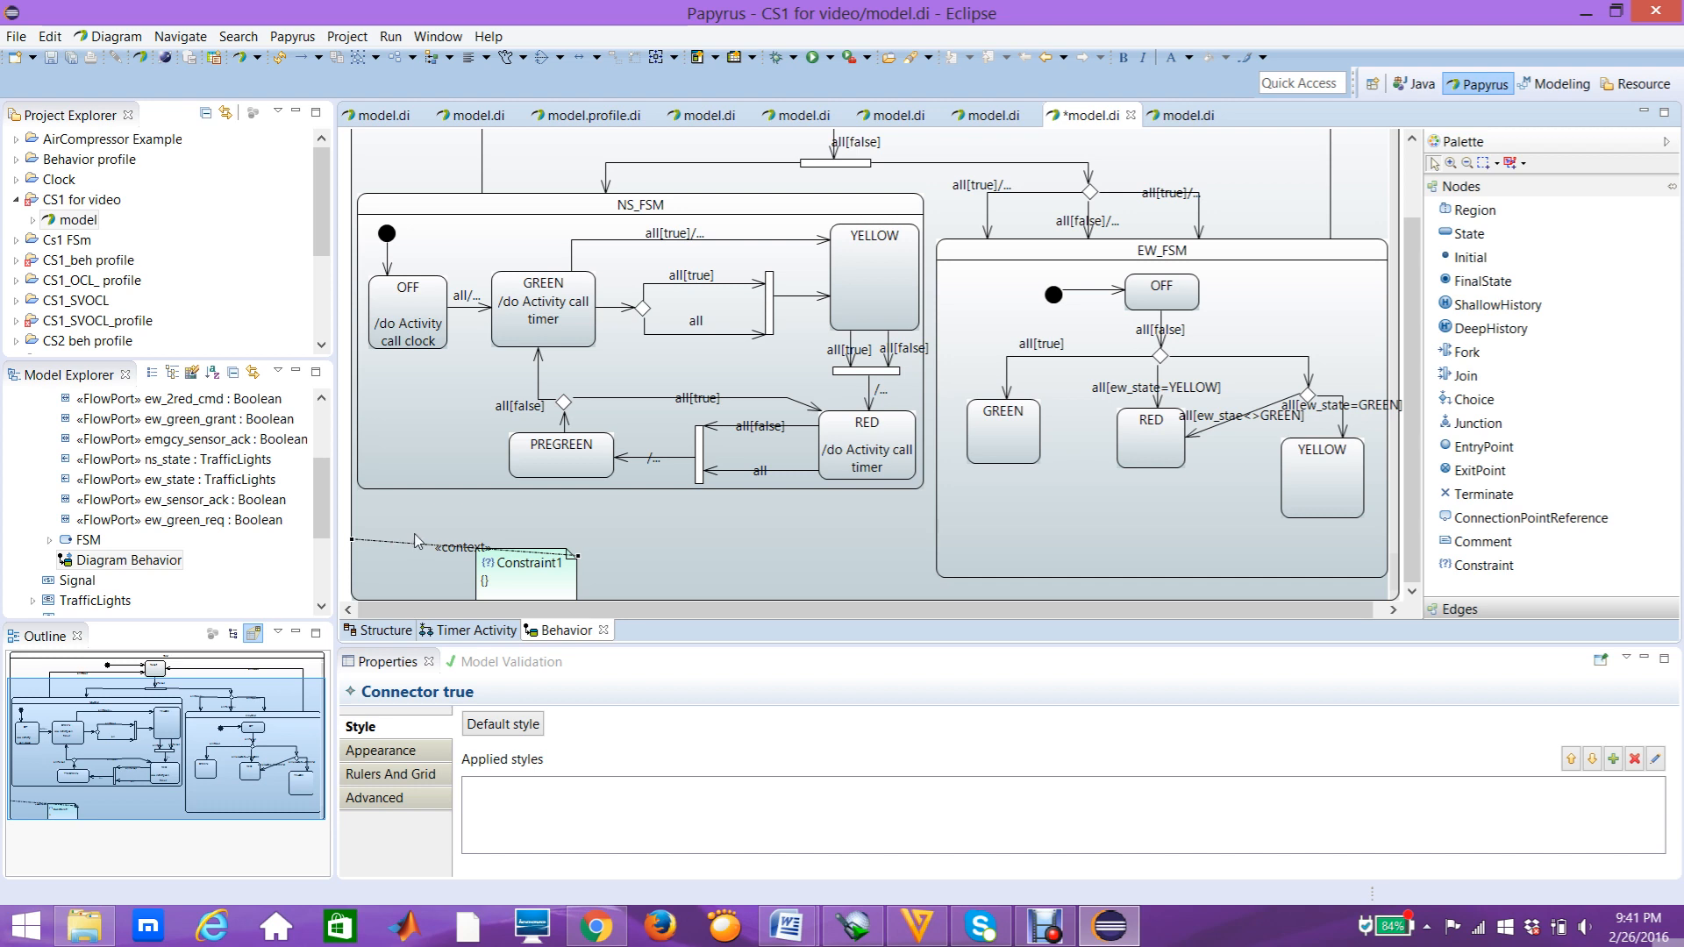
left_click(419, 541)
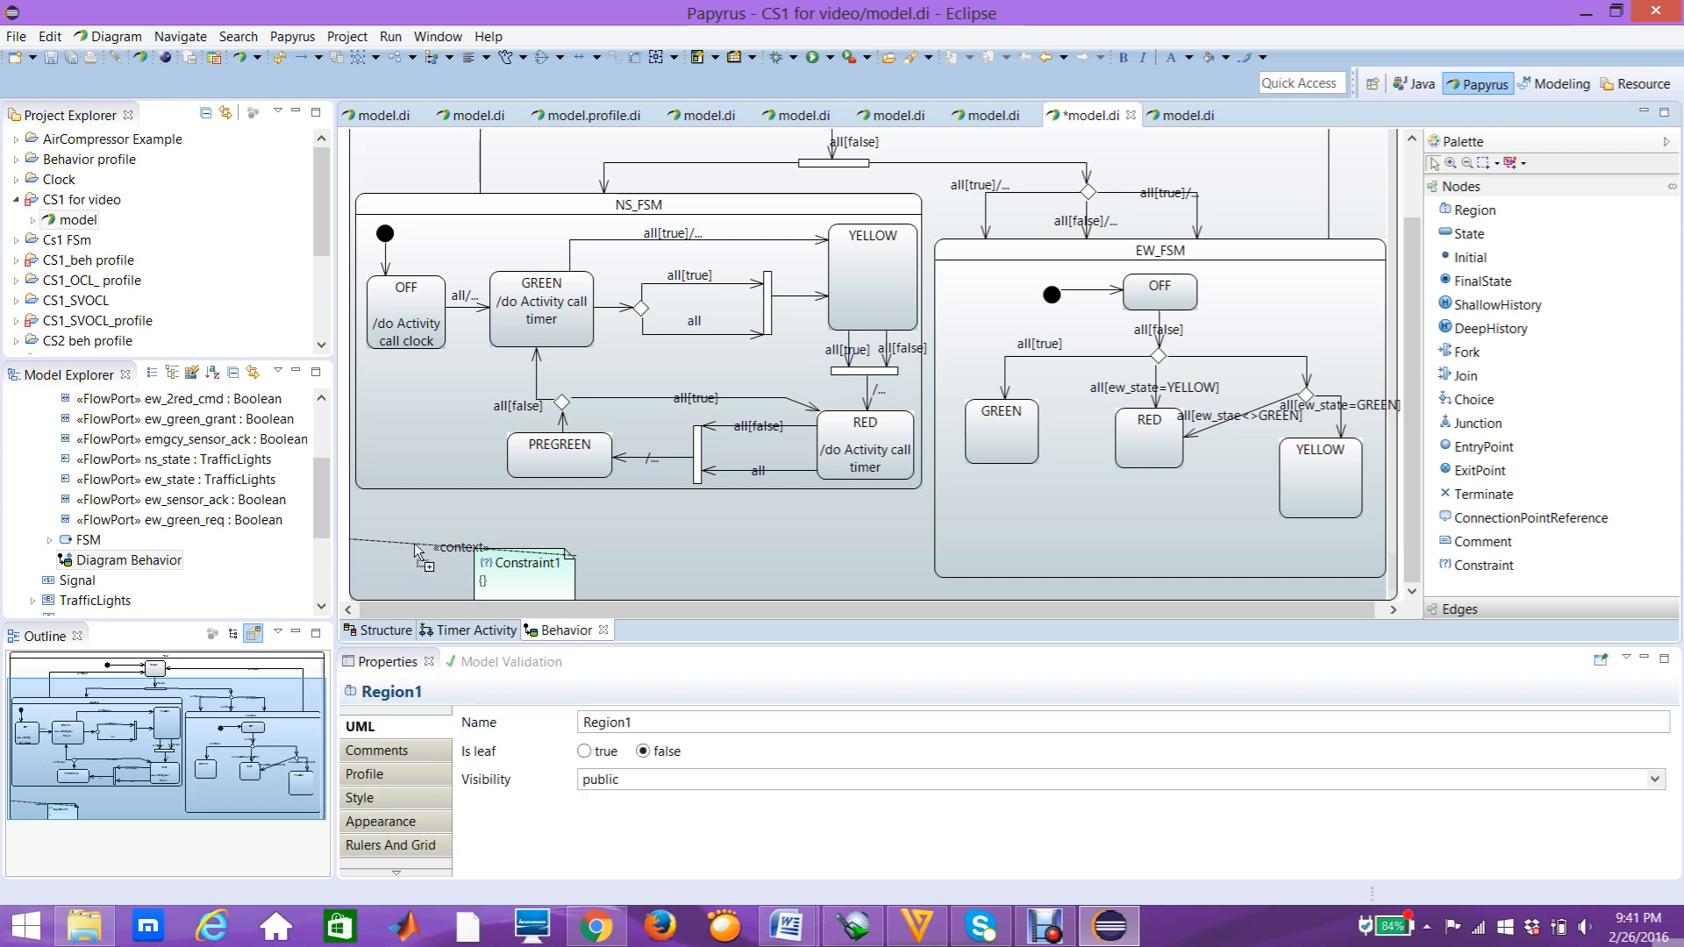
left_click(417, 551)
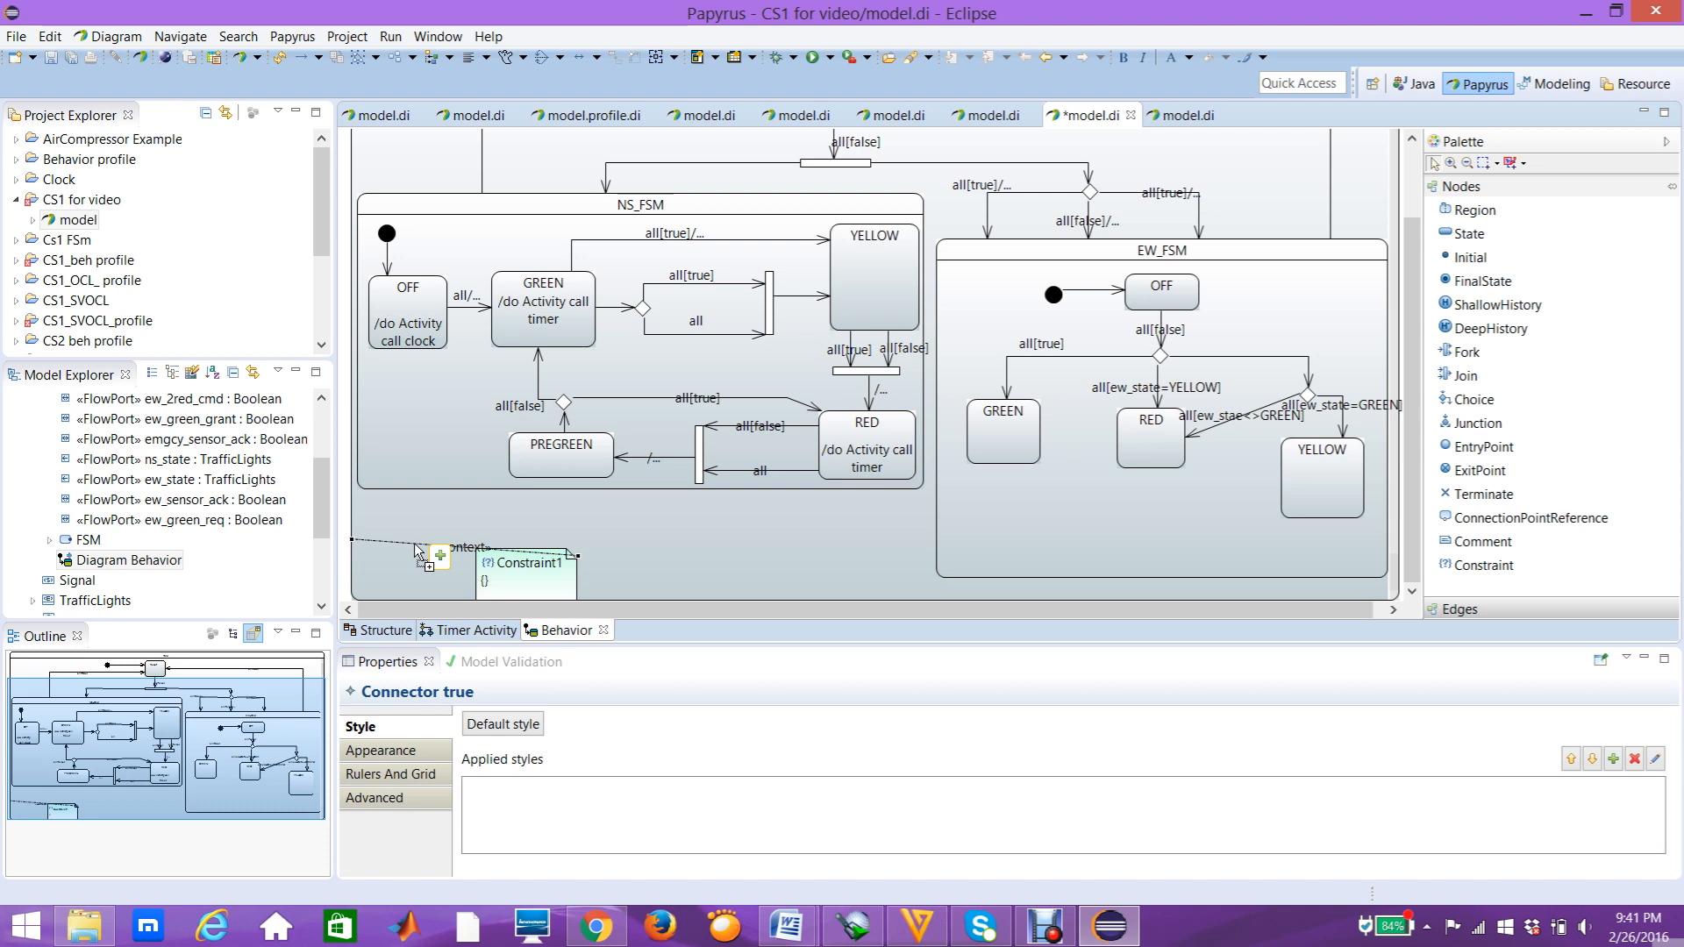
left_click(513, 570)
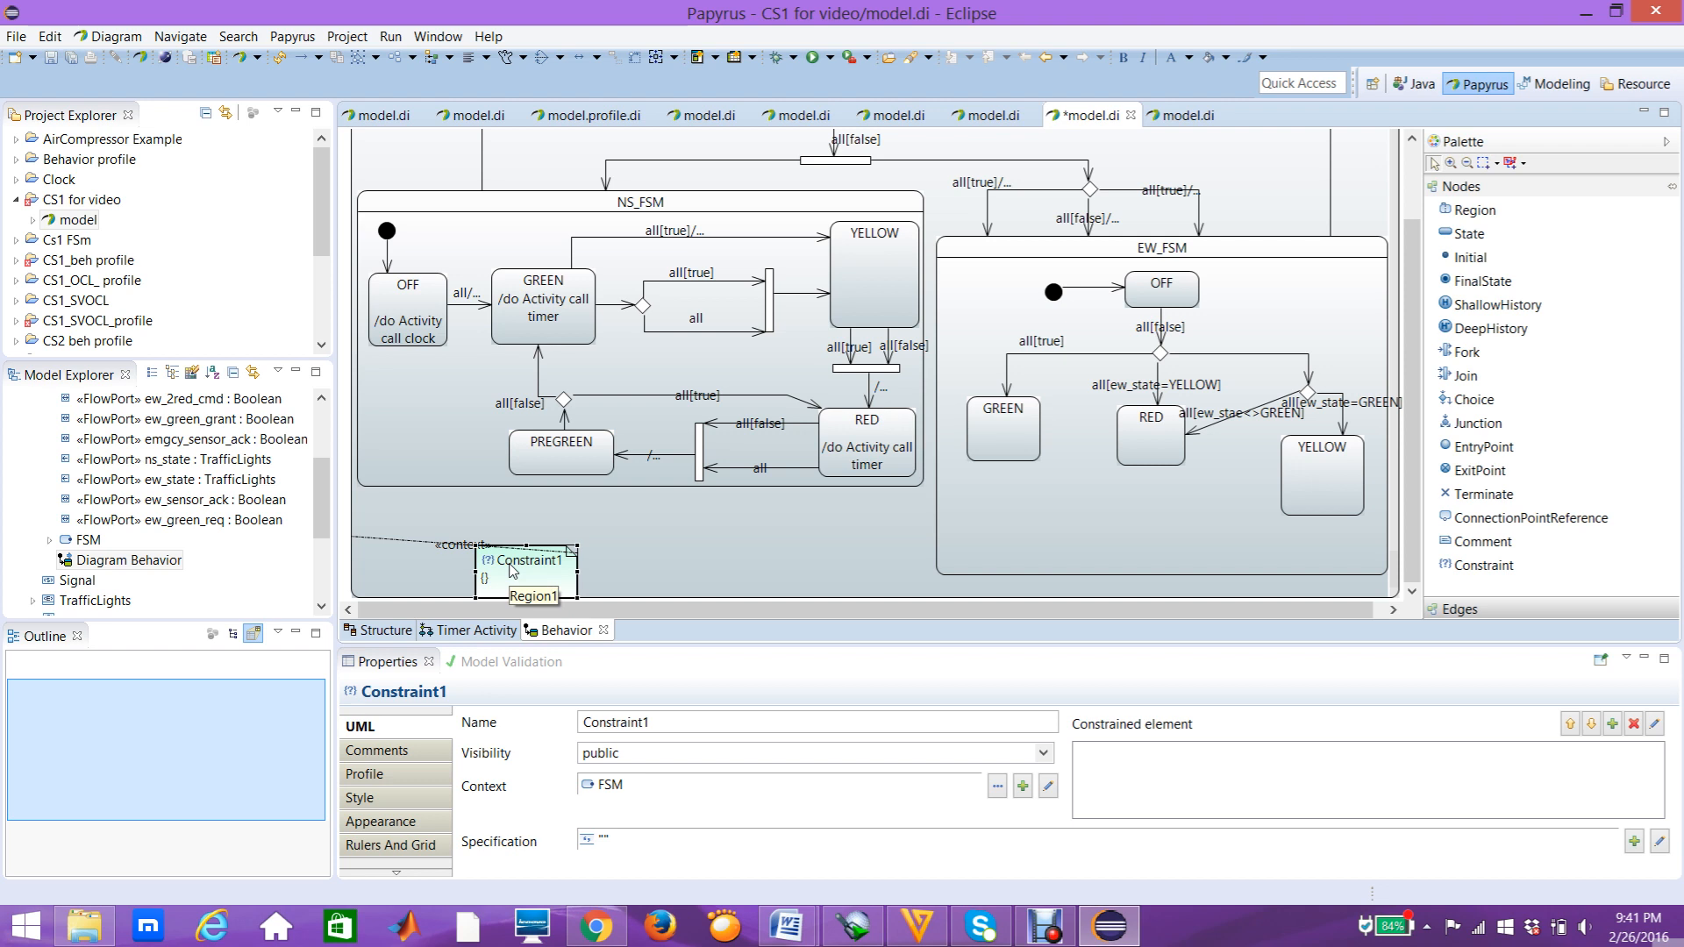
key("Delete")
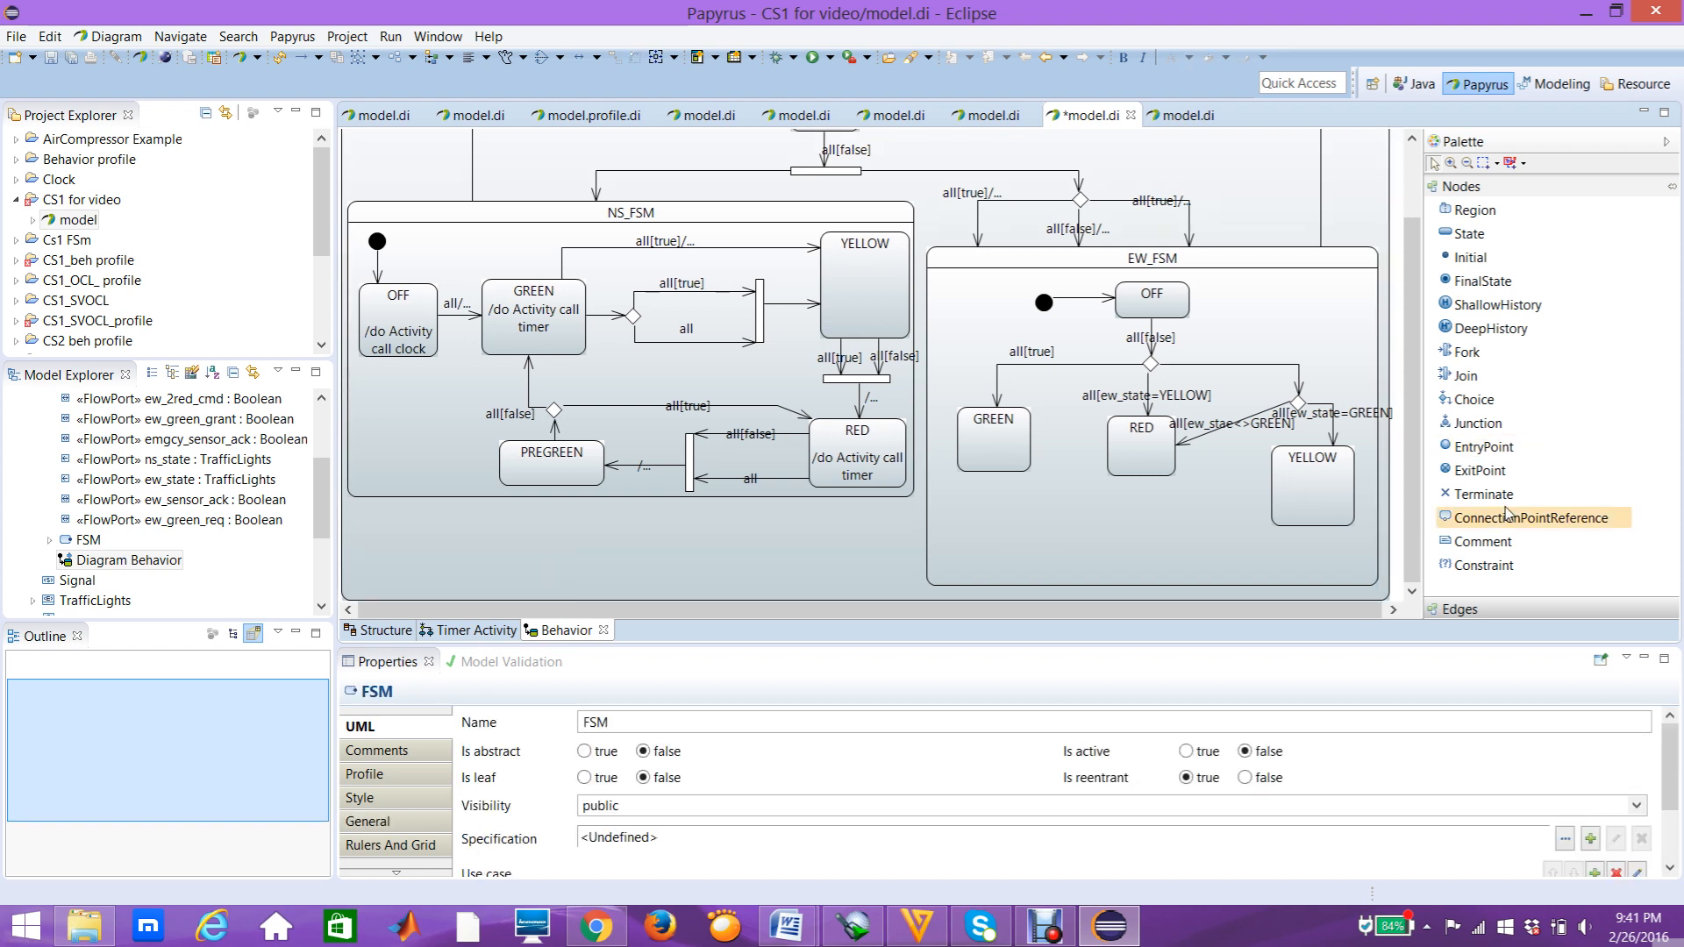
Add a Constraint node to the empty area of the region below the NS_FSM state.
left_click(1482, 570)
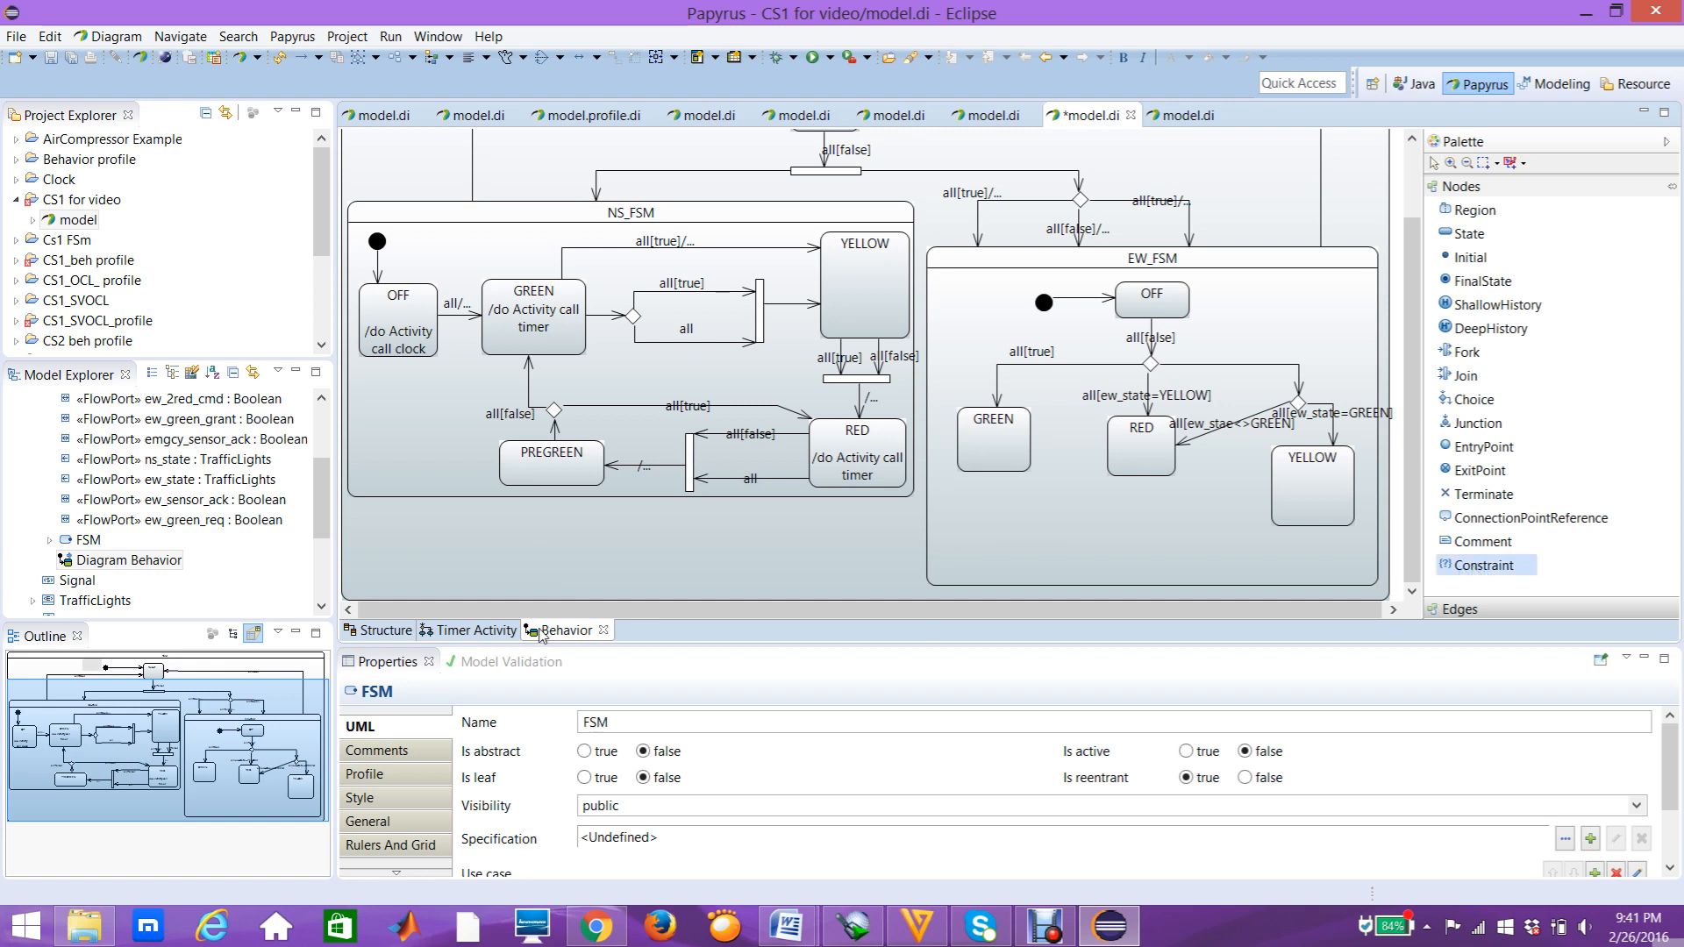
left_click(507, 530)
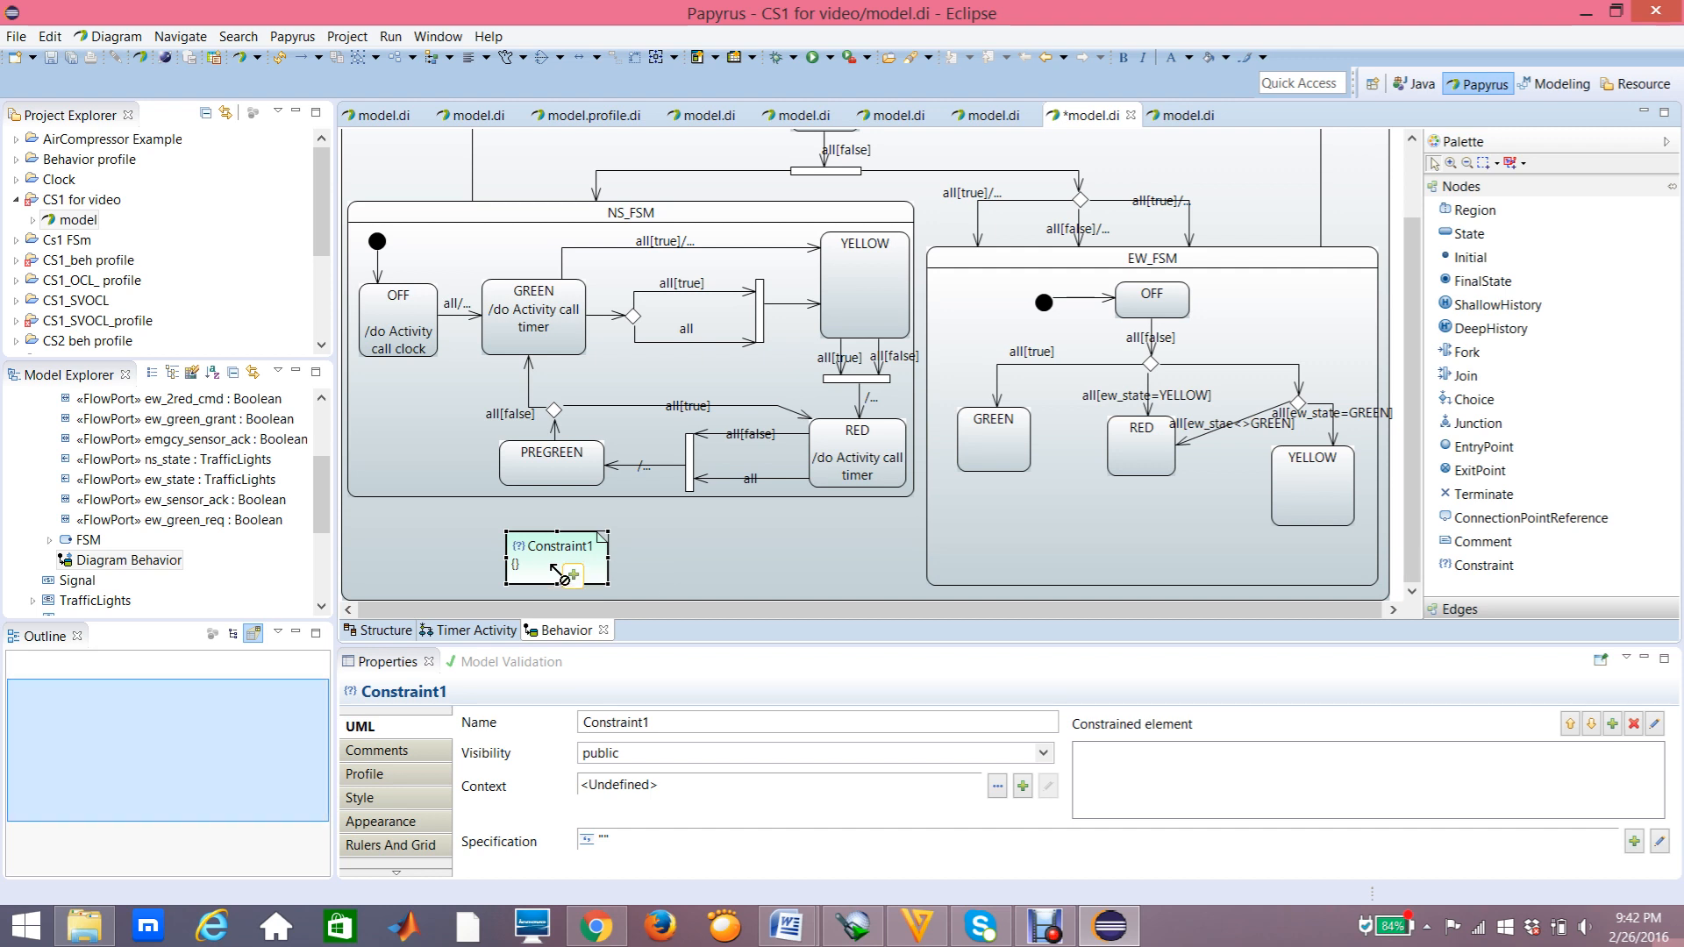
left_click_drag(582, 558, 598, 554)
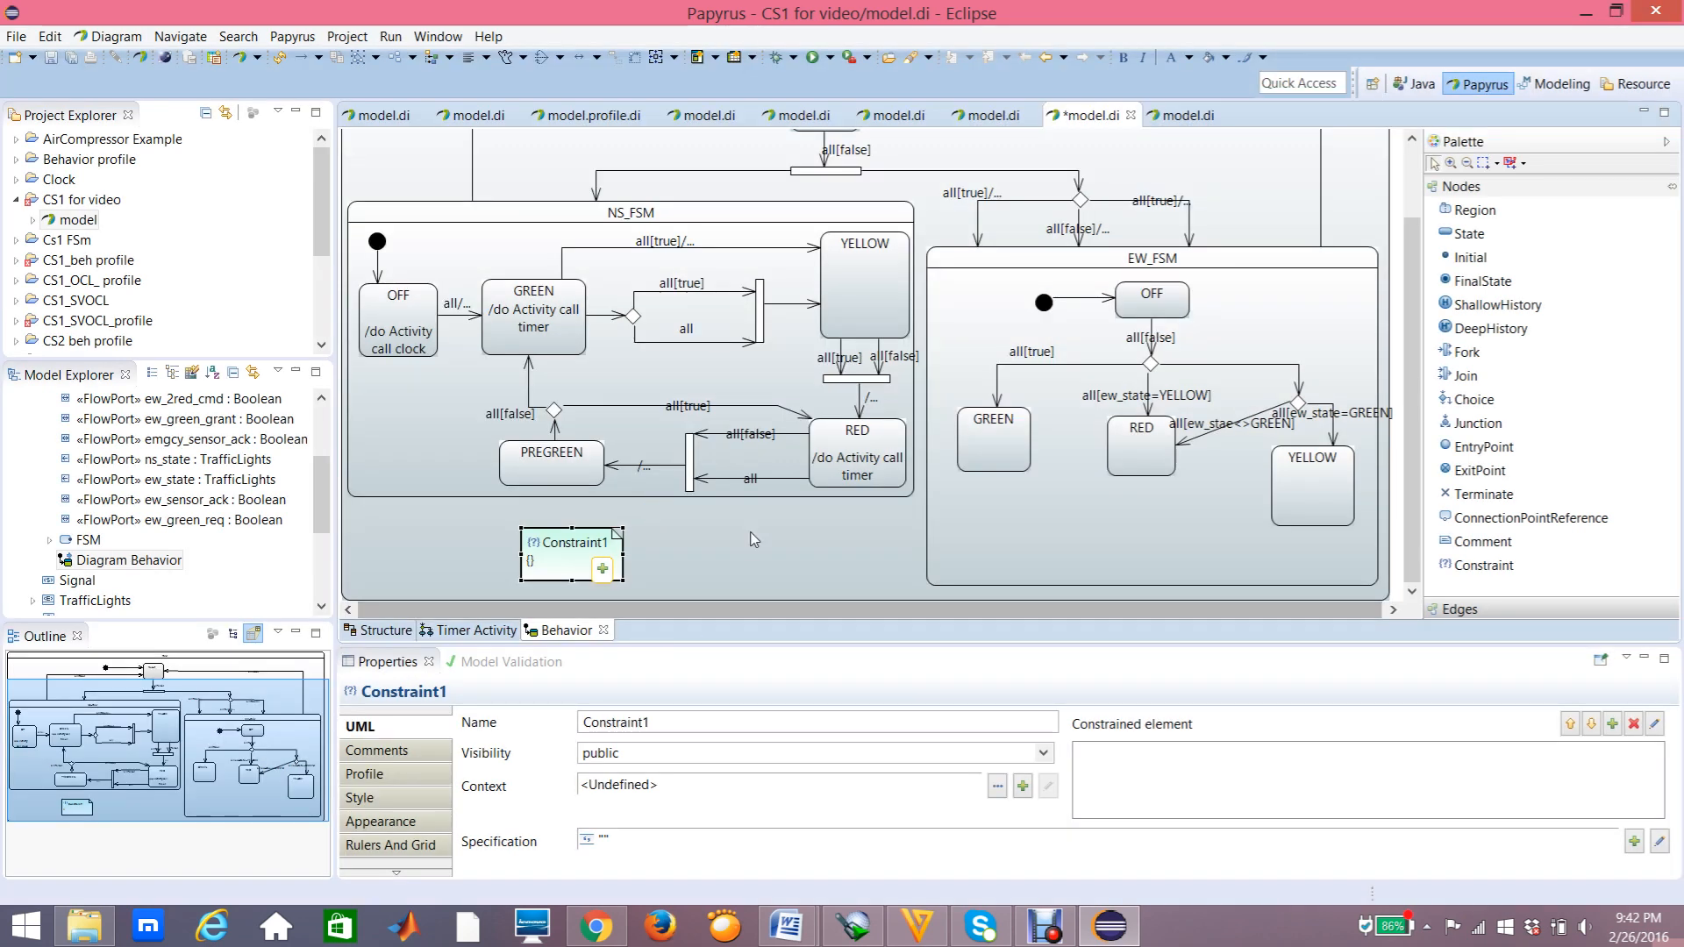
left_click(754, 540)
left_click(586, 564)
mouse_move(587, 564)
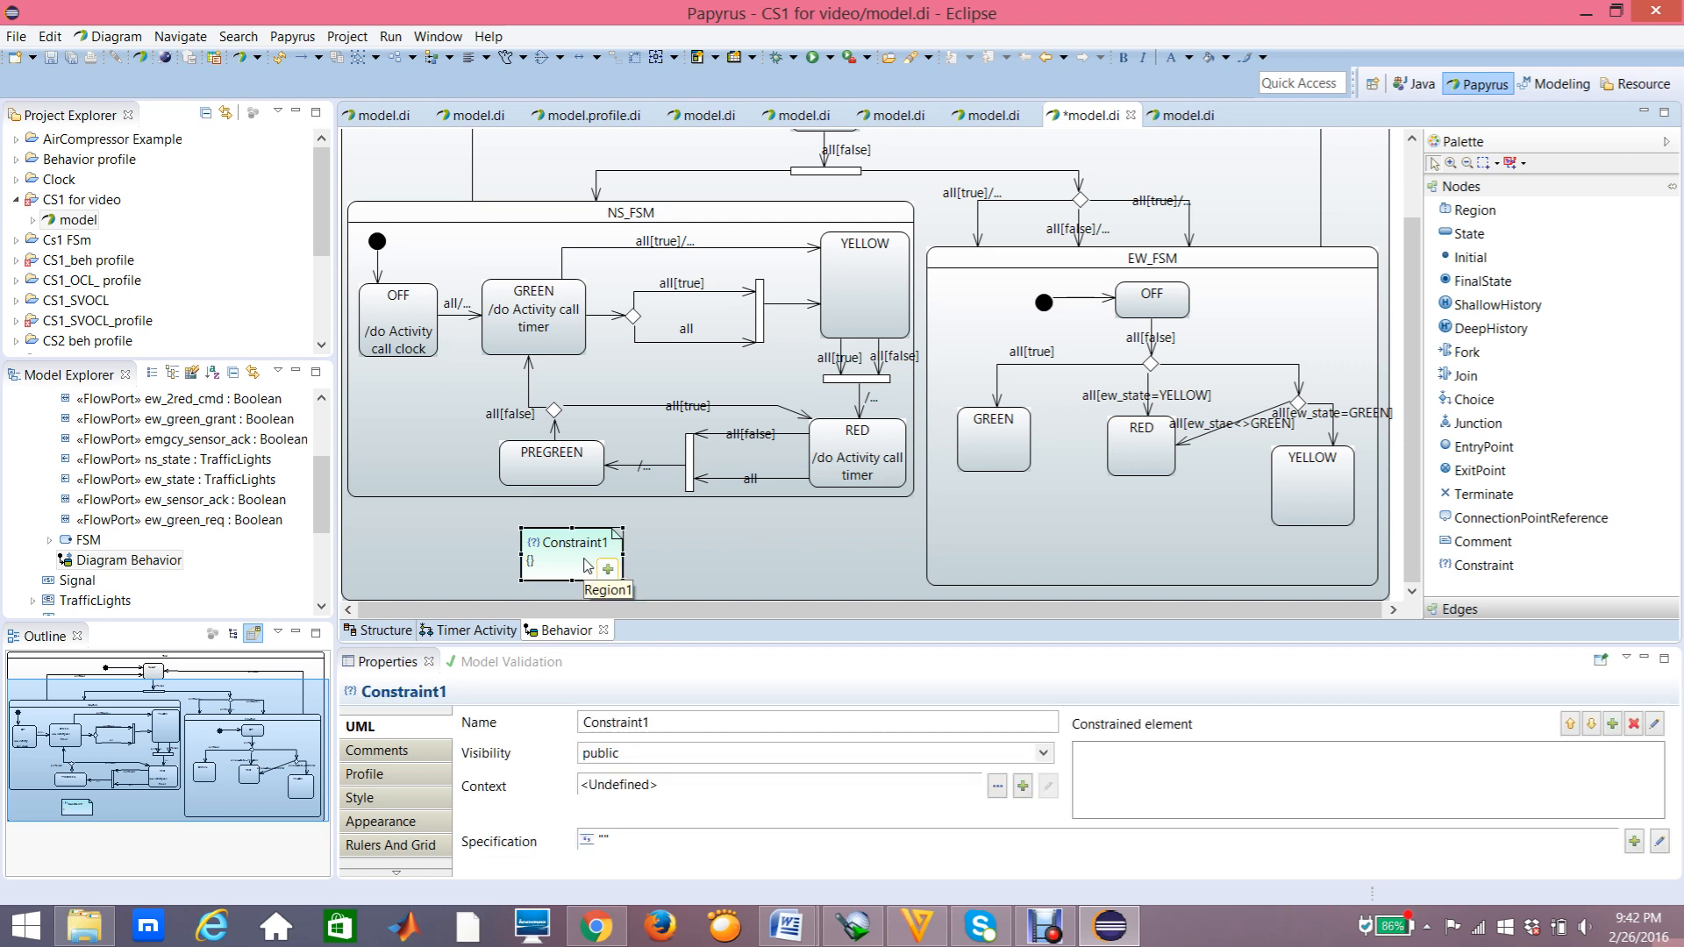
Set the constraint's context to the FSM state machine of the Traffic Lights Controller block, and shift the constraint slightly on the diagram.
left_click(403, 737)
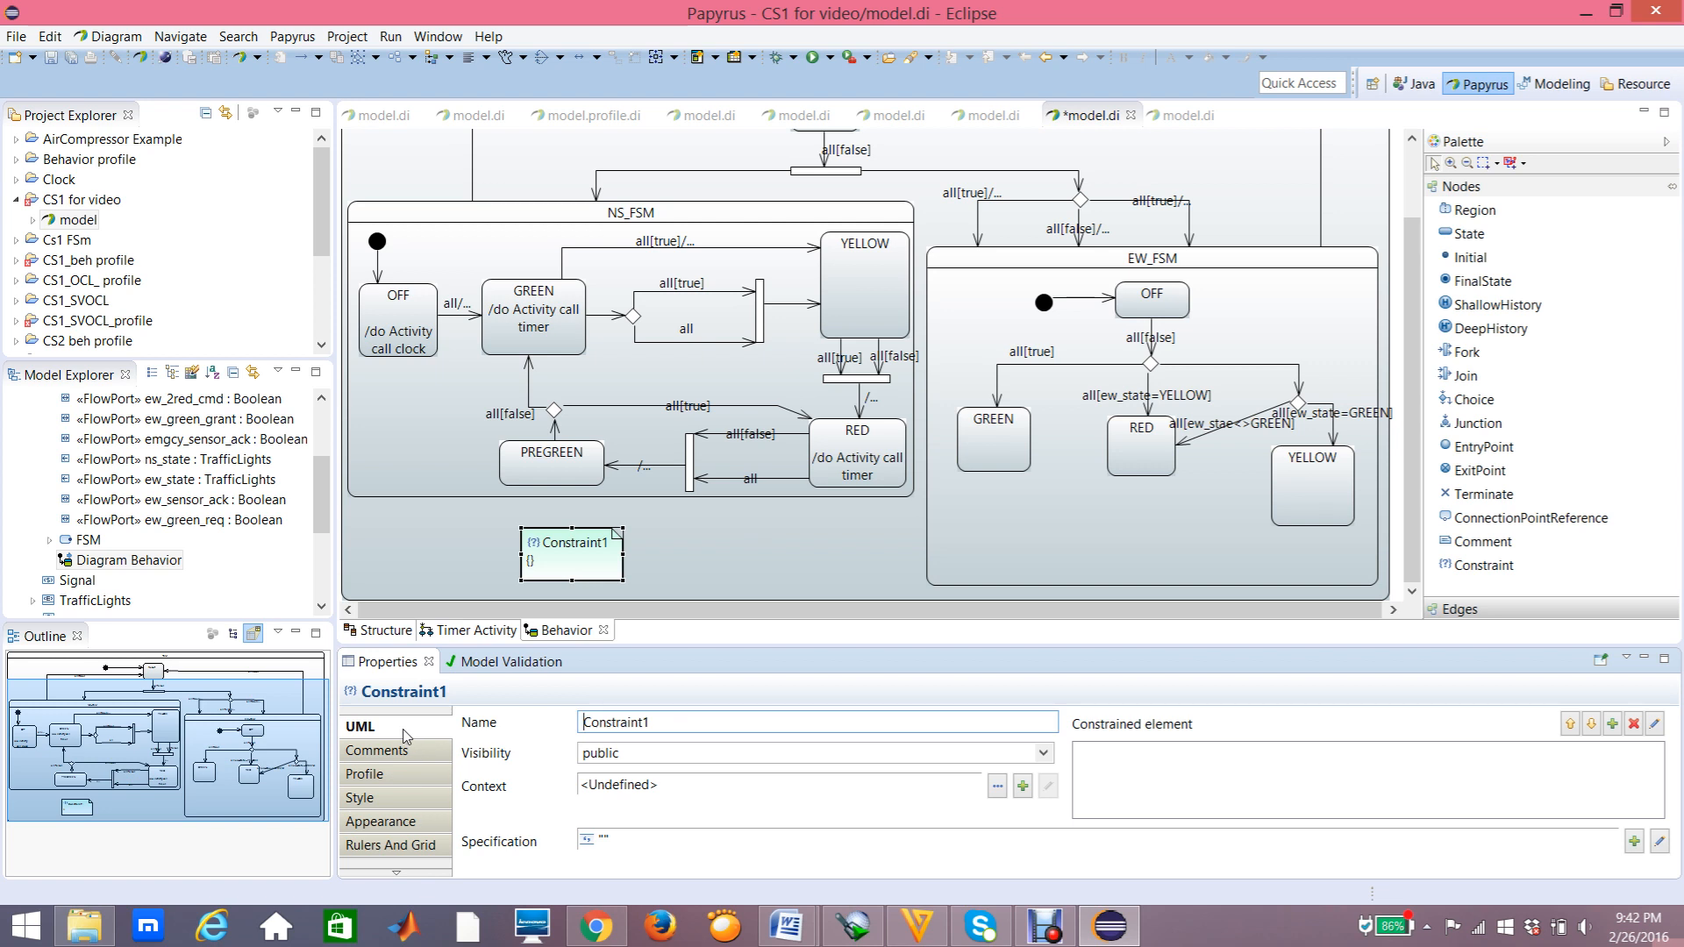
left_click(667, 724)
left_click(602, 568)
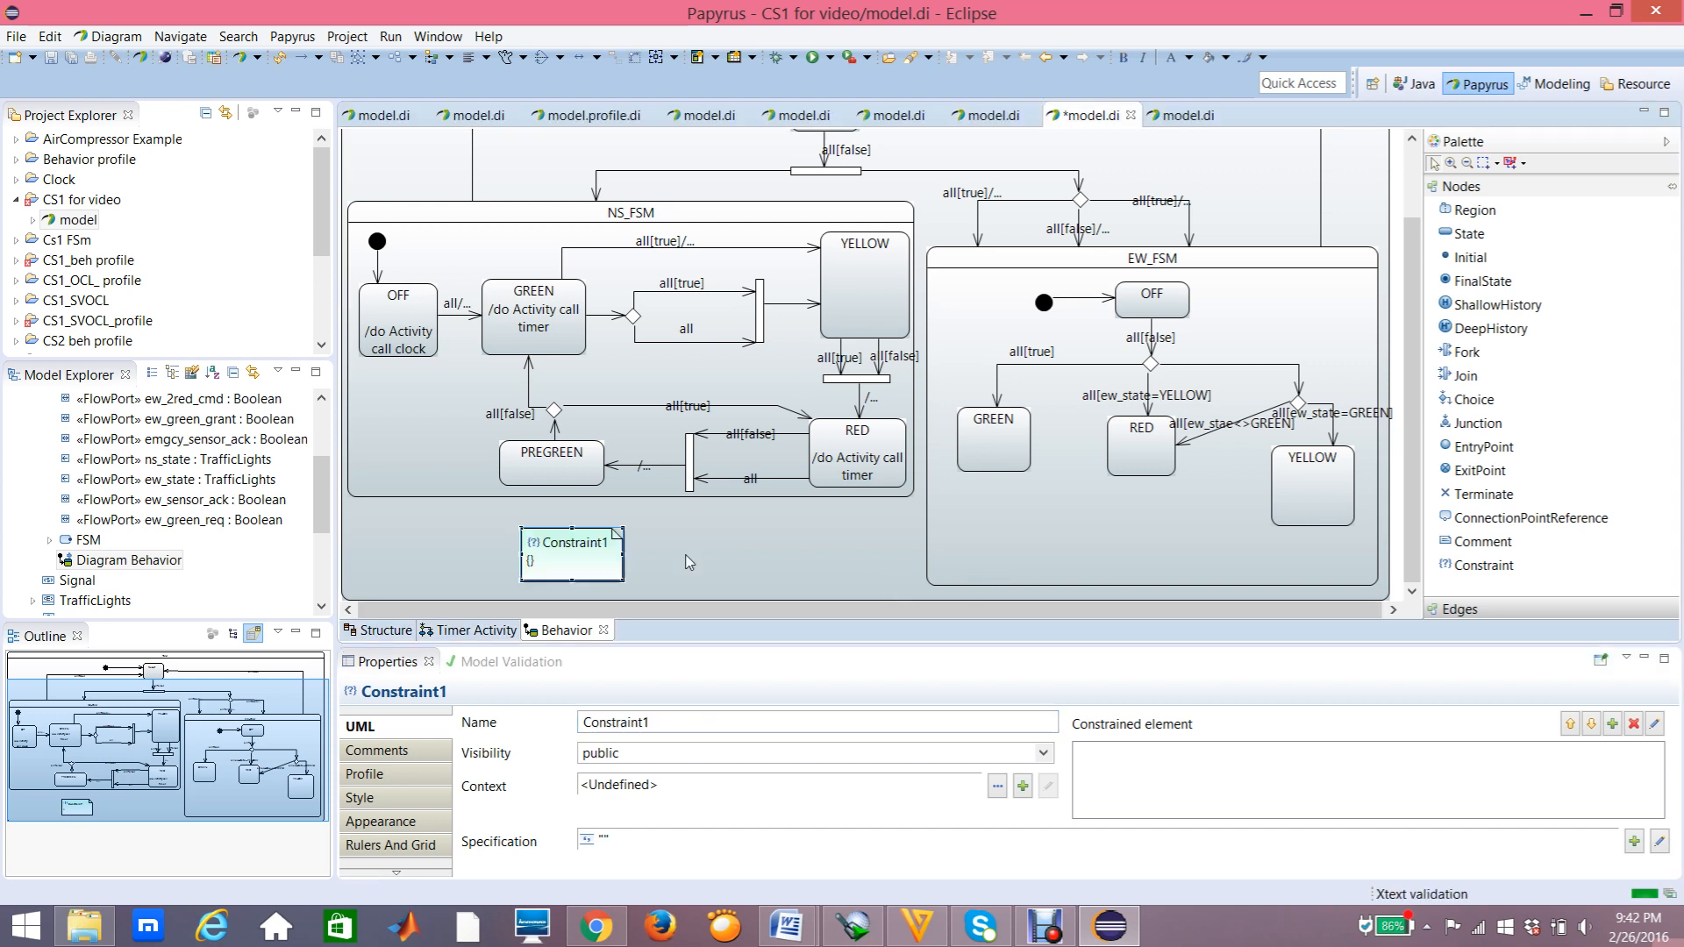
left_click(640, 564)
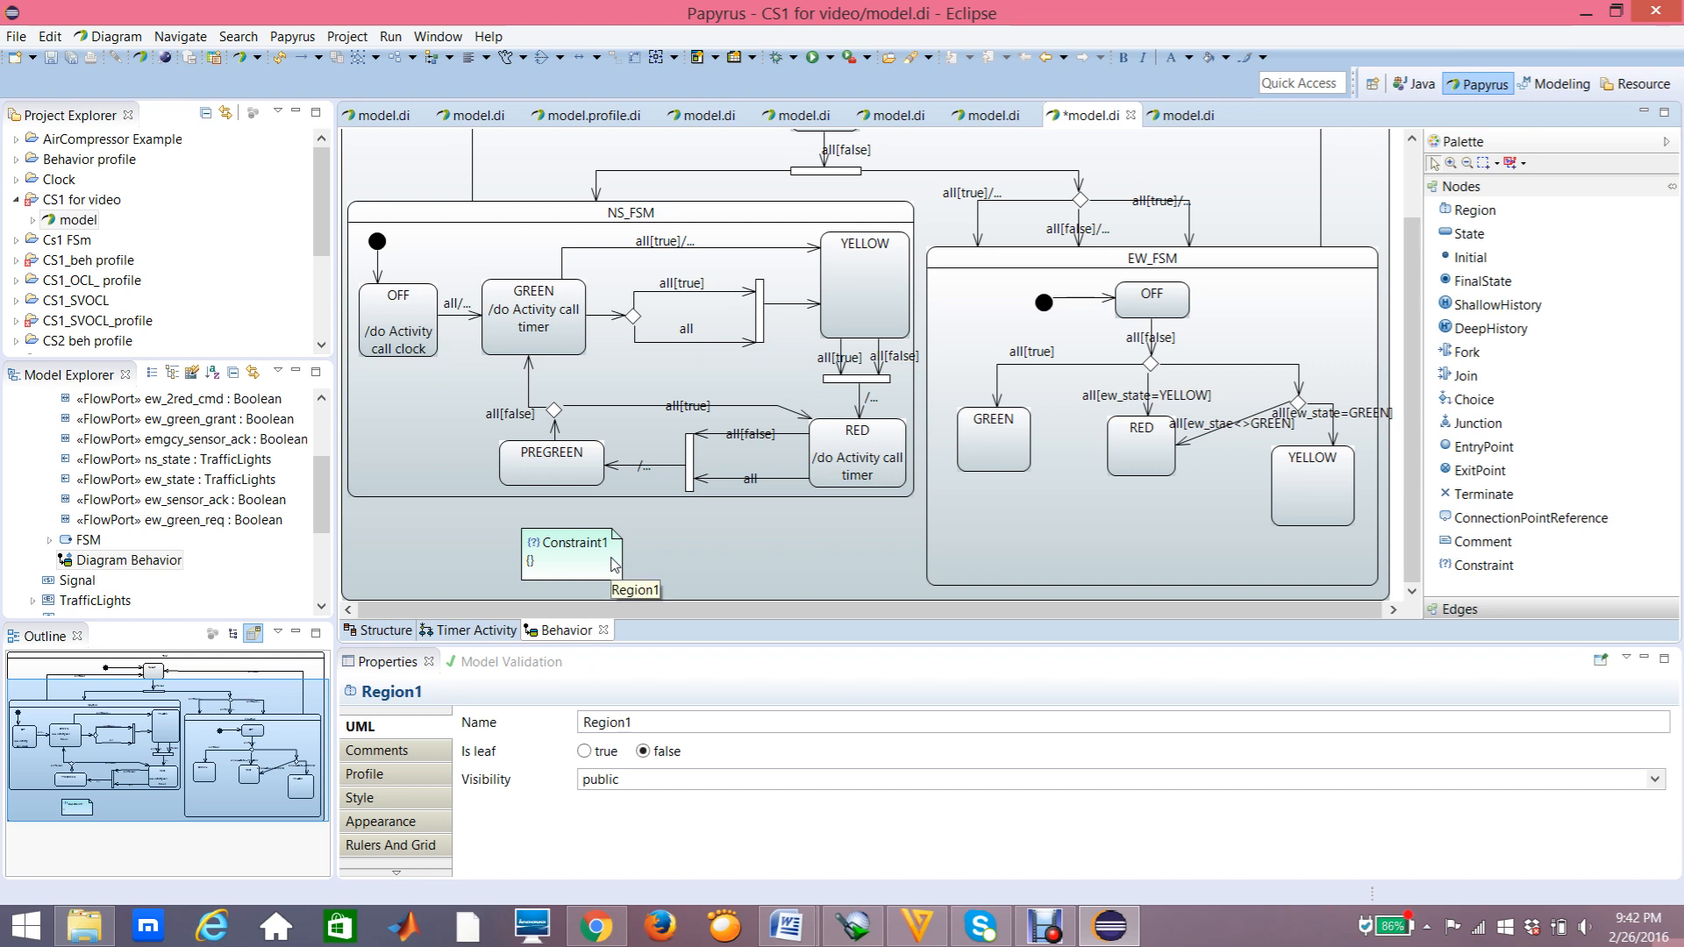
left_click(614, 564)
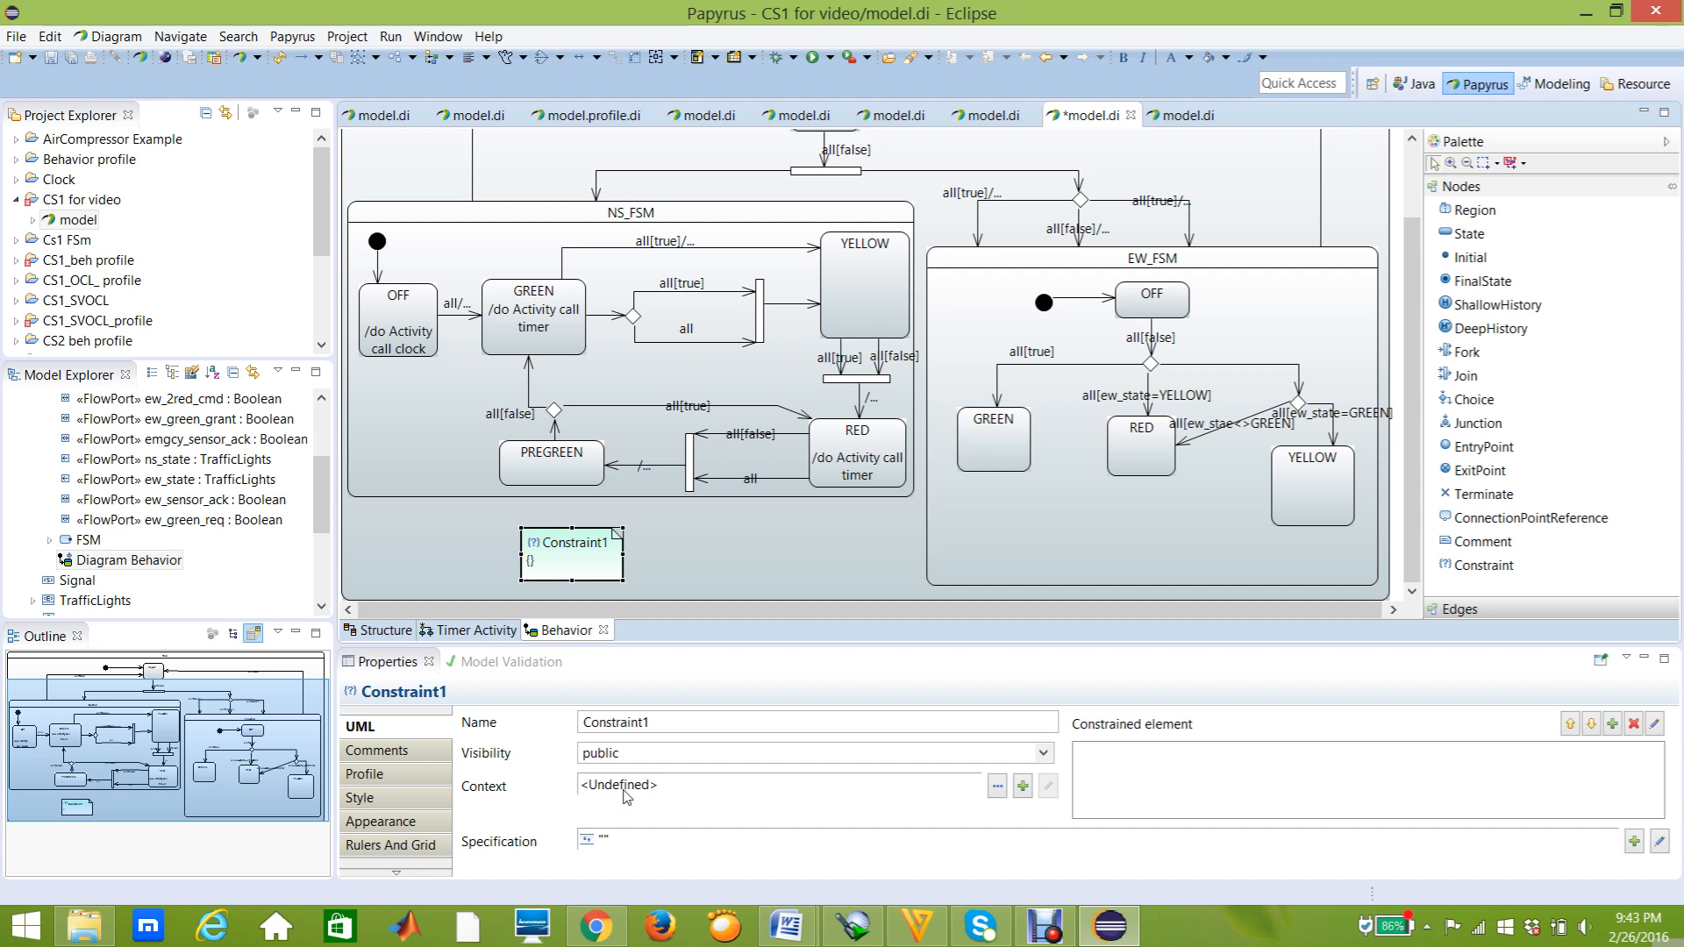
left_click(999, 787)
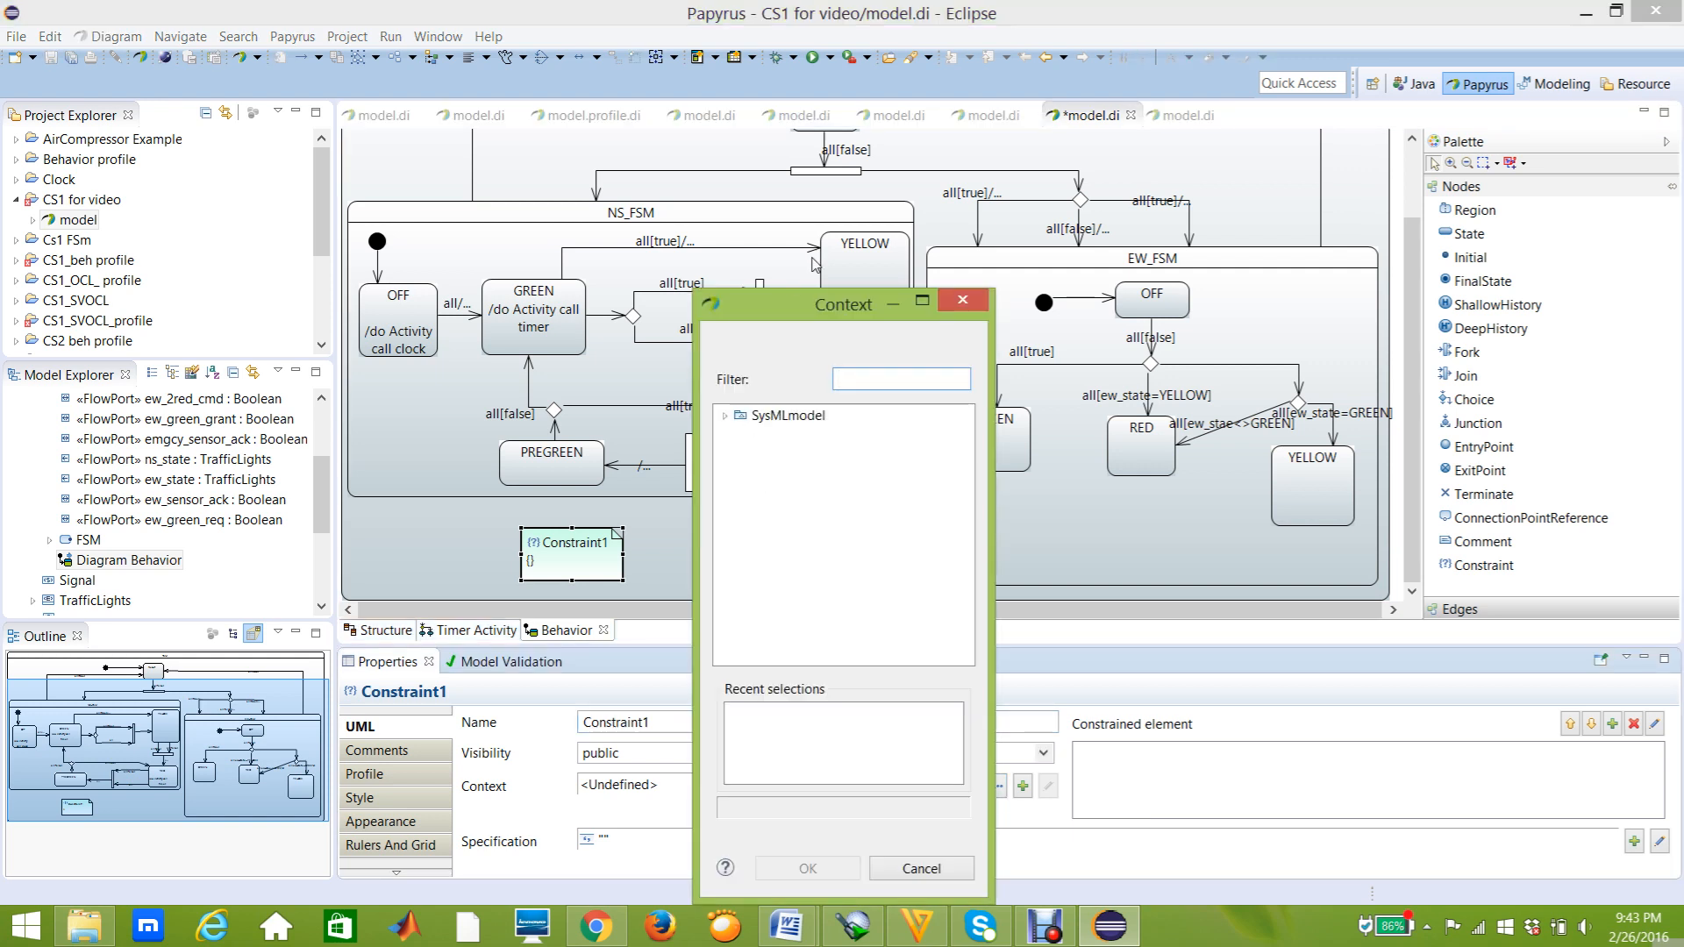
left_click_drag(781, 302, 768, 257)
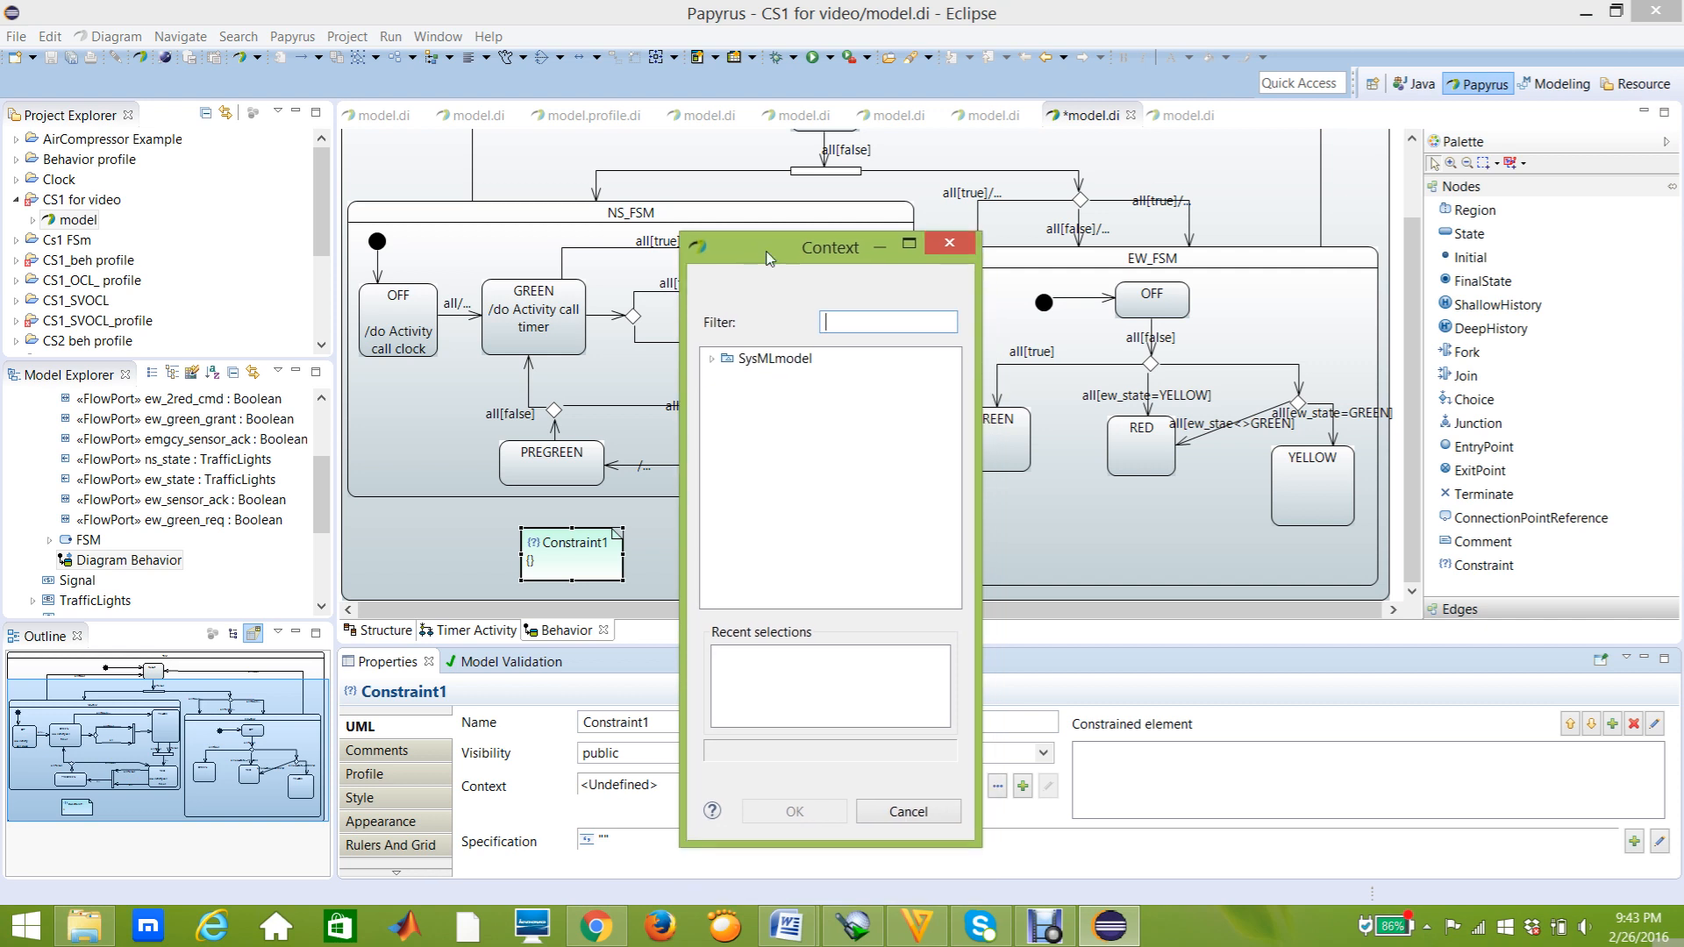
left_click(712, 359)
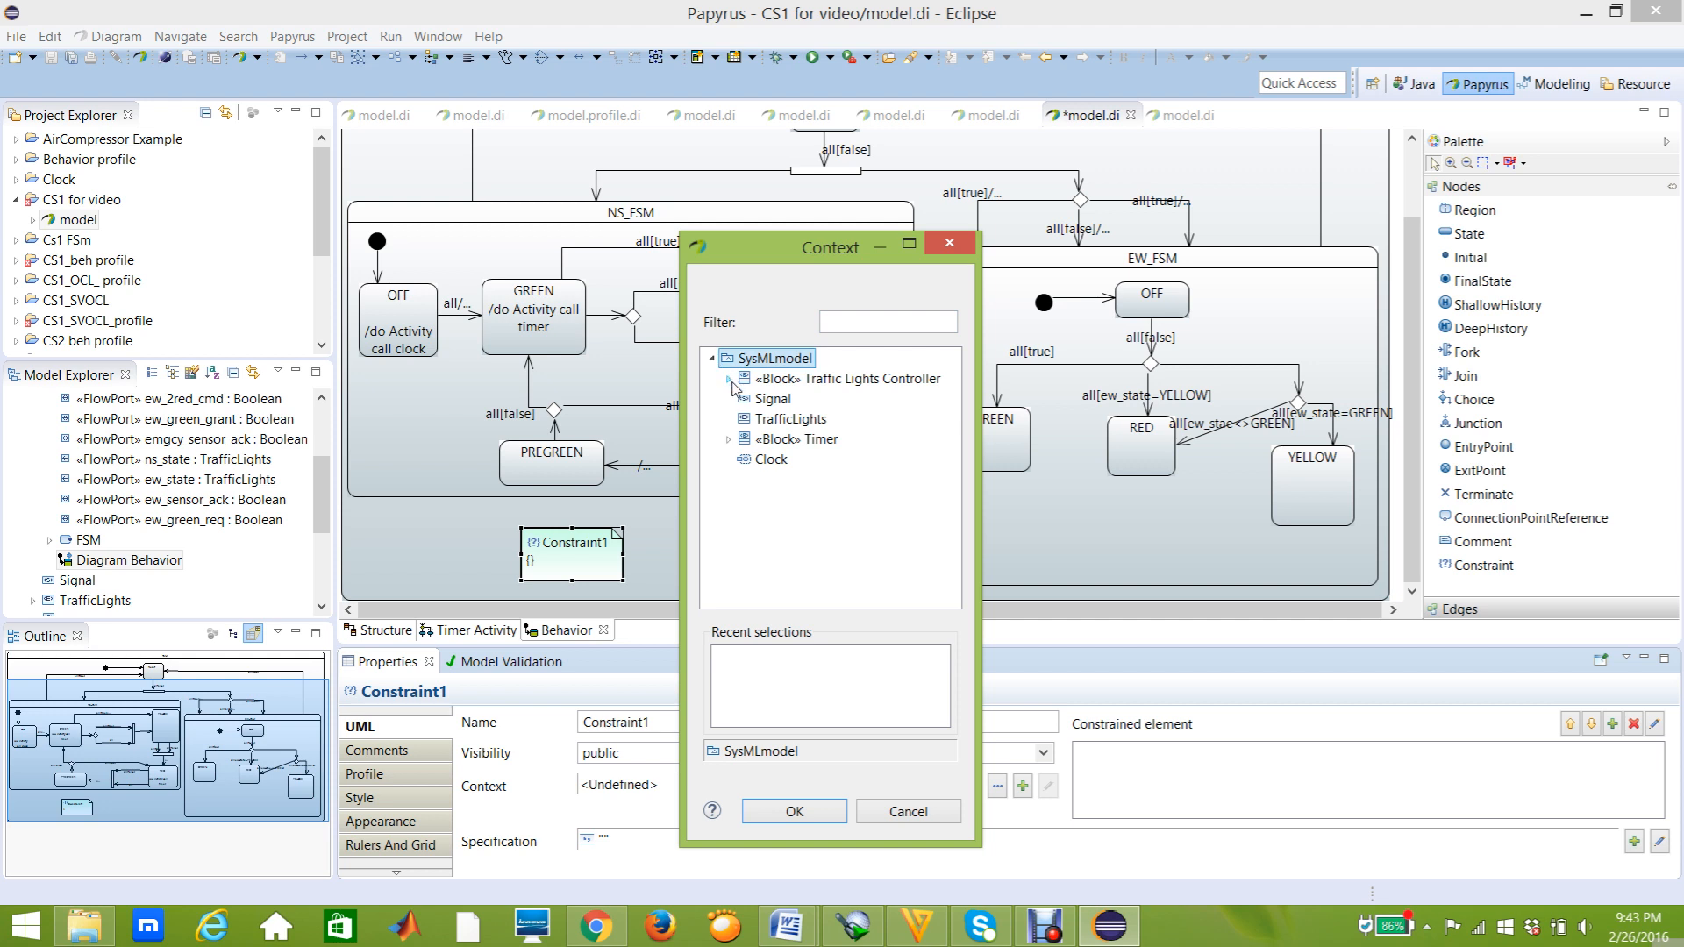
left_click(729, 379)
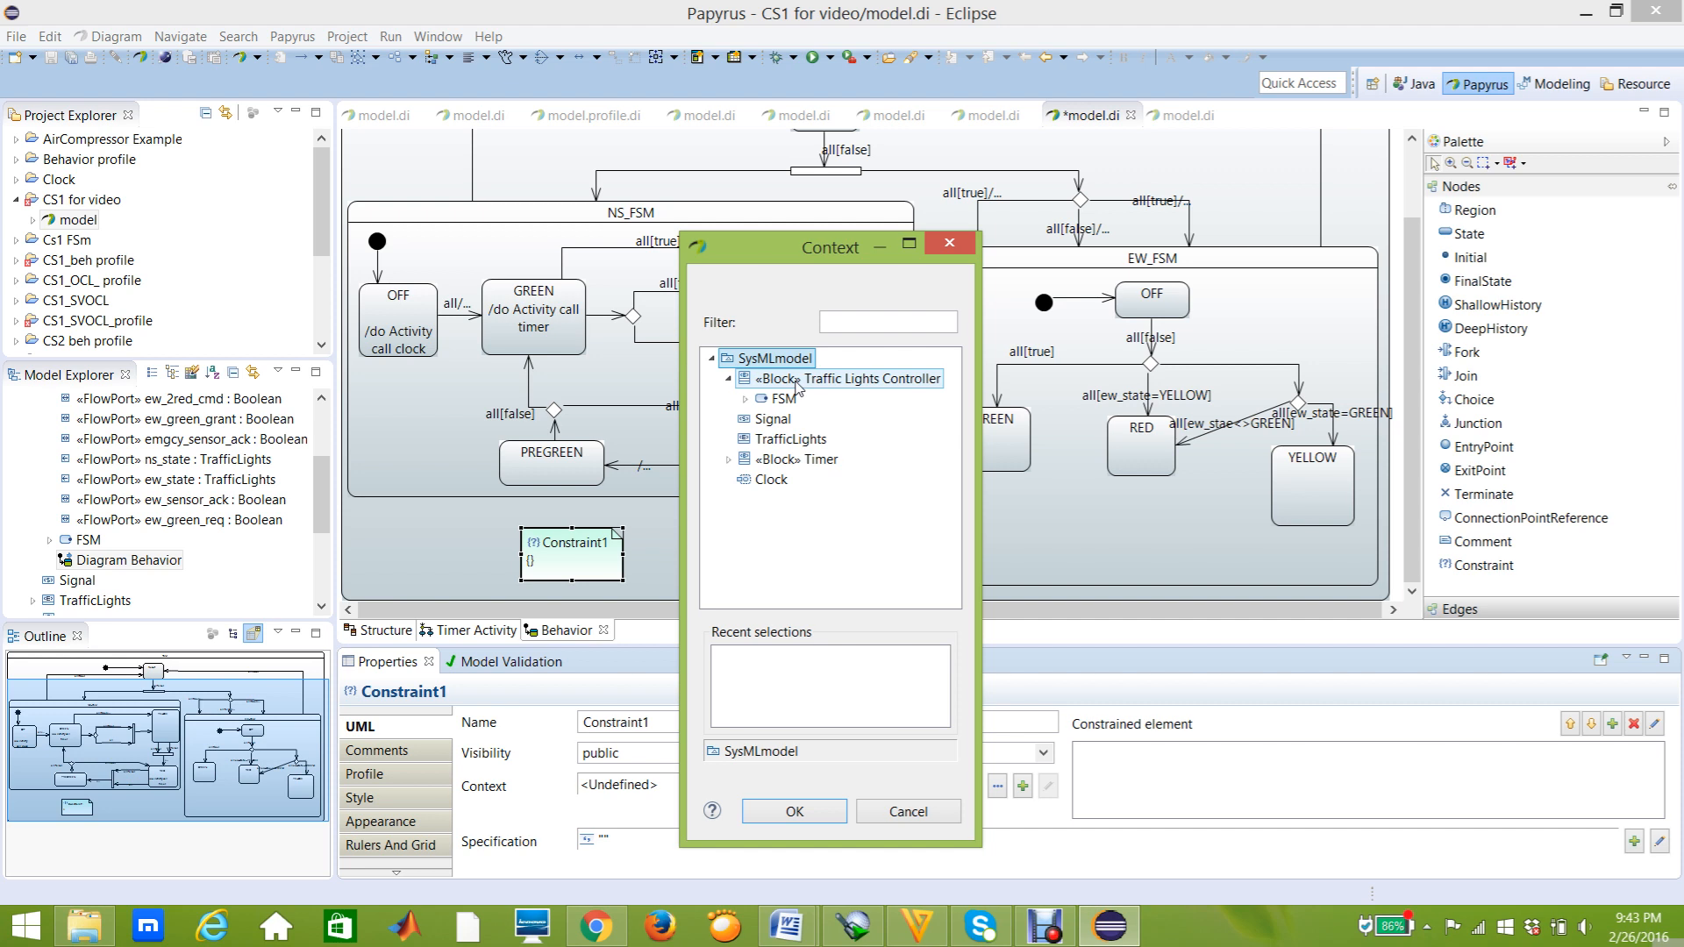
left_click(782, 400)
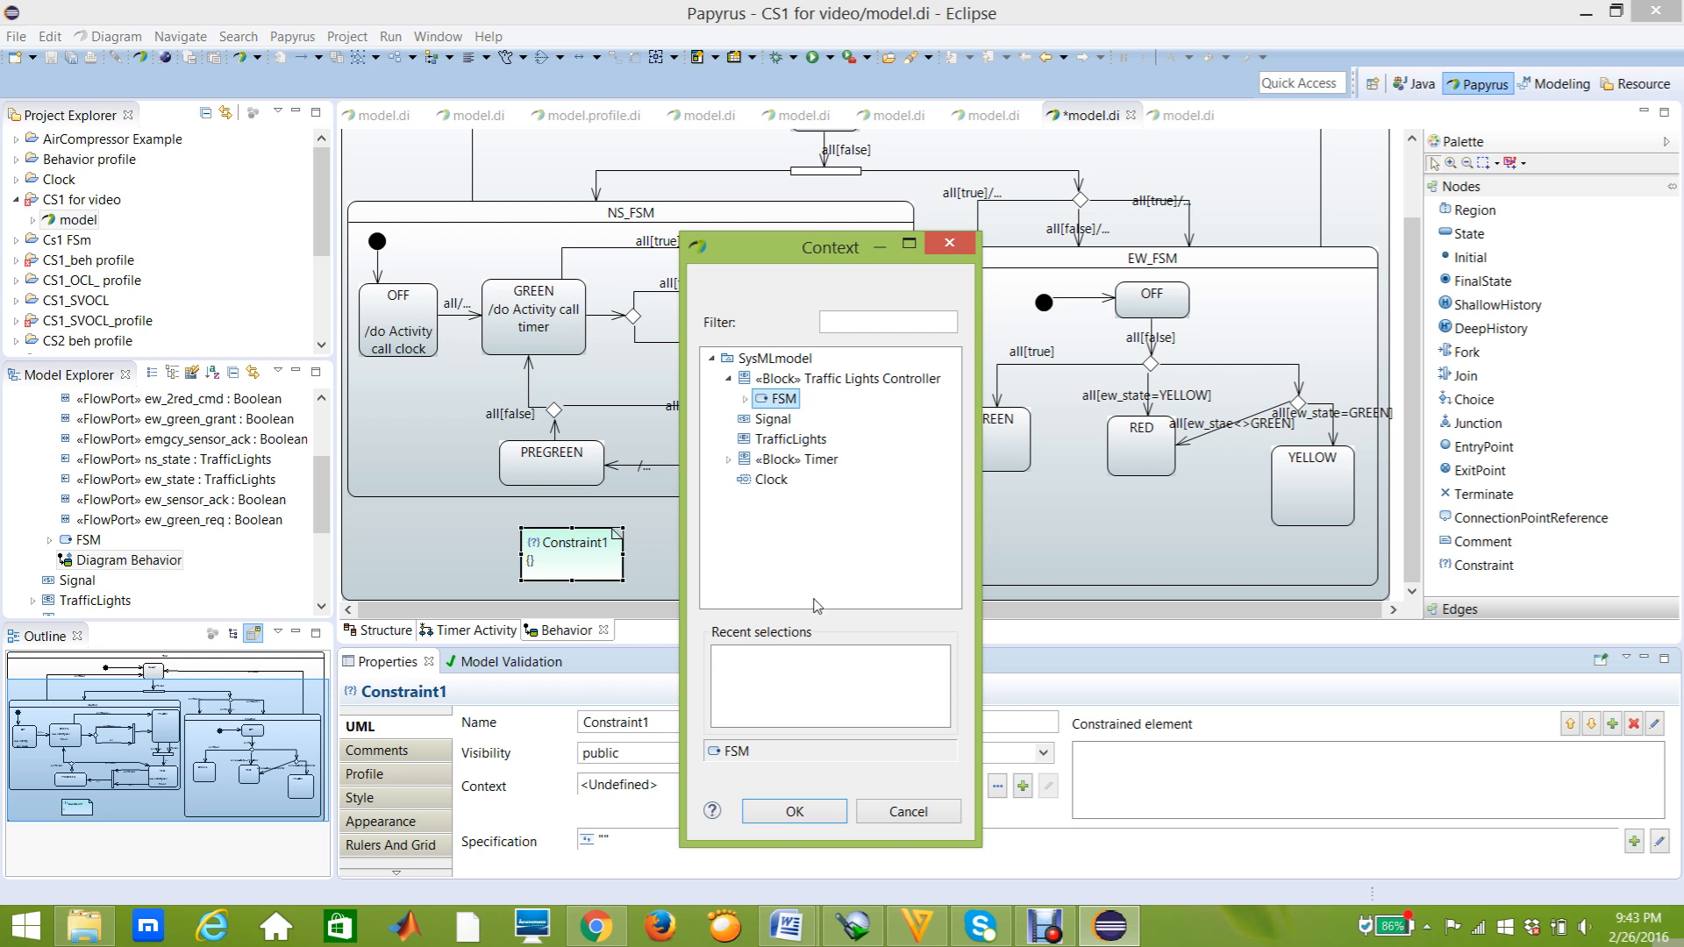
left_click(794, 813)
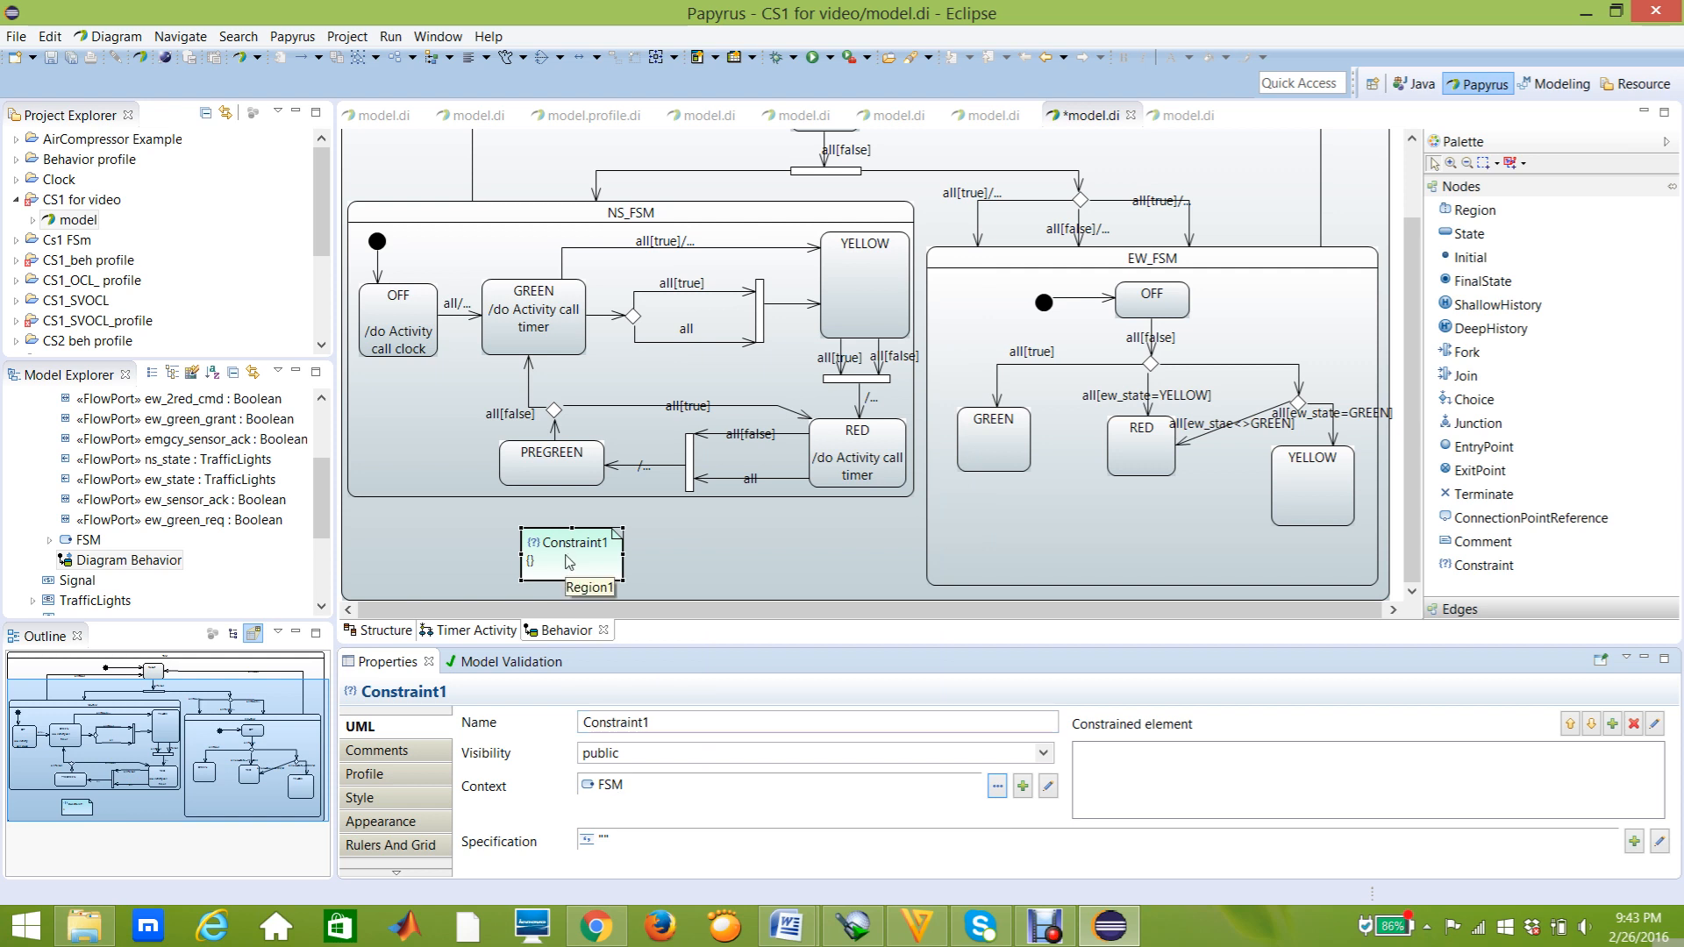
left_click_drag(568, 562, 595, 557)
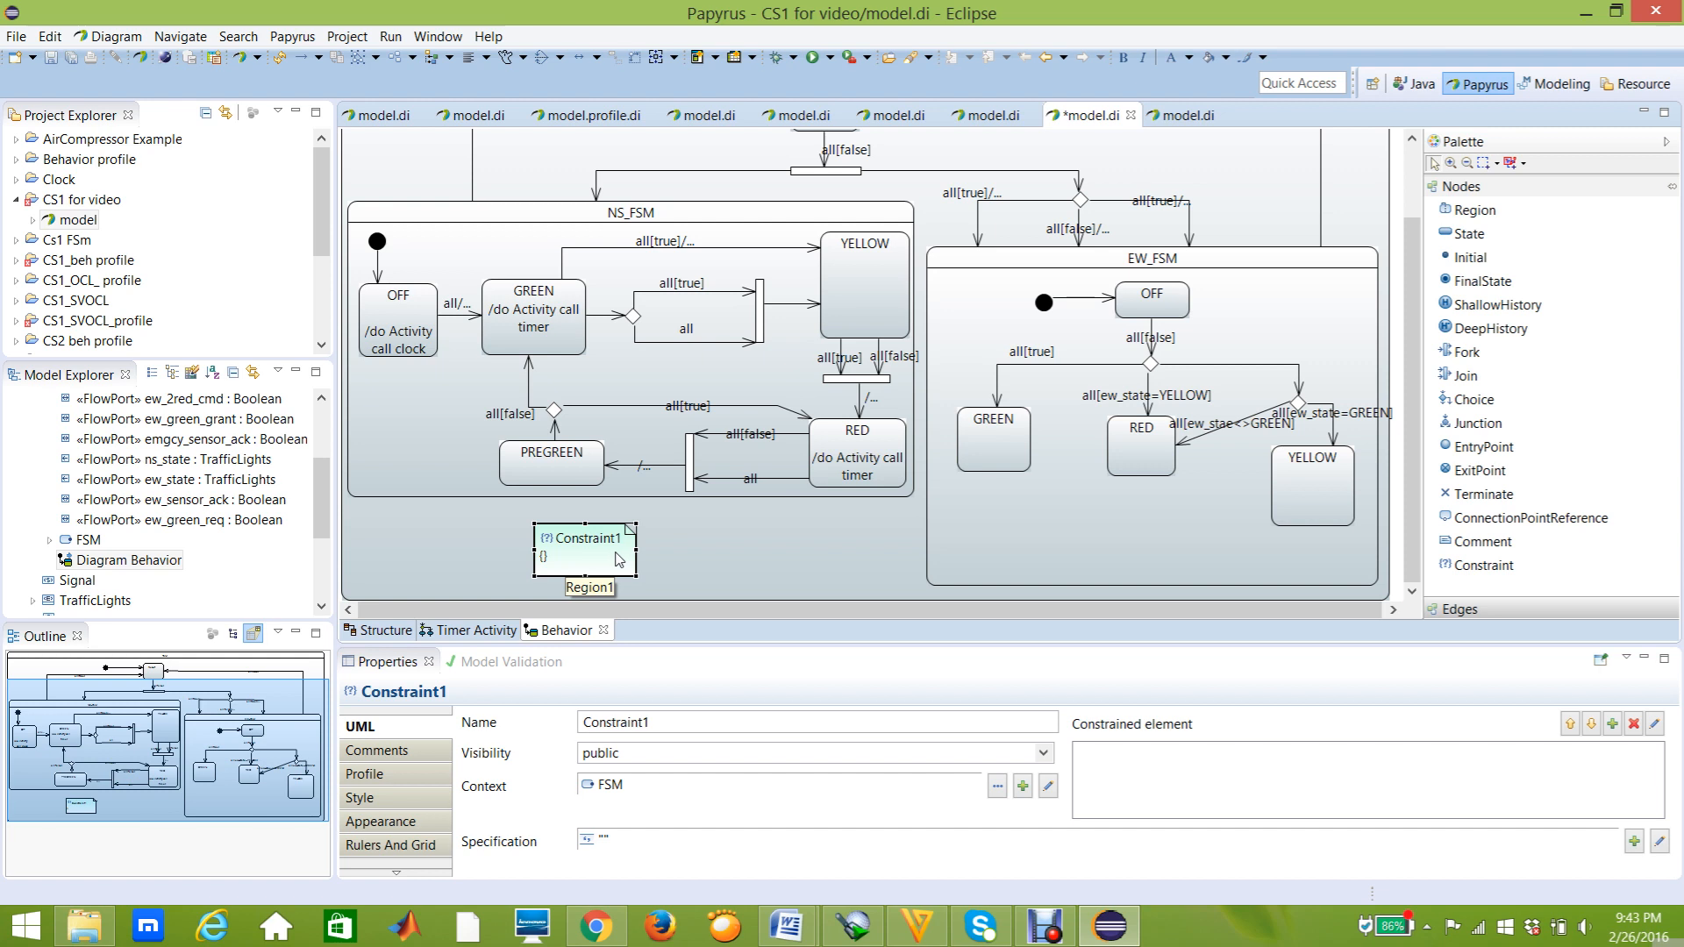
mouse_move(617, 560)
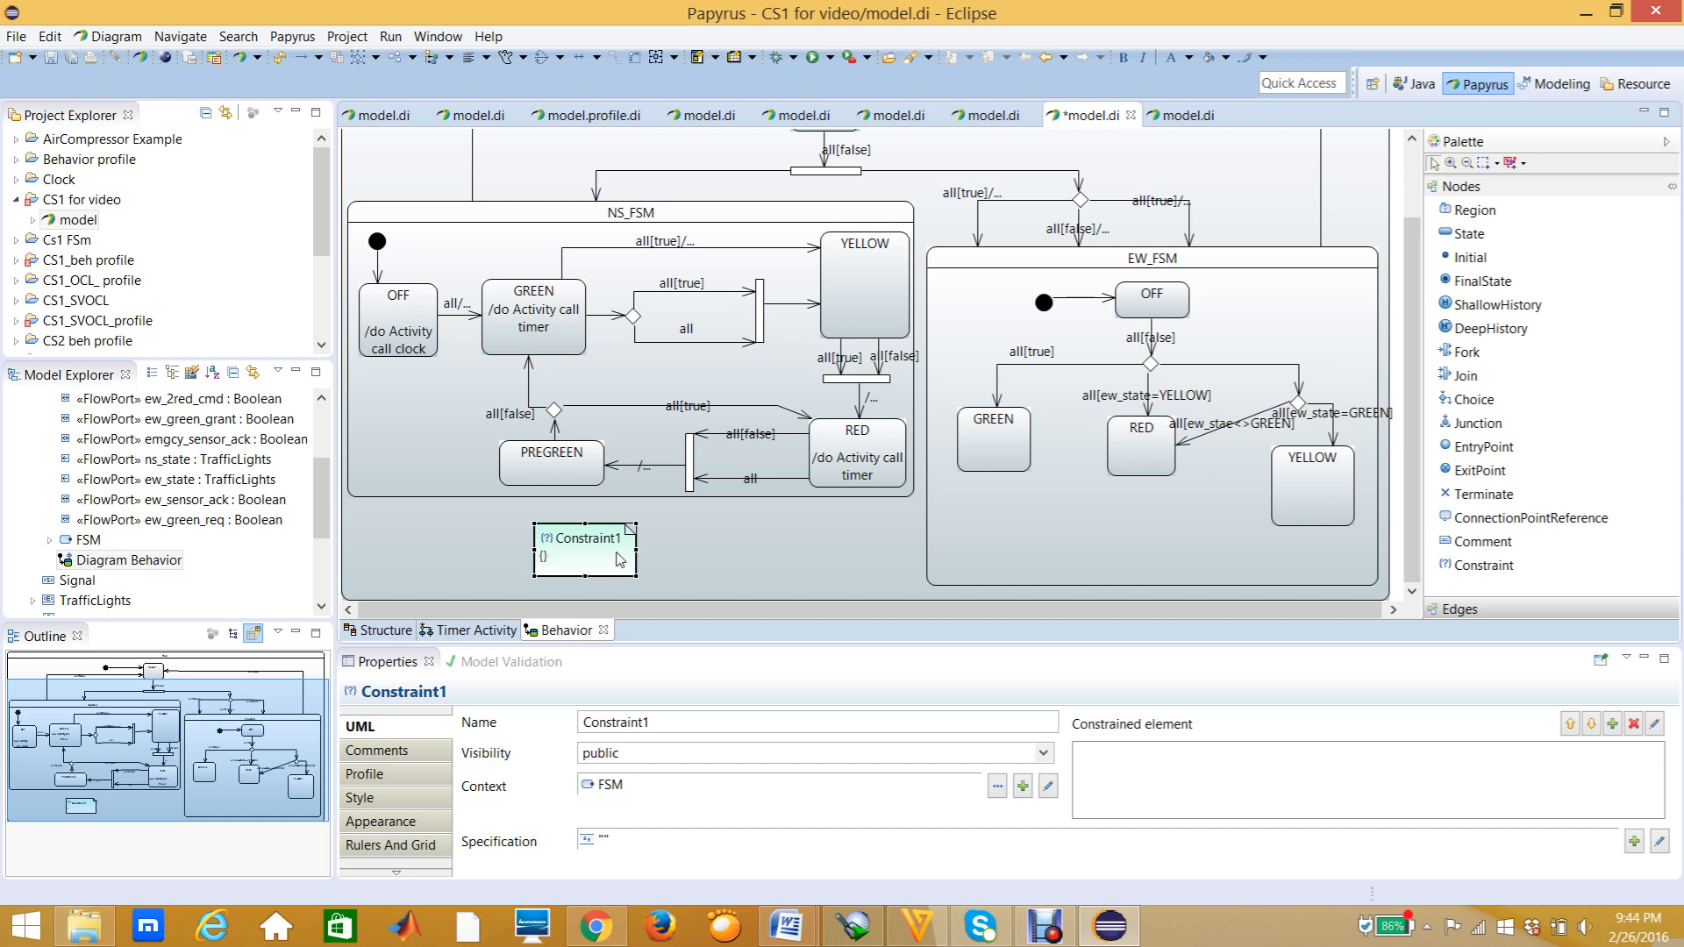
left_click(579, 230)
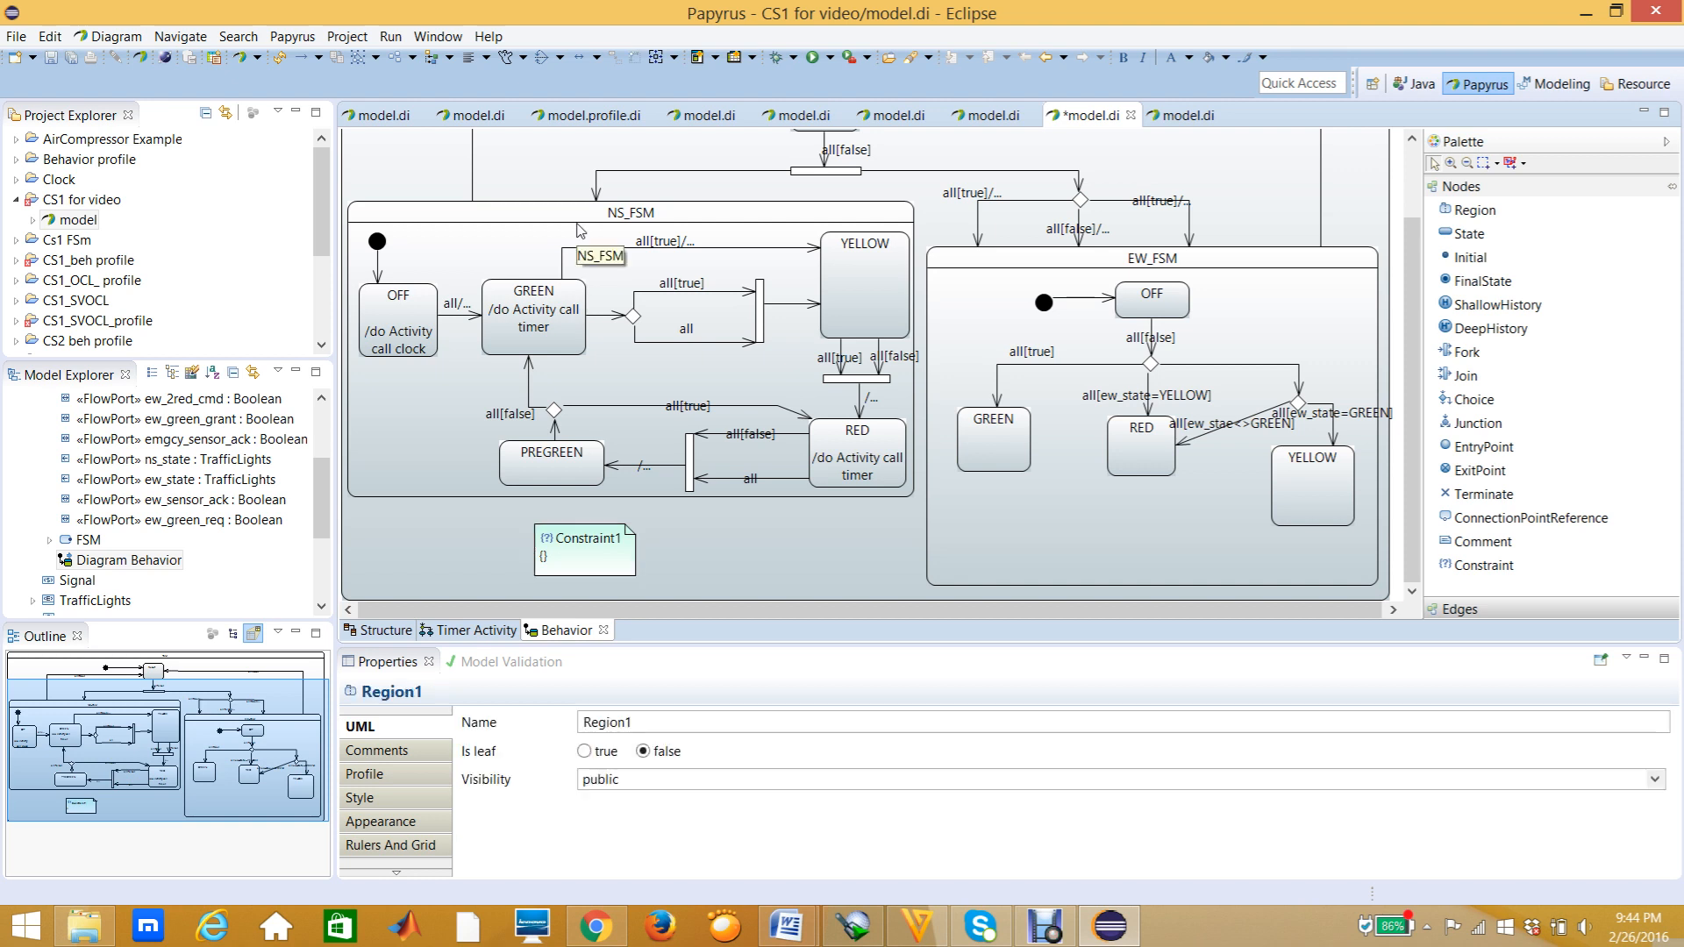
left_click(984, 269)
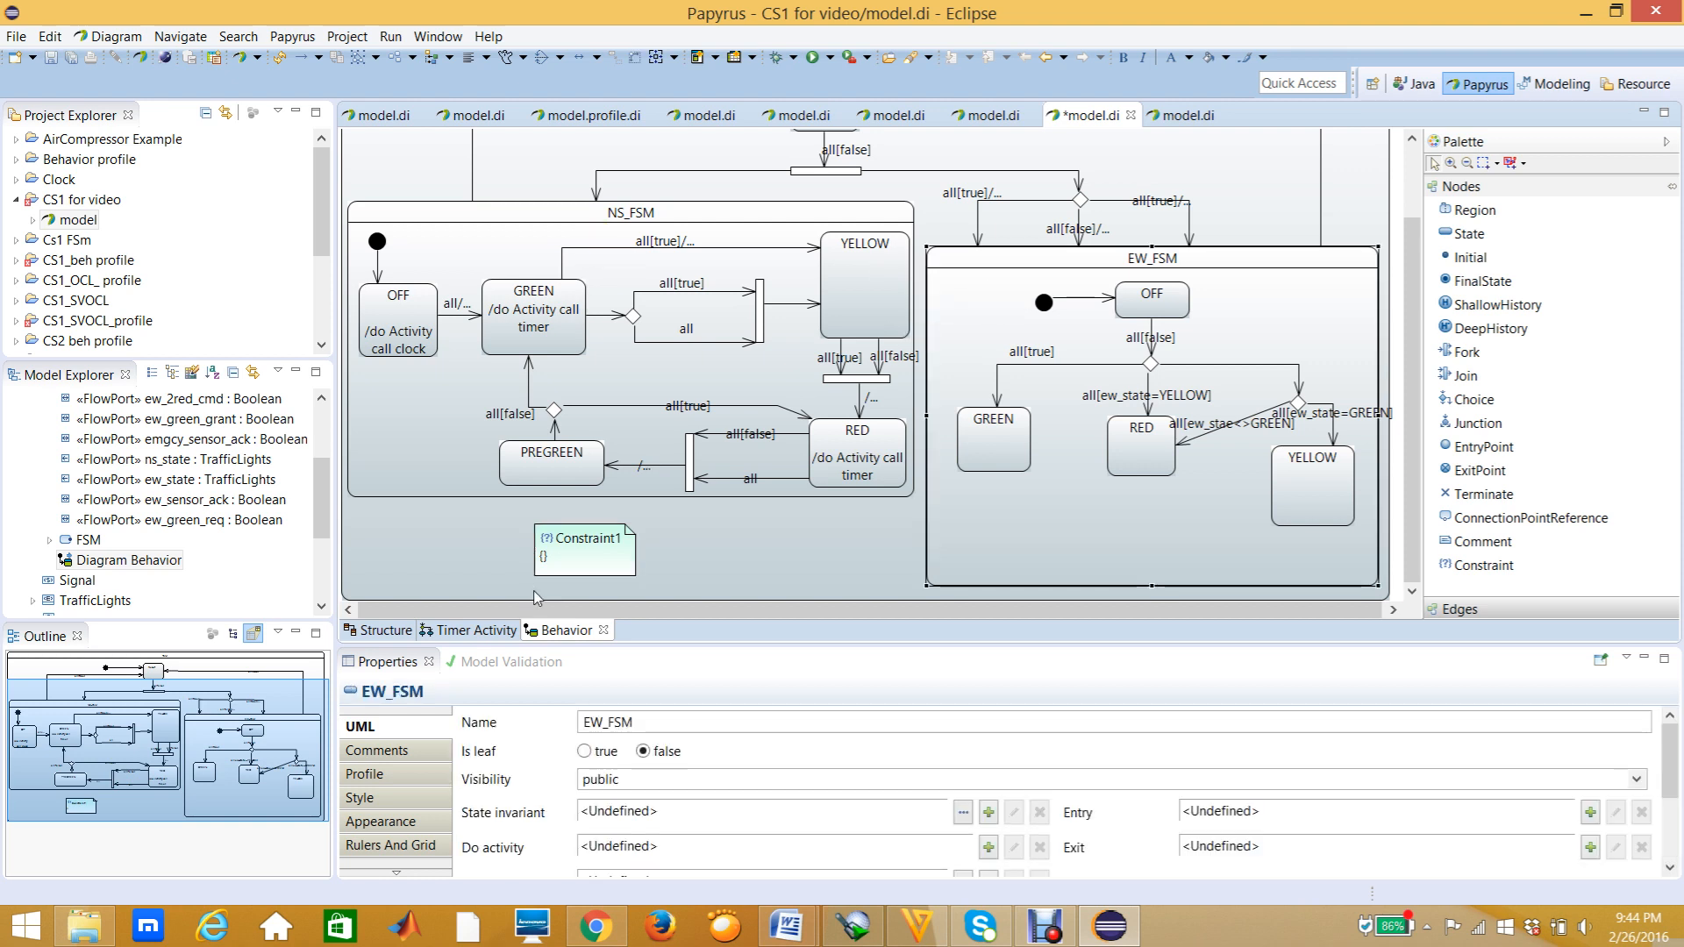
left_click(582, 558)
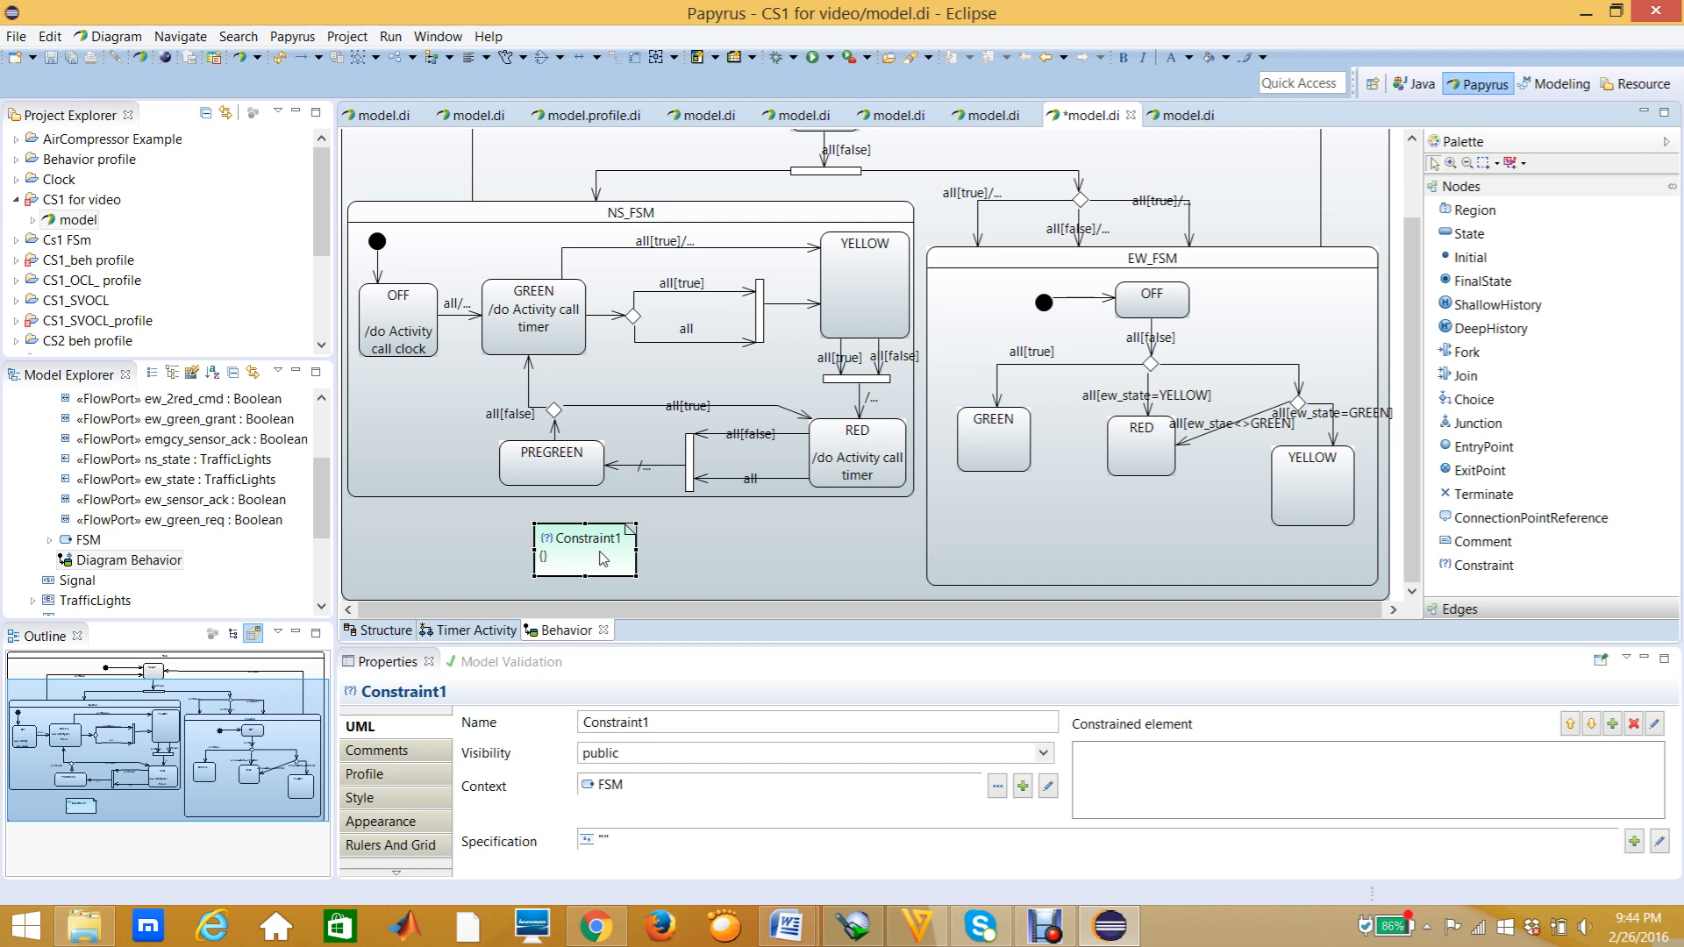
mouse_move(600, 559)
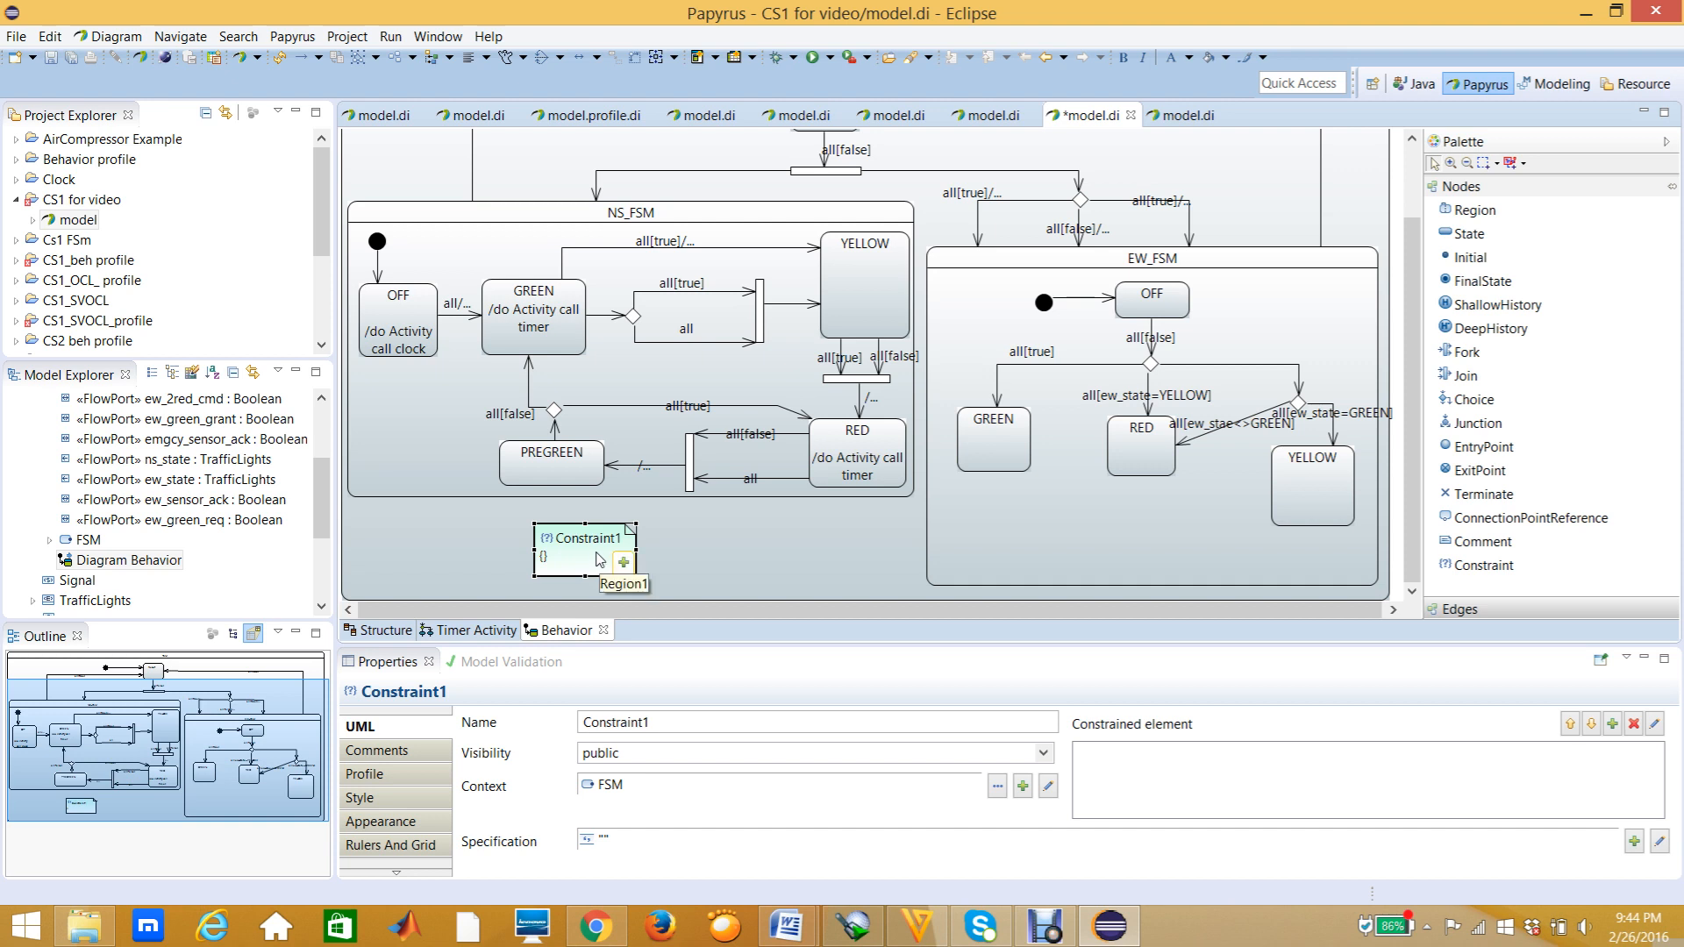
left_click(576, 561)
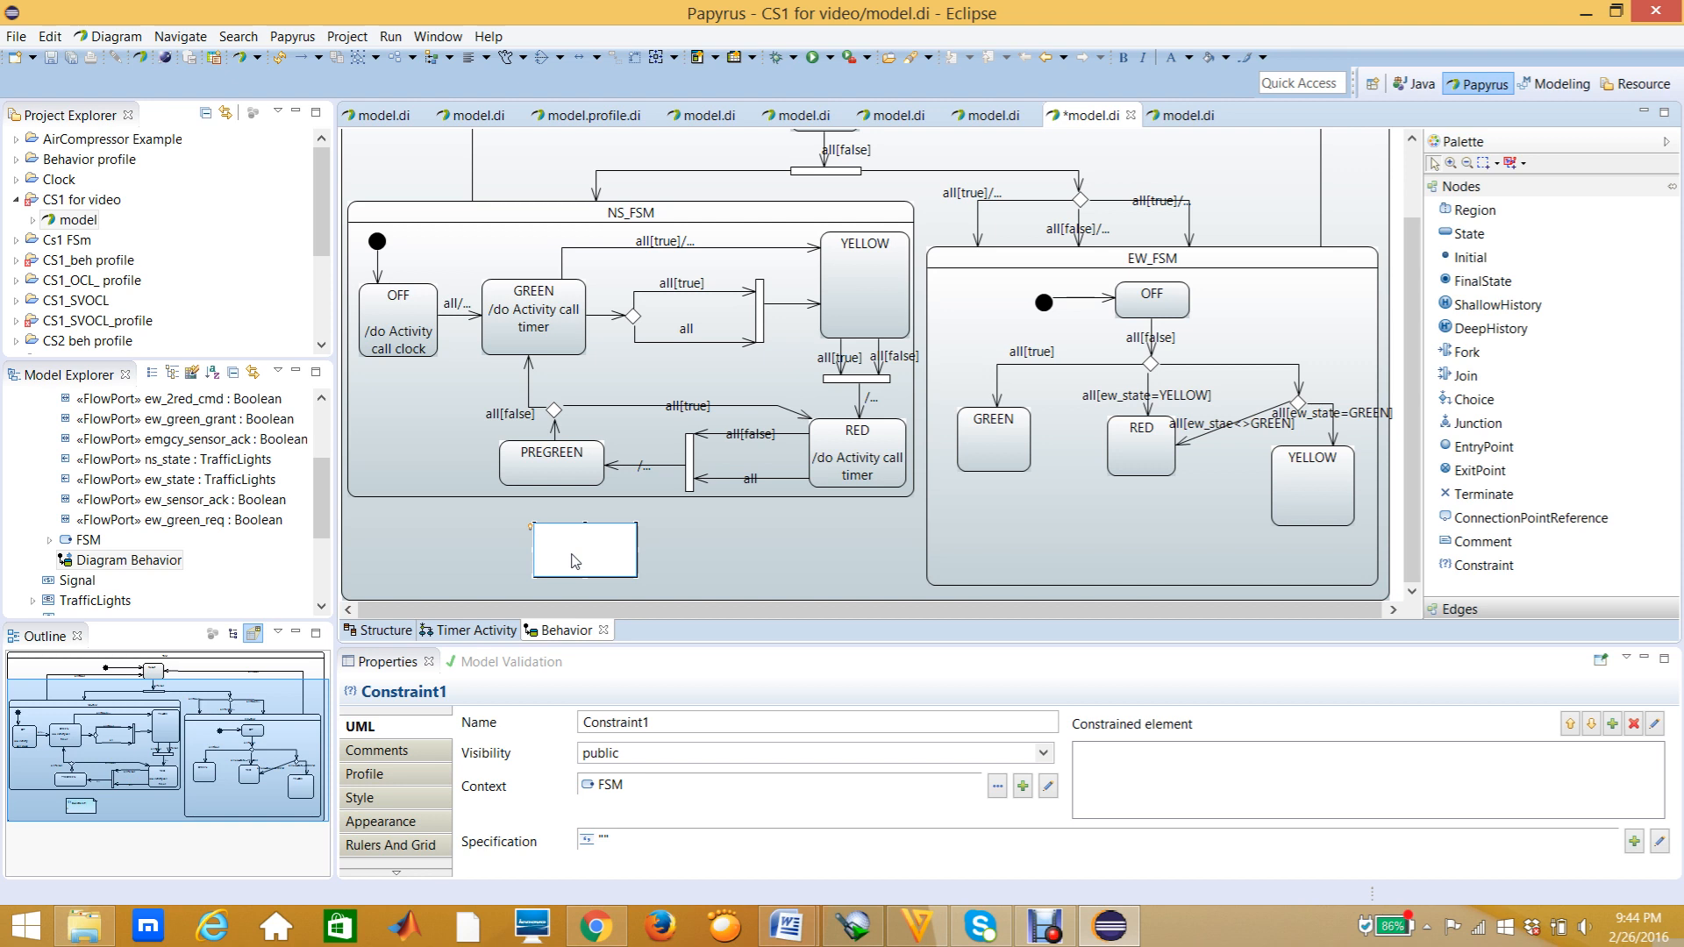
left_click(731, 586)
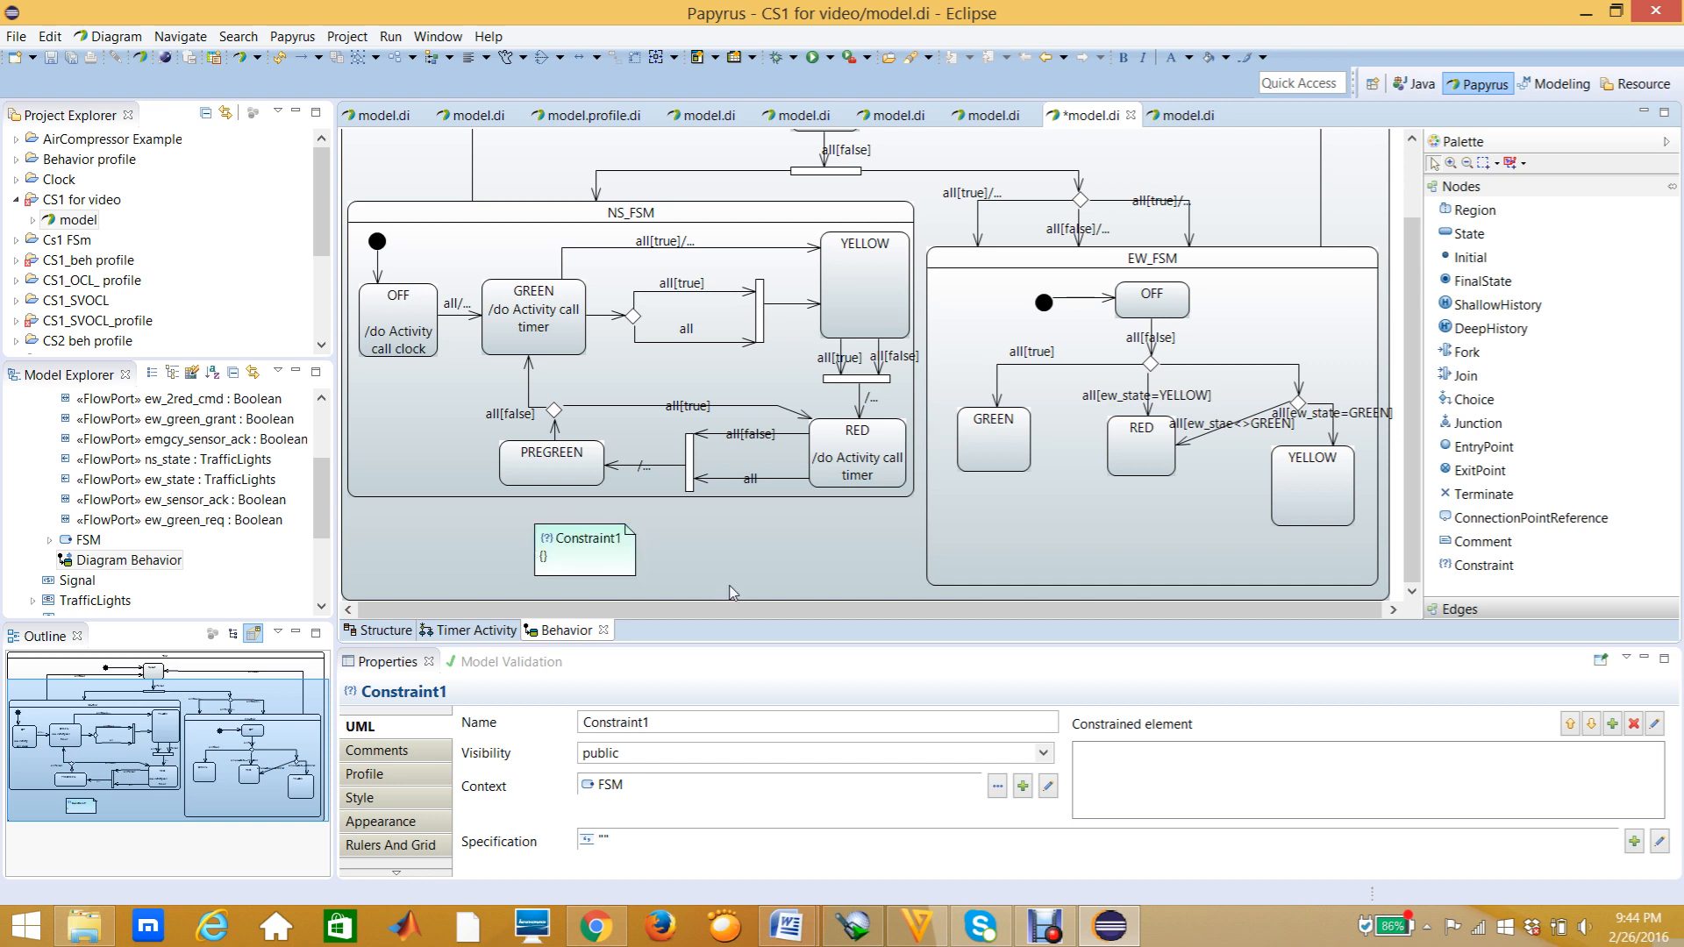
left_click(589, 569)
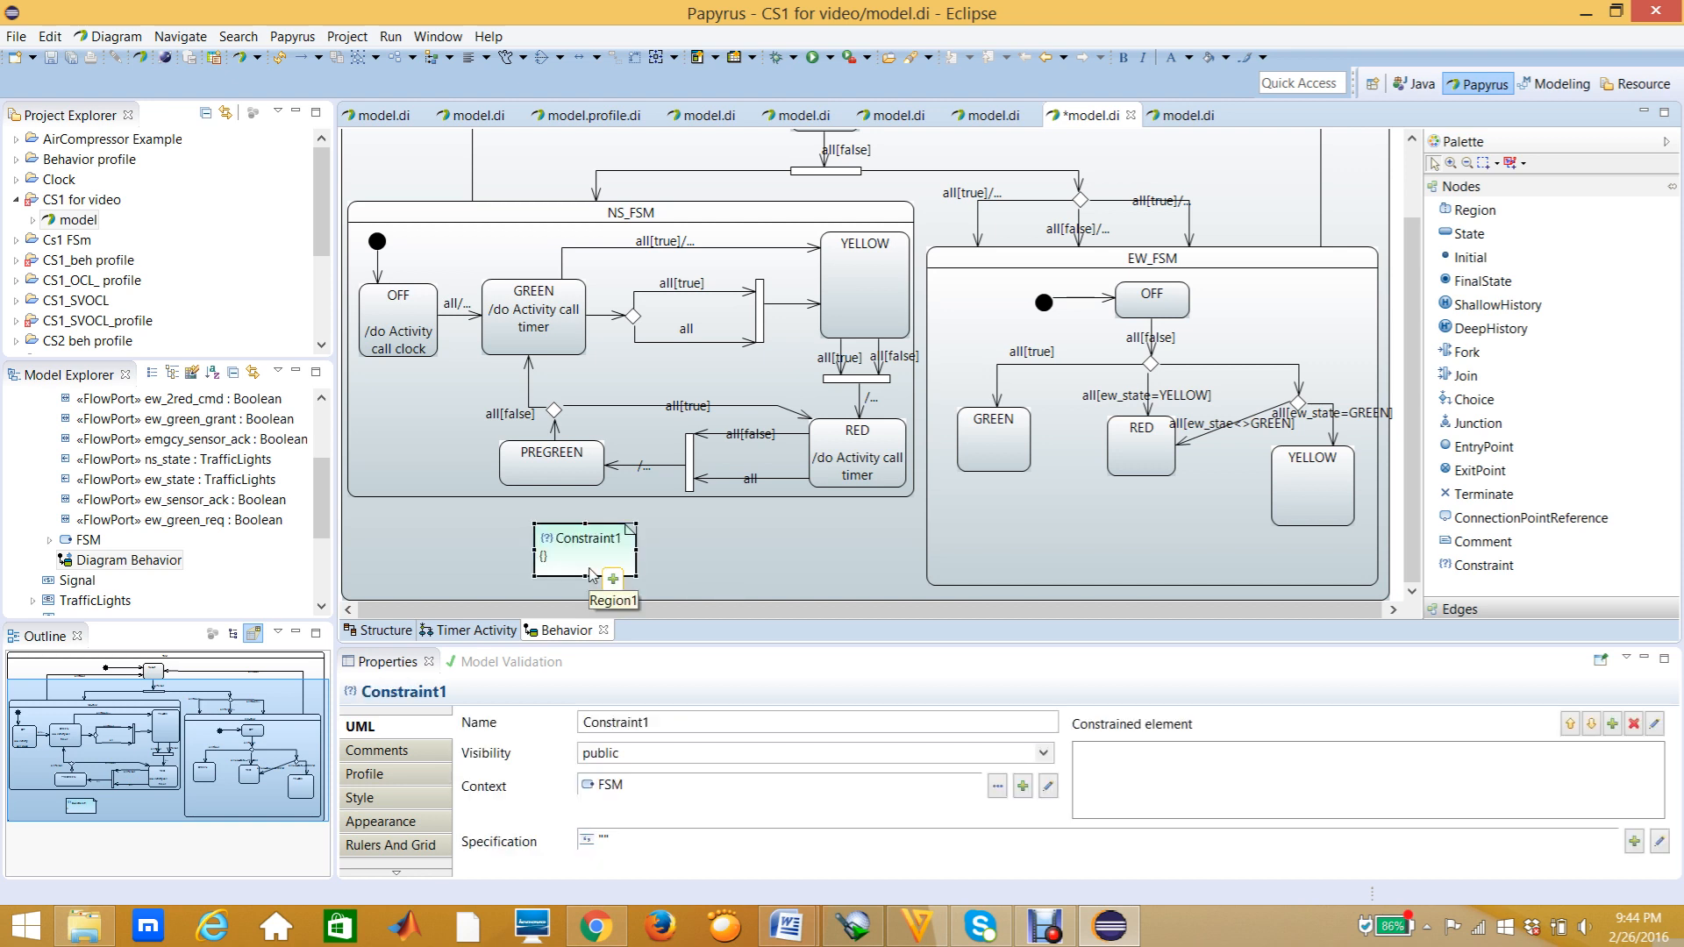
key("XF86AudioLowerVolume")
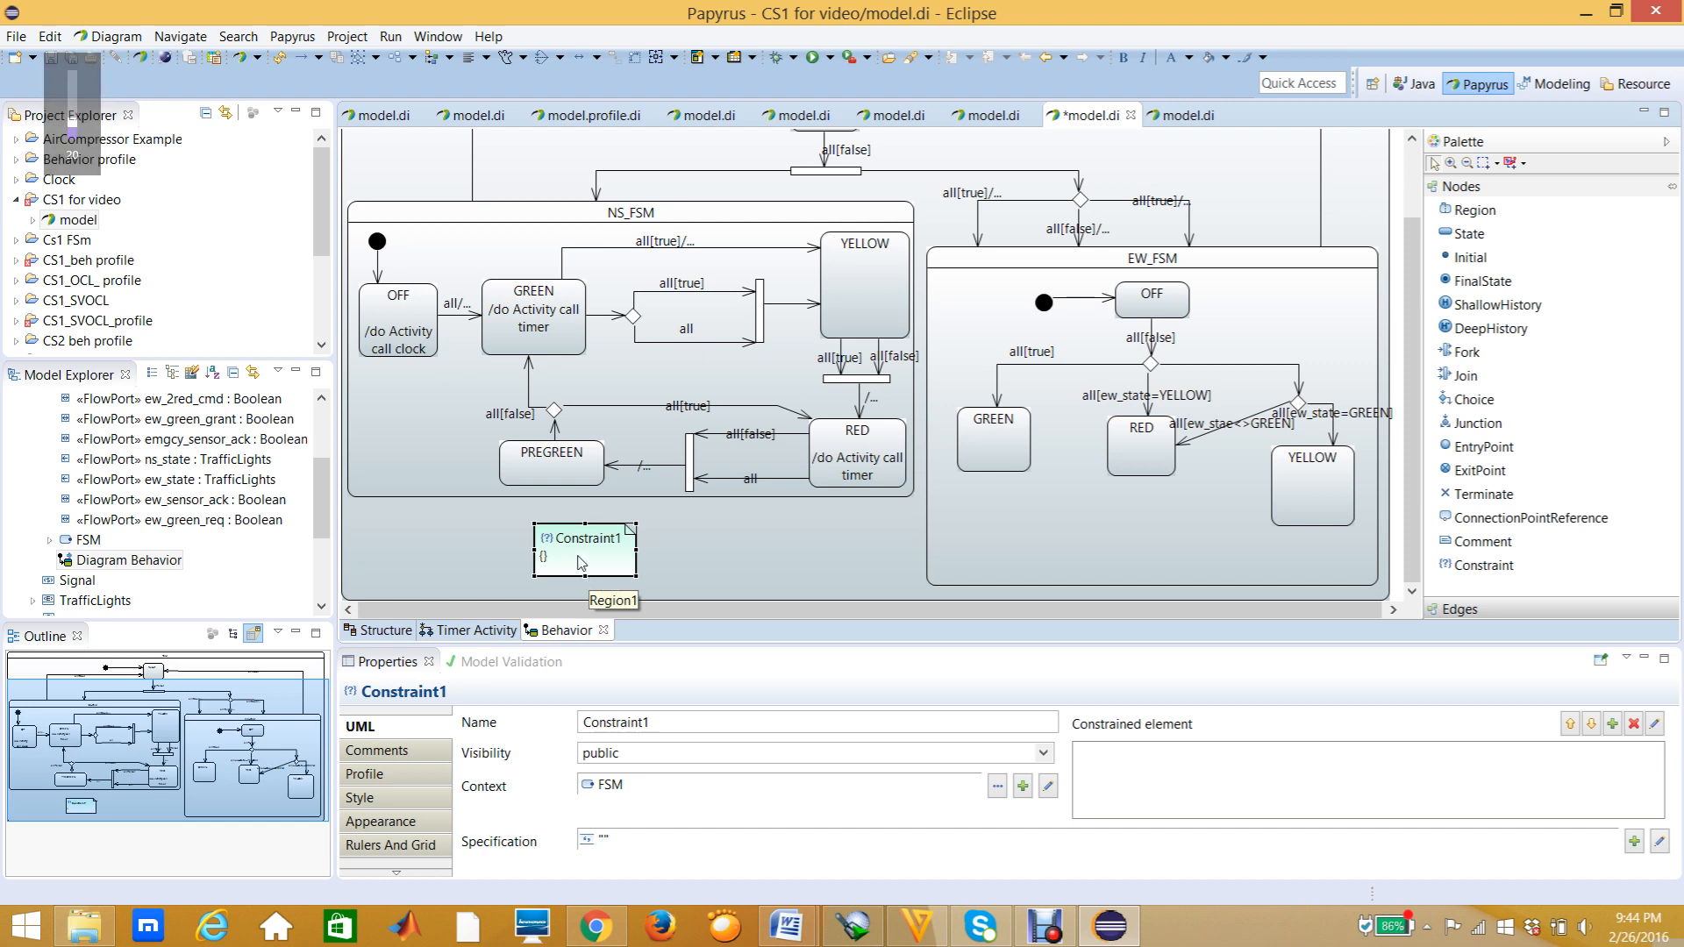
Enter "Disif (not reset)" as the constraint's specification, and check the Structure diagram before returning to the Behavior diagram.
left_click(581, 562)
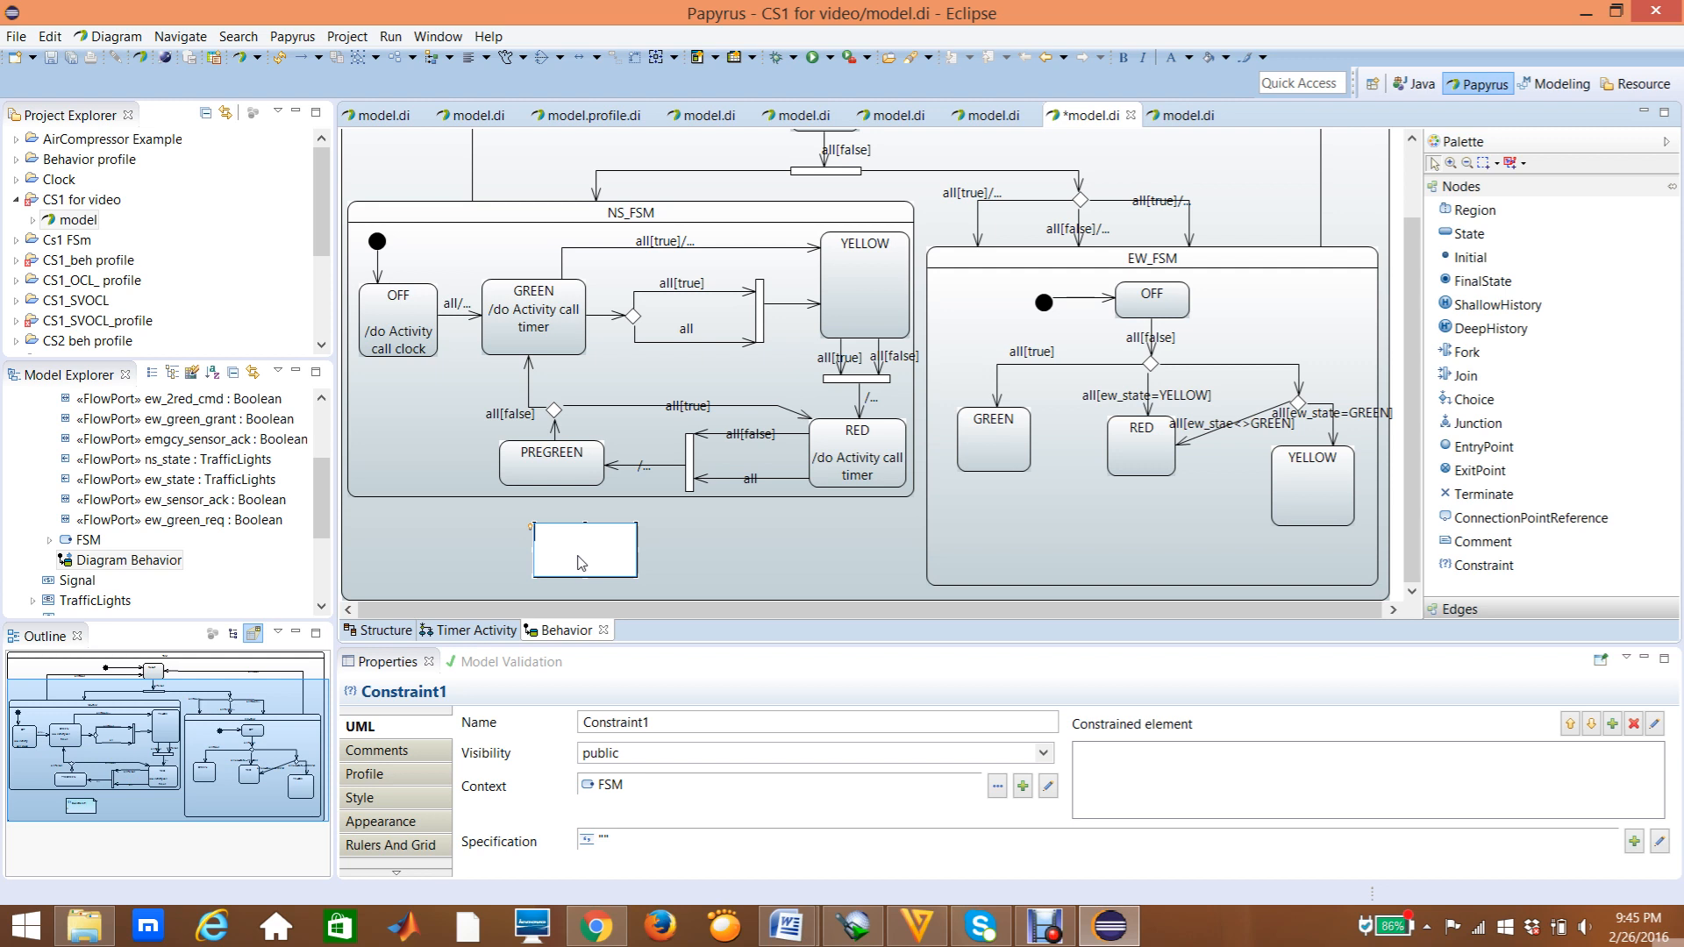
type("Dis")
type("if")
type("()")
type("not ")
type("re")
type("set")
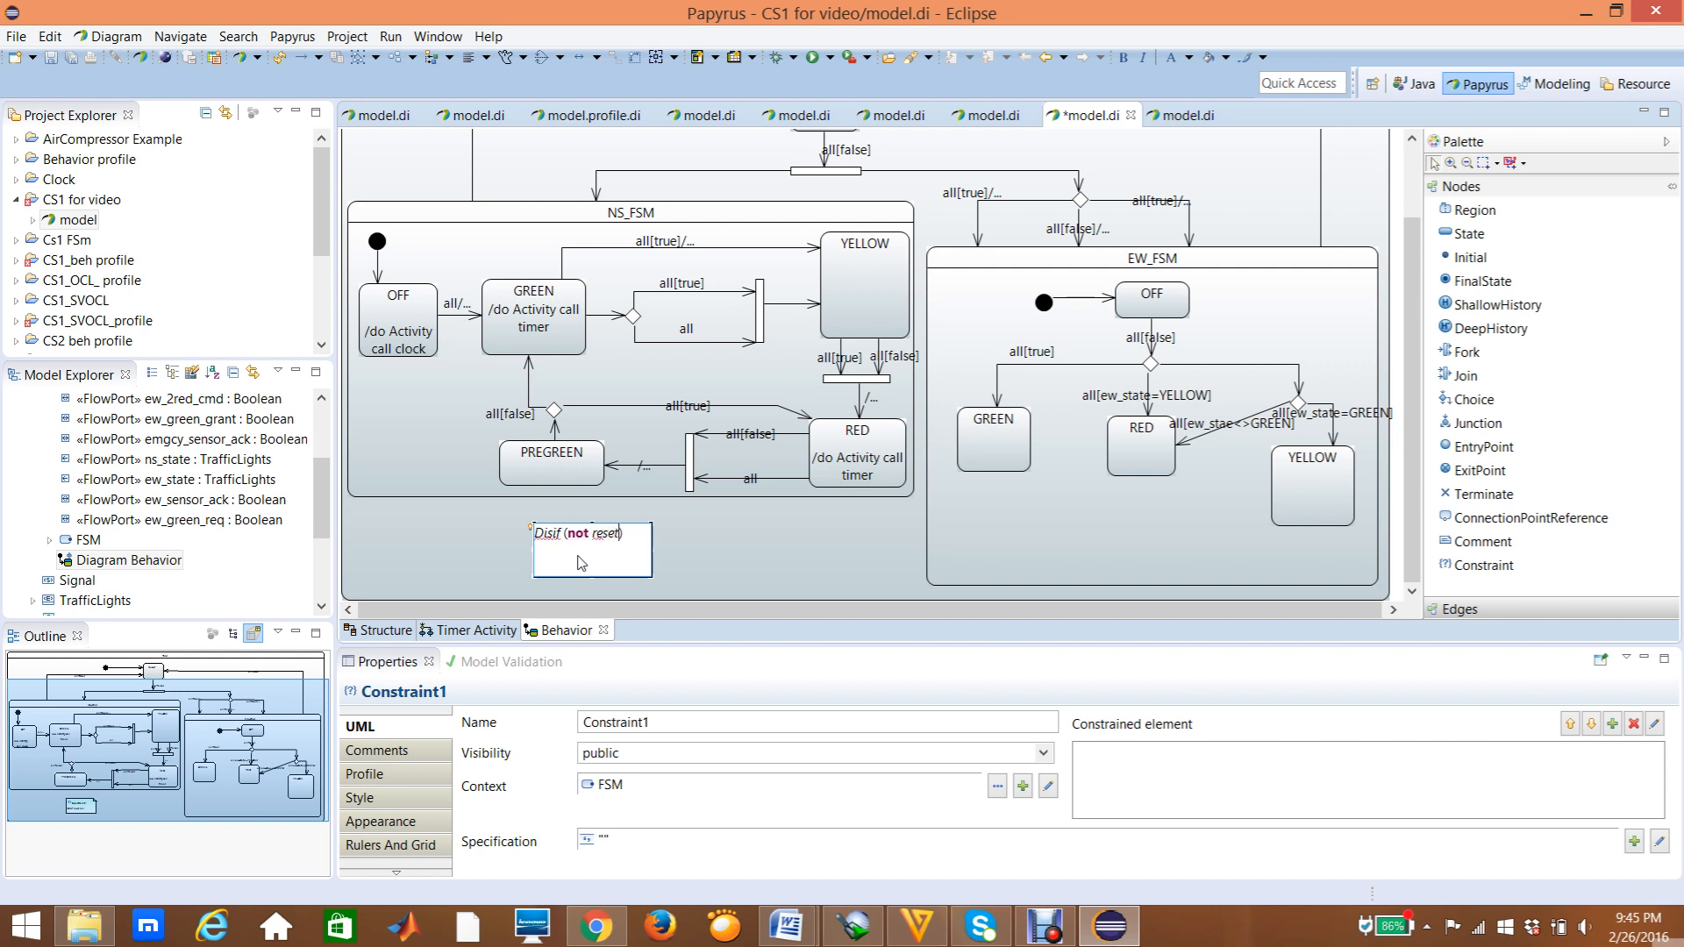
left_click(402, 633)
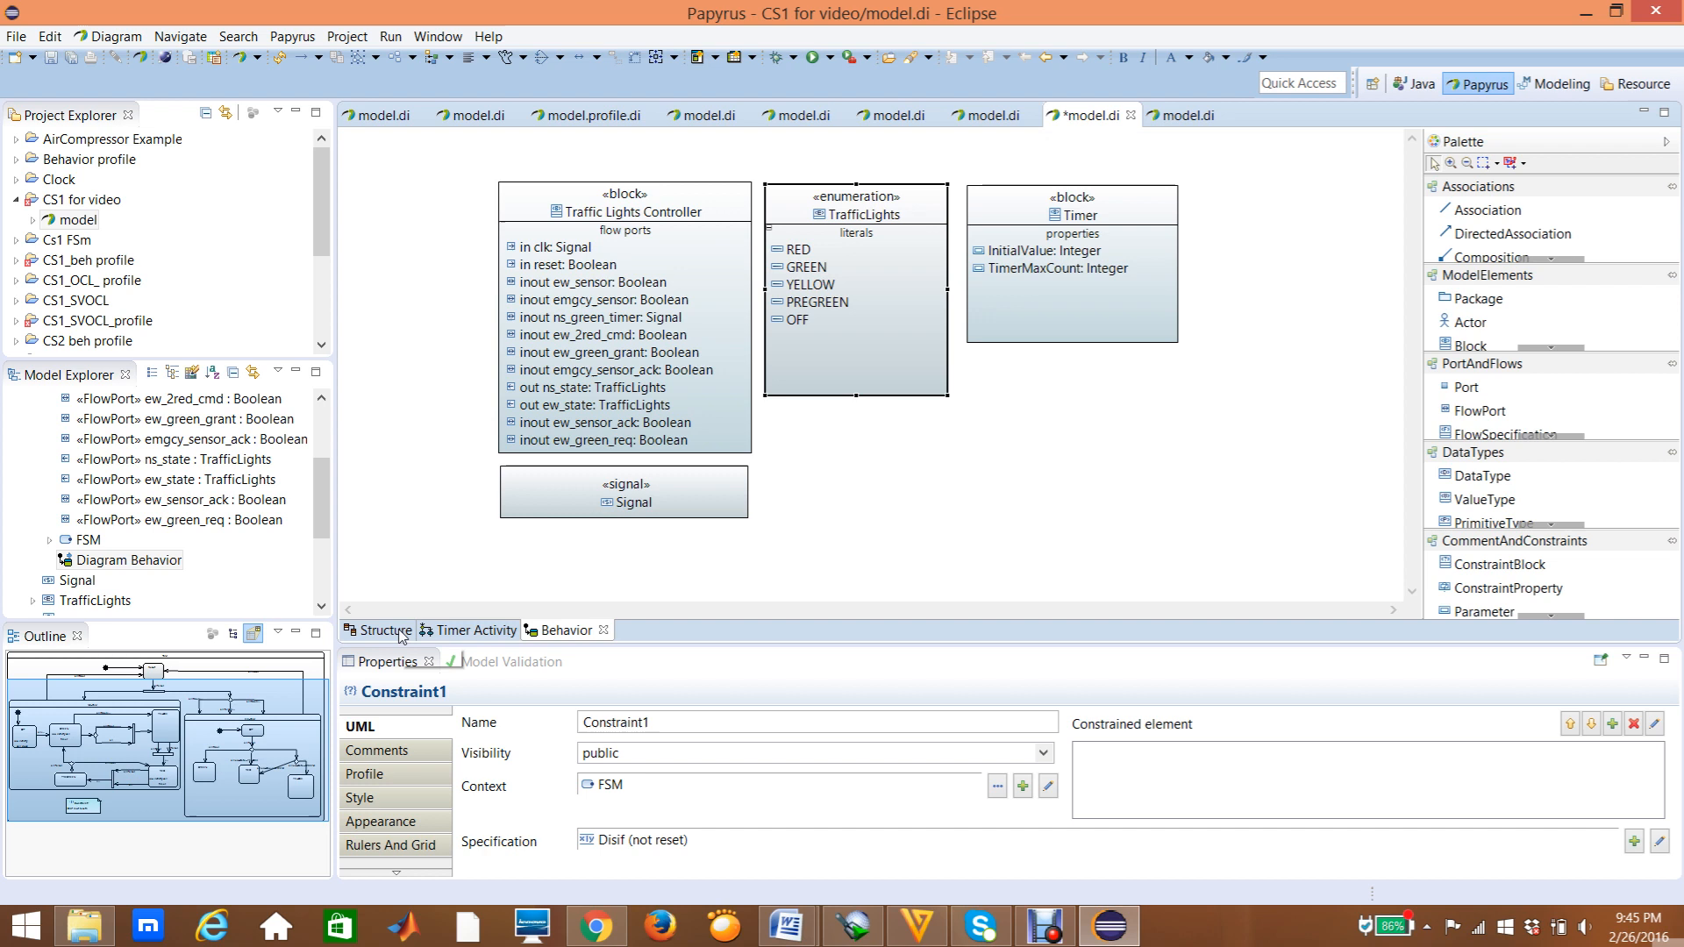
left_click(578, 631)
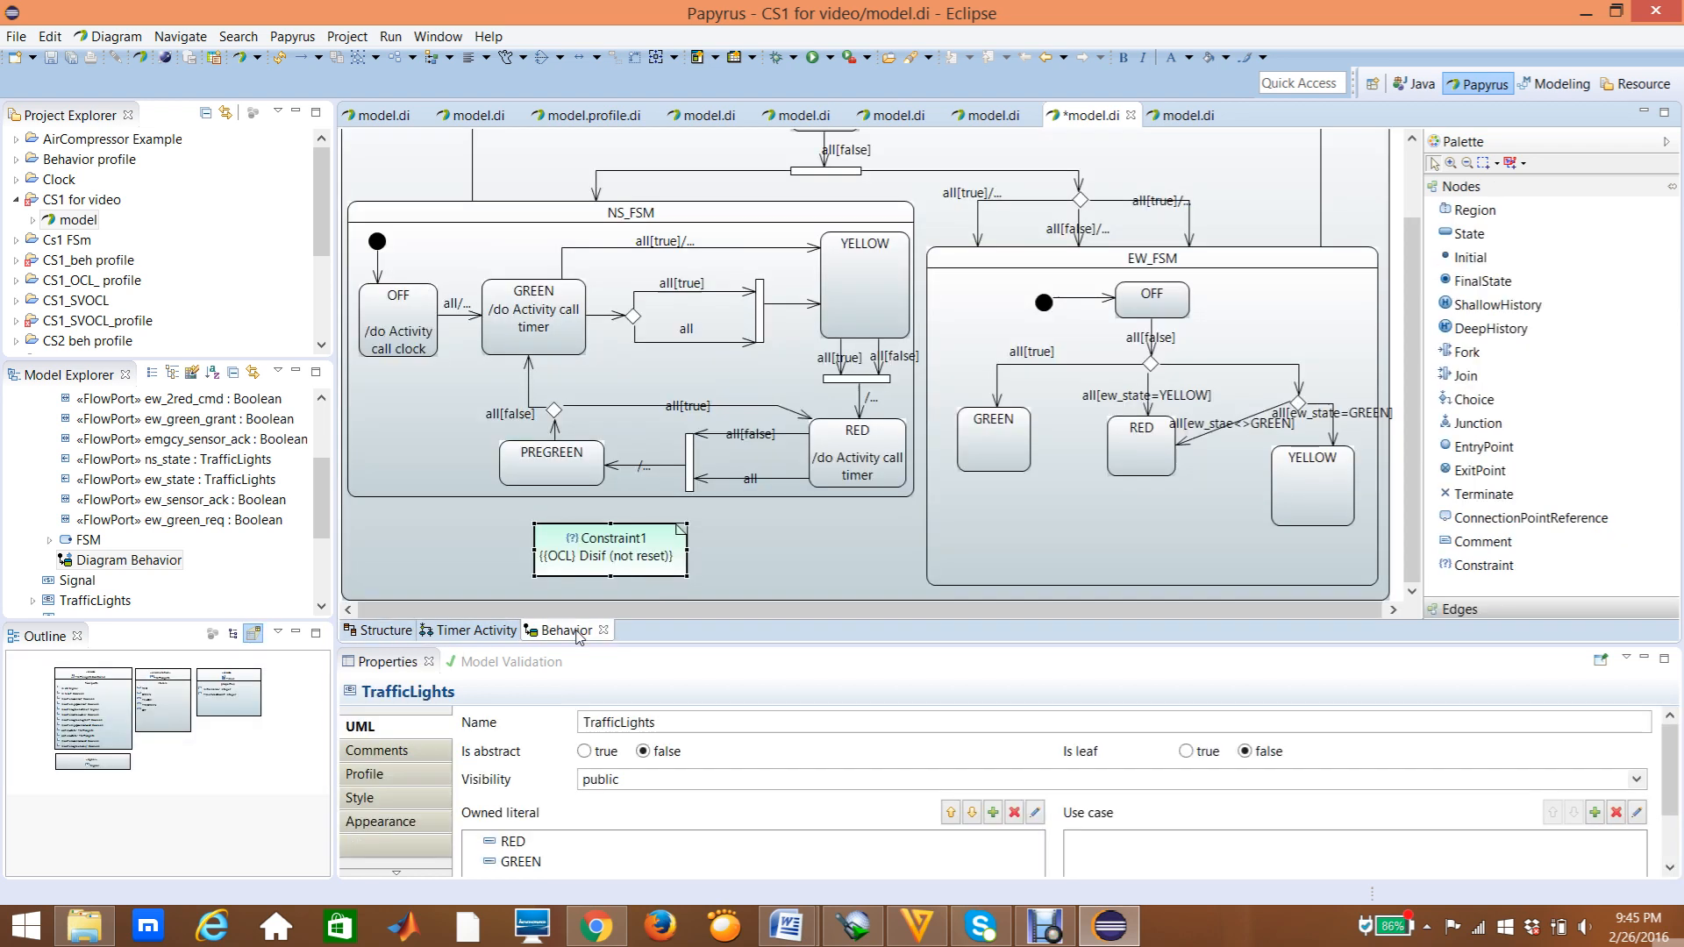
Reopen the constraint's specification and add an opening square bracket on its own line below "Disif (not reset)".
left_click(643, 563)
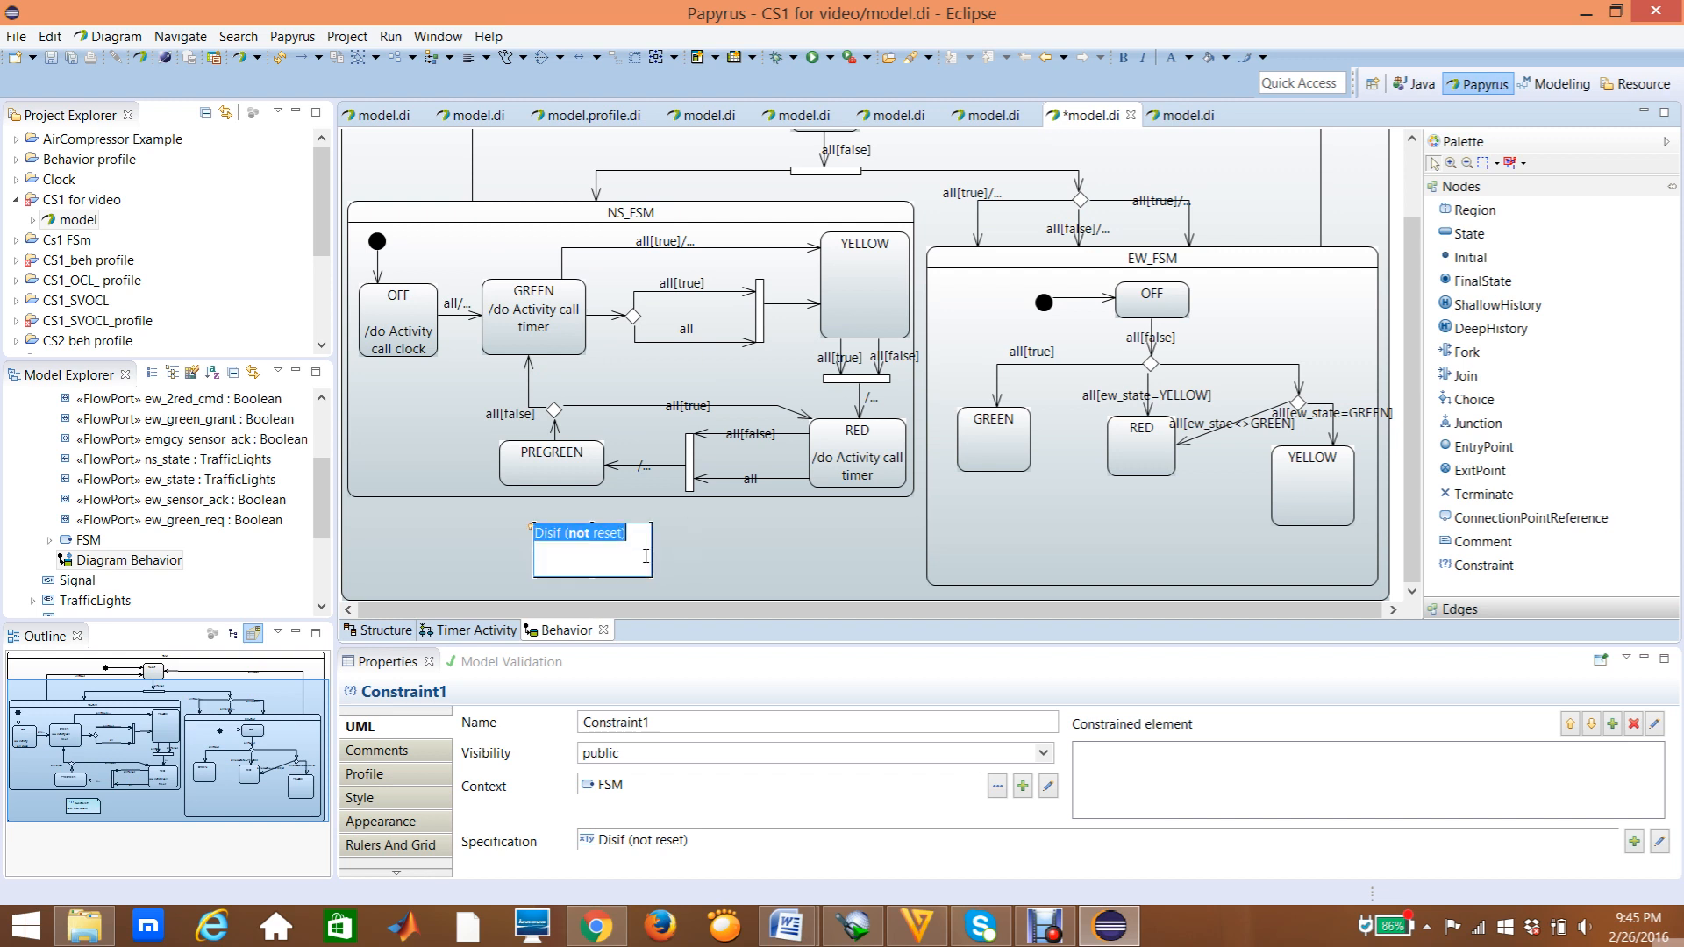
left_click(621, 535)
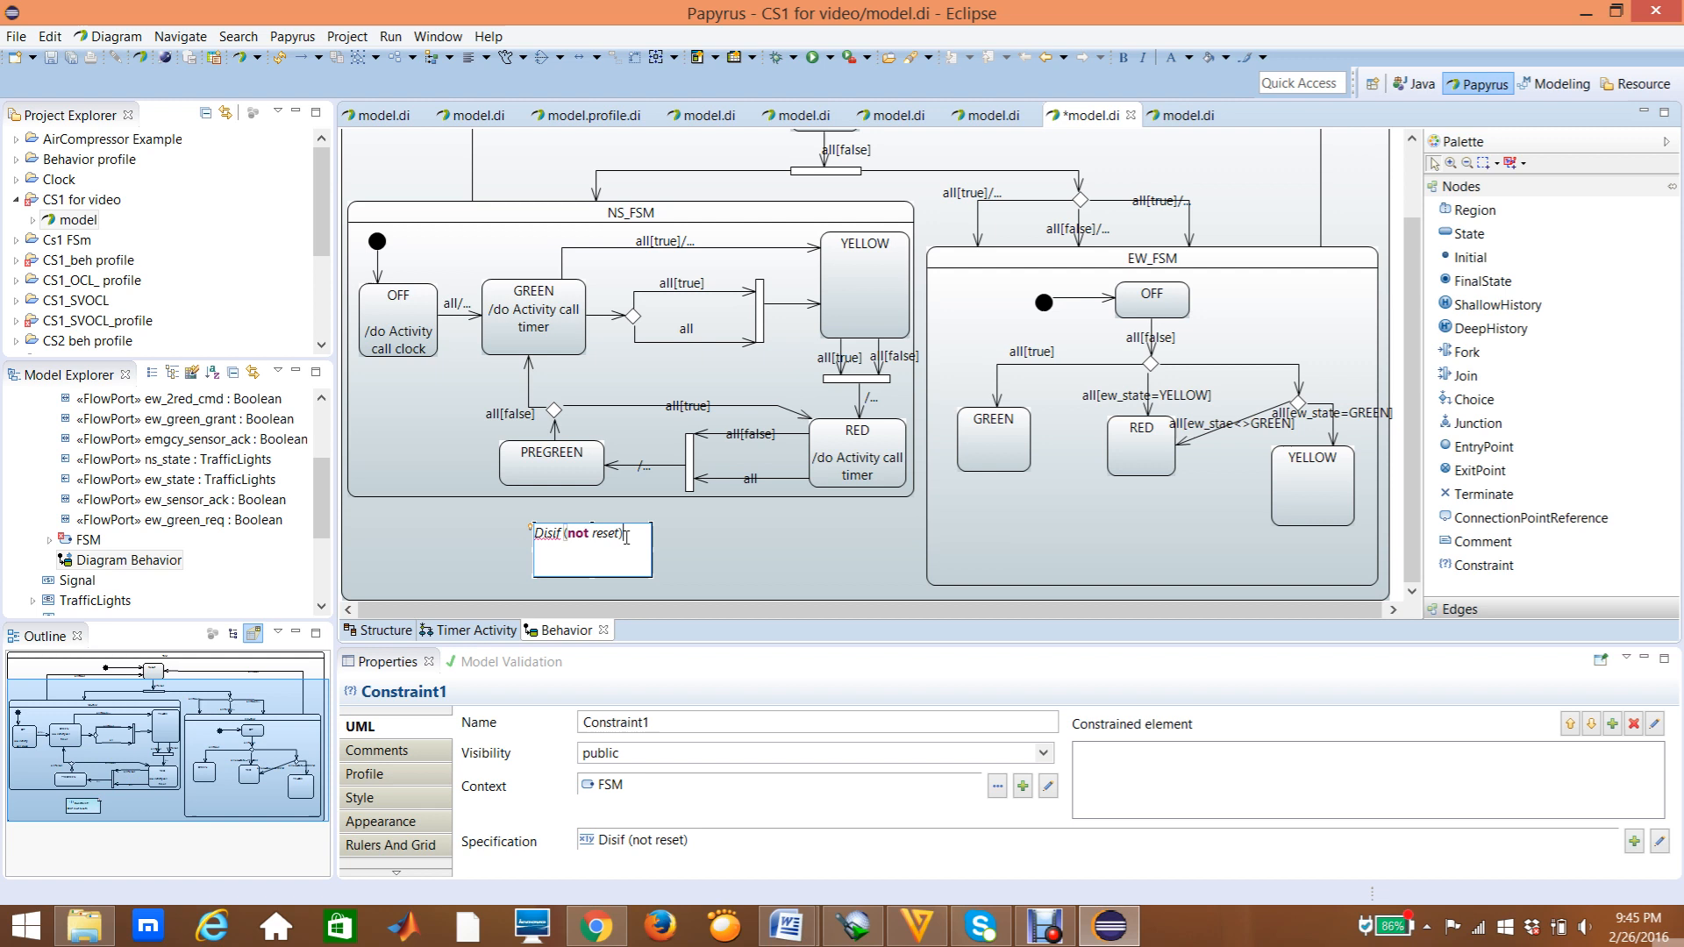
key("Return")
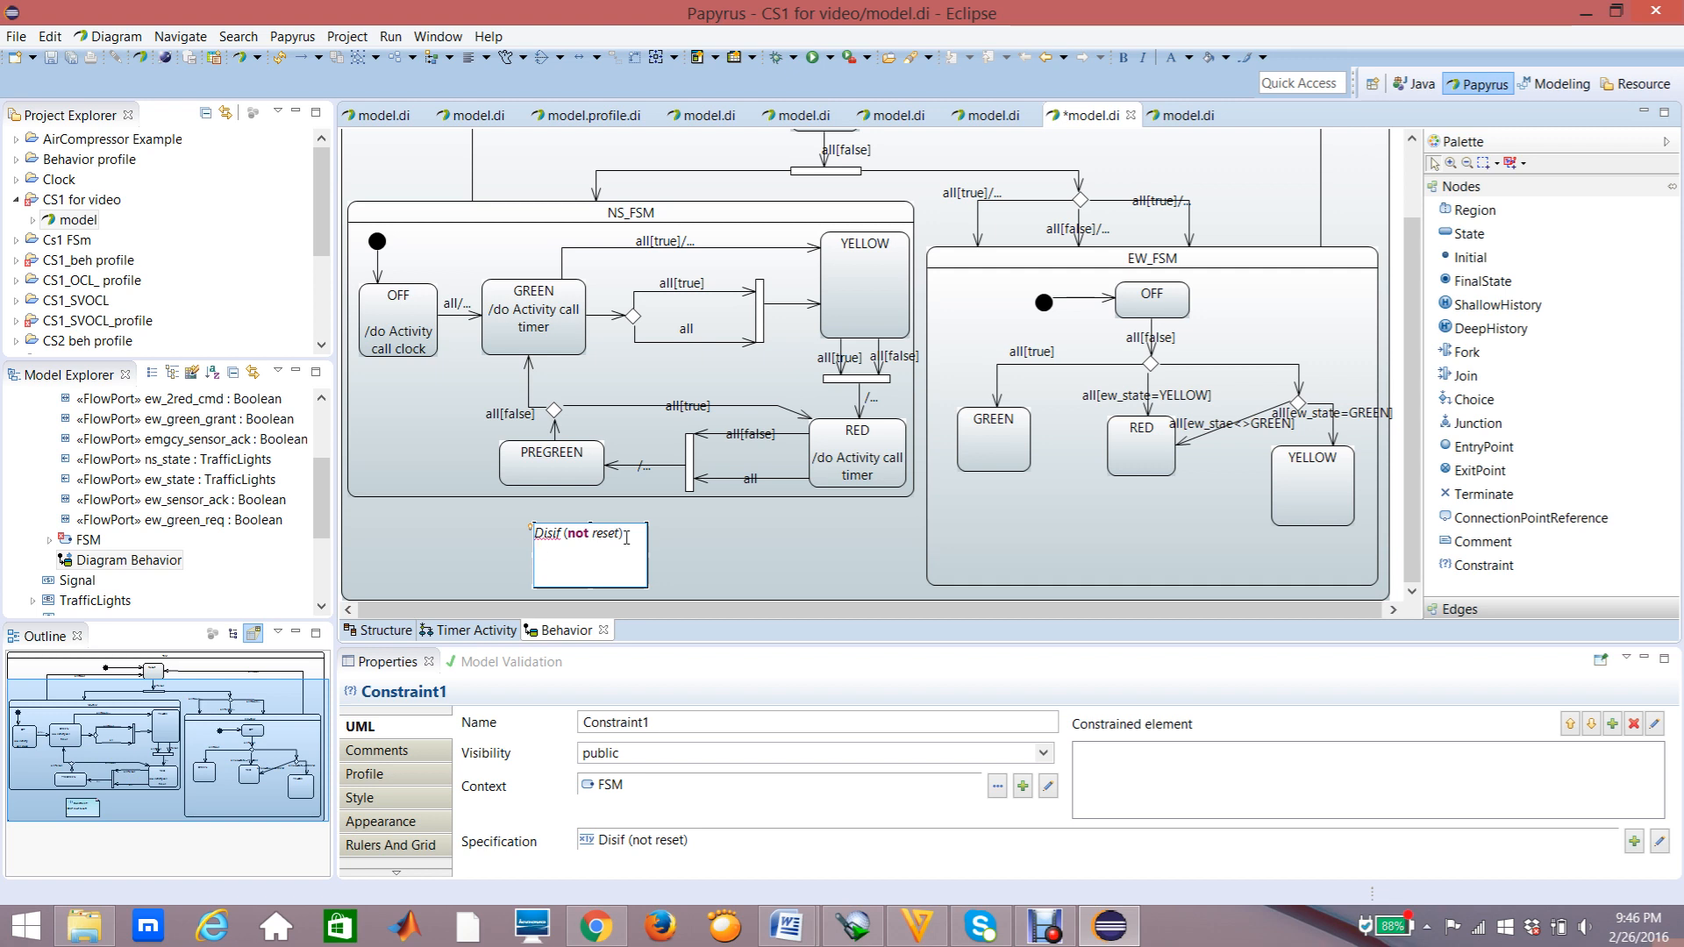
type("[")
key("Return")
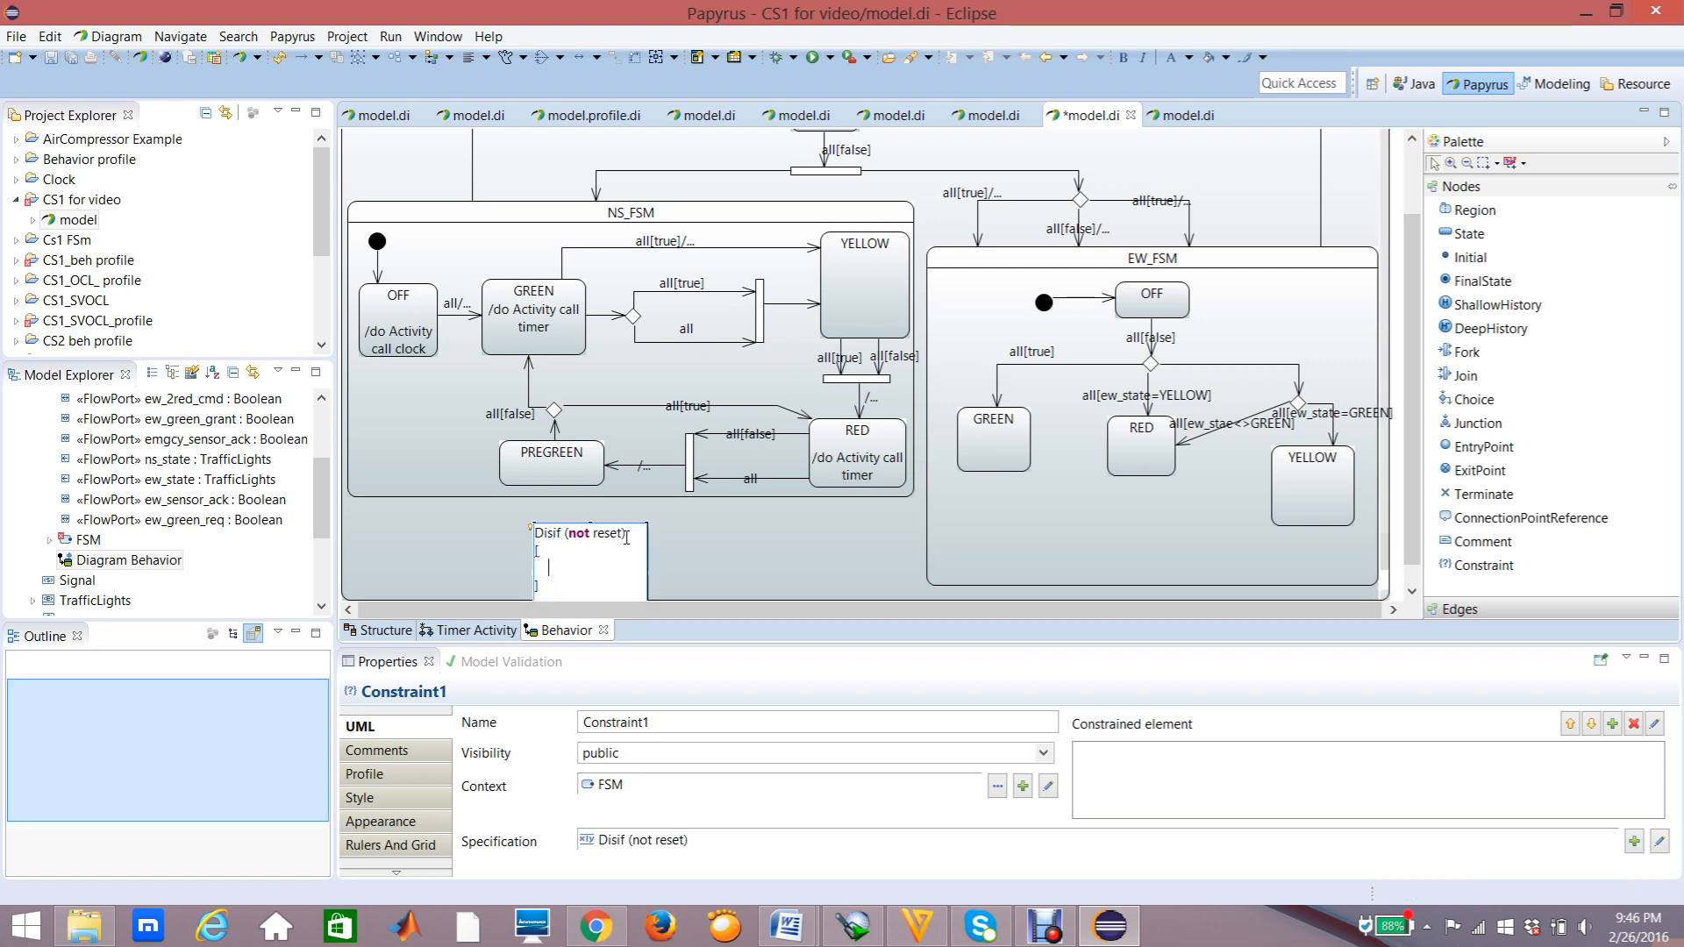
left_click(546, 556)
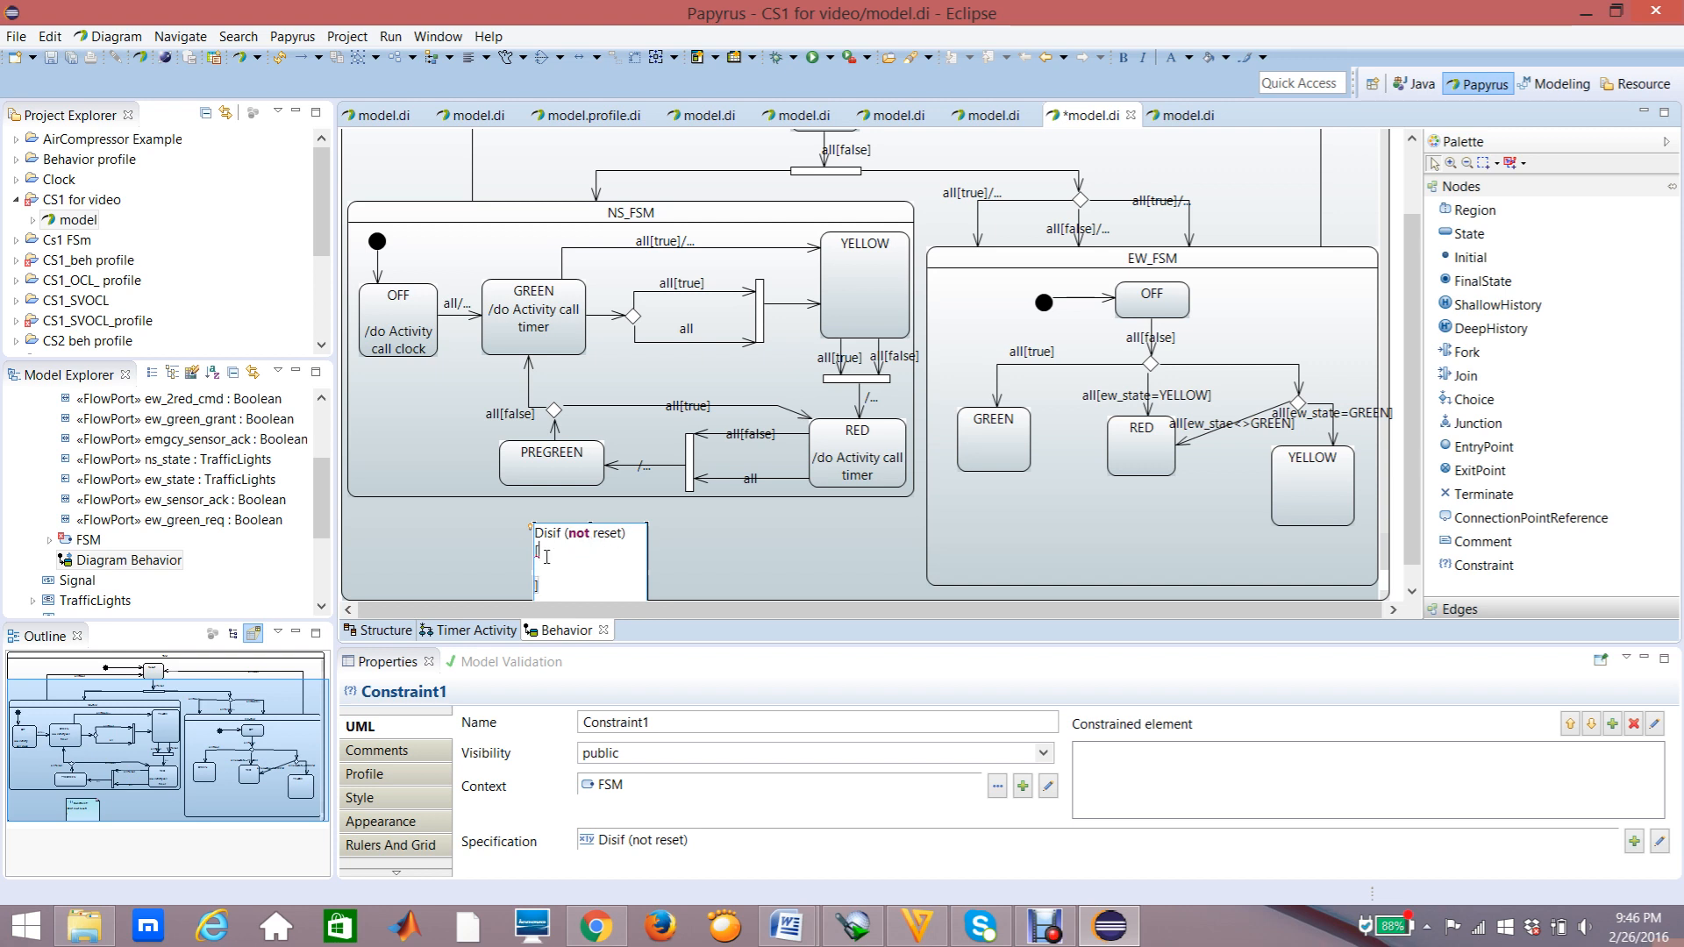
key("Return")
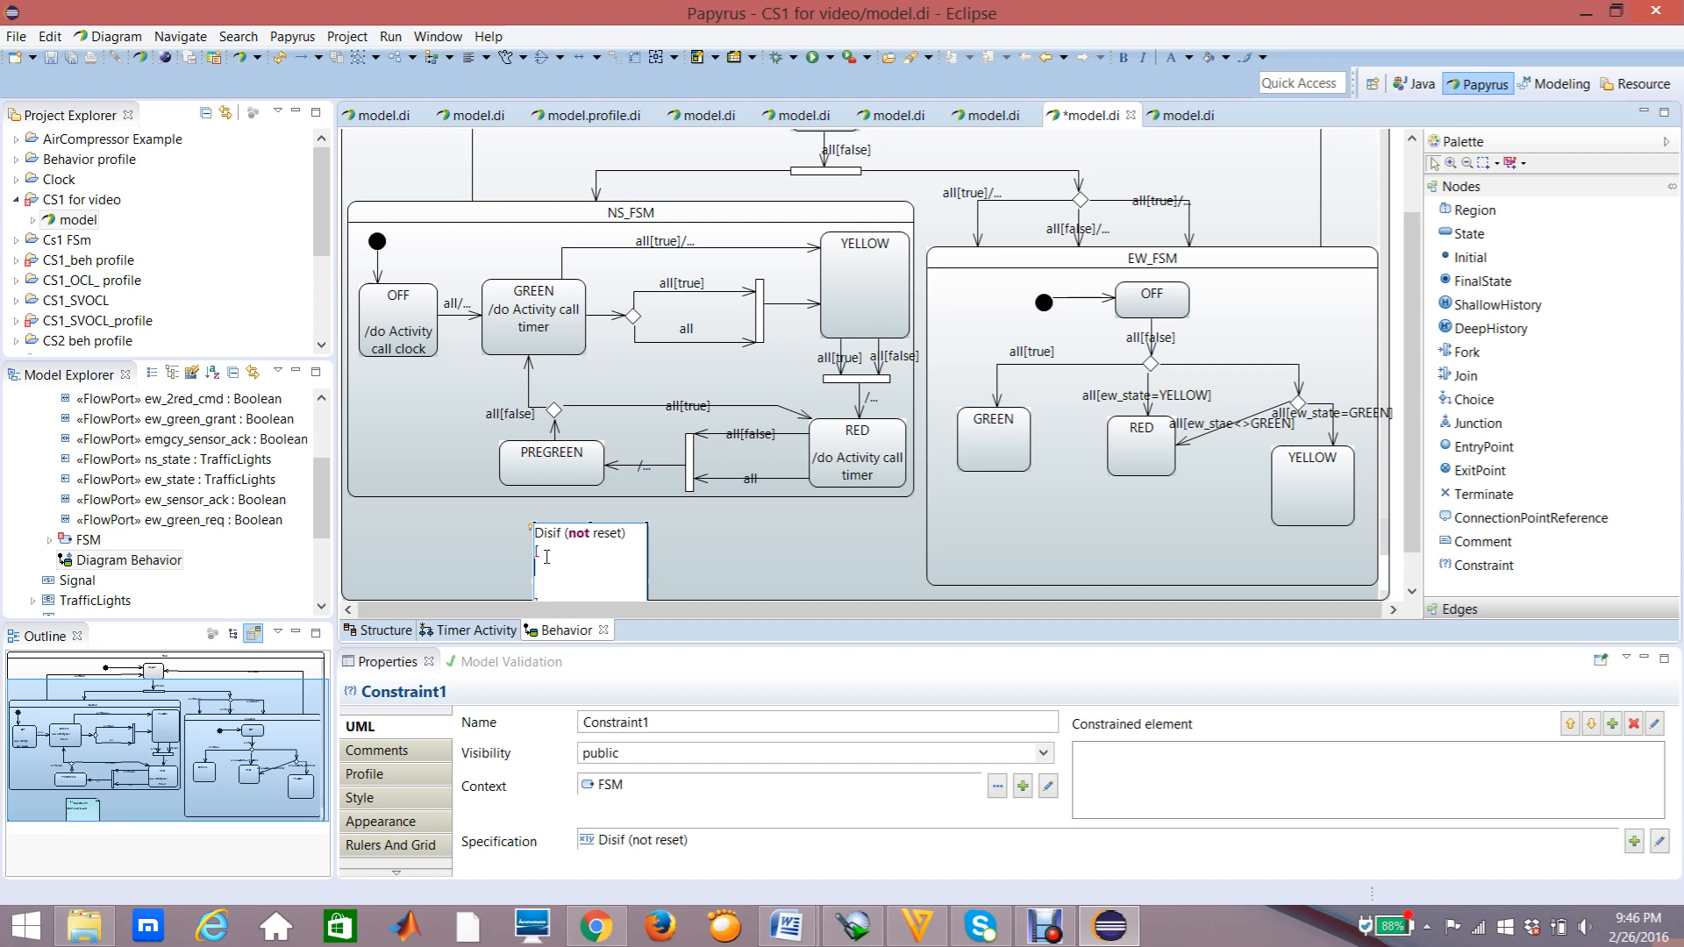
Enter the condition "not(ns_light=GREEN and ew_light=GREEN)" on the line after the opening bracket in the constraint.
type("n")
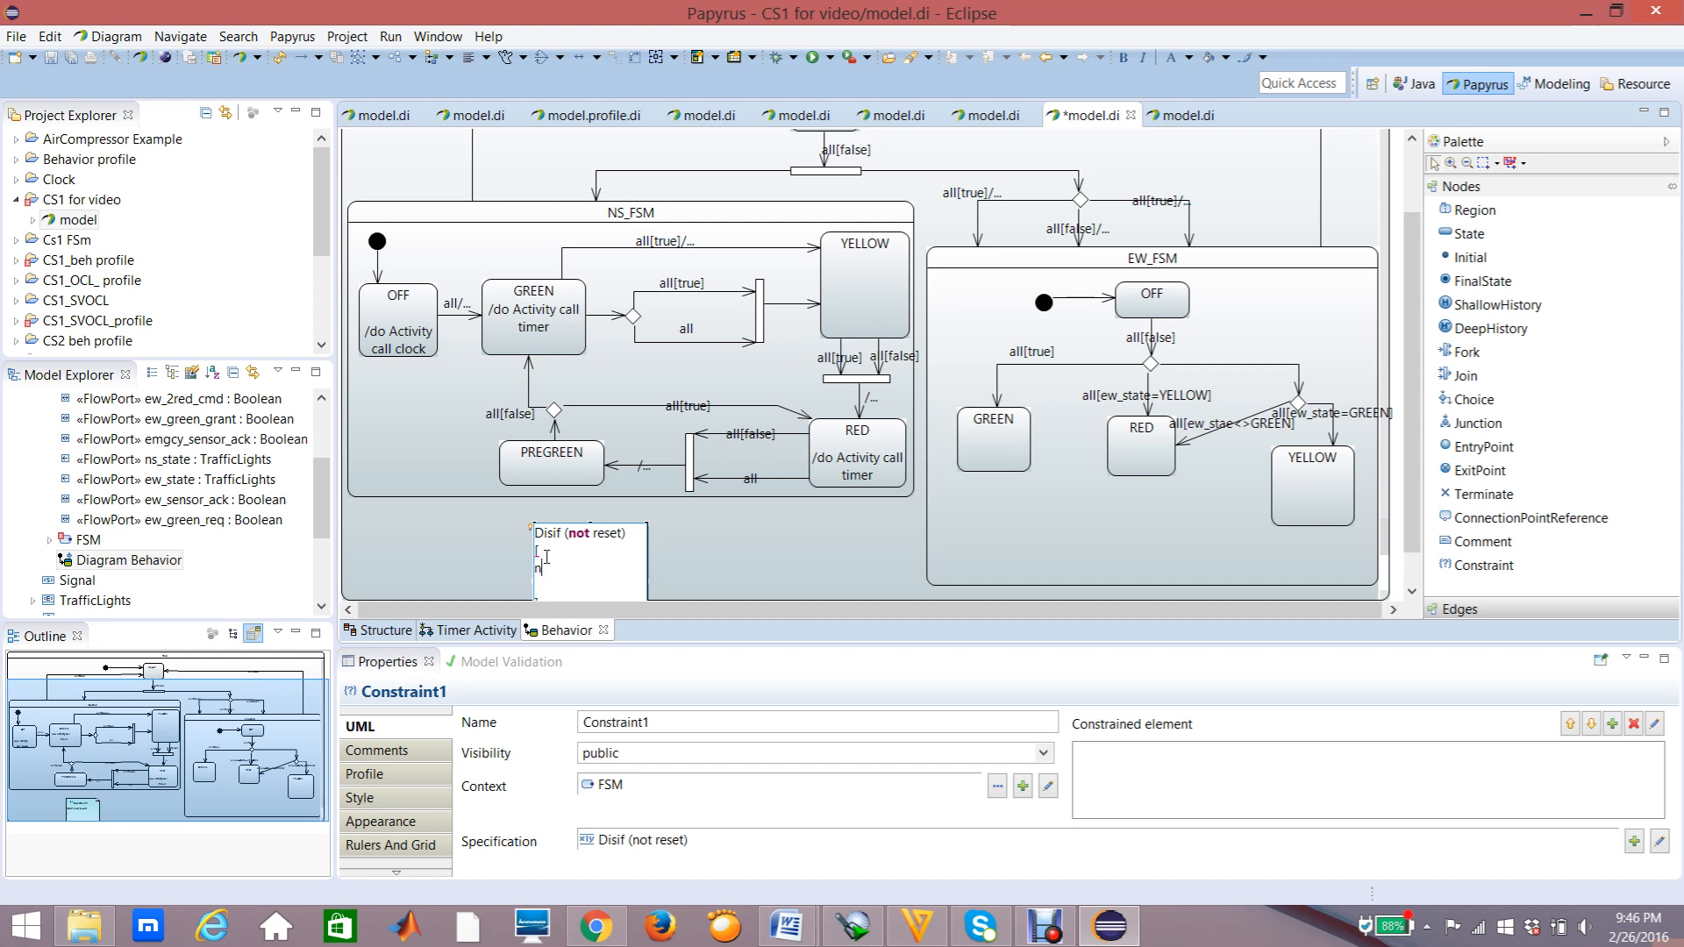
type("ot(ns_light=GREE")
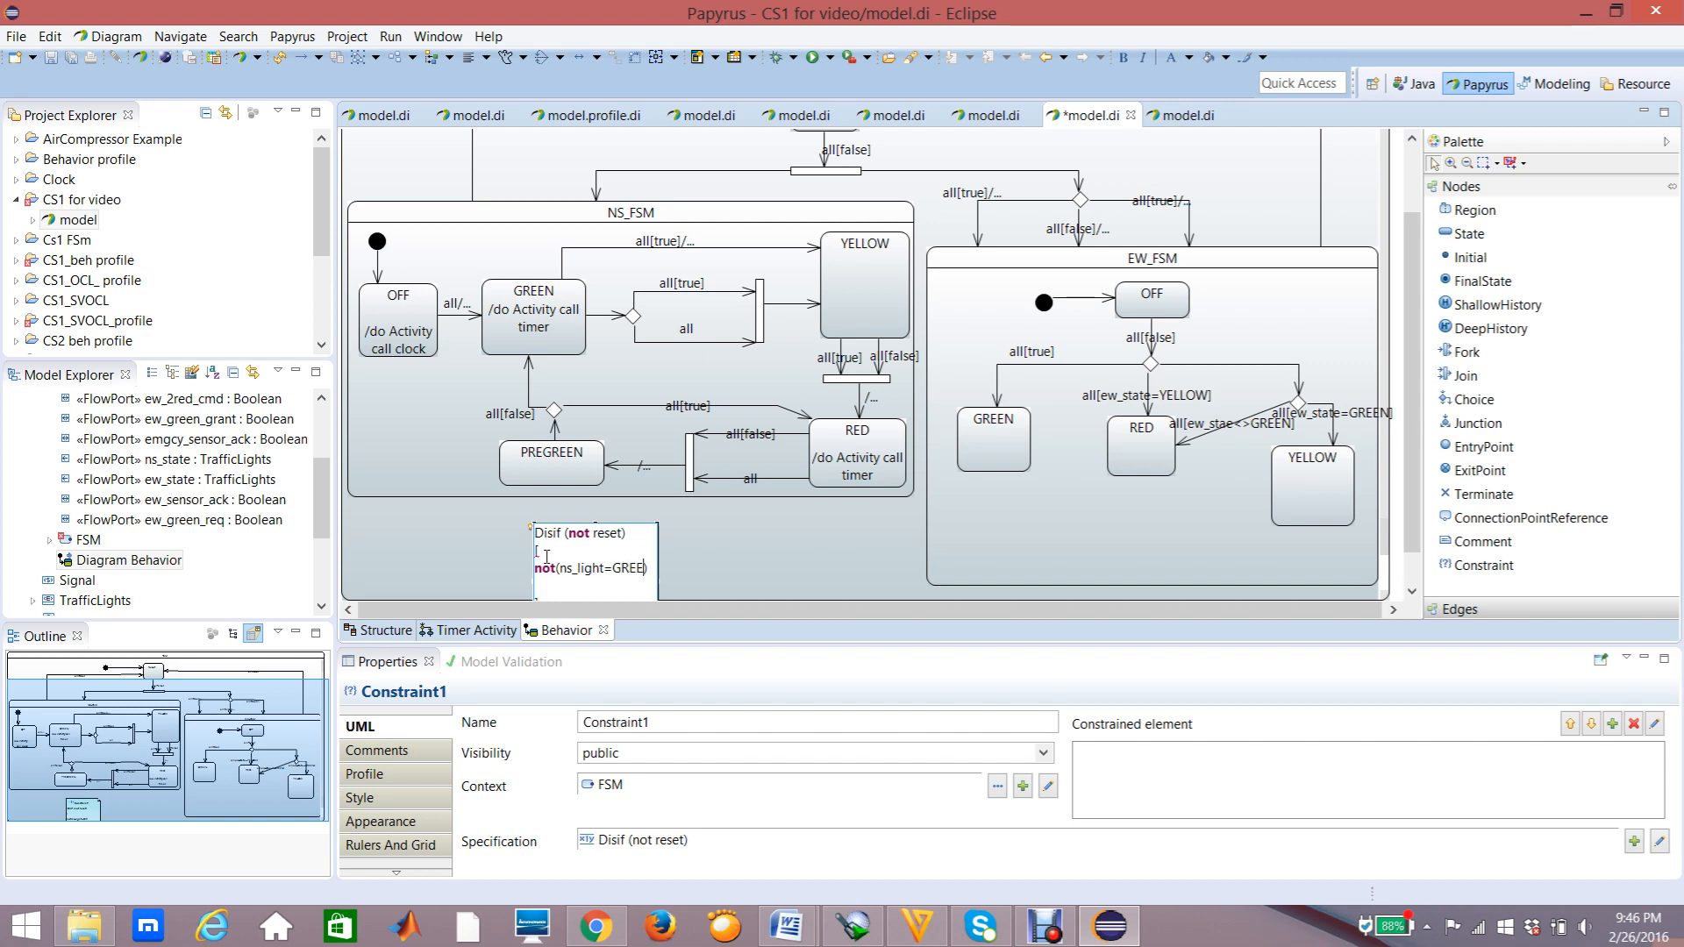
type("N")
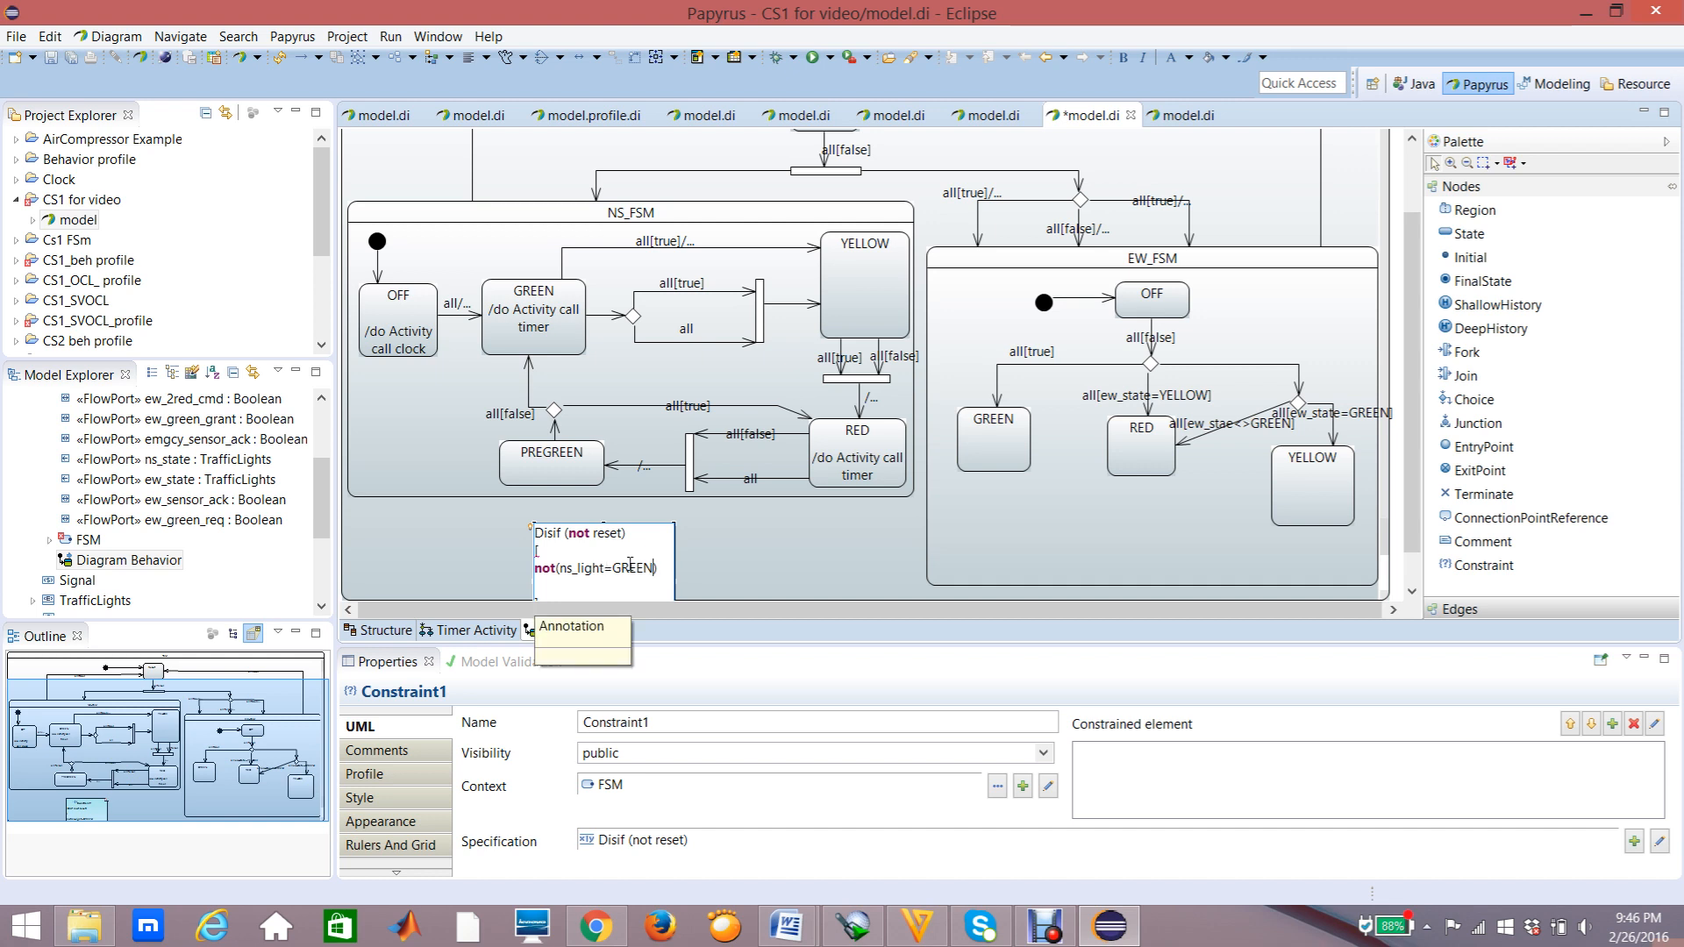
type(" an")
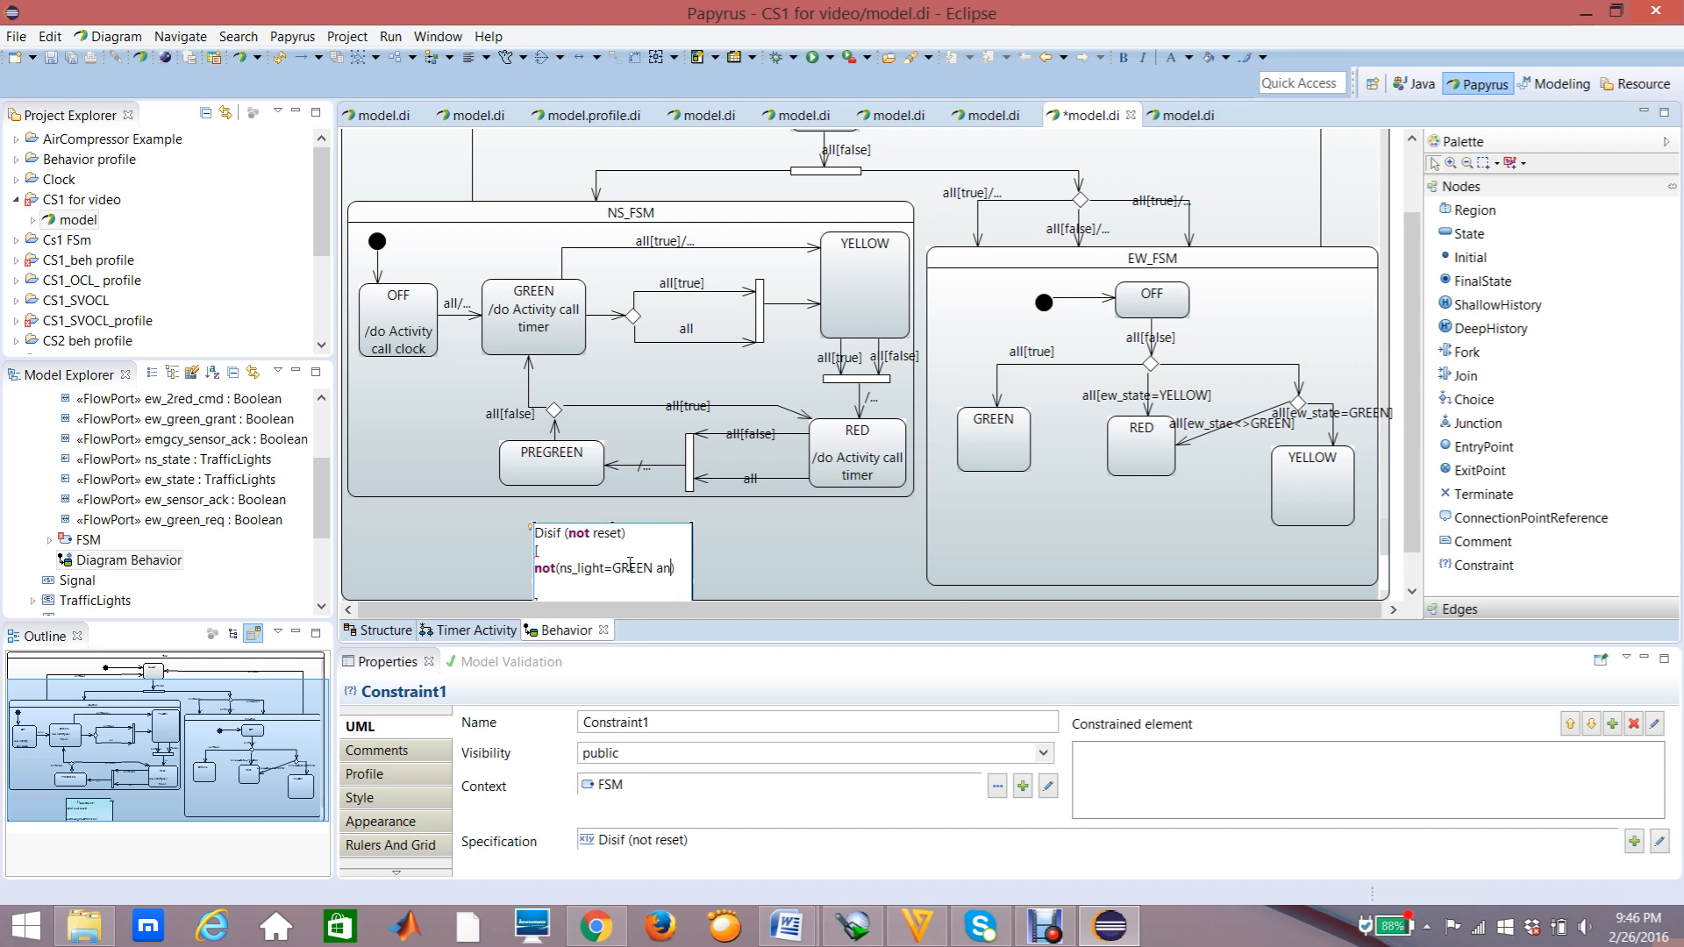
type("d ew")
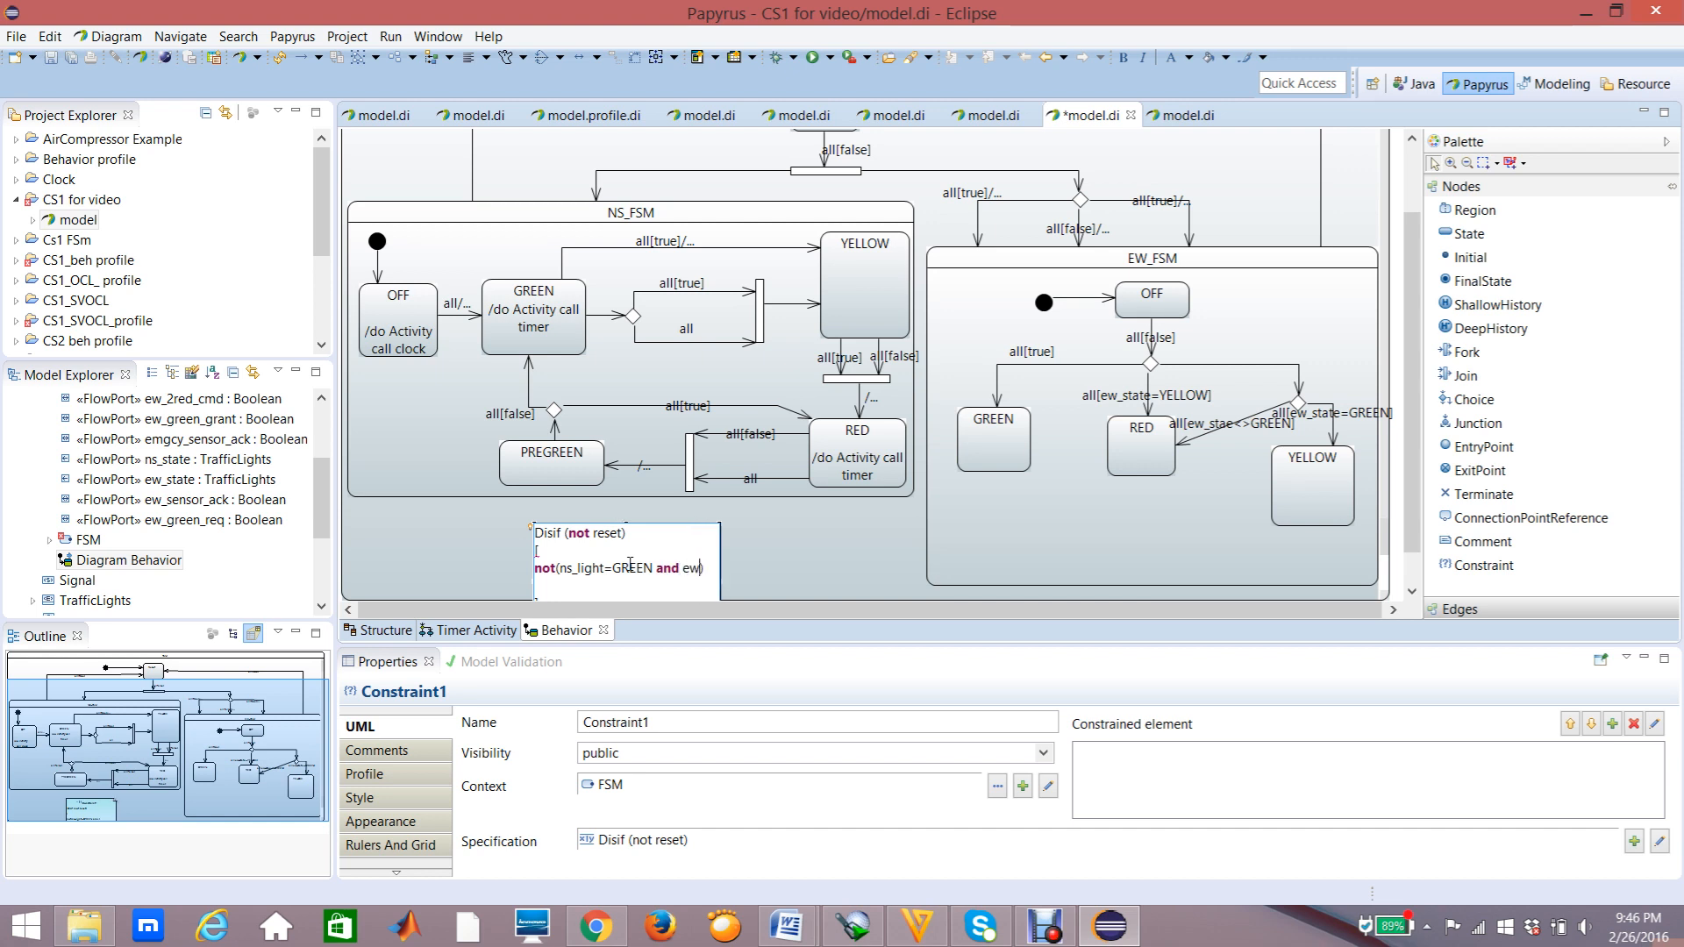
type("_light")
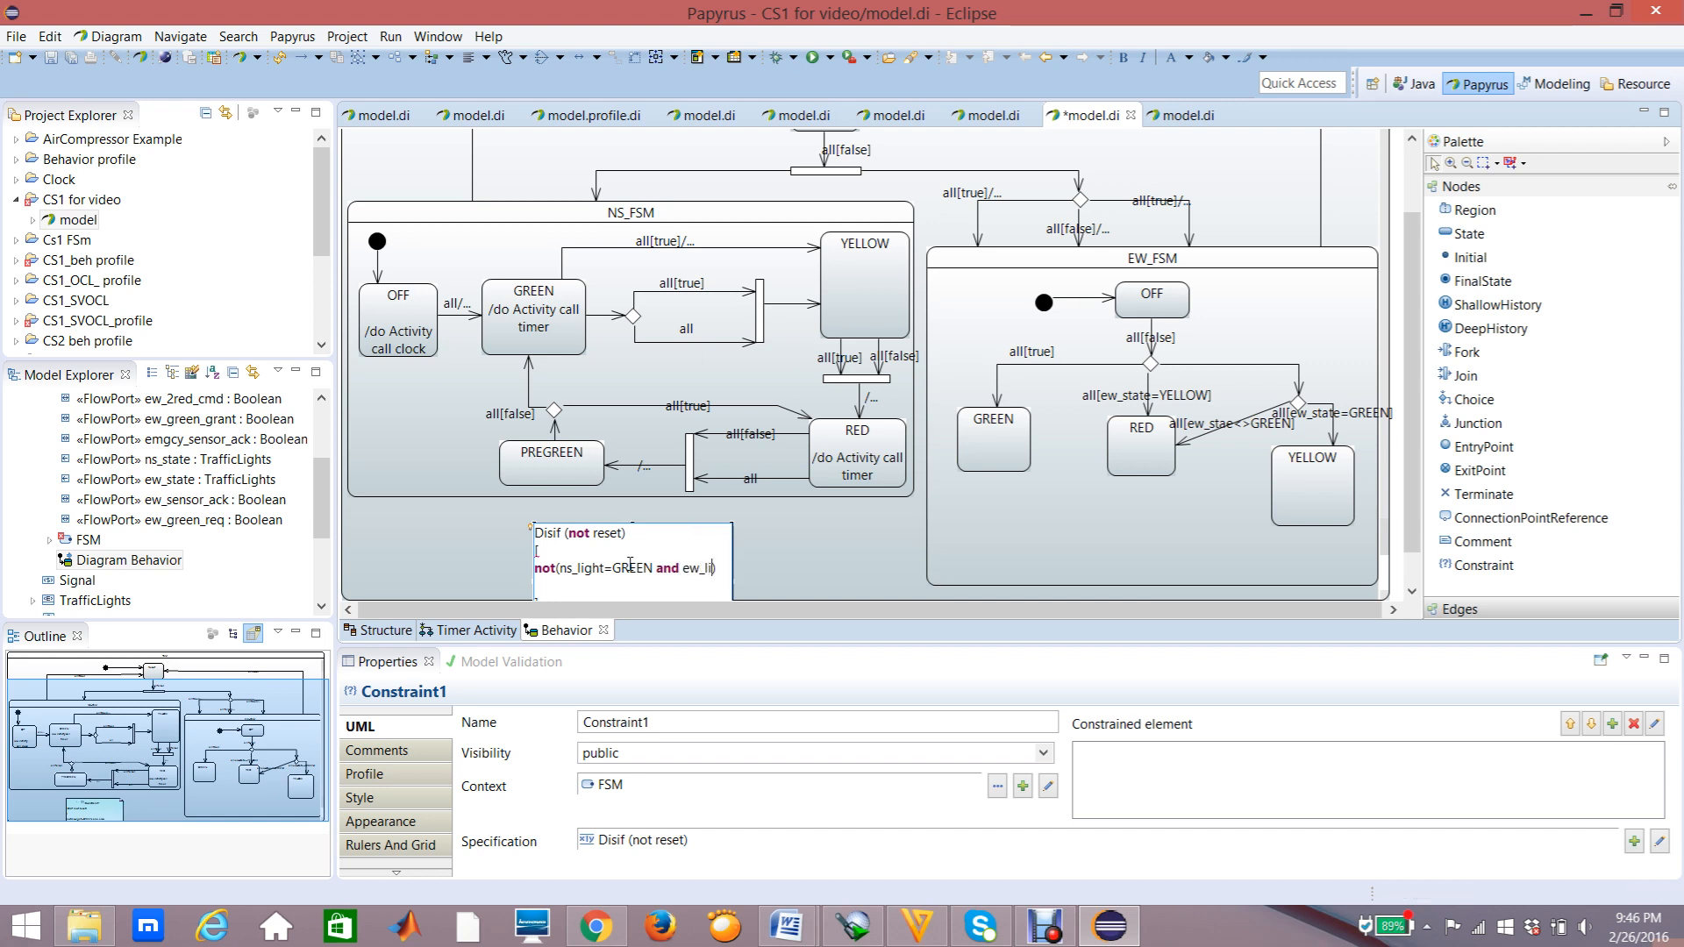
type("=")
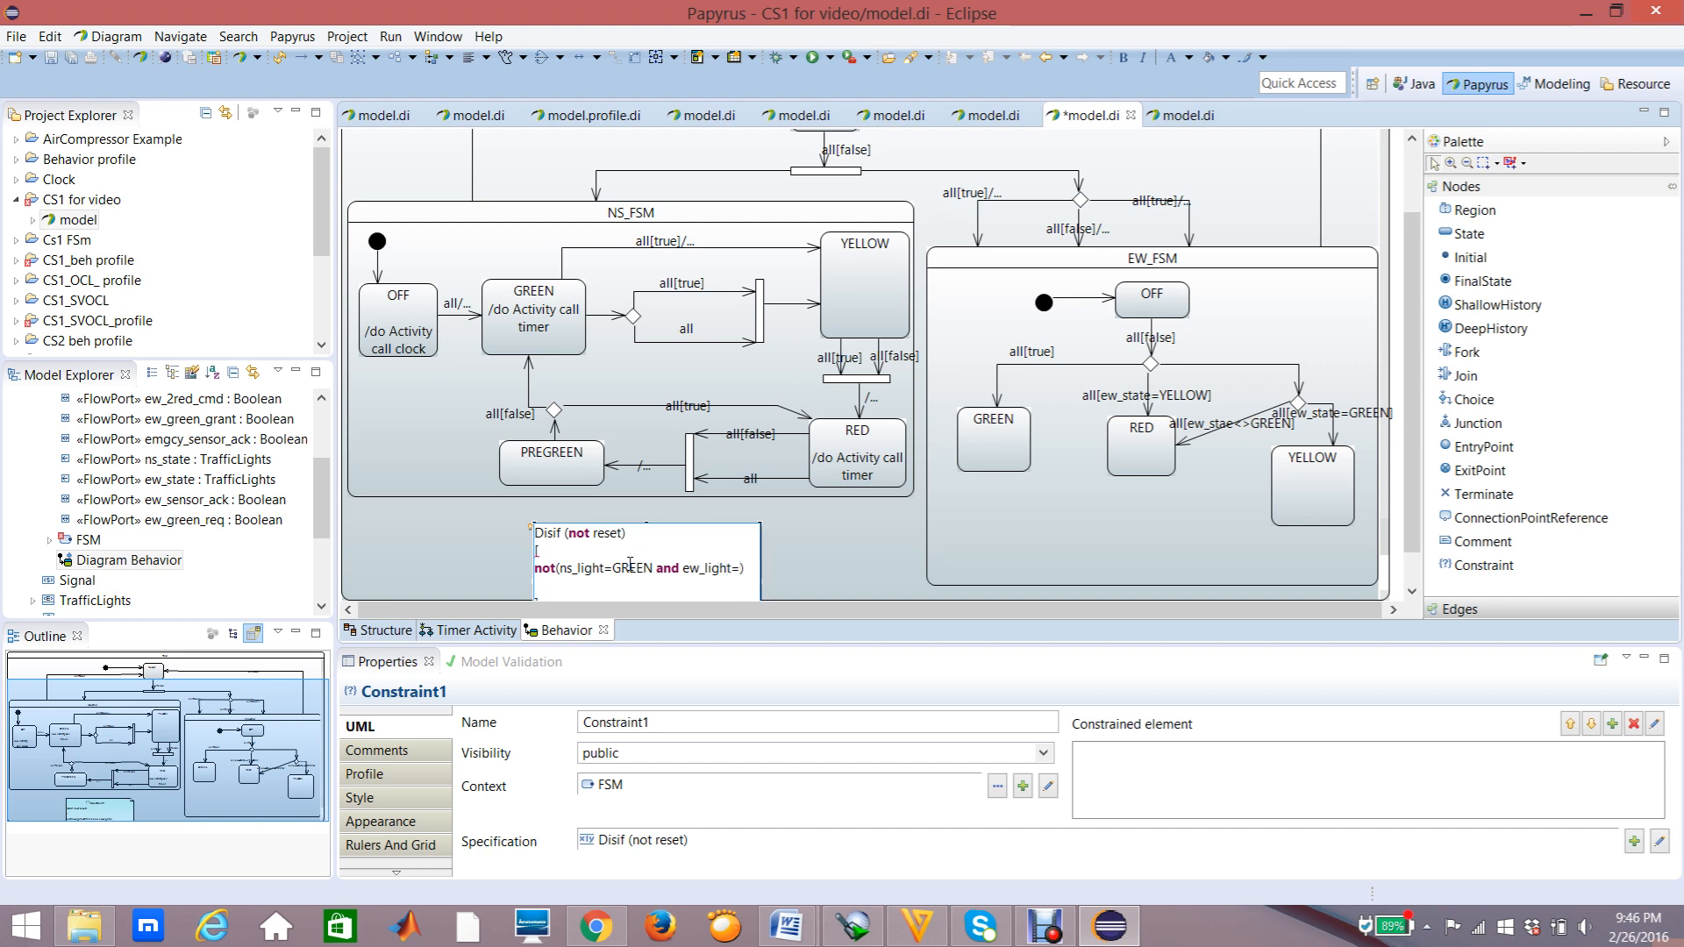
type("GRE")
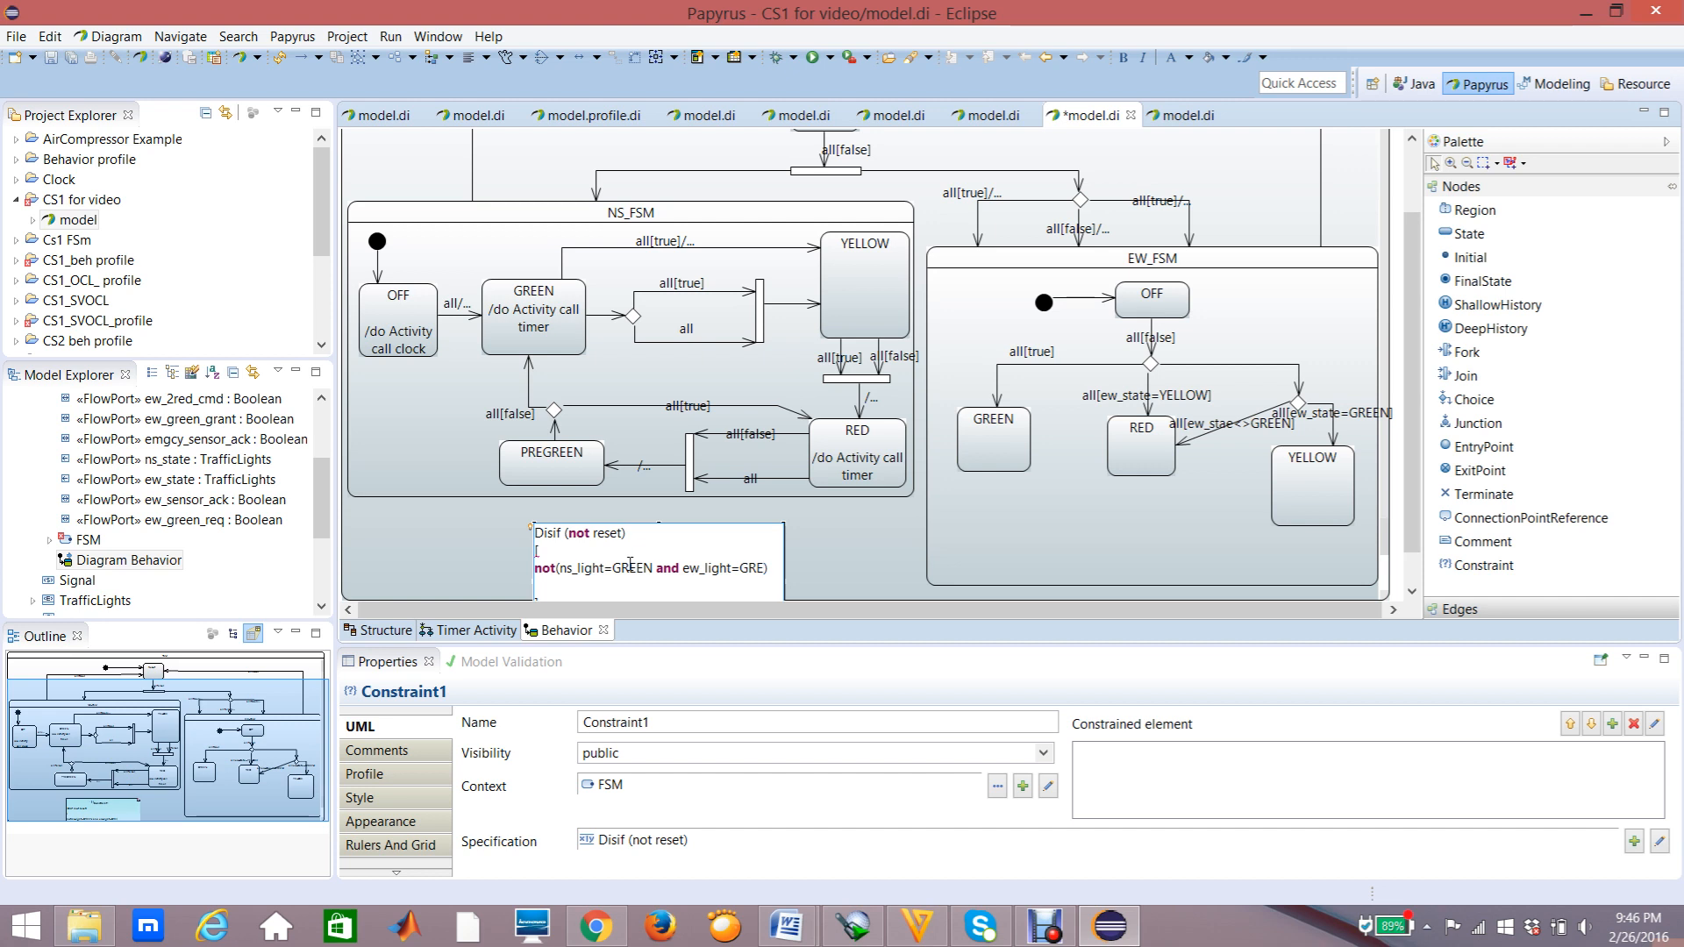
type("EN")
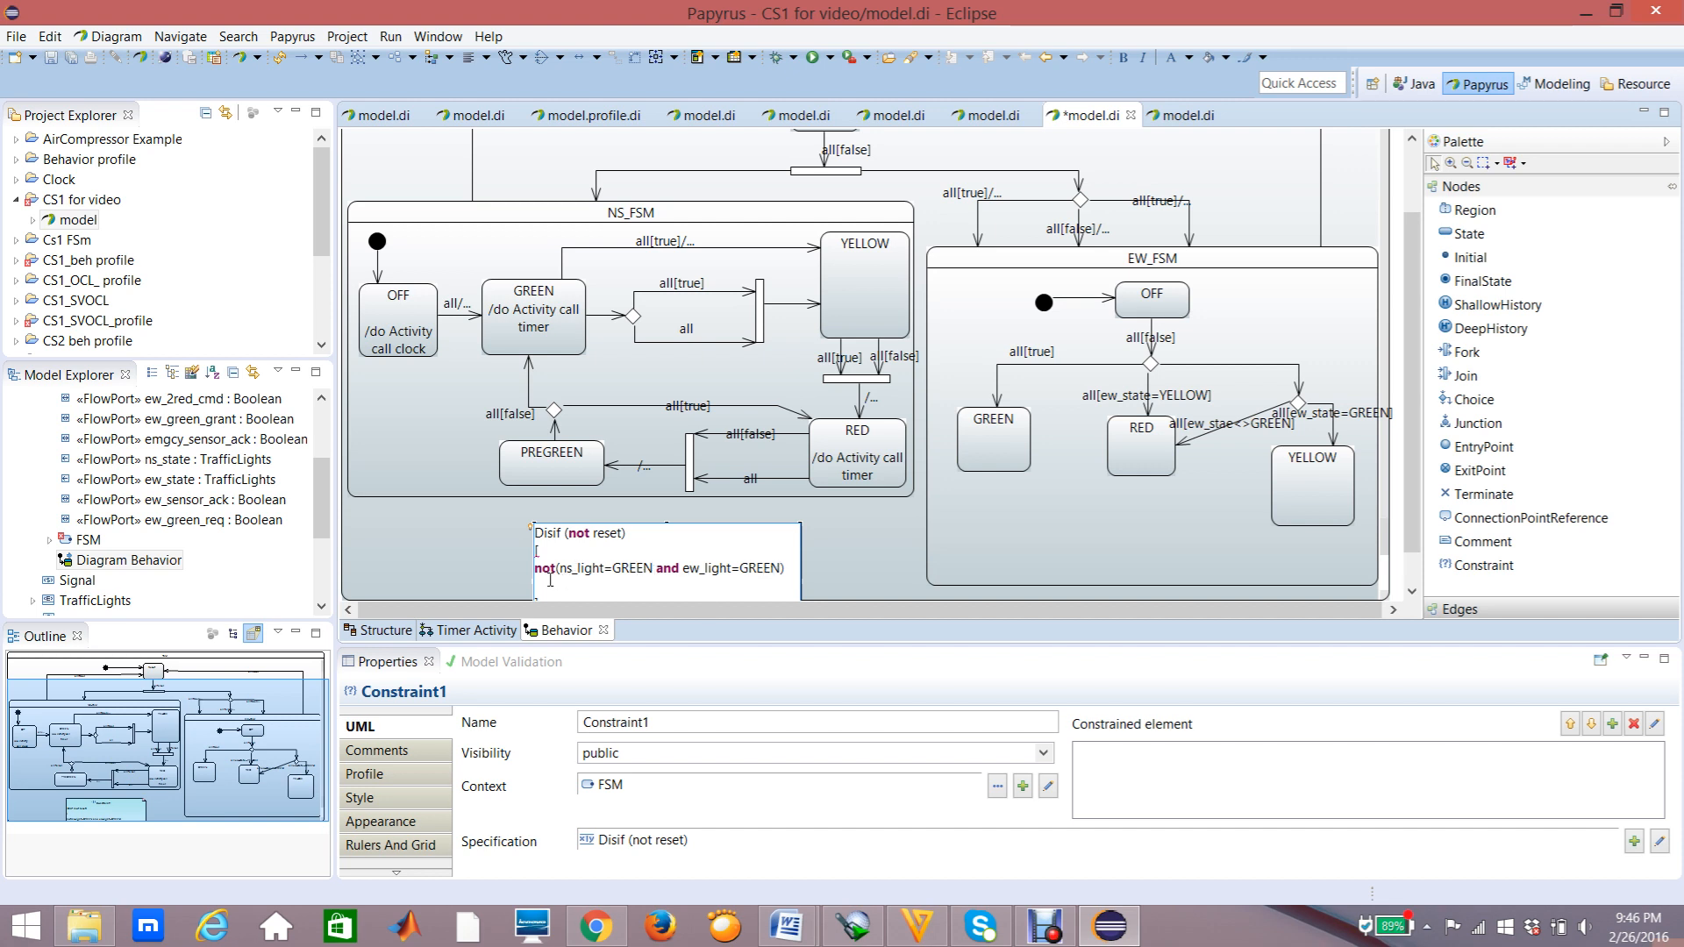
Finish the constraint's specification with a closing square bracket and "enddisif" on separate lines, and commit the text.
type("]")
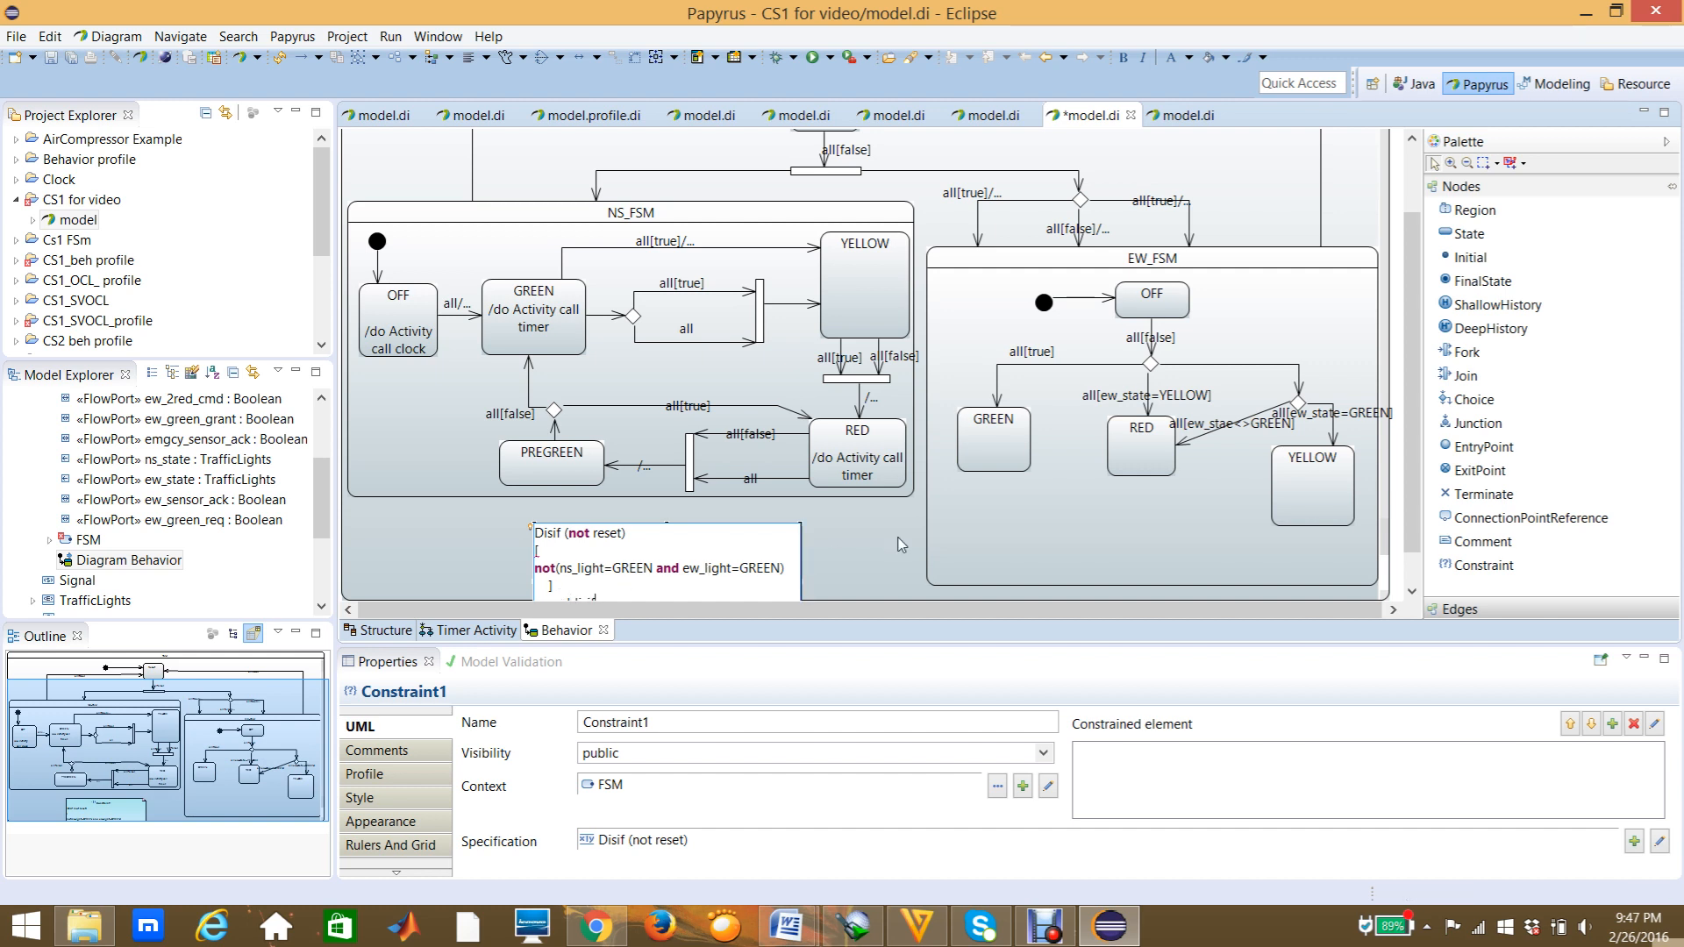
scroll(1413, 335, "down", 1)
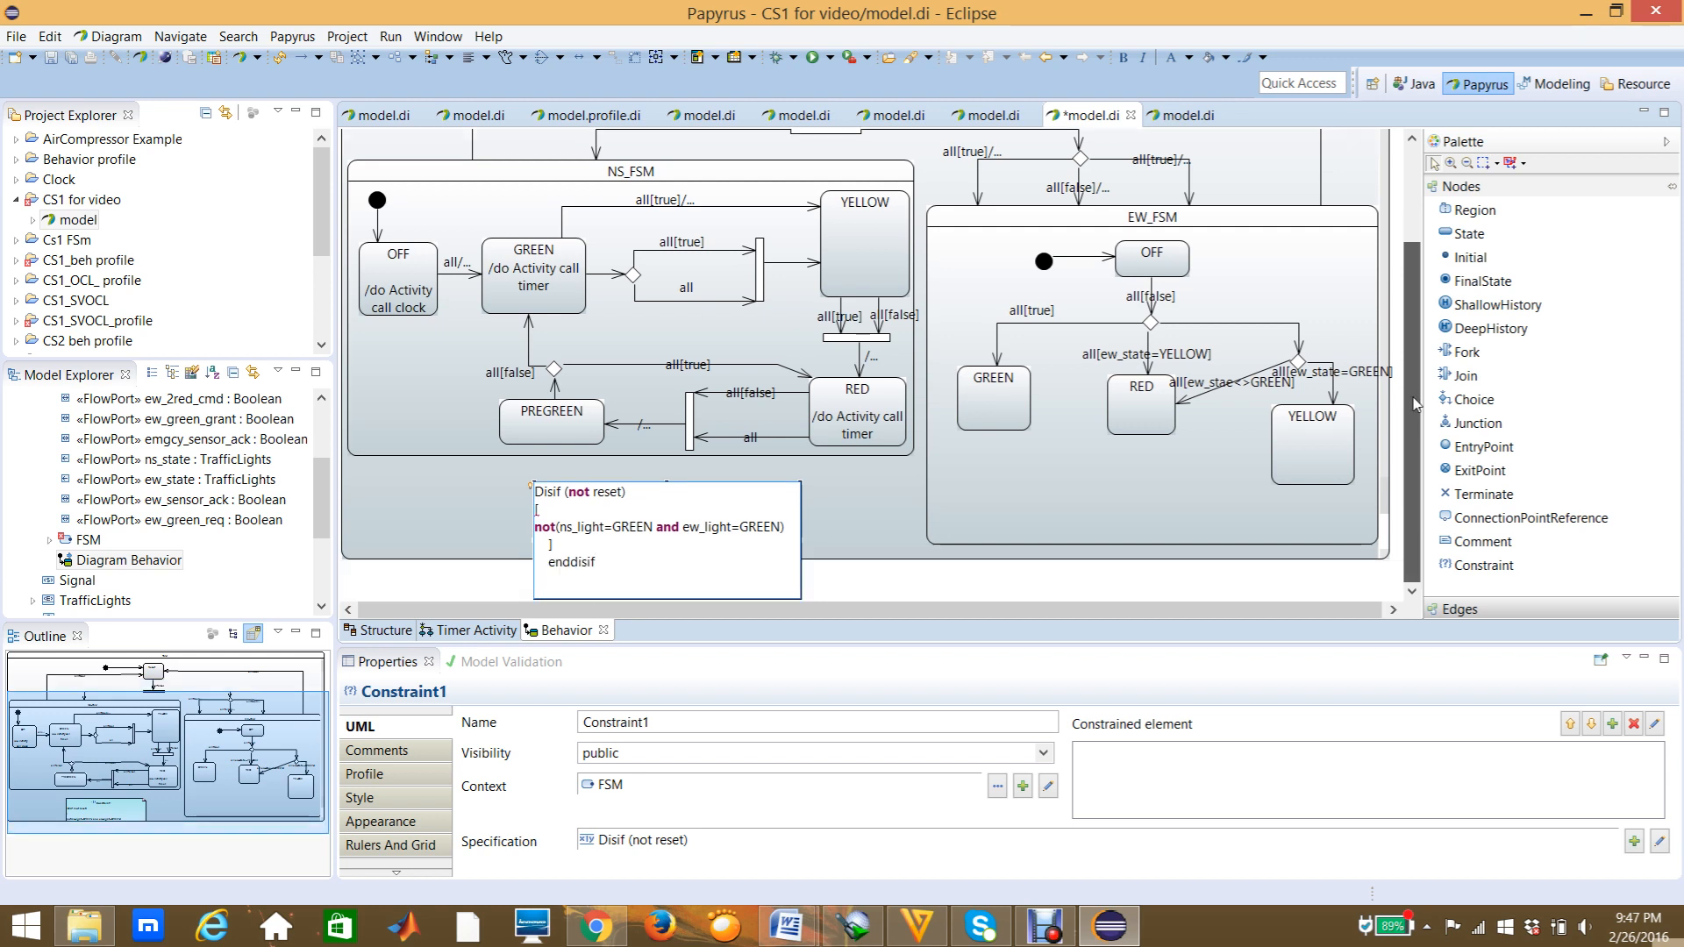
left_click(787, 494)
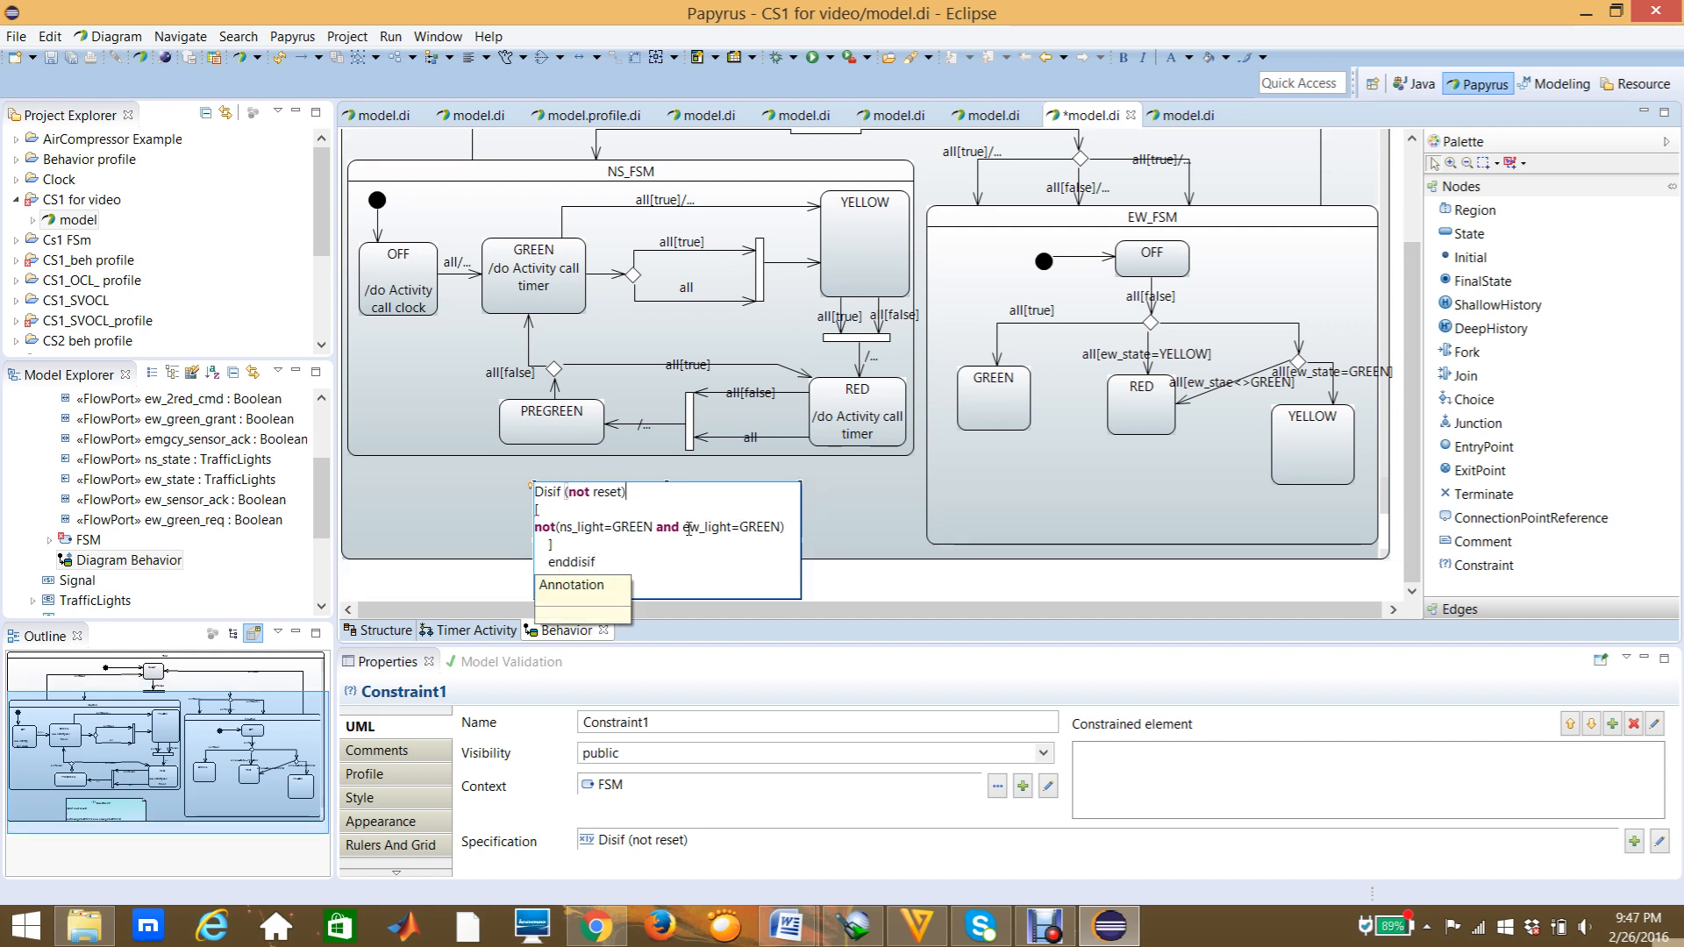
left_click(653, 543)
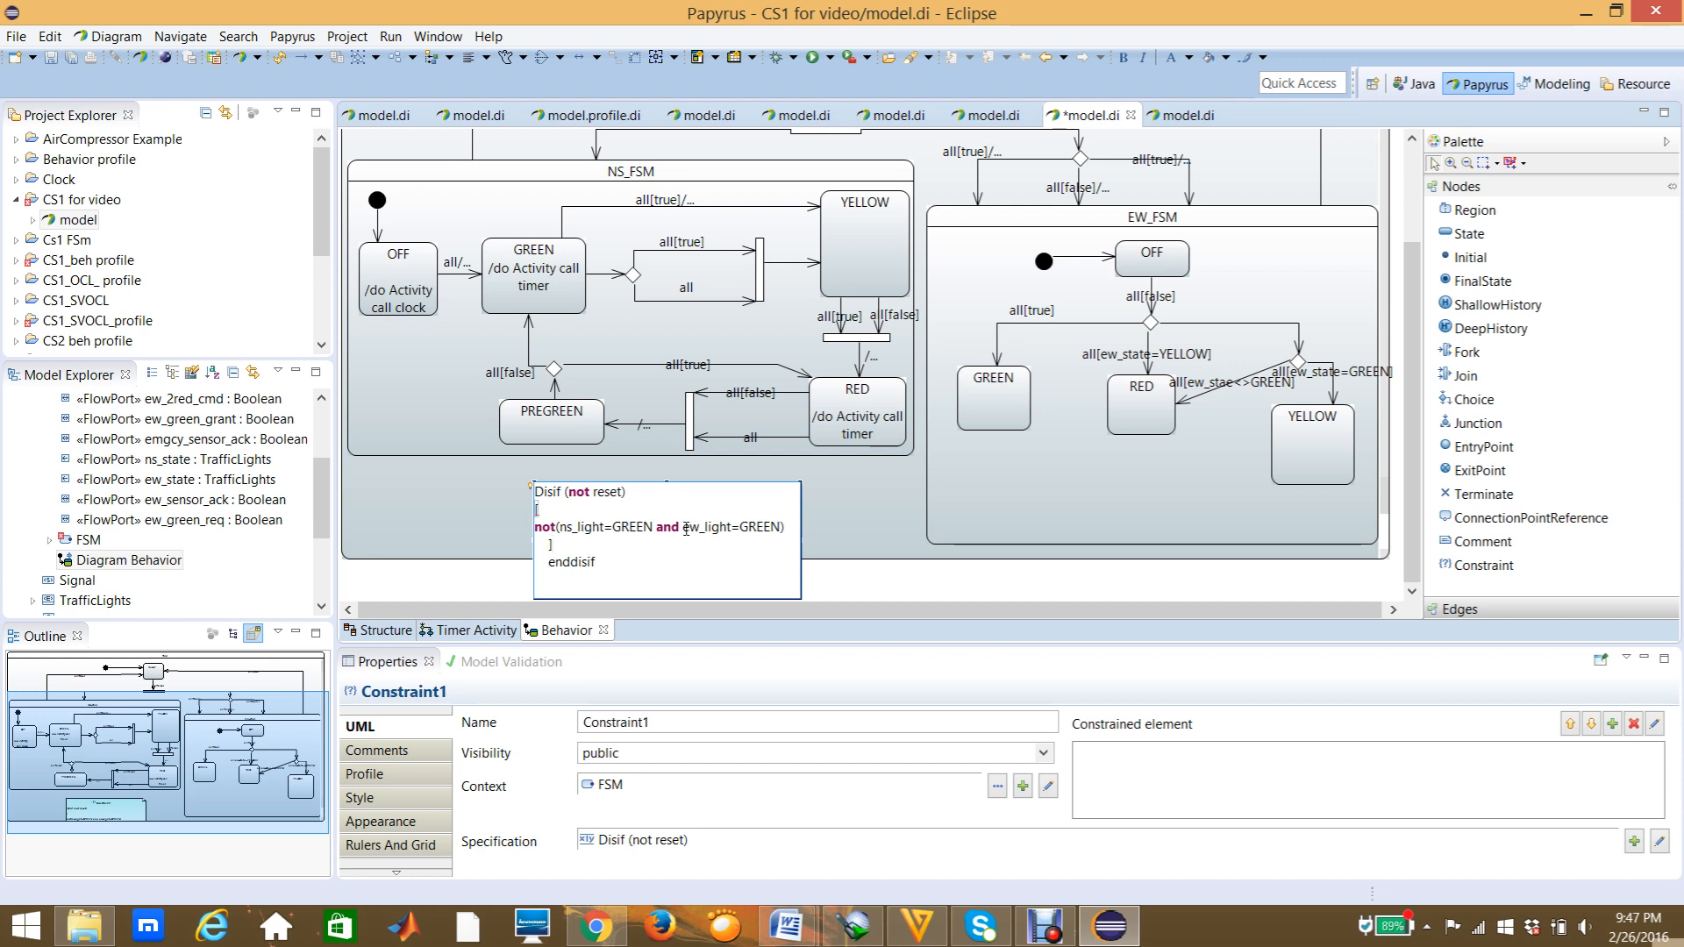
left_click(825, 510)
scroll(826, 510, "up", 1)
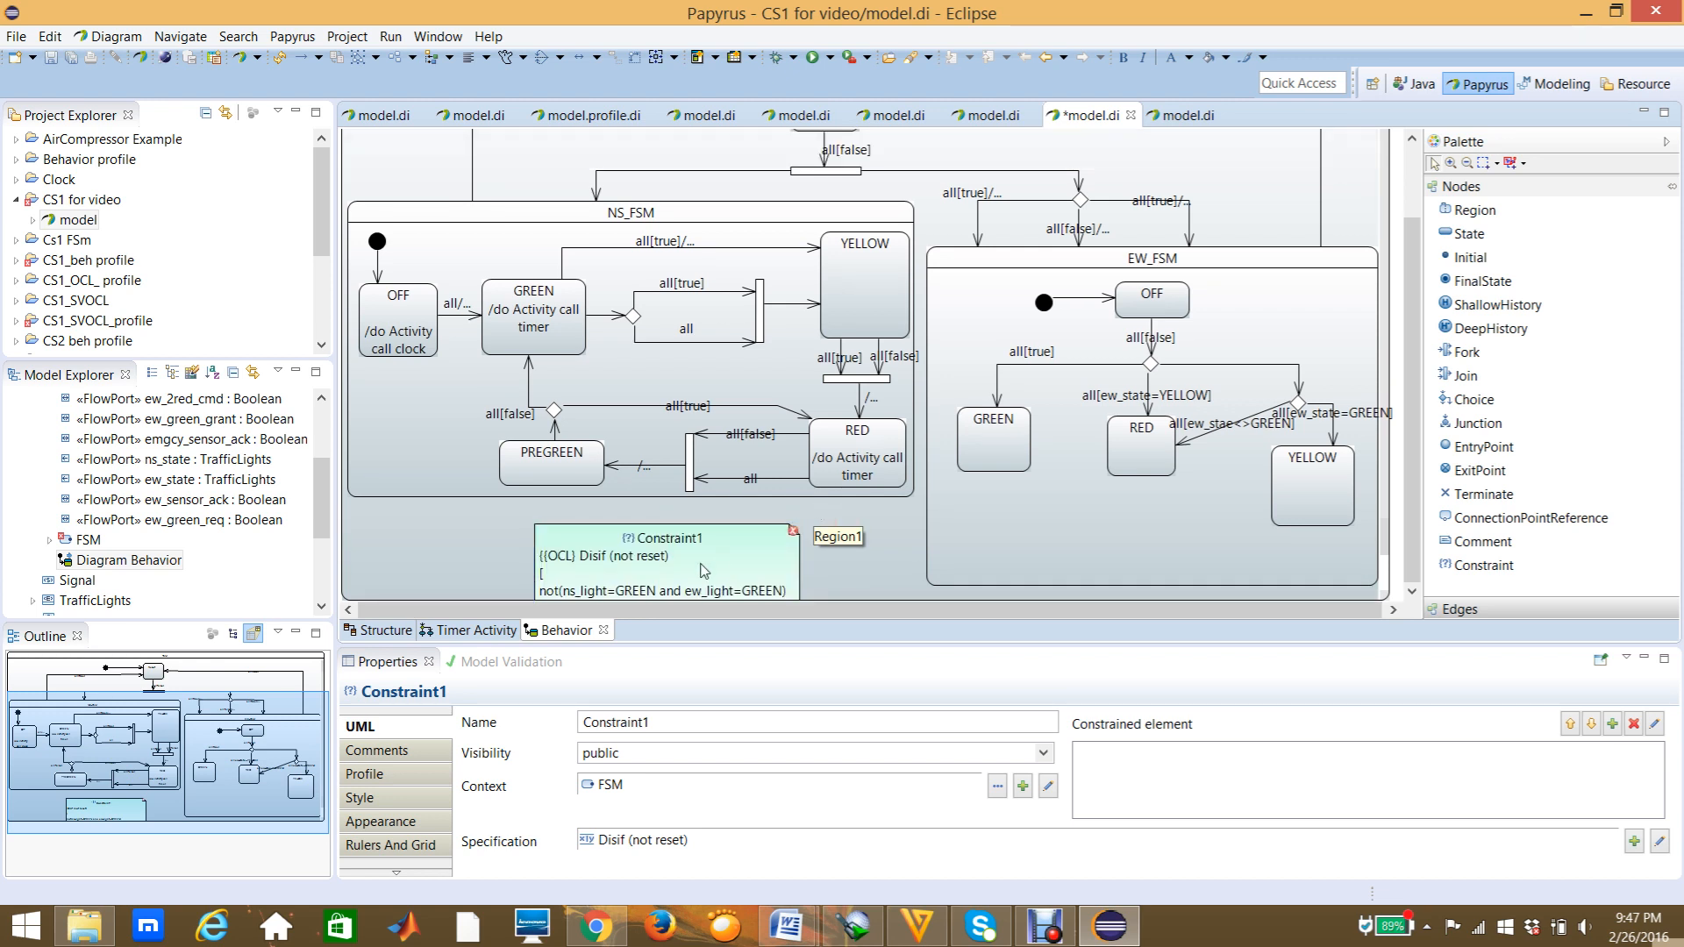
Extend the FSM state machine frame downward to make room for the whole constraint.
left_click(1144, 431)
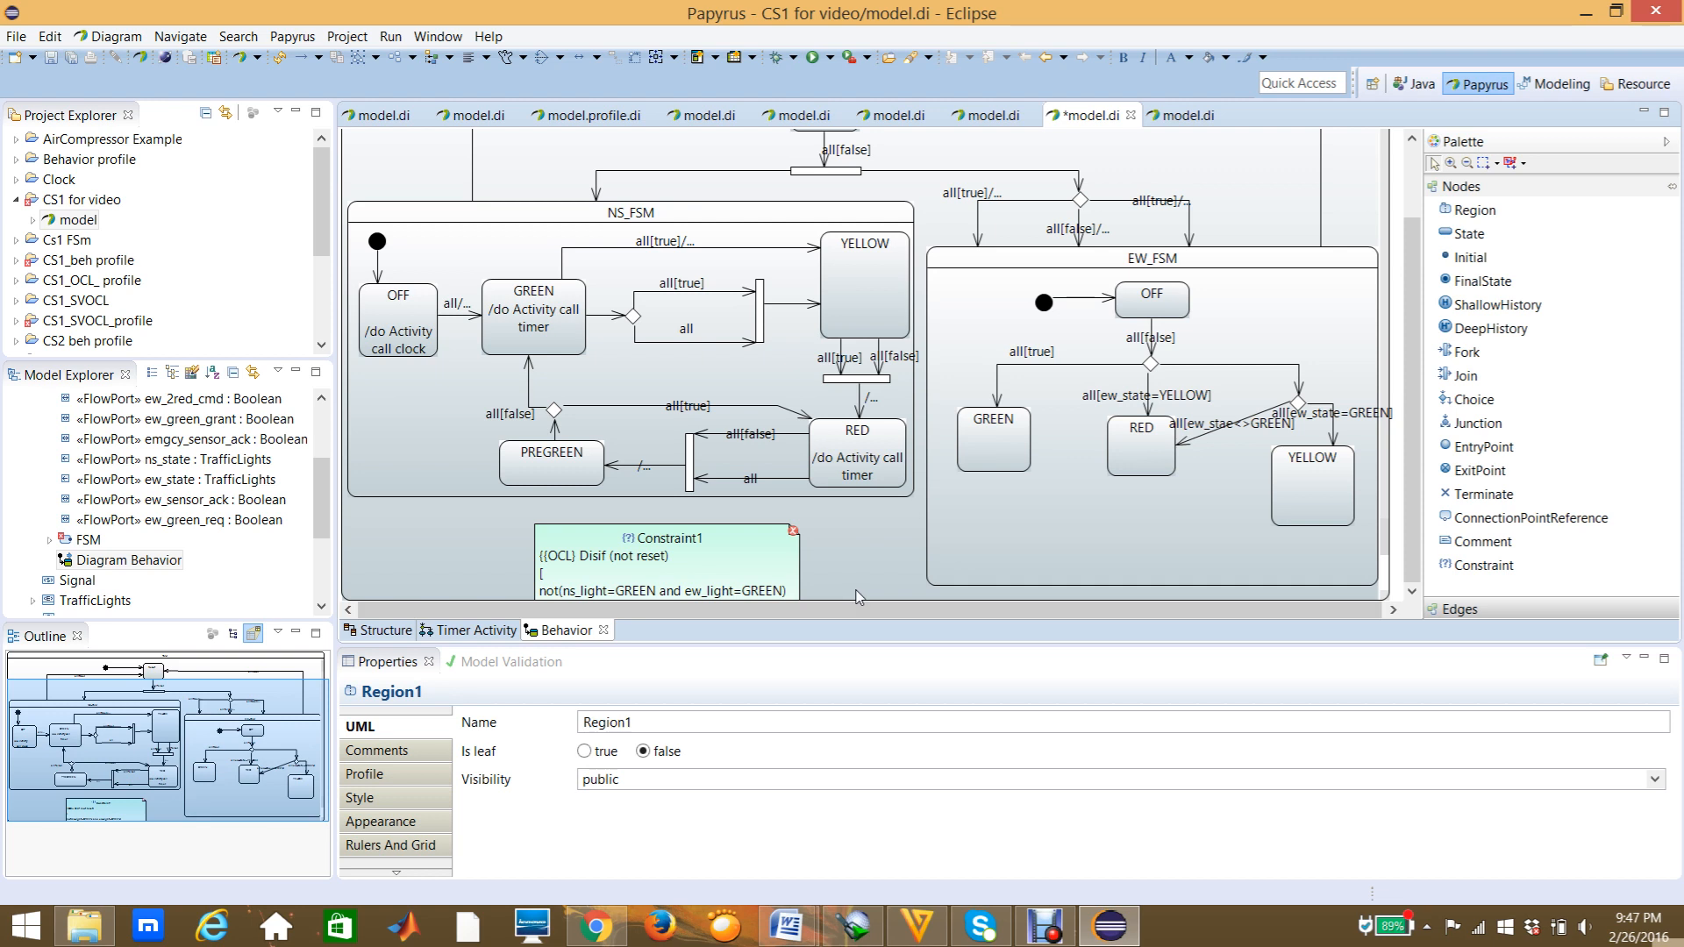
left_click(349, 191)
left_click_drag(866, 600, 869, 945)
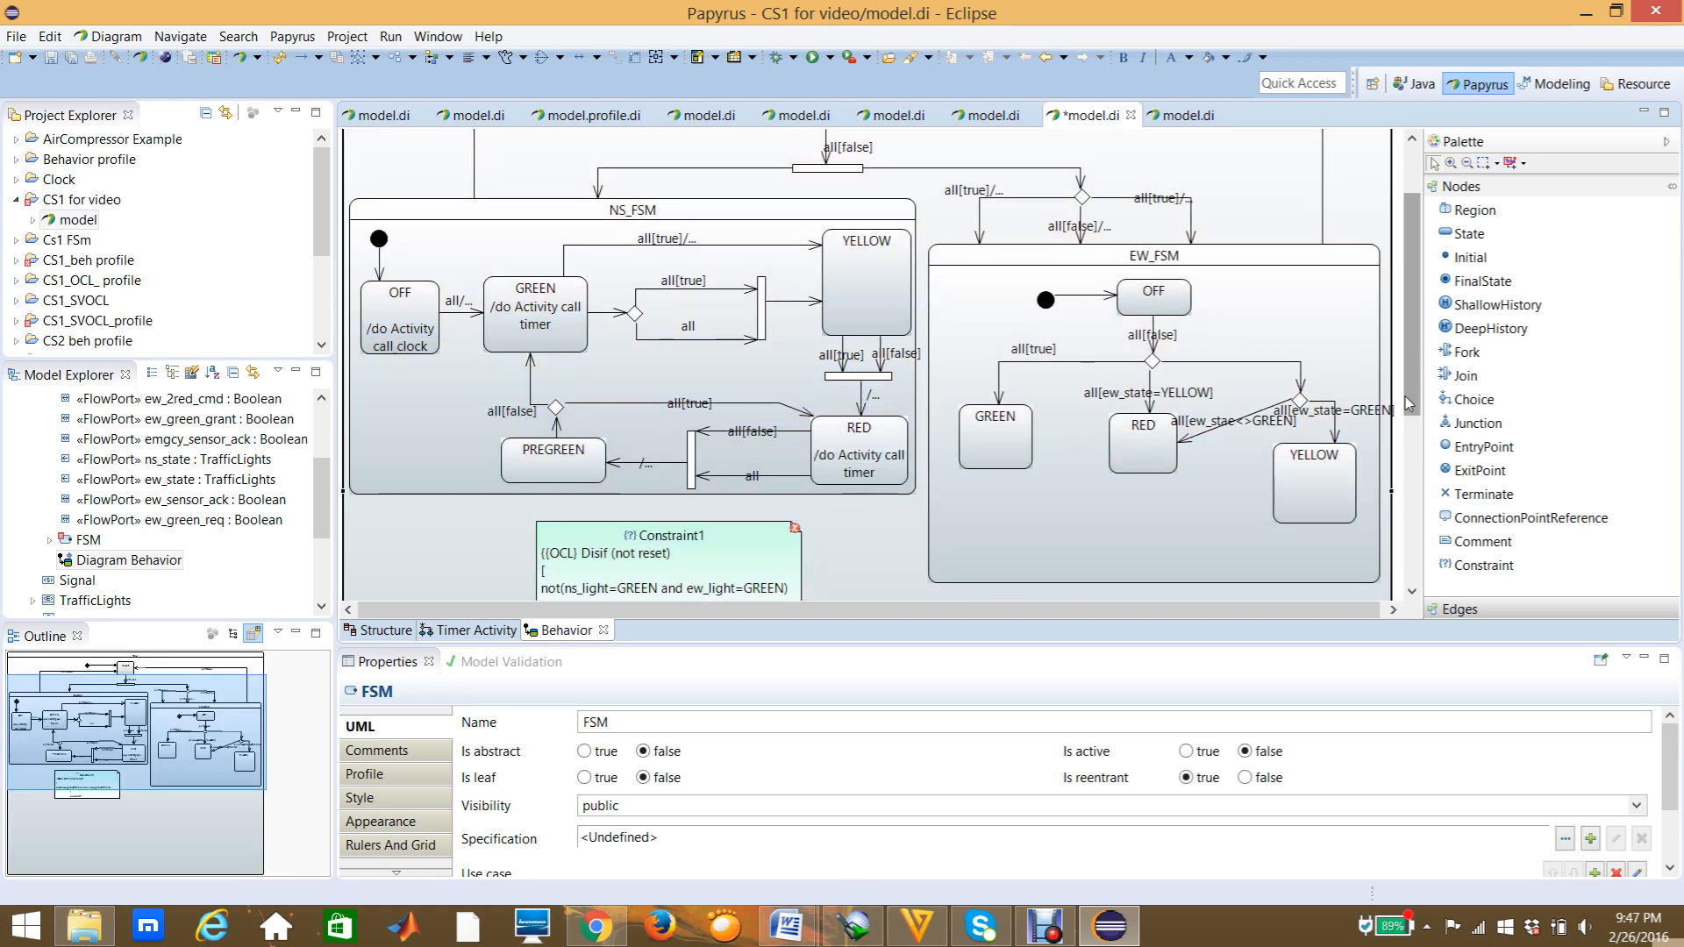
Move the constraint to the left side of the region, below the NS_FSM state, and leave it selected.
left_click_drag(1410, 359, 1409, 476)
left_click(719, 296)
left_click_drag(719, 296, 559, 300)
left_click(503, 381)
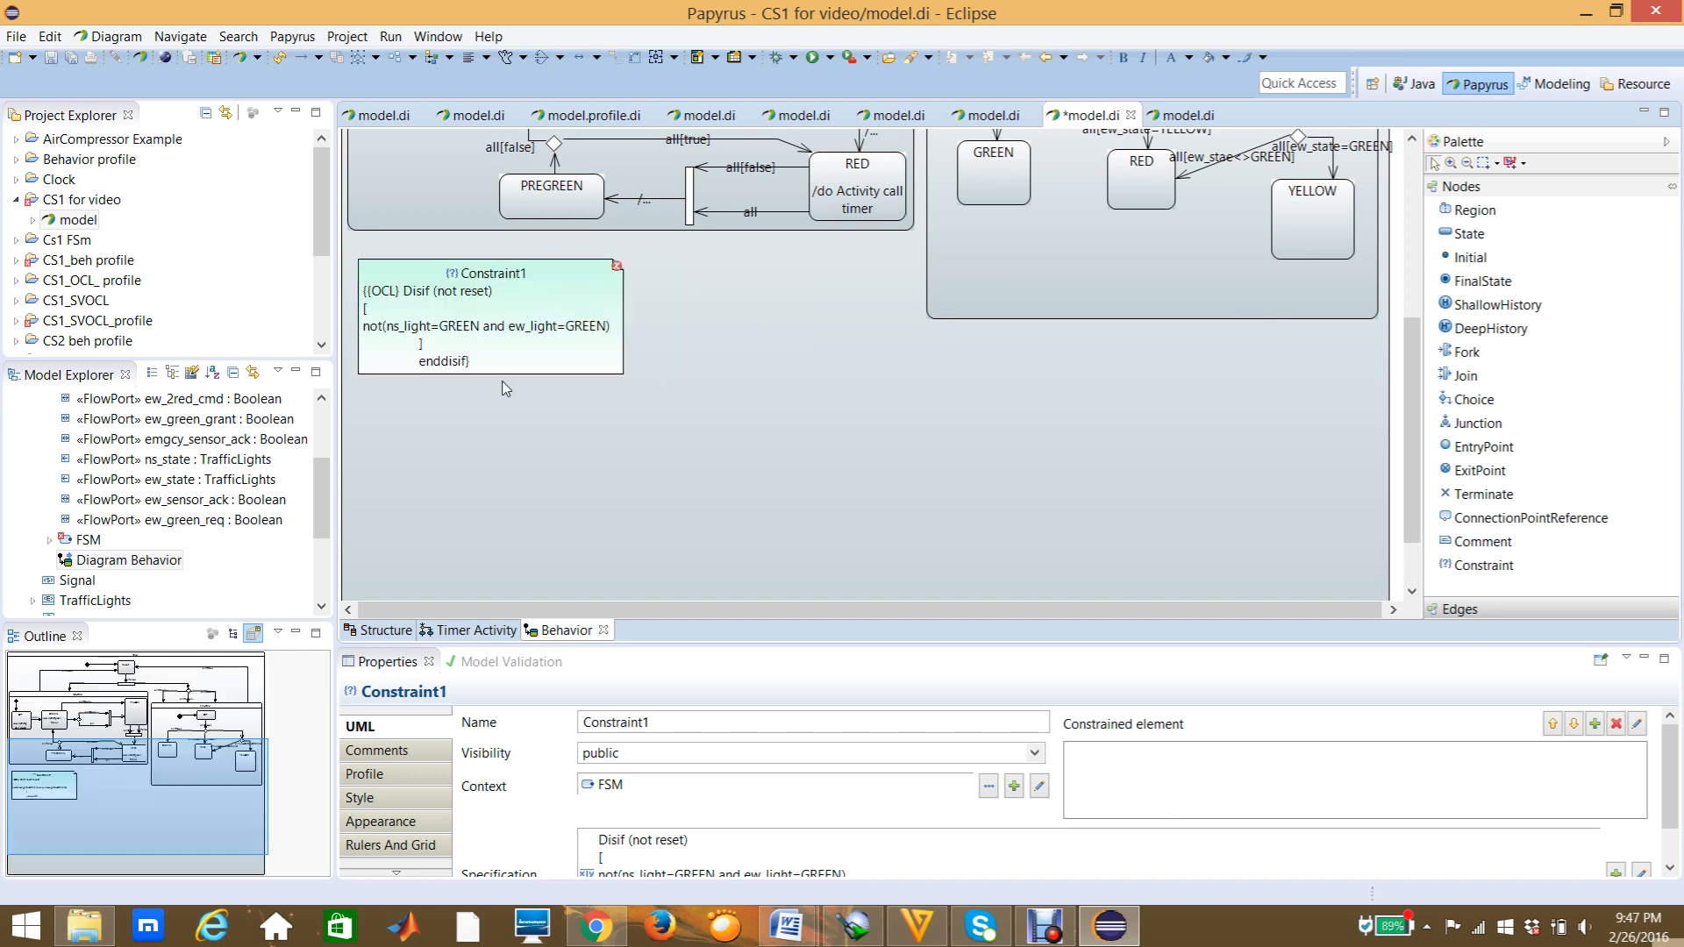
left_click(521, 372)
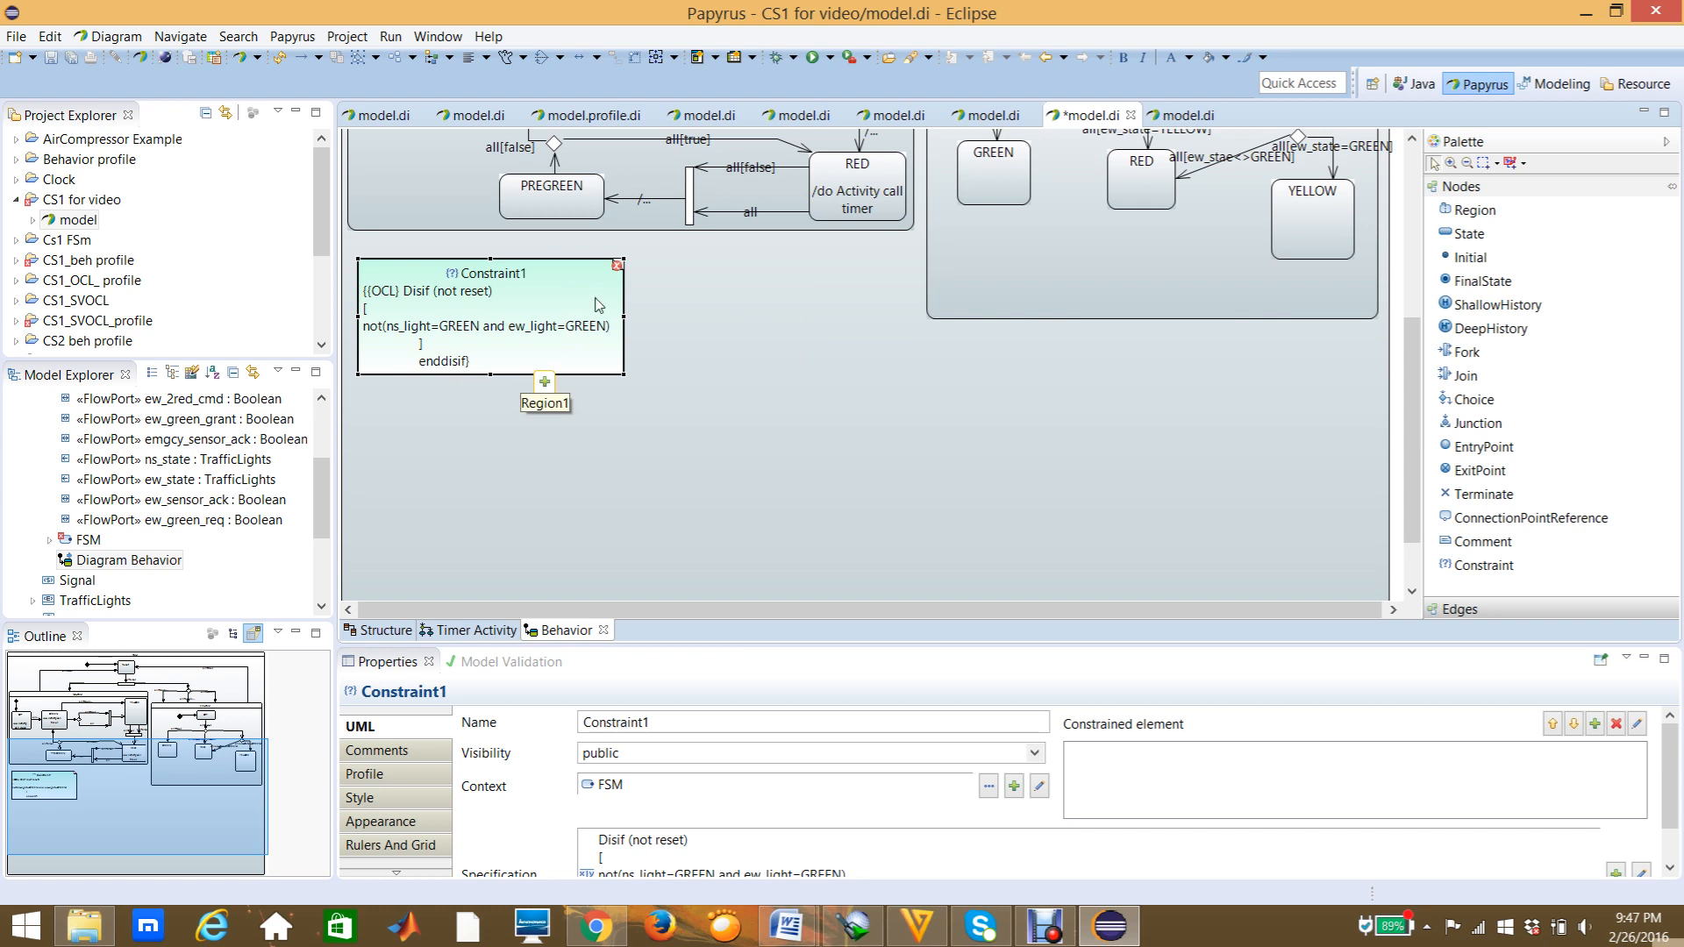
mouse_move(620, 273)
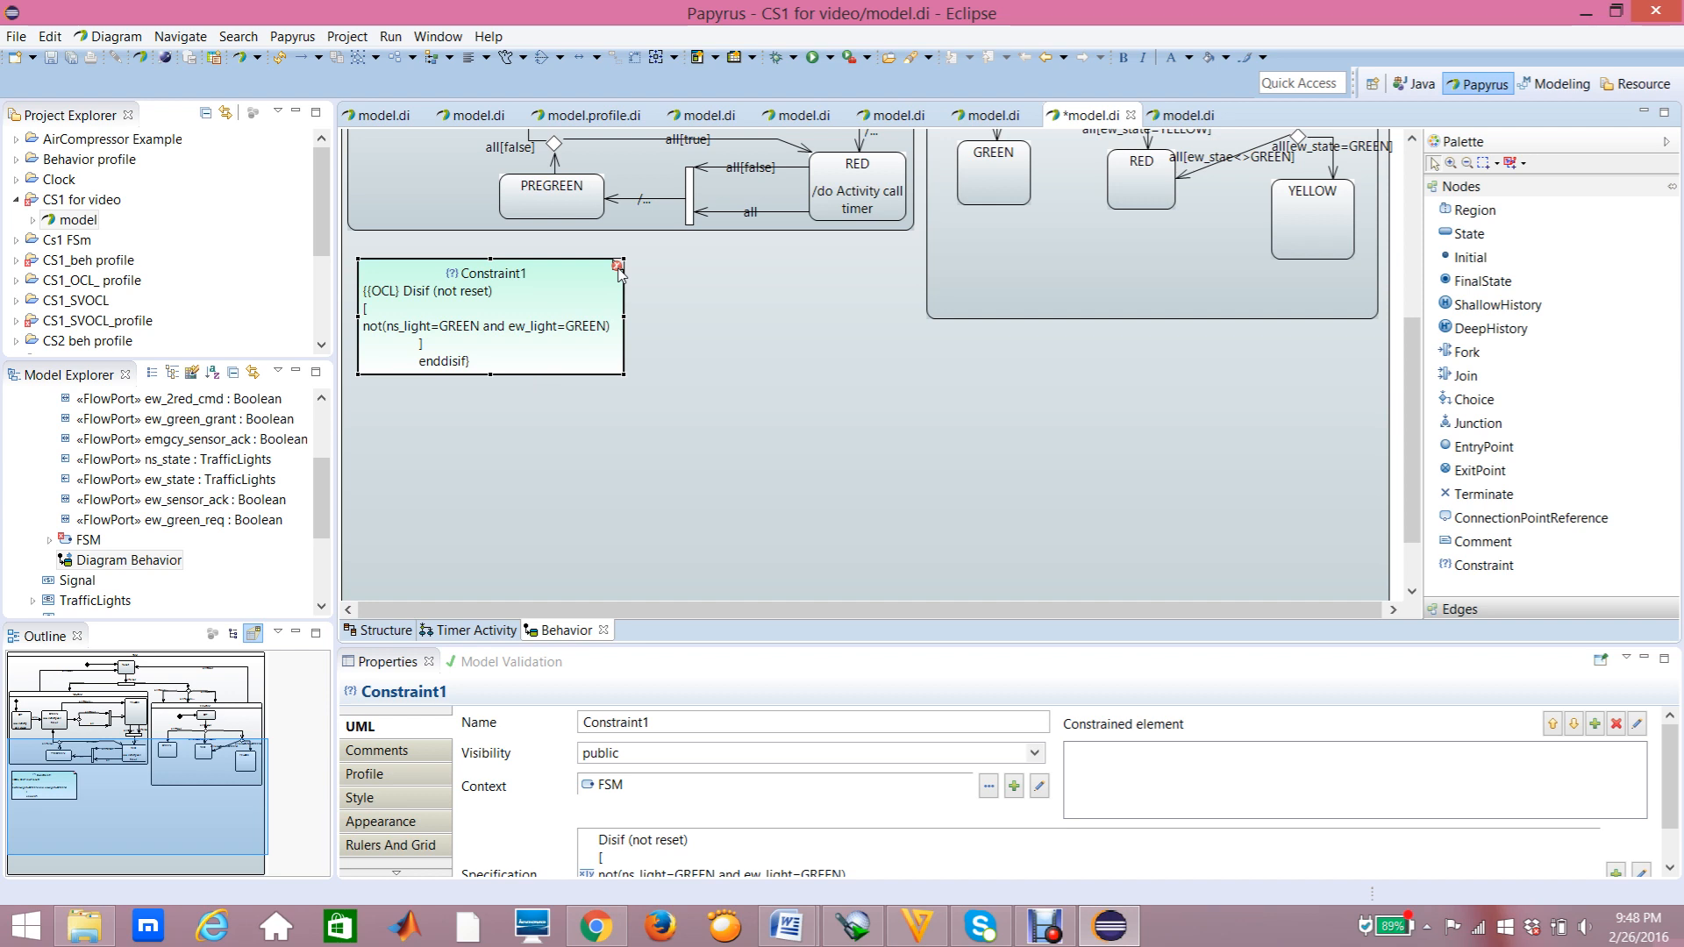
Review the Disif, bracketed condition and enddisif parts of Constraint1's specification, then close its text without changes.
double_click(455, 313)
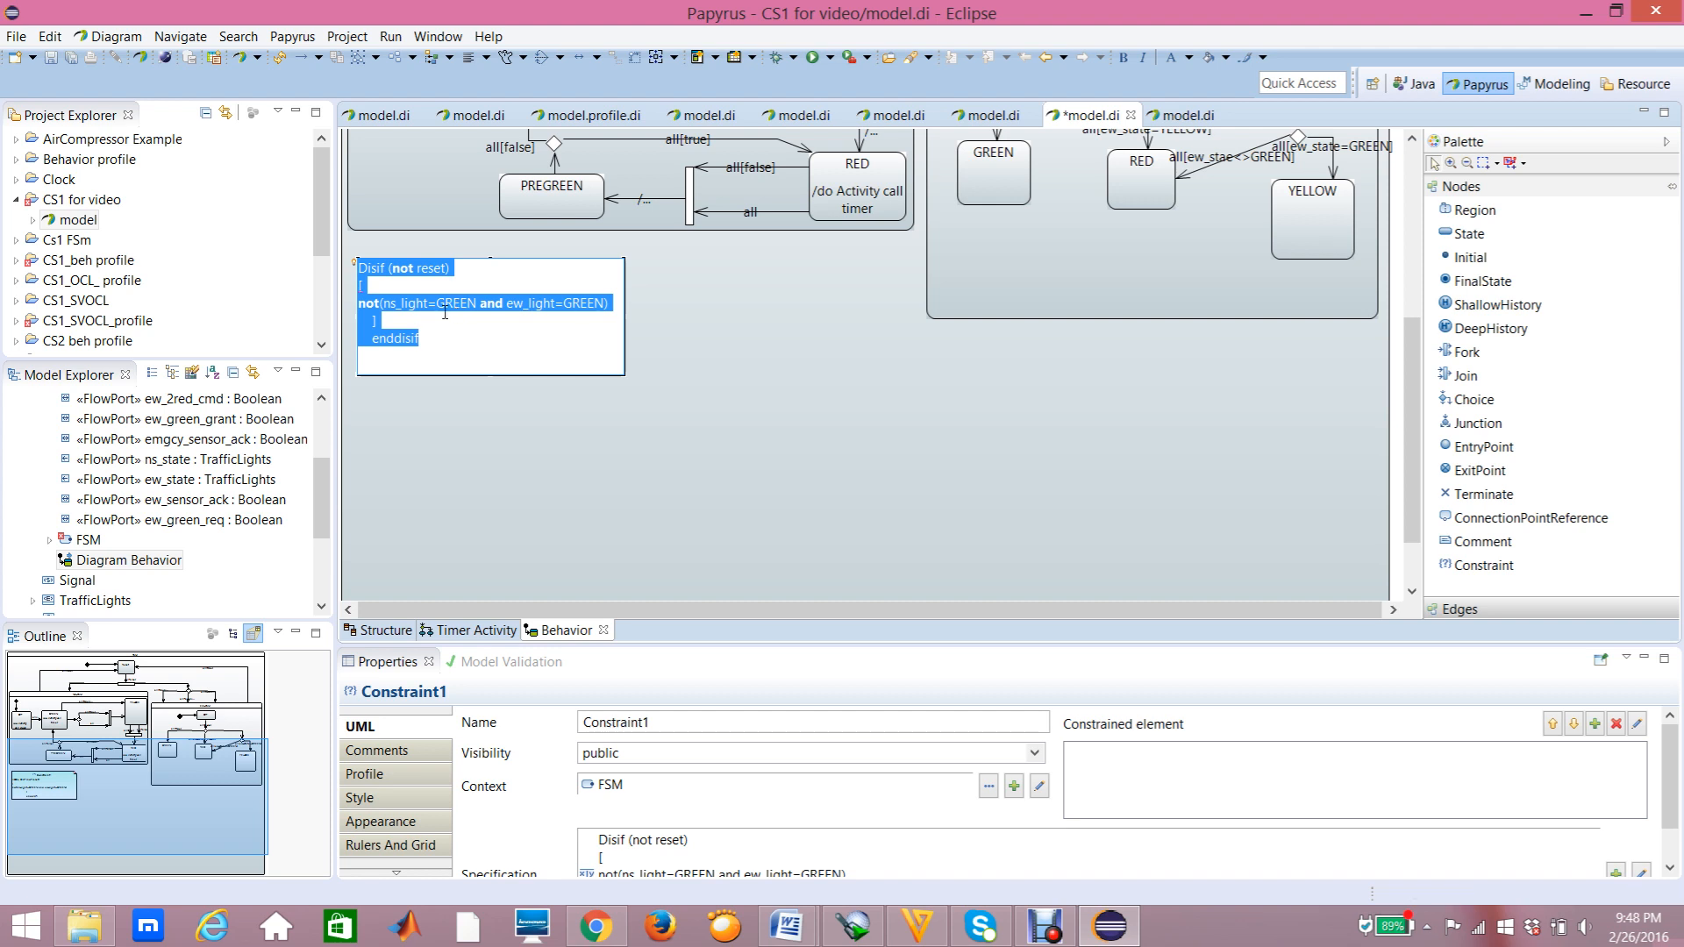
left_click(444, 312)
left_click_drag(385, 274, 360, 274)
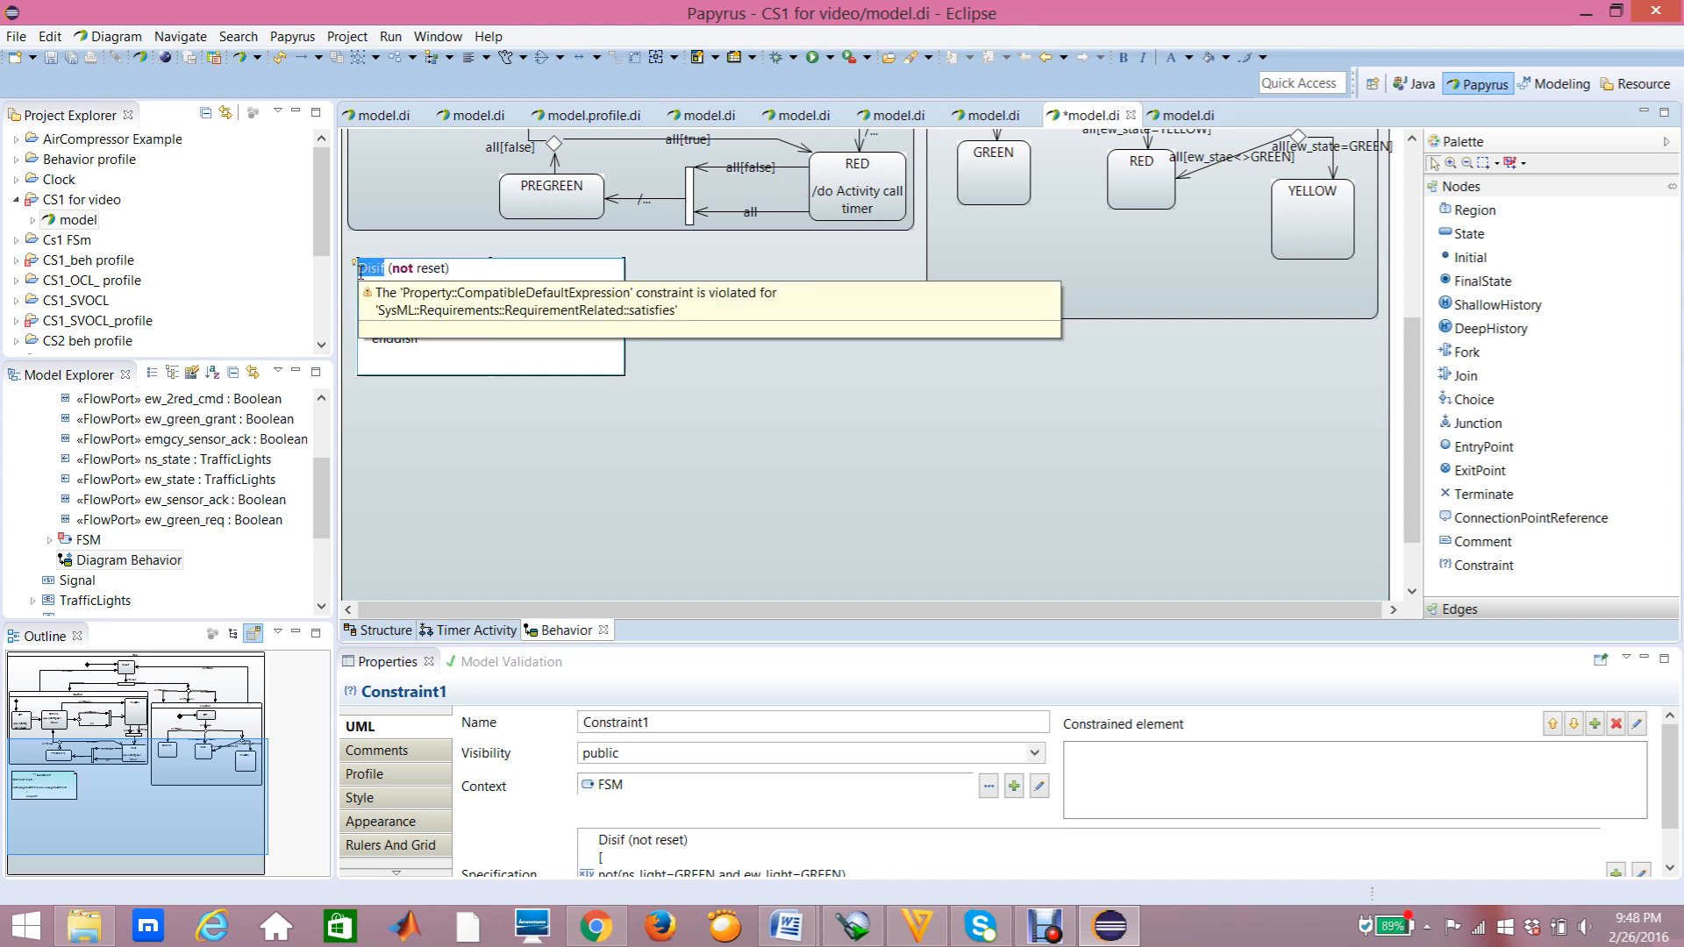
left_click(423, 341)
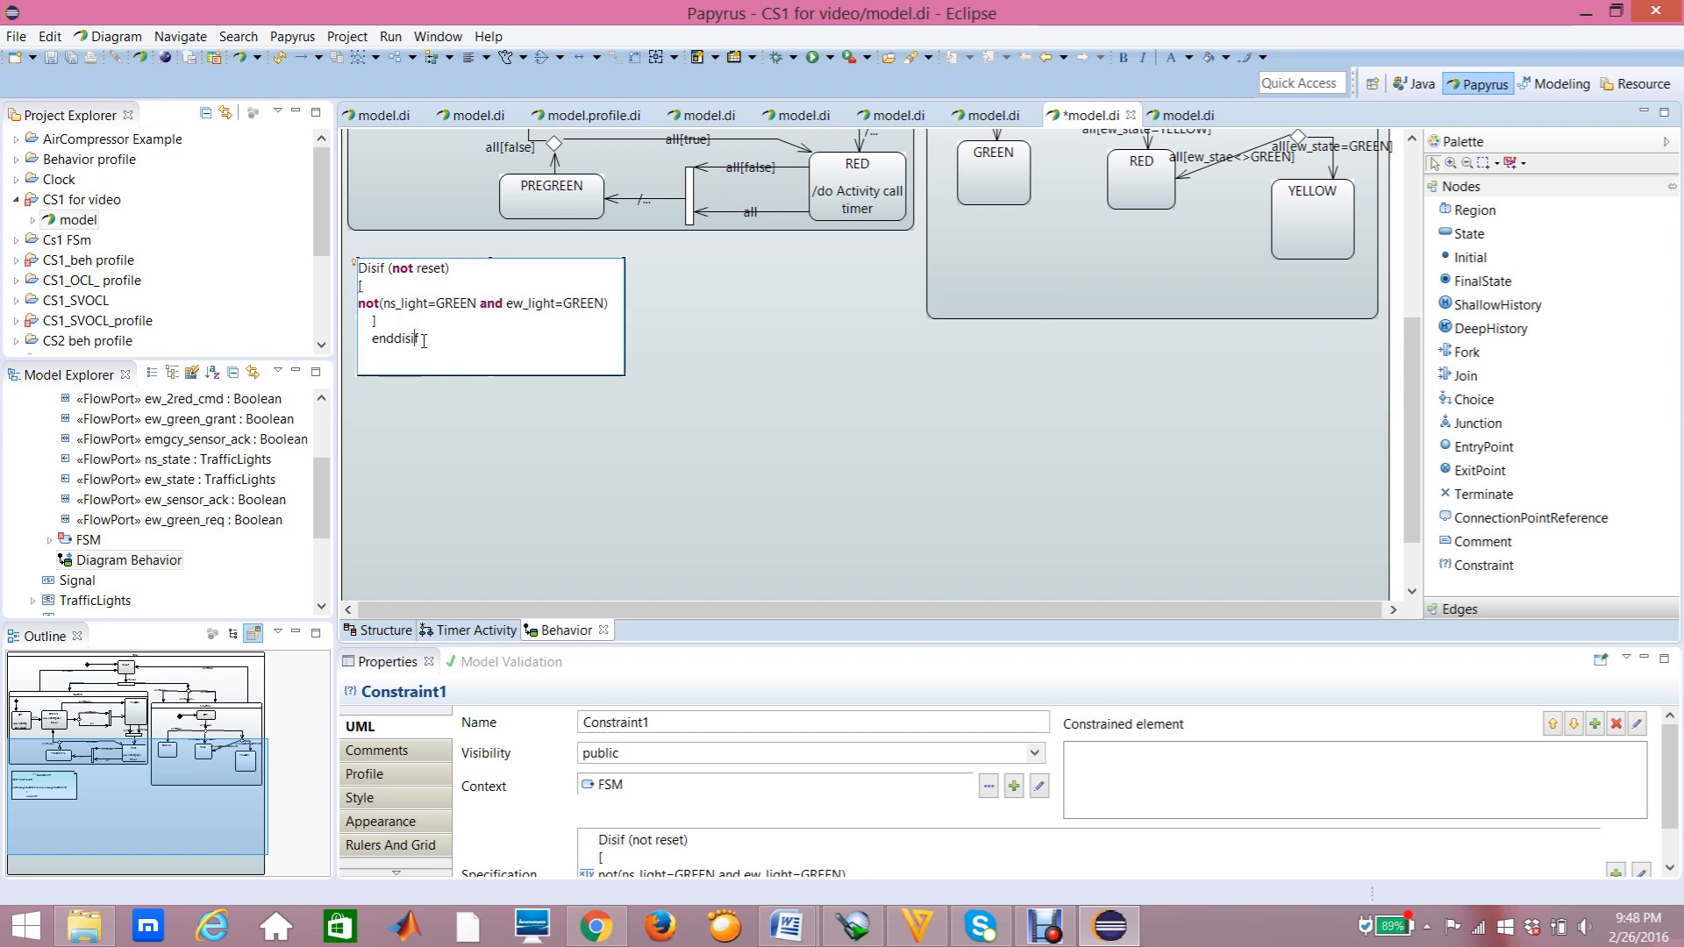
double_click(386, 268)
left_click(384, 287)
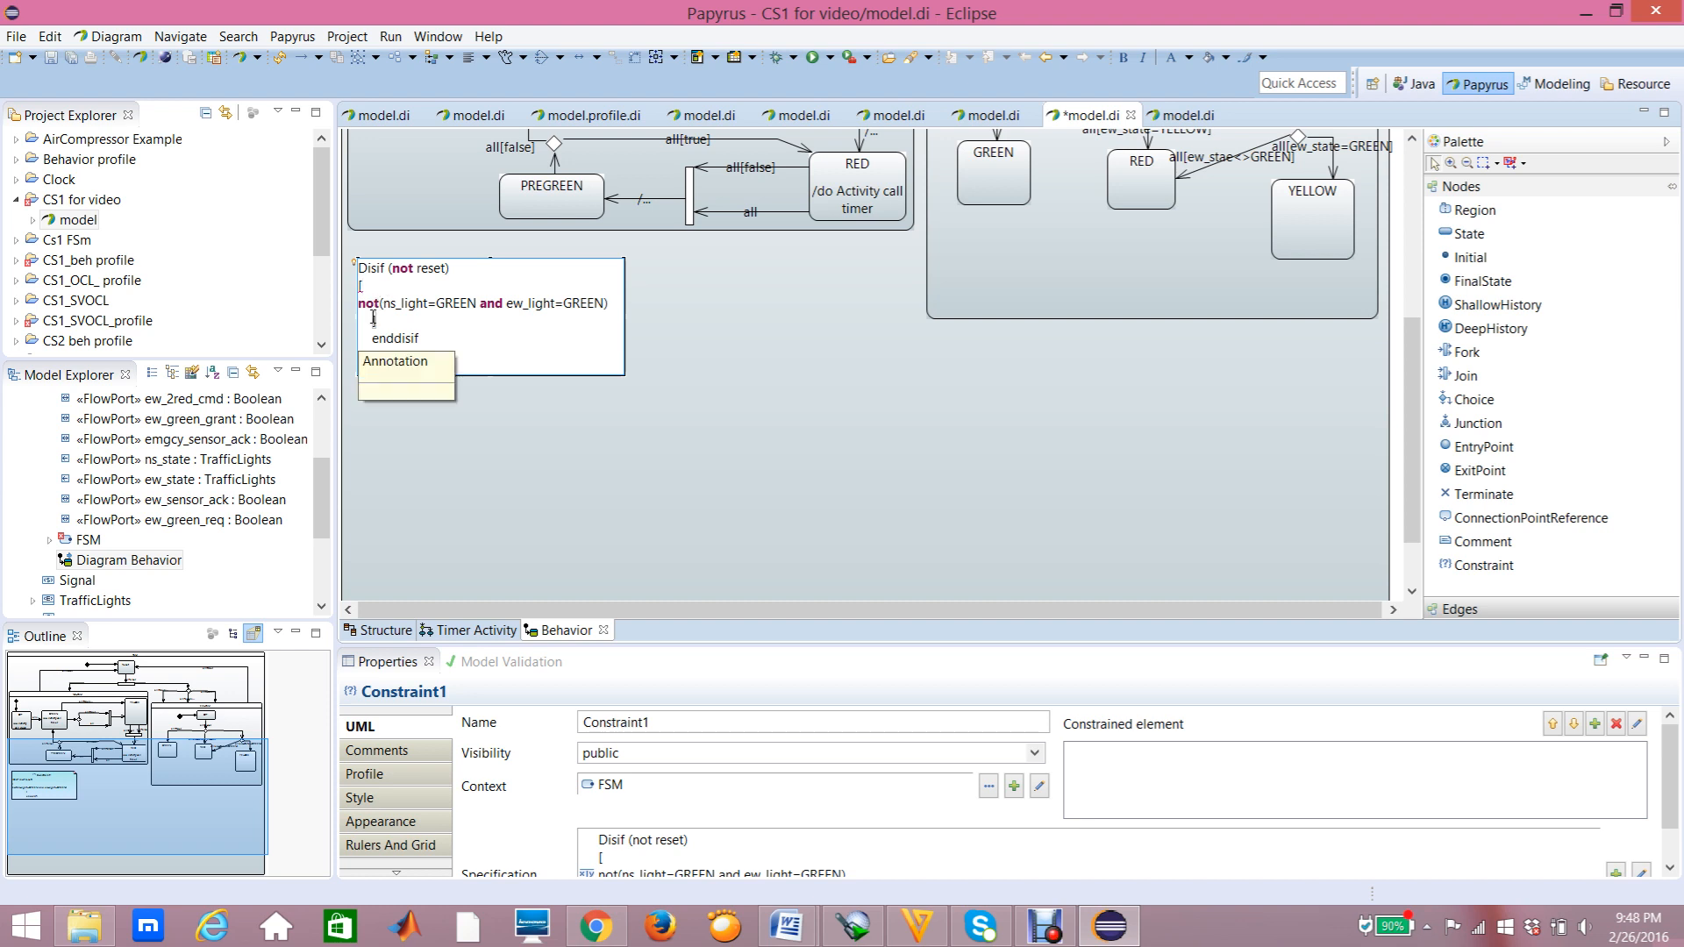
left_click(660, 277)
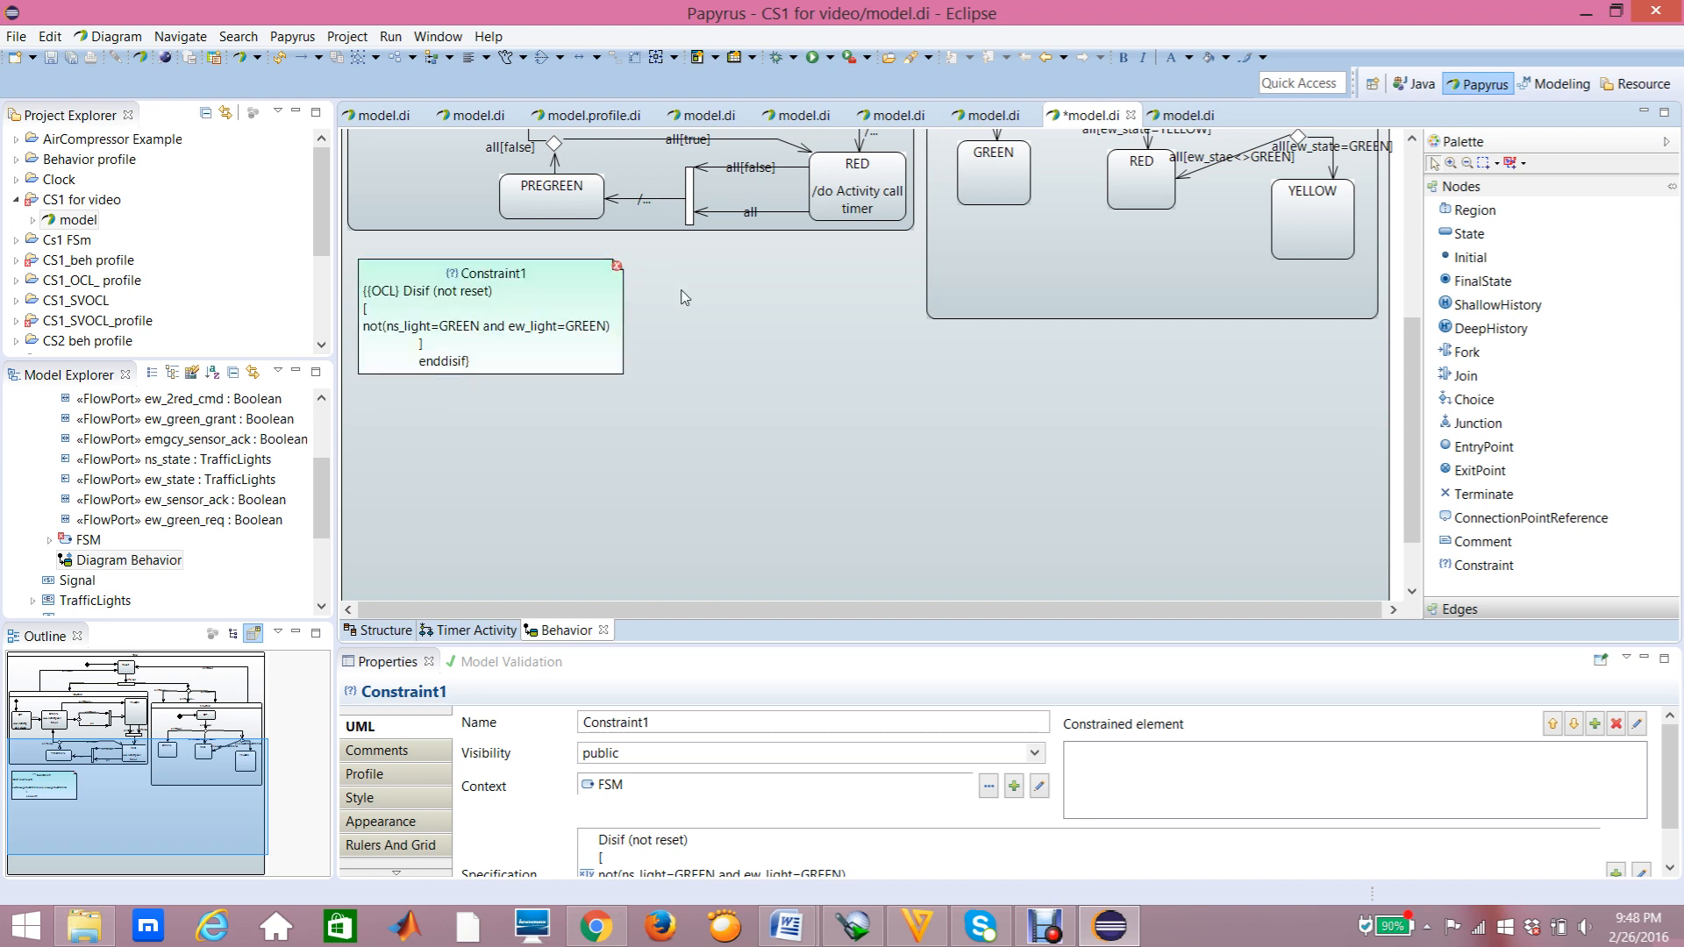
mouse_move(617, 272)
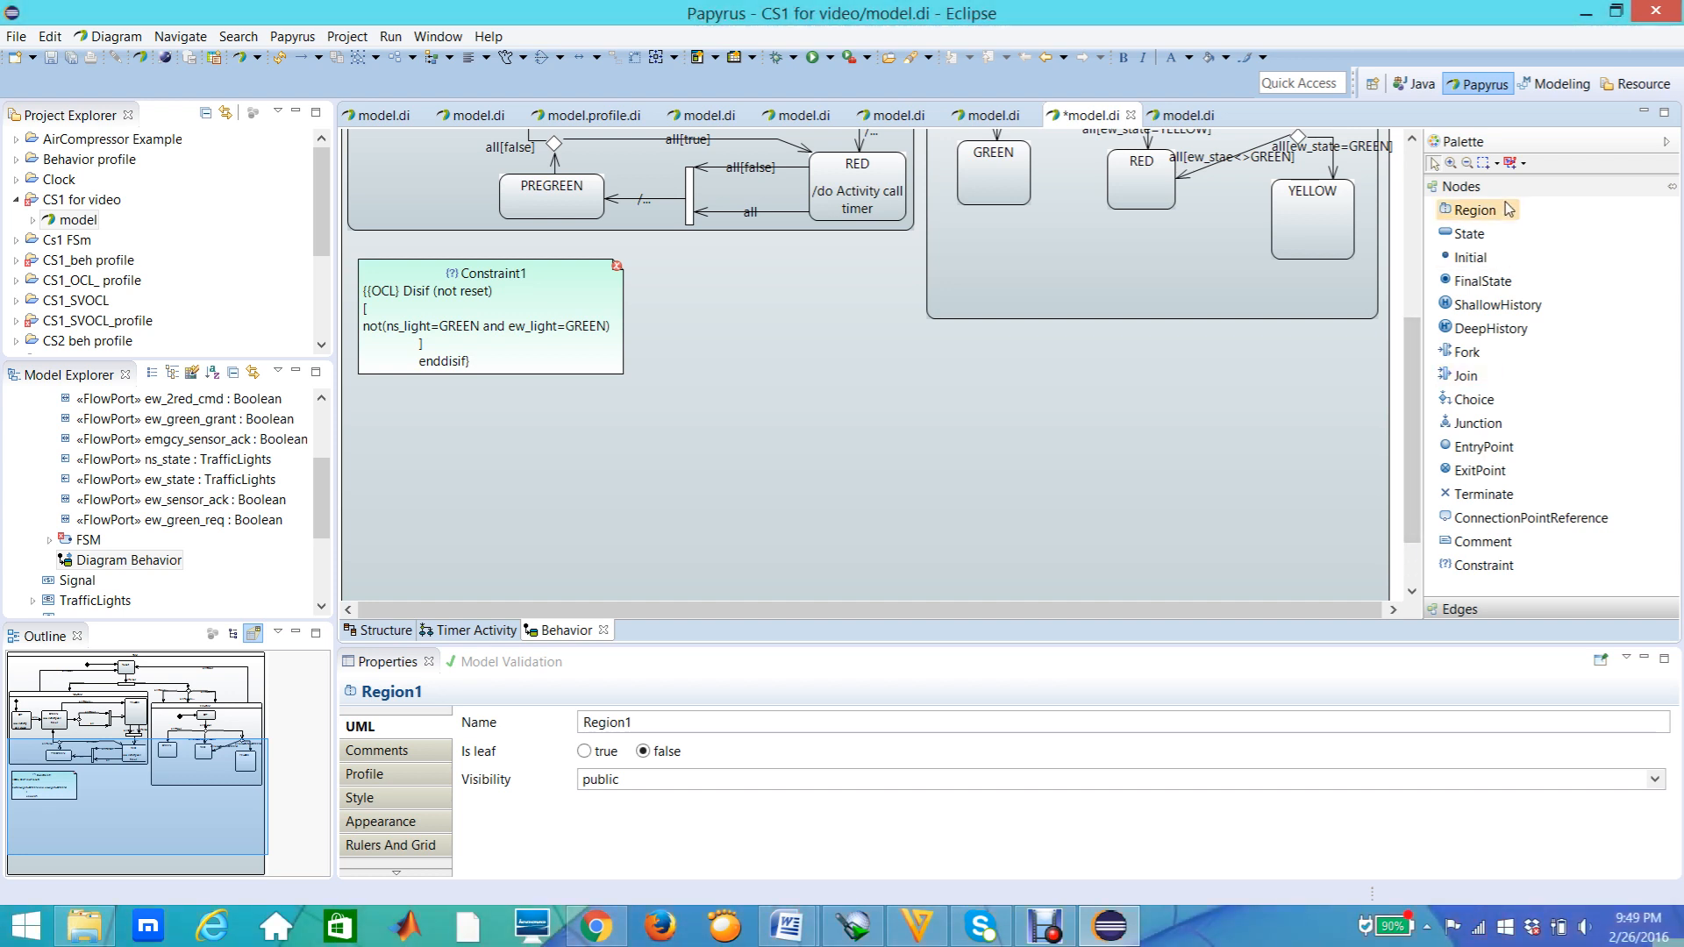
Add a second constraint to the region, beside Constraint1, and name it Constraint2.
left_click(1499, 567)
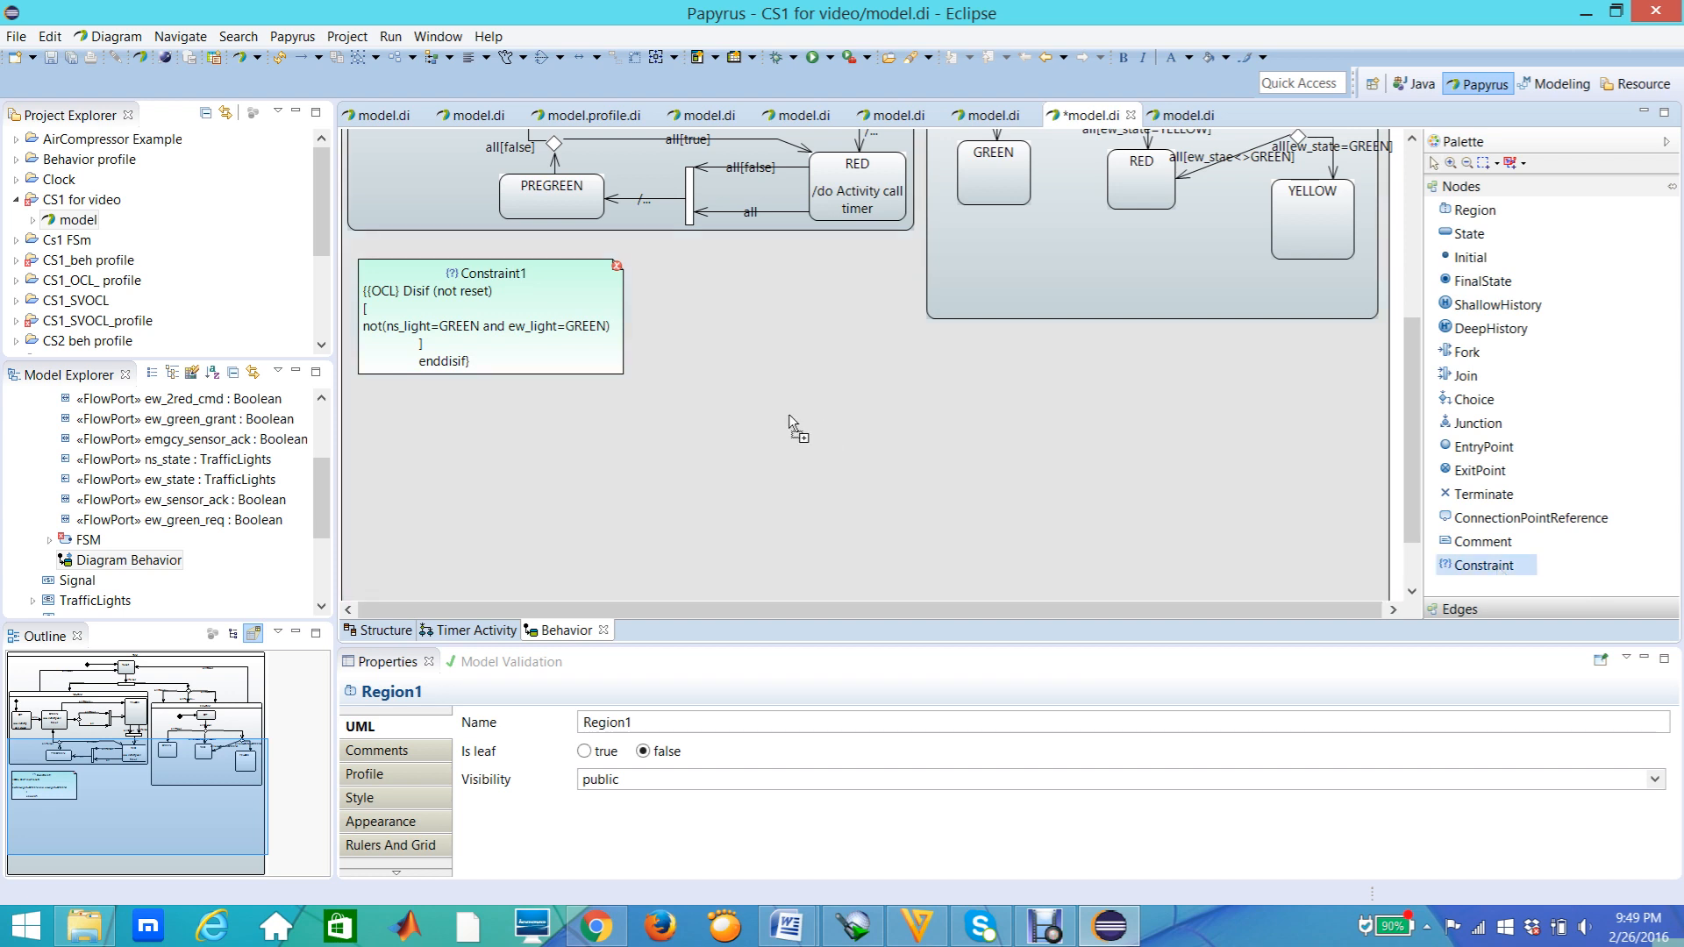
left_click(647, 271)
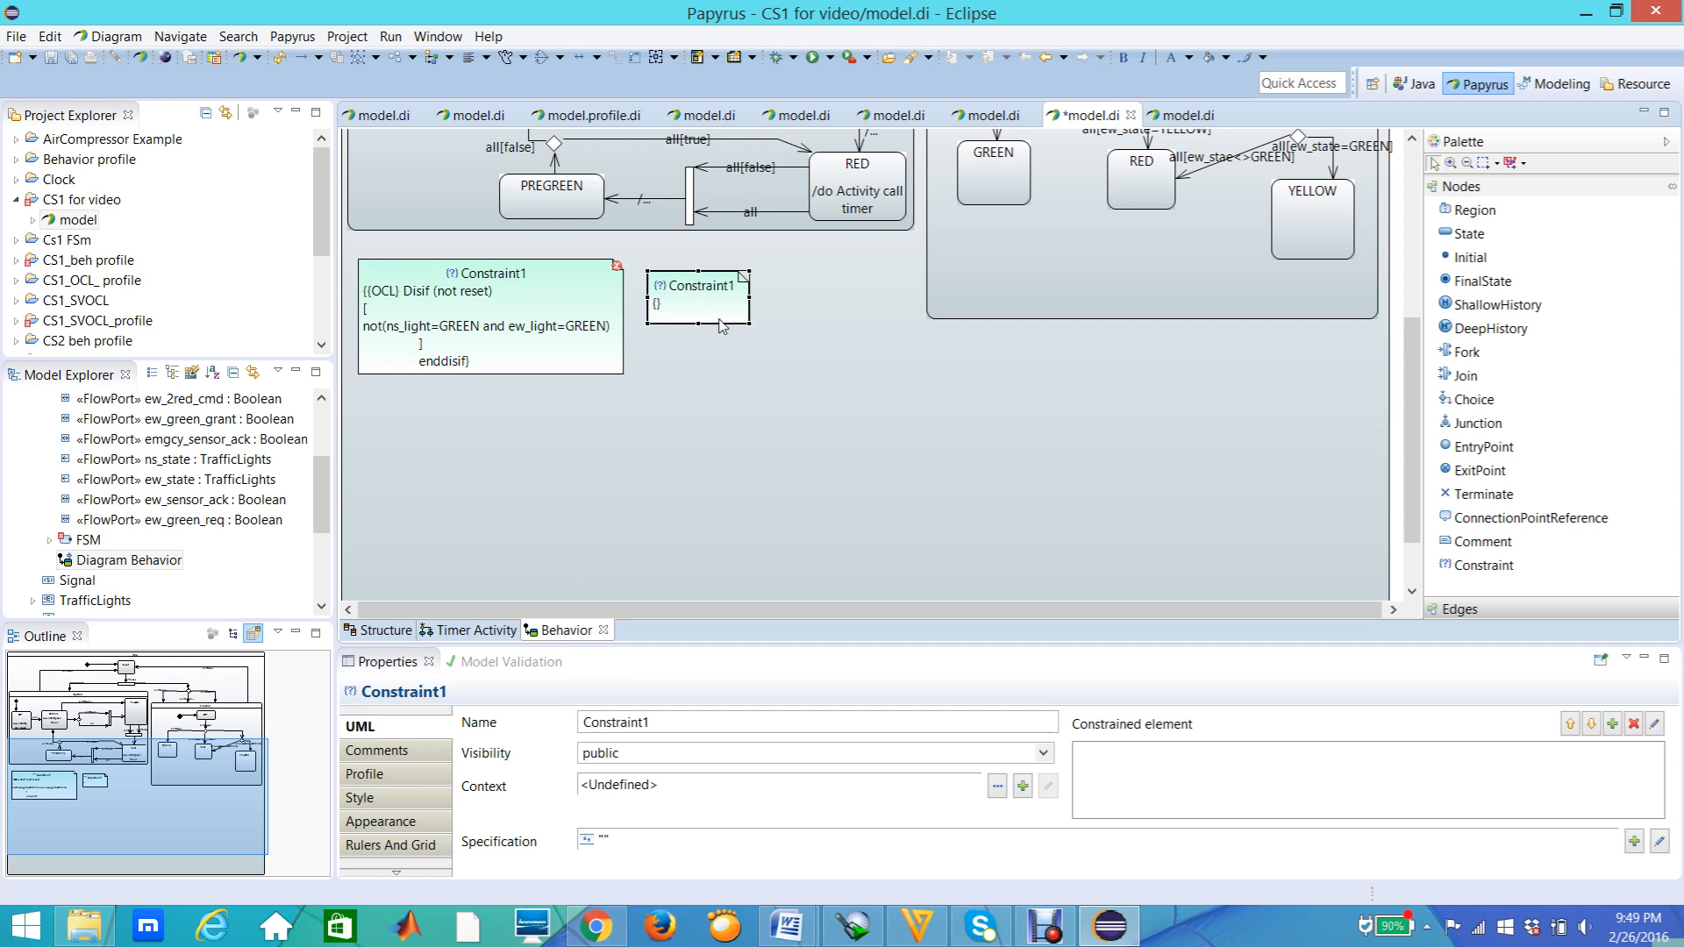
left_click(671, 721)
key("BackSpace")
type("2")
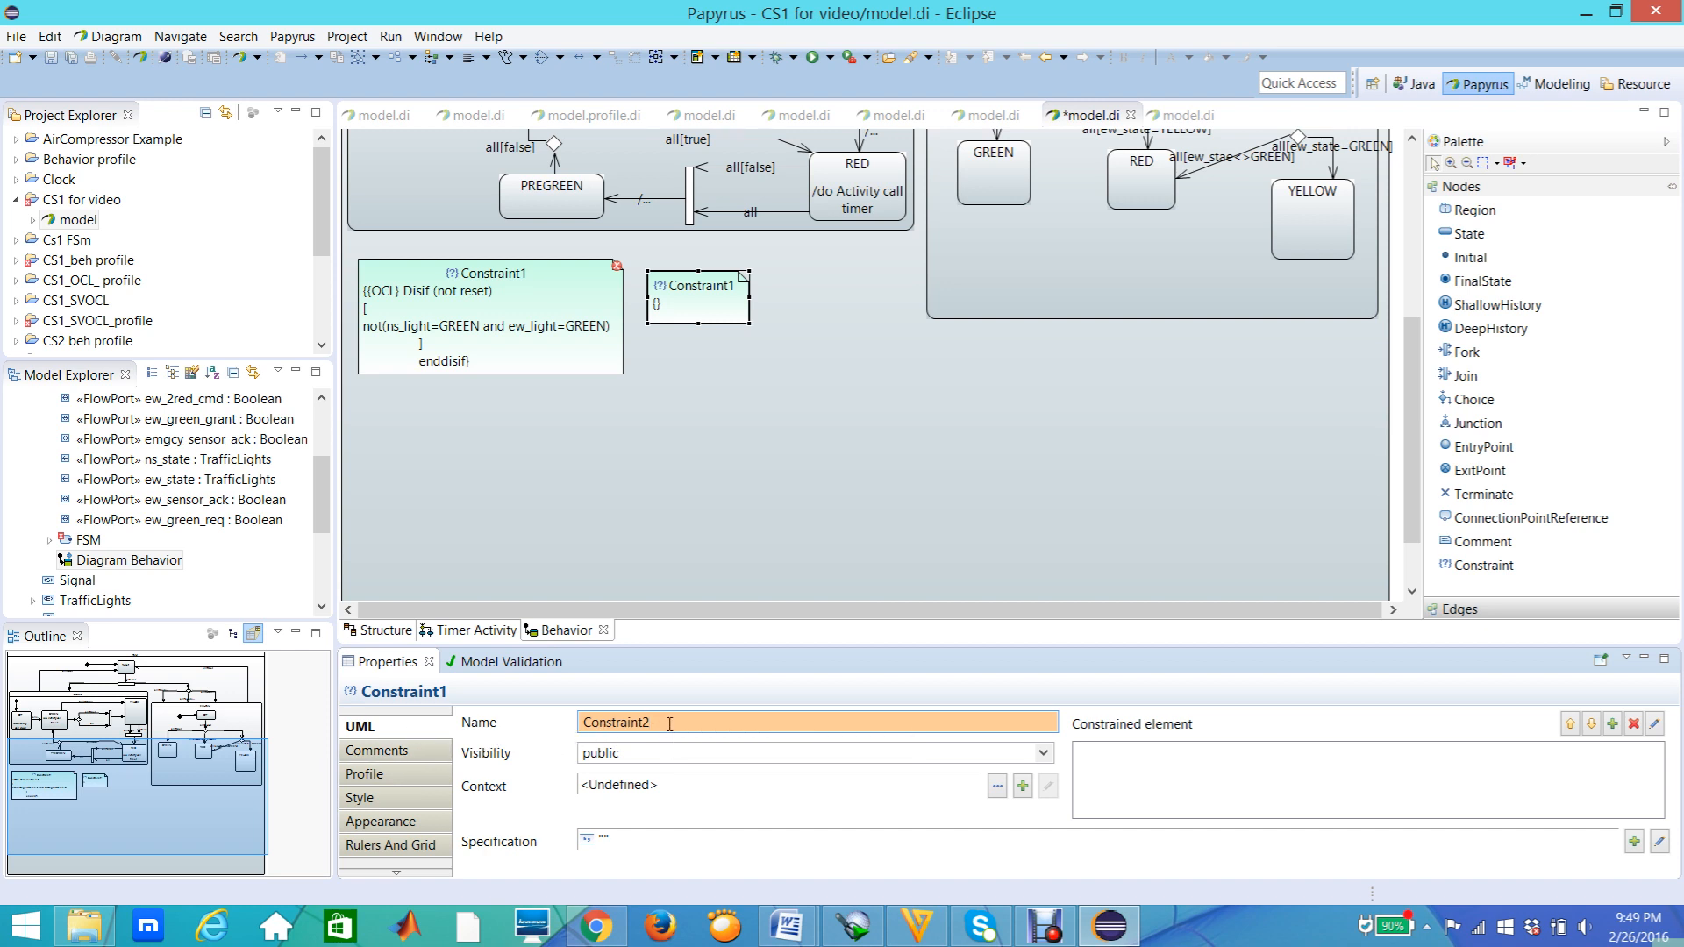
left_click(706, 308)
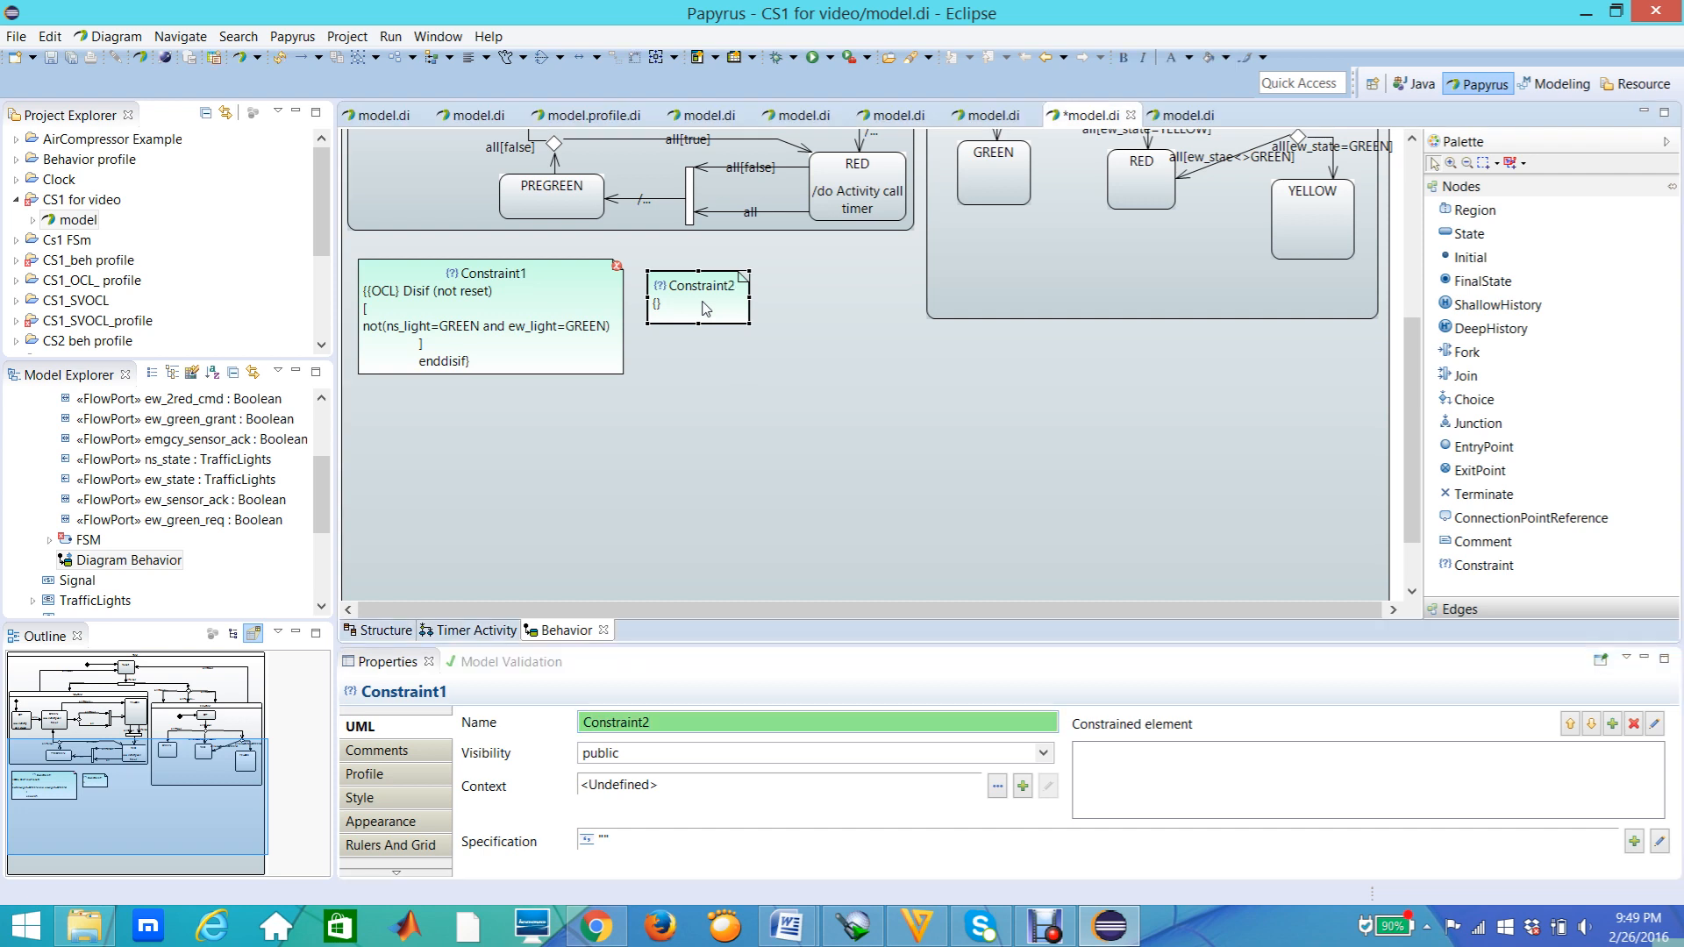
left_click(800, 305)
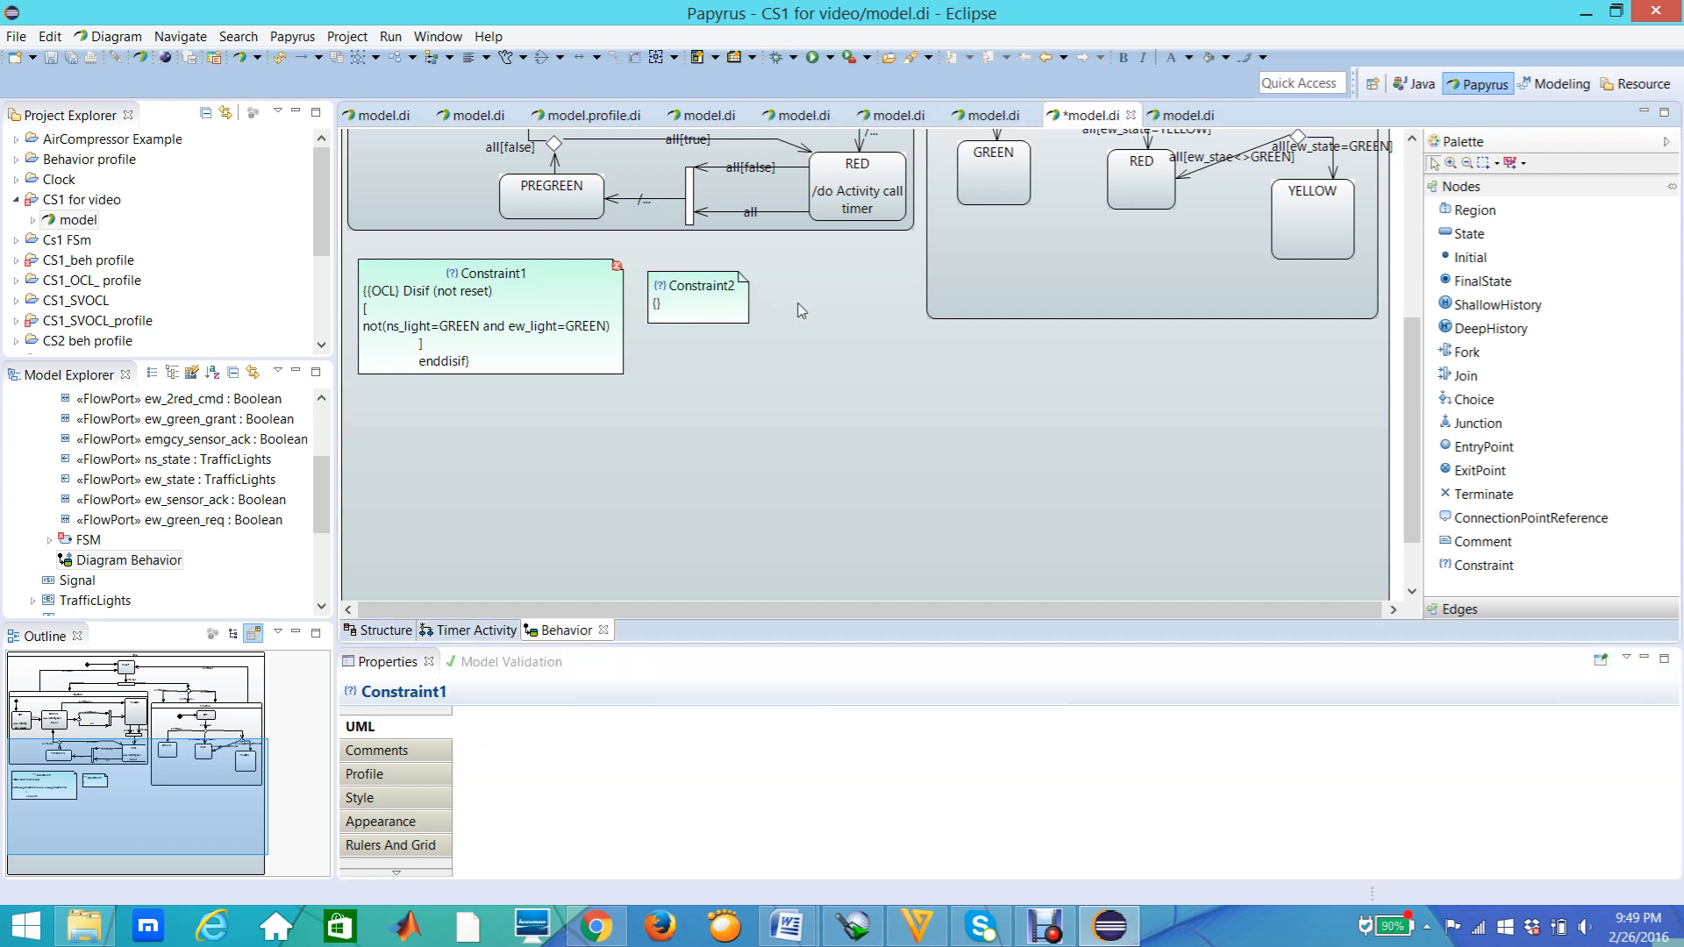
Set Constraint2's context to the FSM state machine of the Traffic Lights Controller block.
left_click(683, 317)
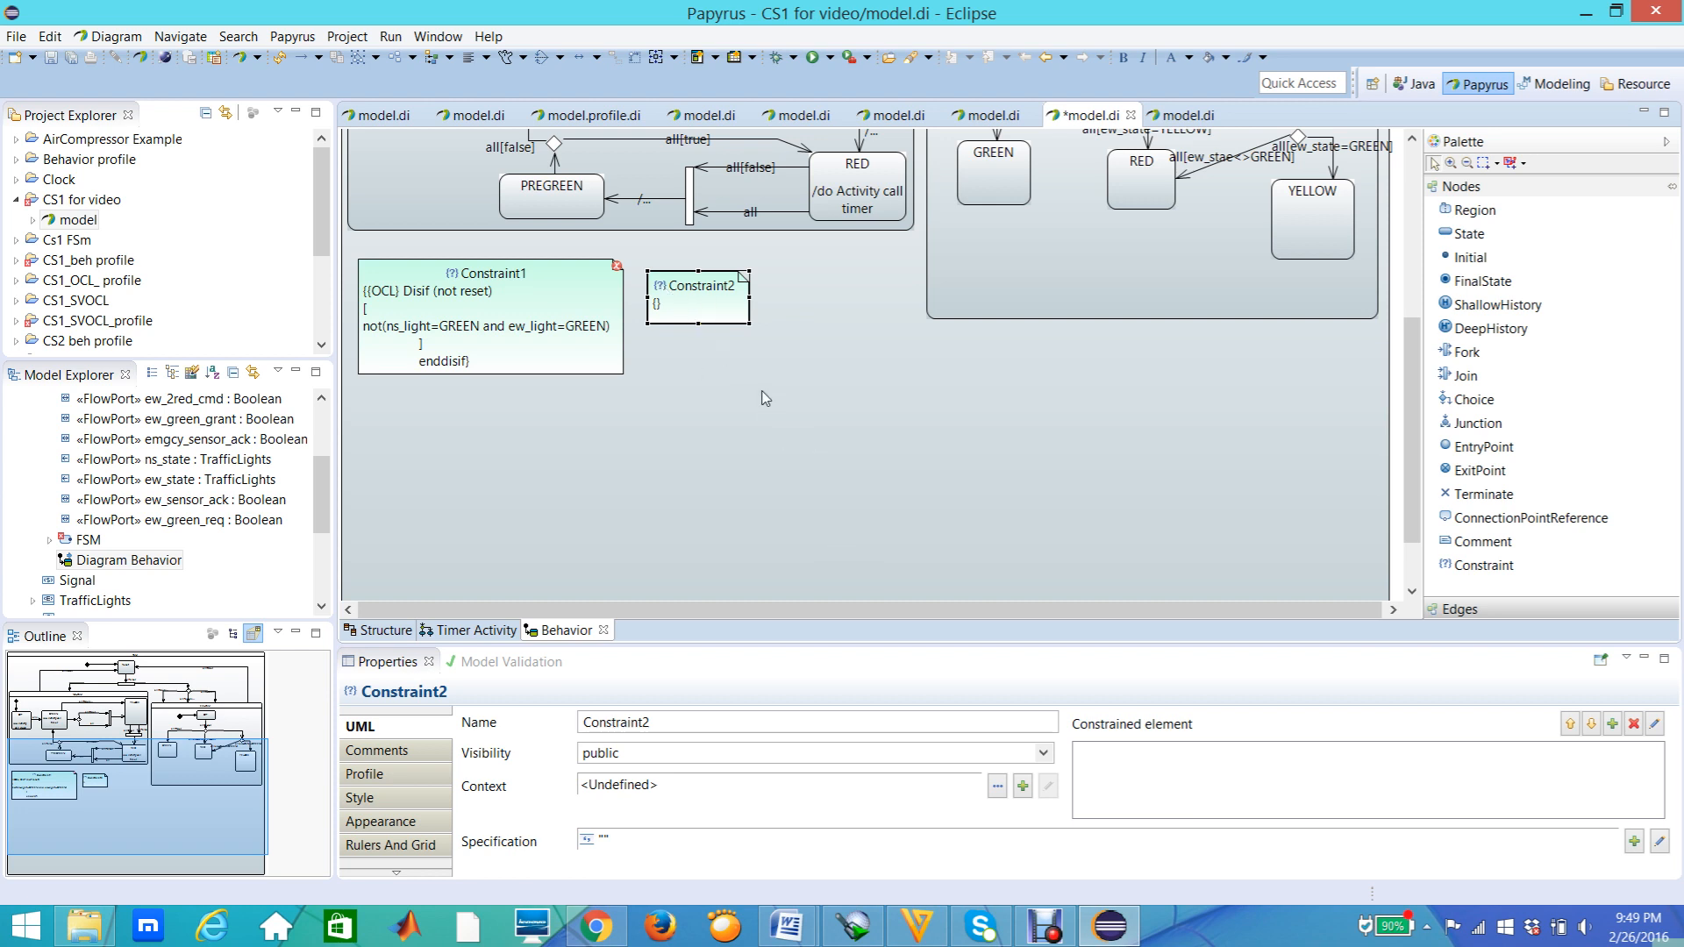
left_click(430, 733)
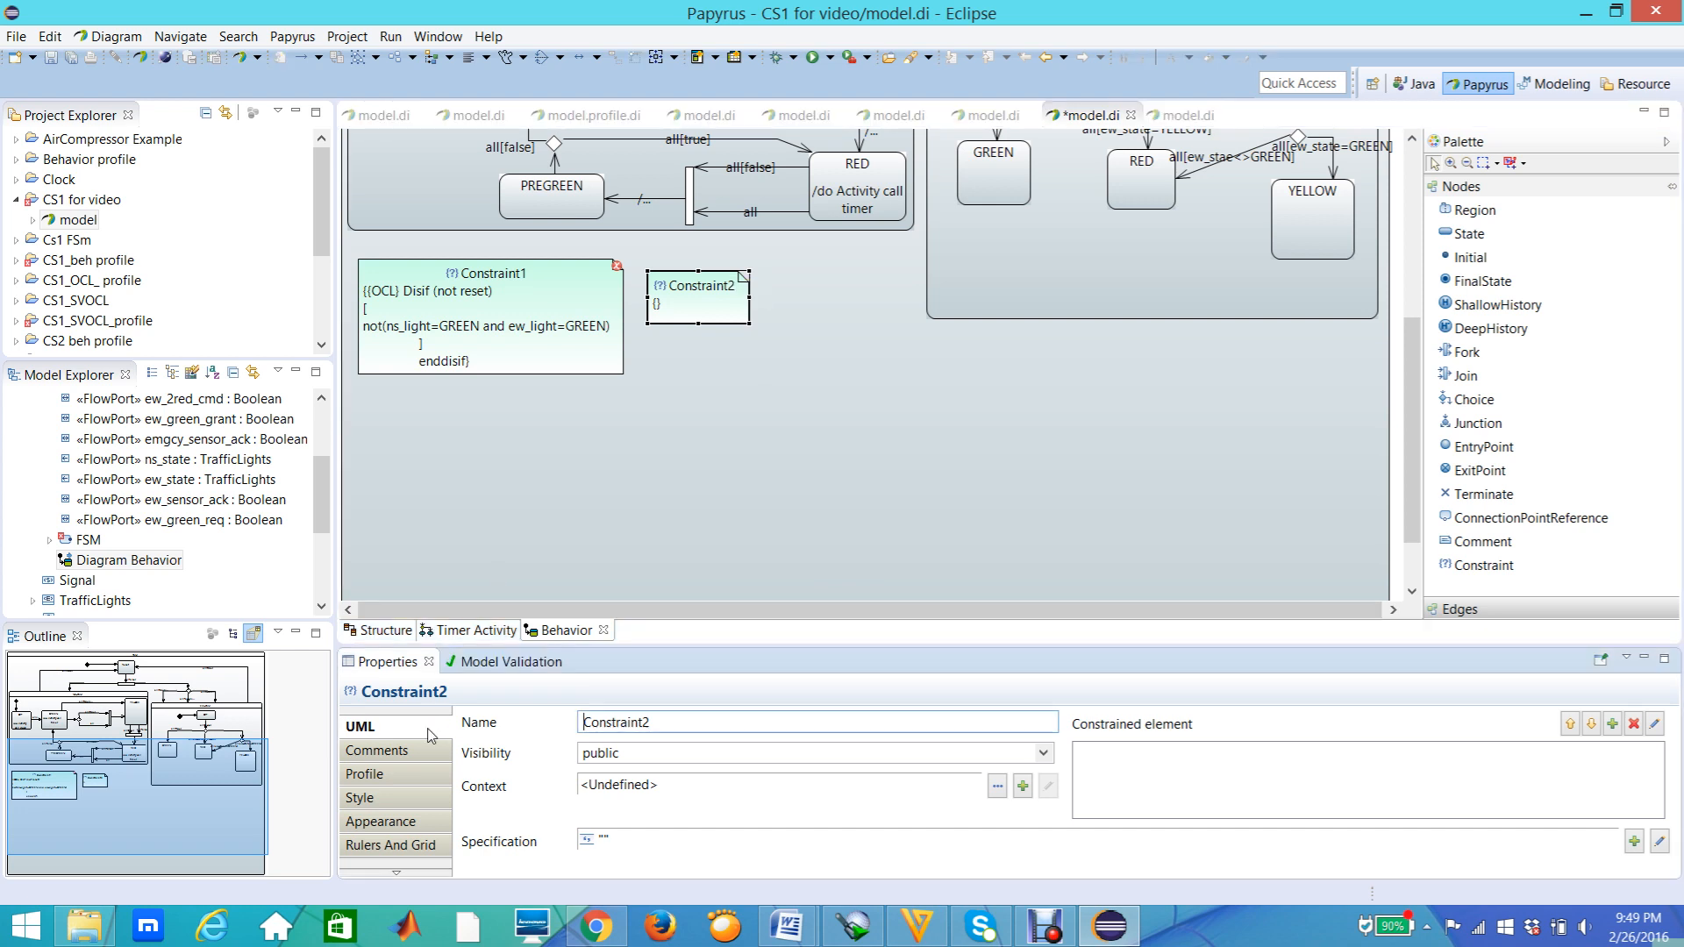
left_click(999, 790)
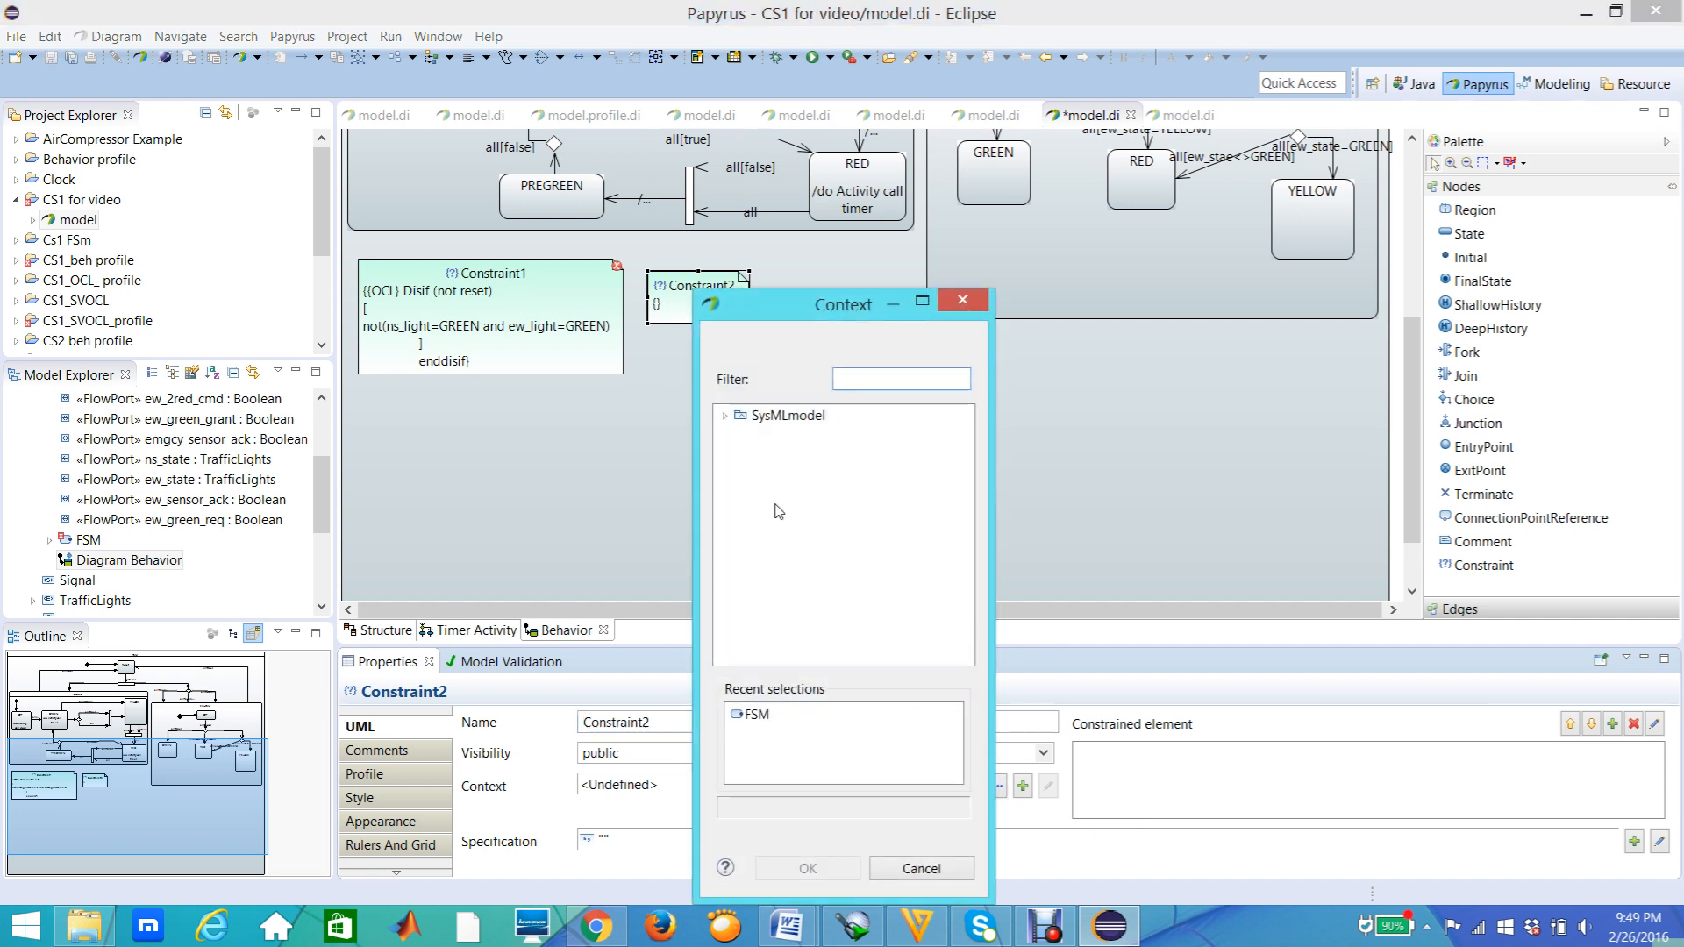
left_click(726, 416)
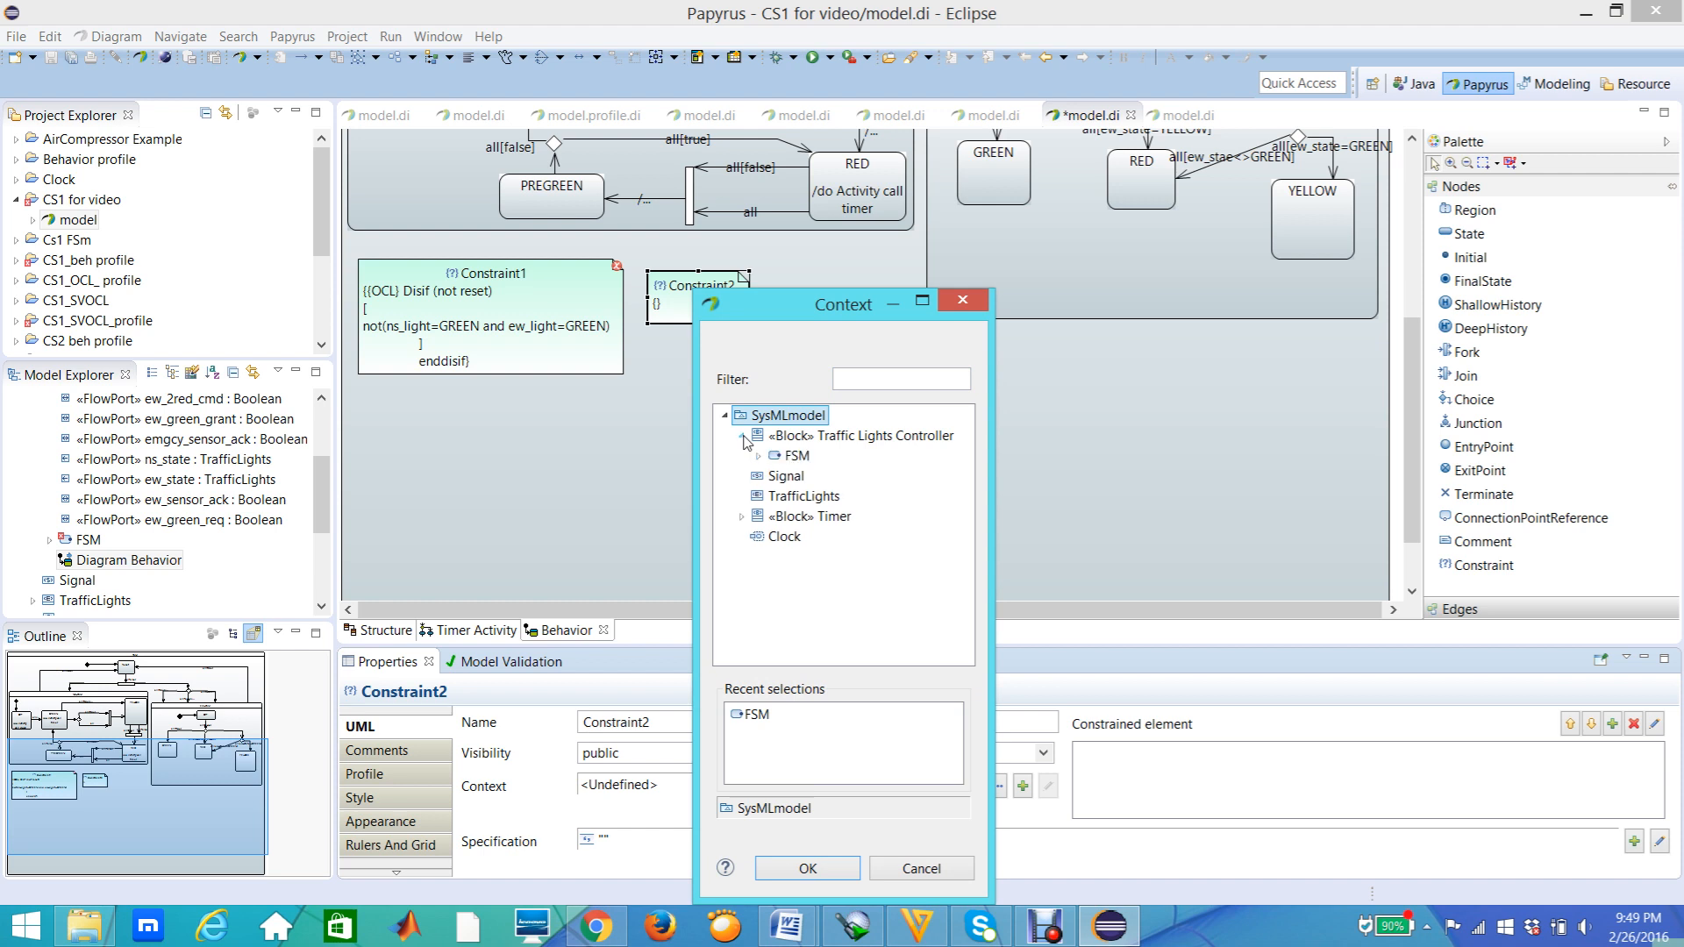
left_click(741, 436)
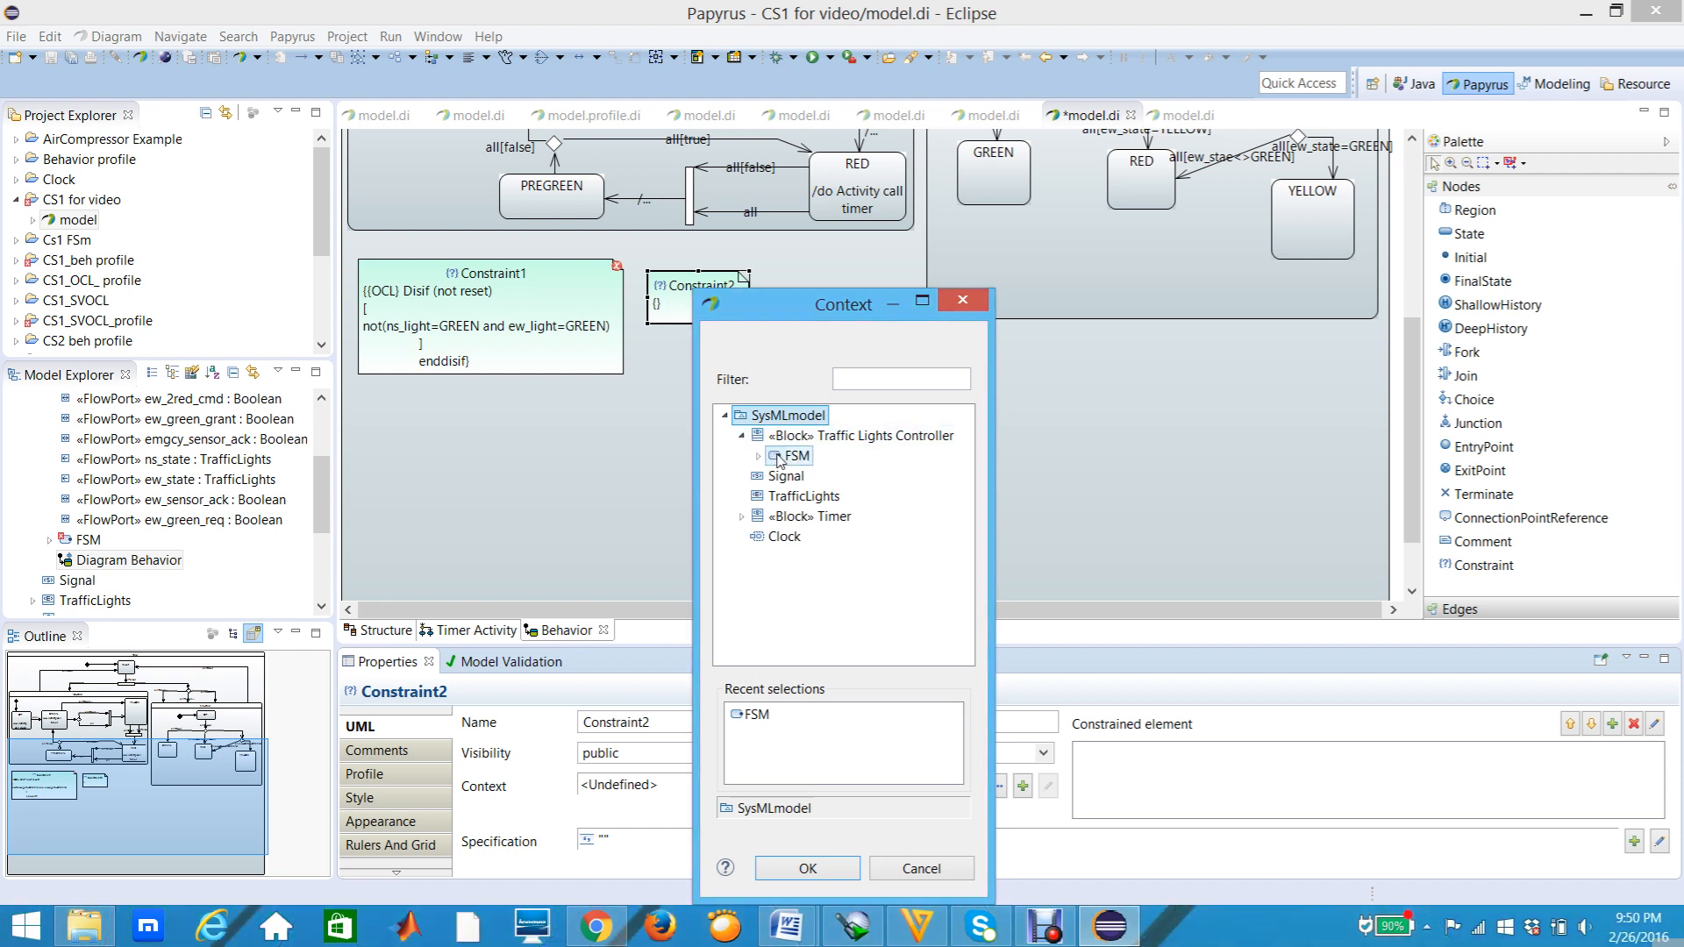
left_click(779, 458)
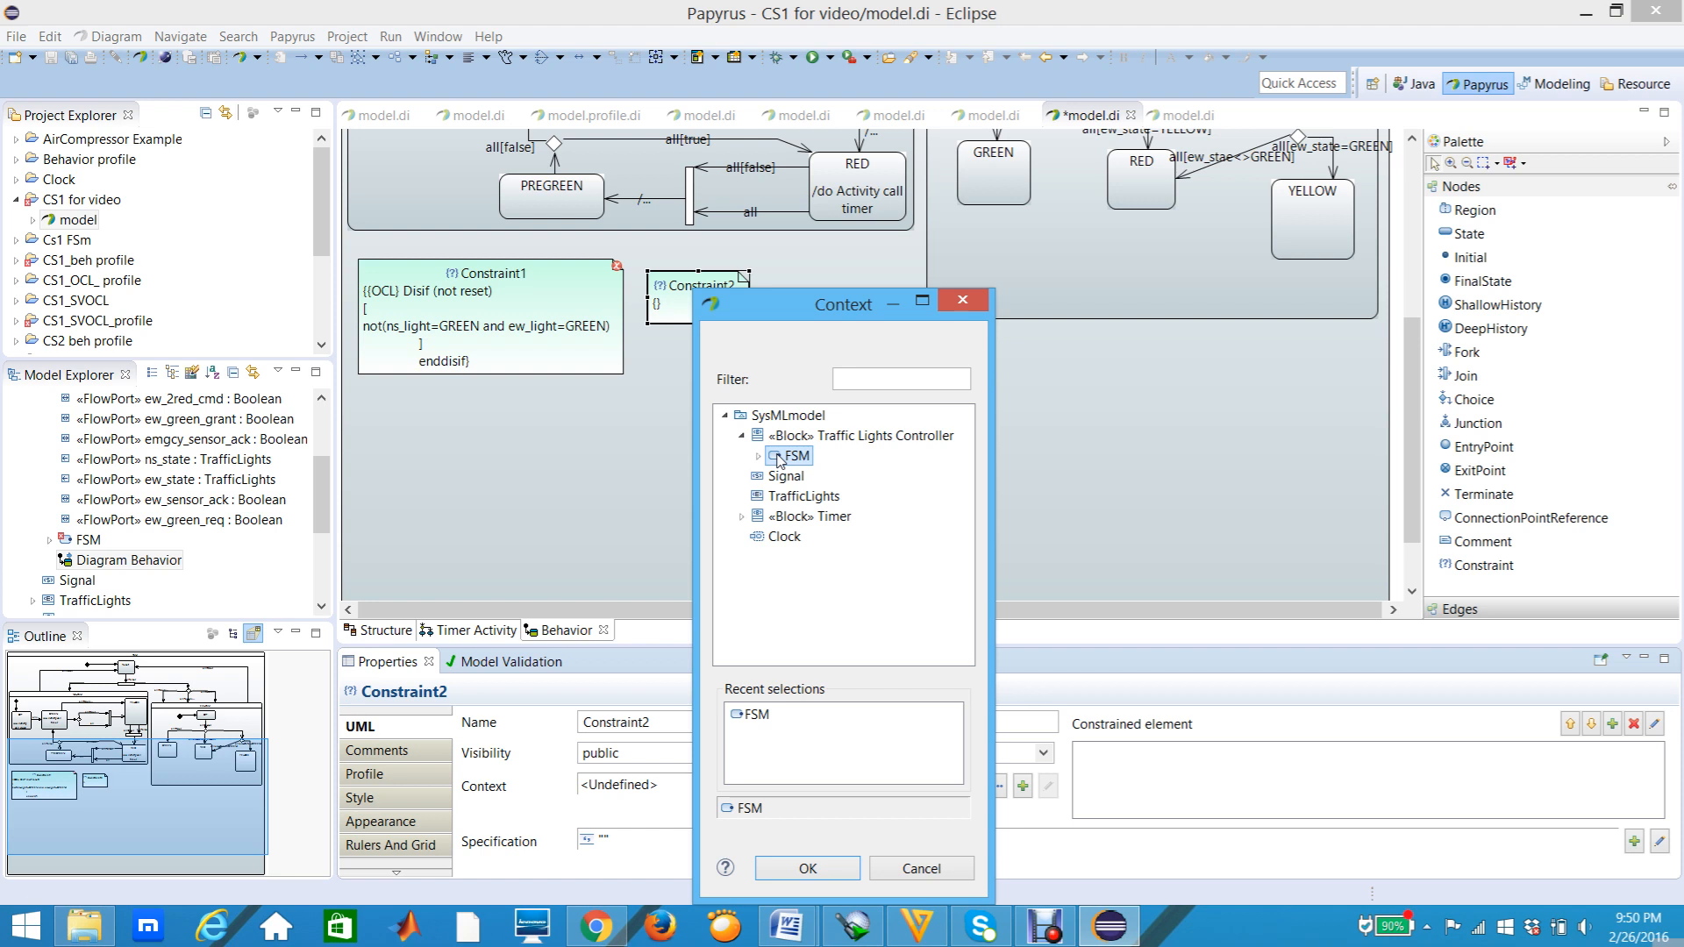
left_click(804, 870)
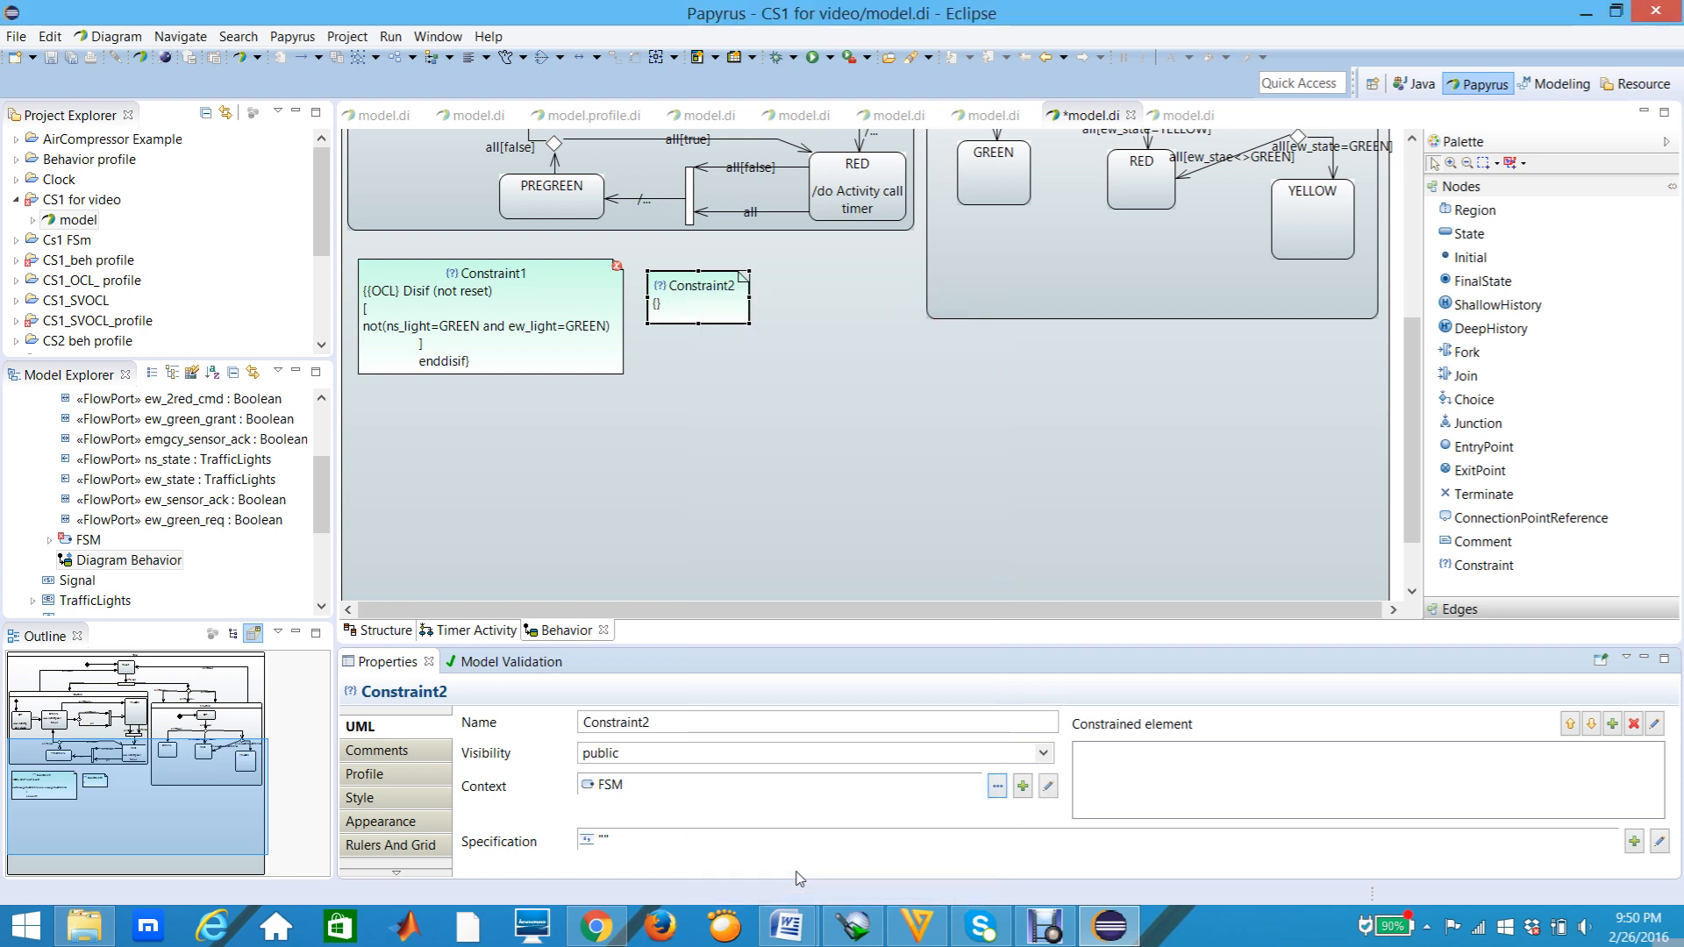
Start Constraint2's specification as "SVImplication (reset=false, )", leaving room for further arguments inside the parentheses.
left_click(707, 312)
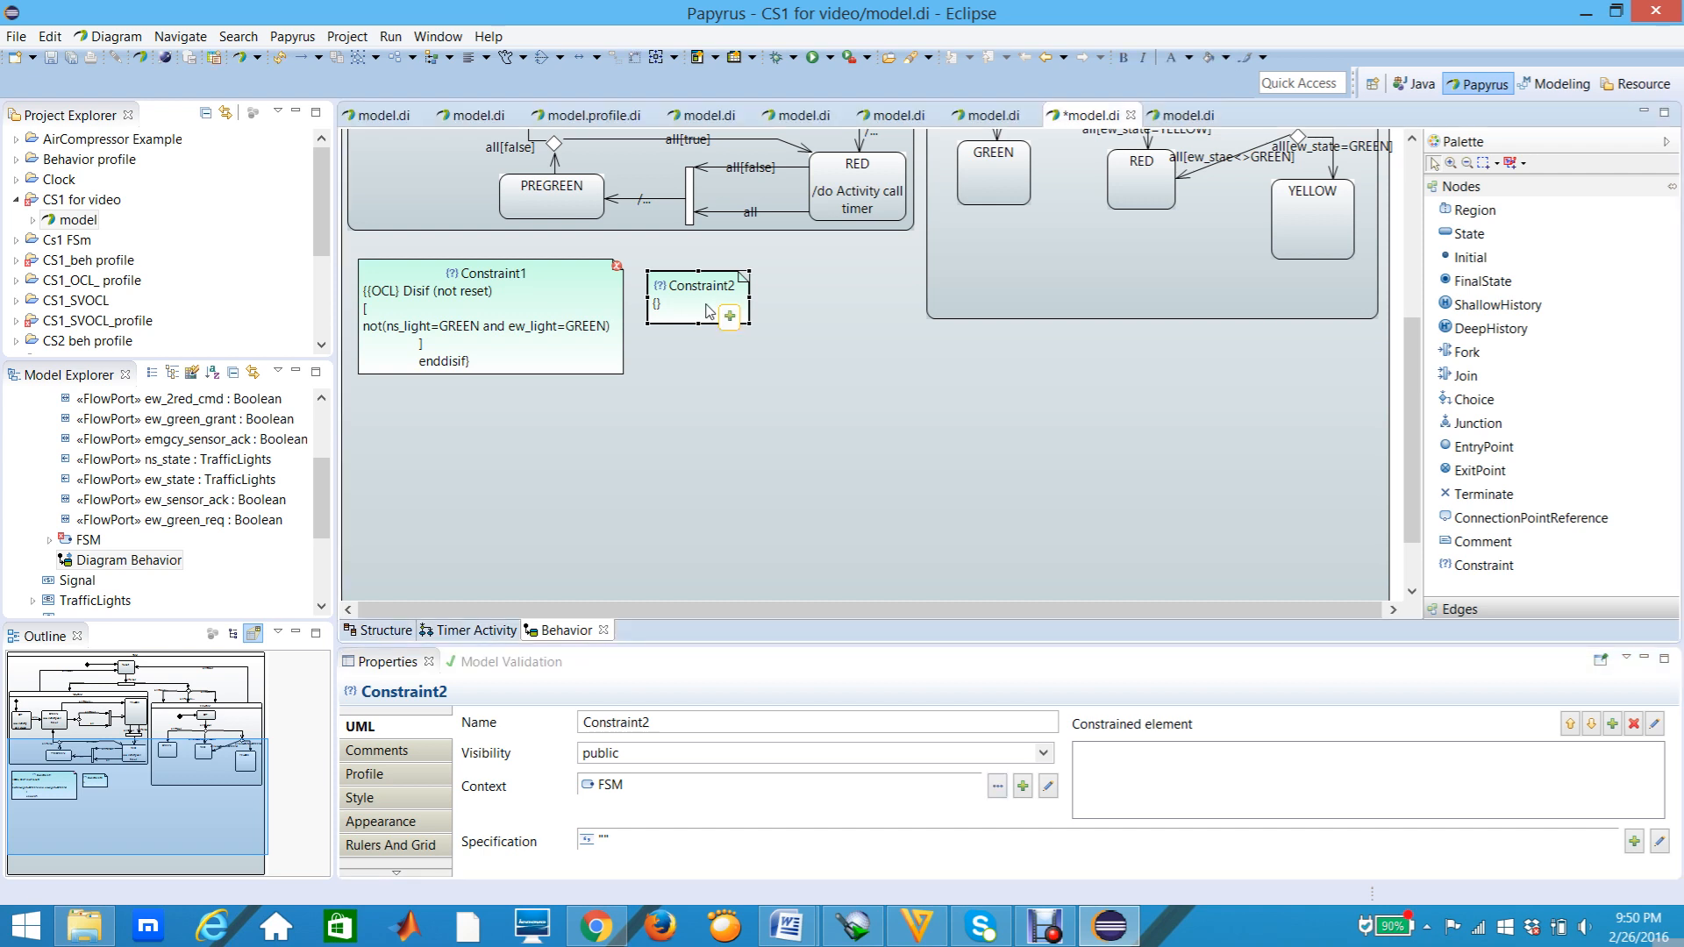
left_click(701, 311)
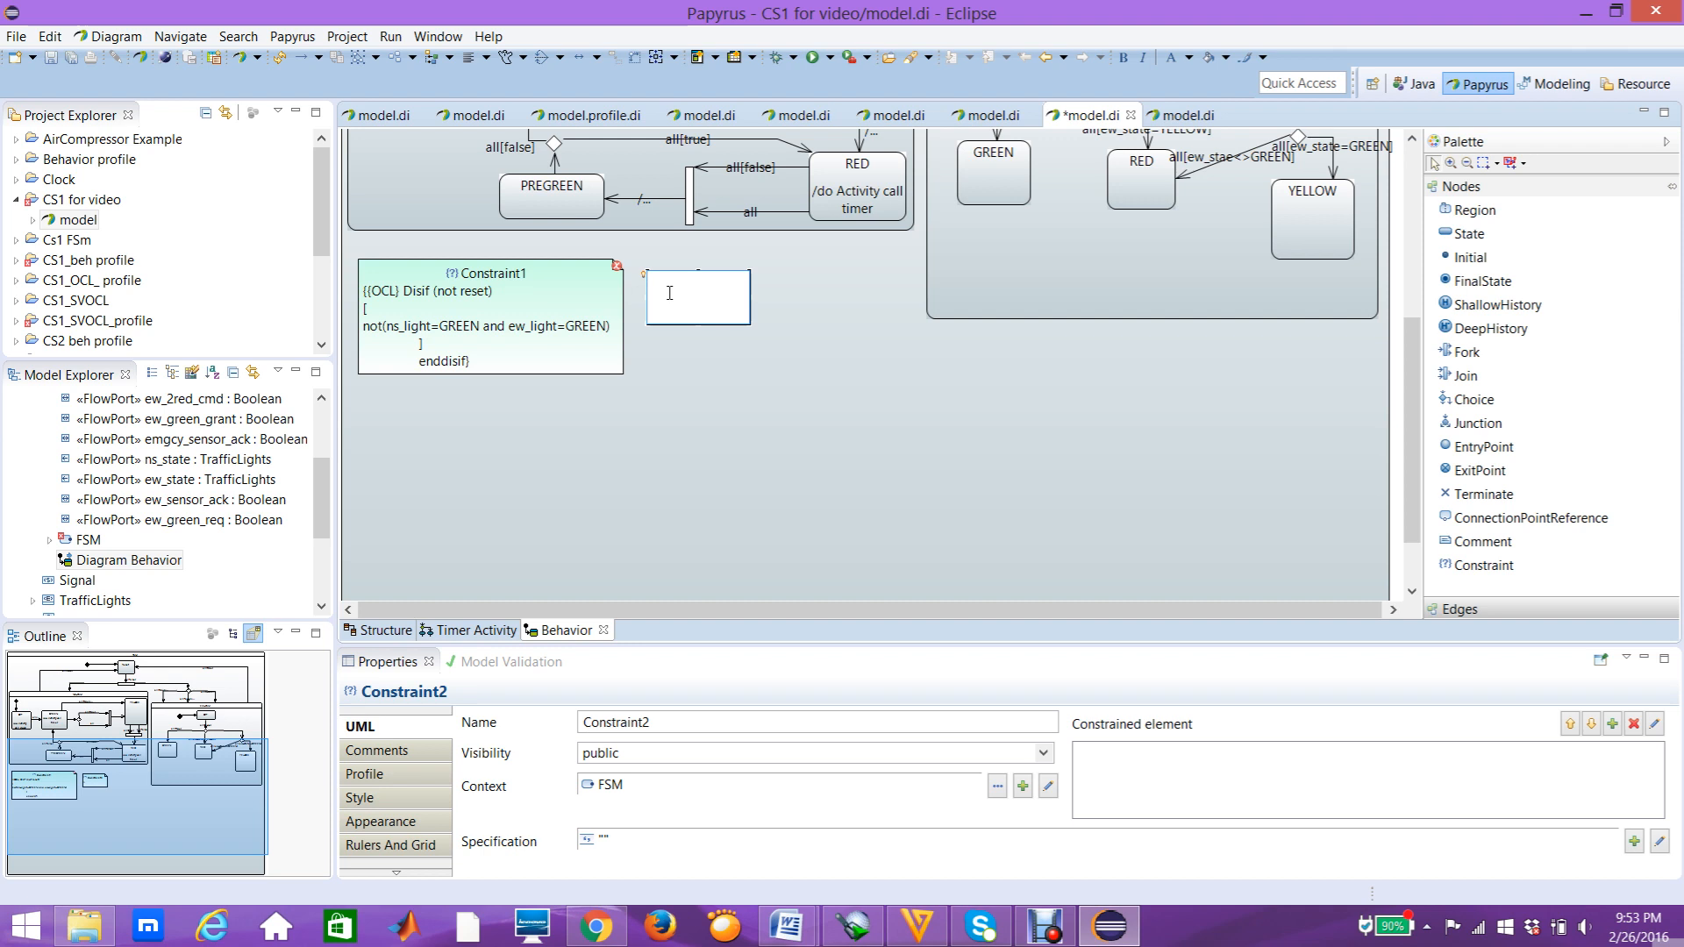
type("SVImplication ()")
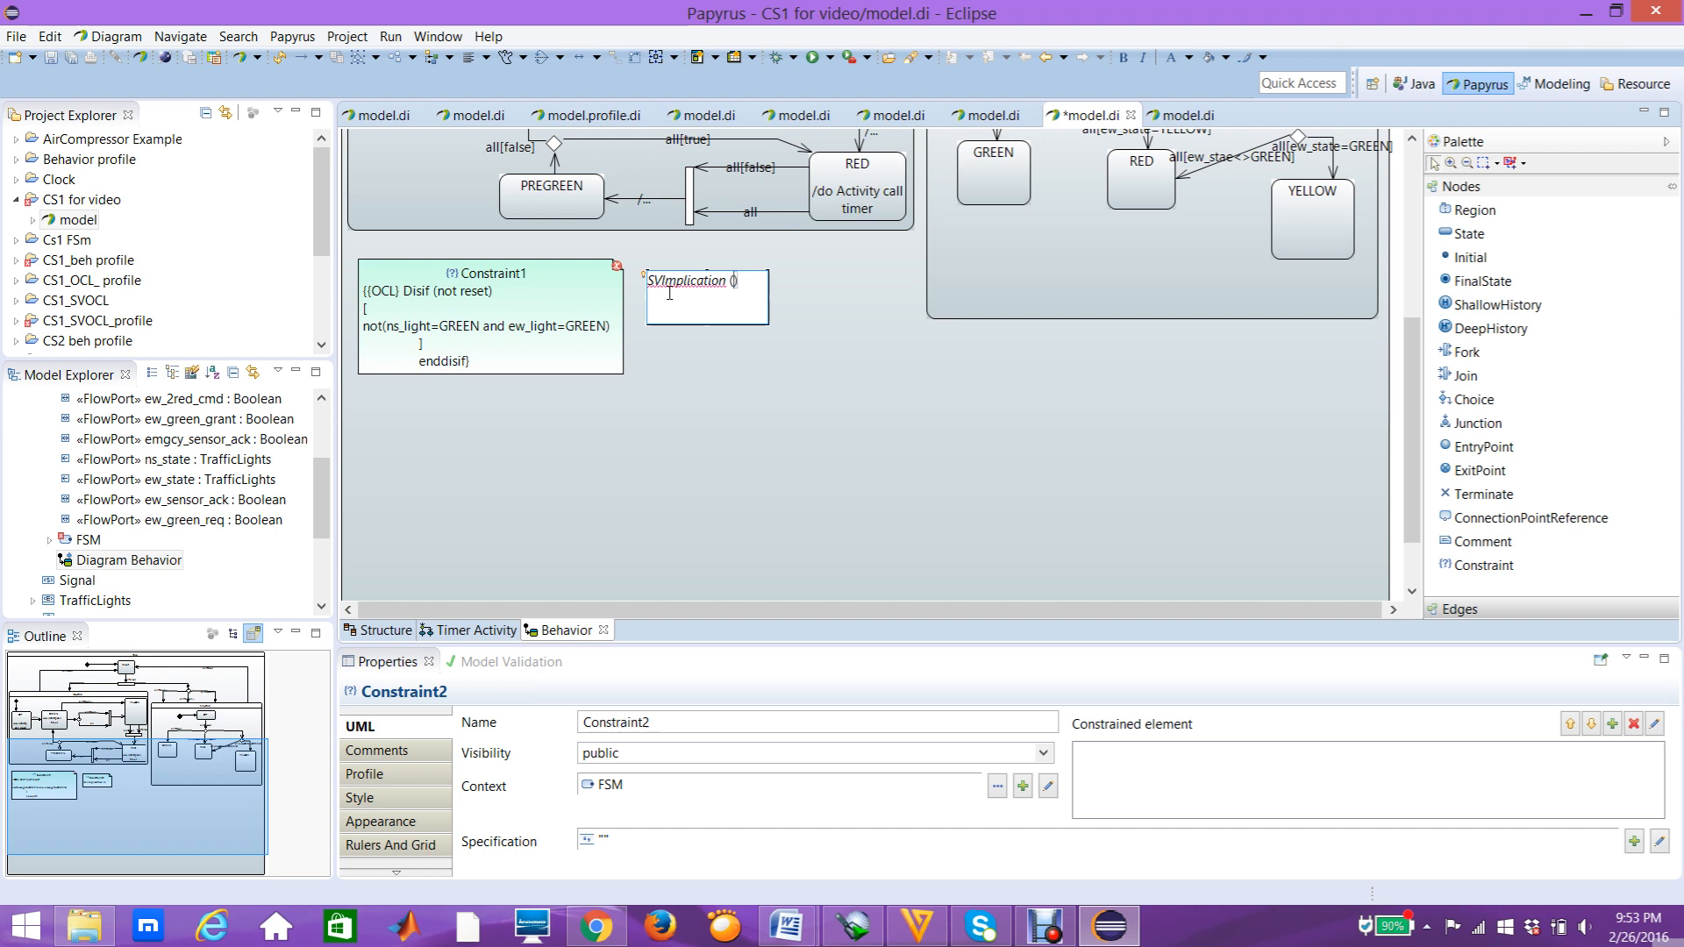
type("reset")
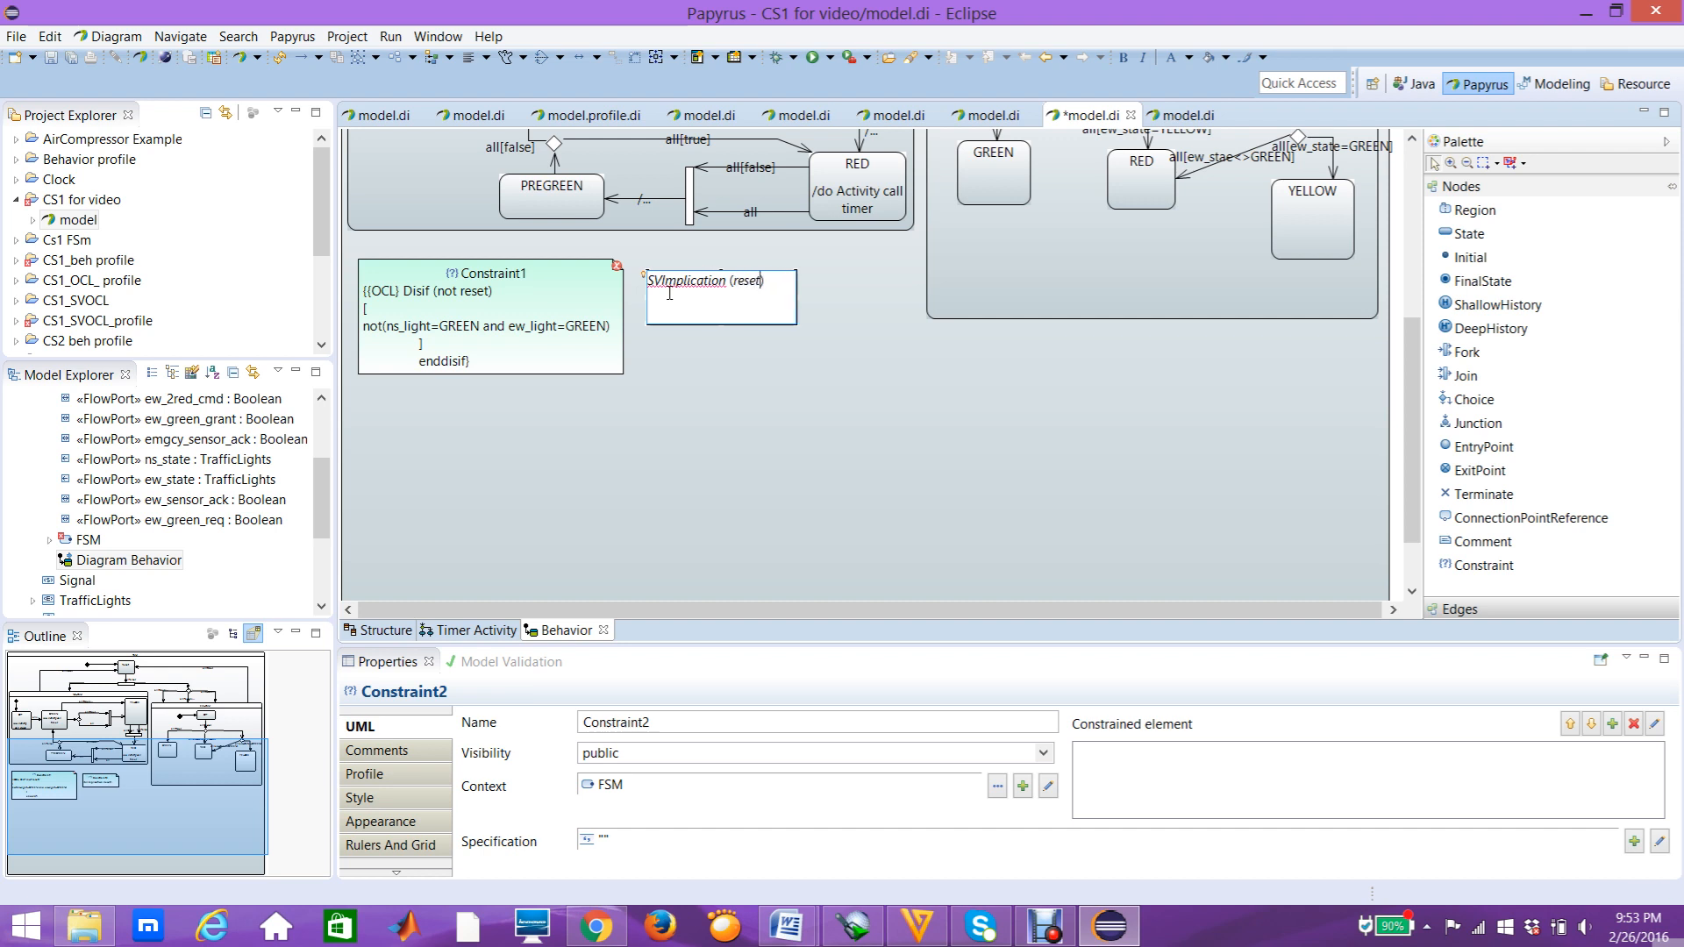
type("=false")
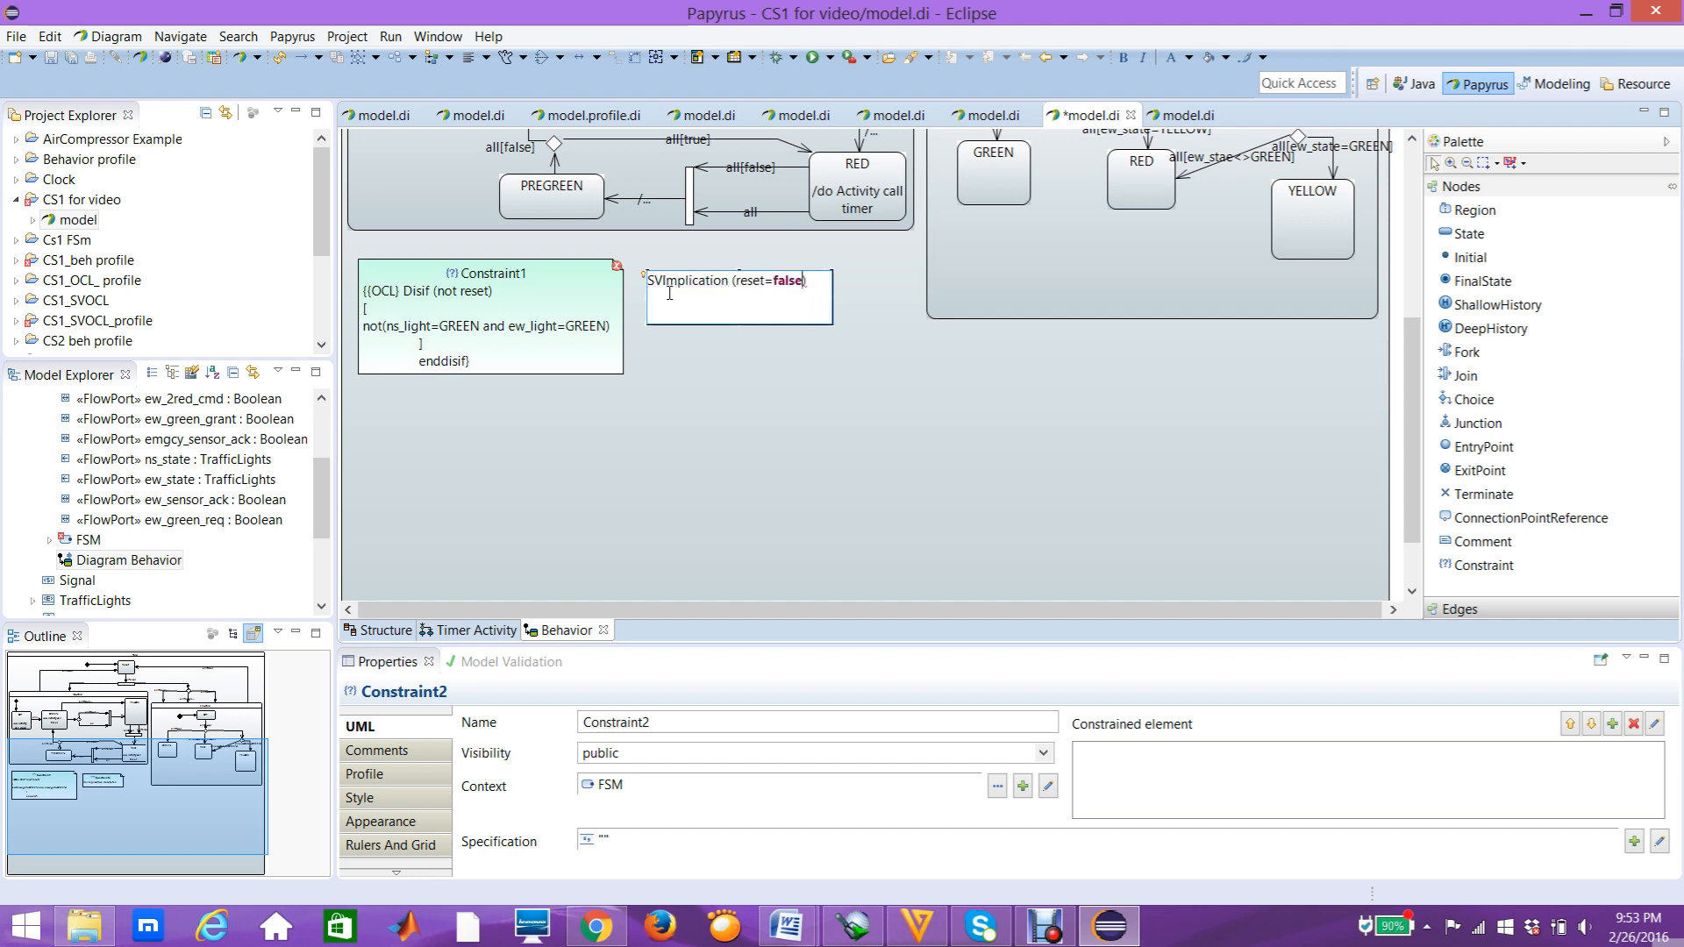
type(", ")
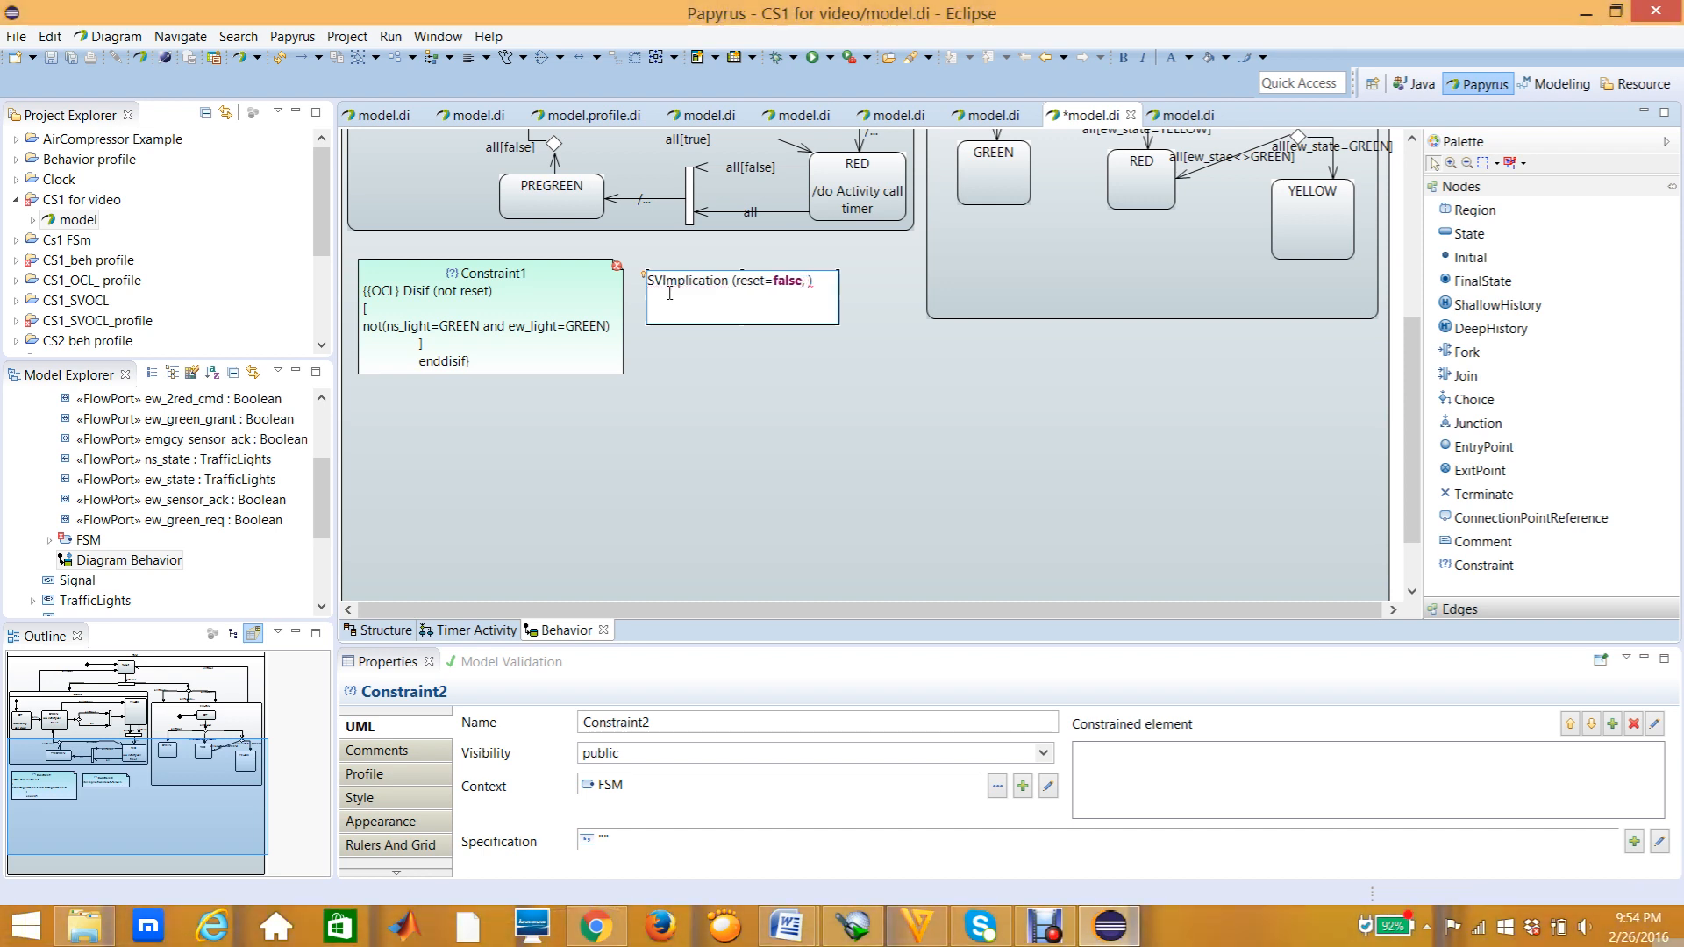
Add the arguments "ns_light=OFF,0" after reset=false in Constraint2's SVImplication expression and commit the text.
type("ns_")
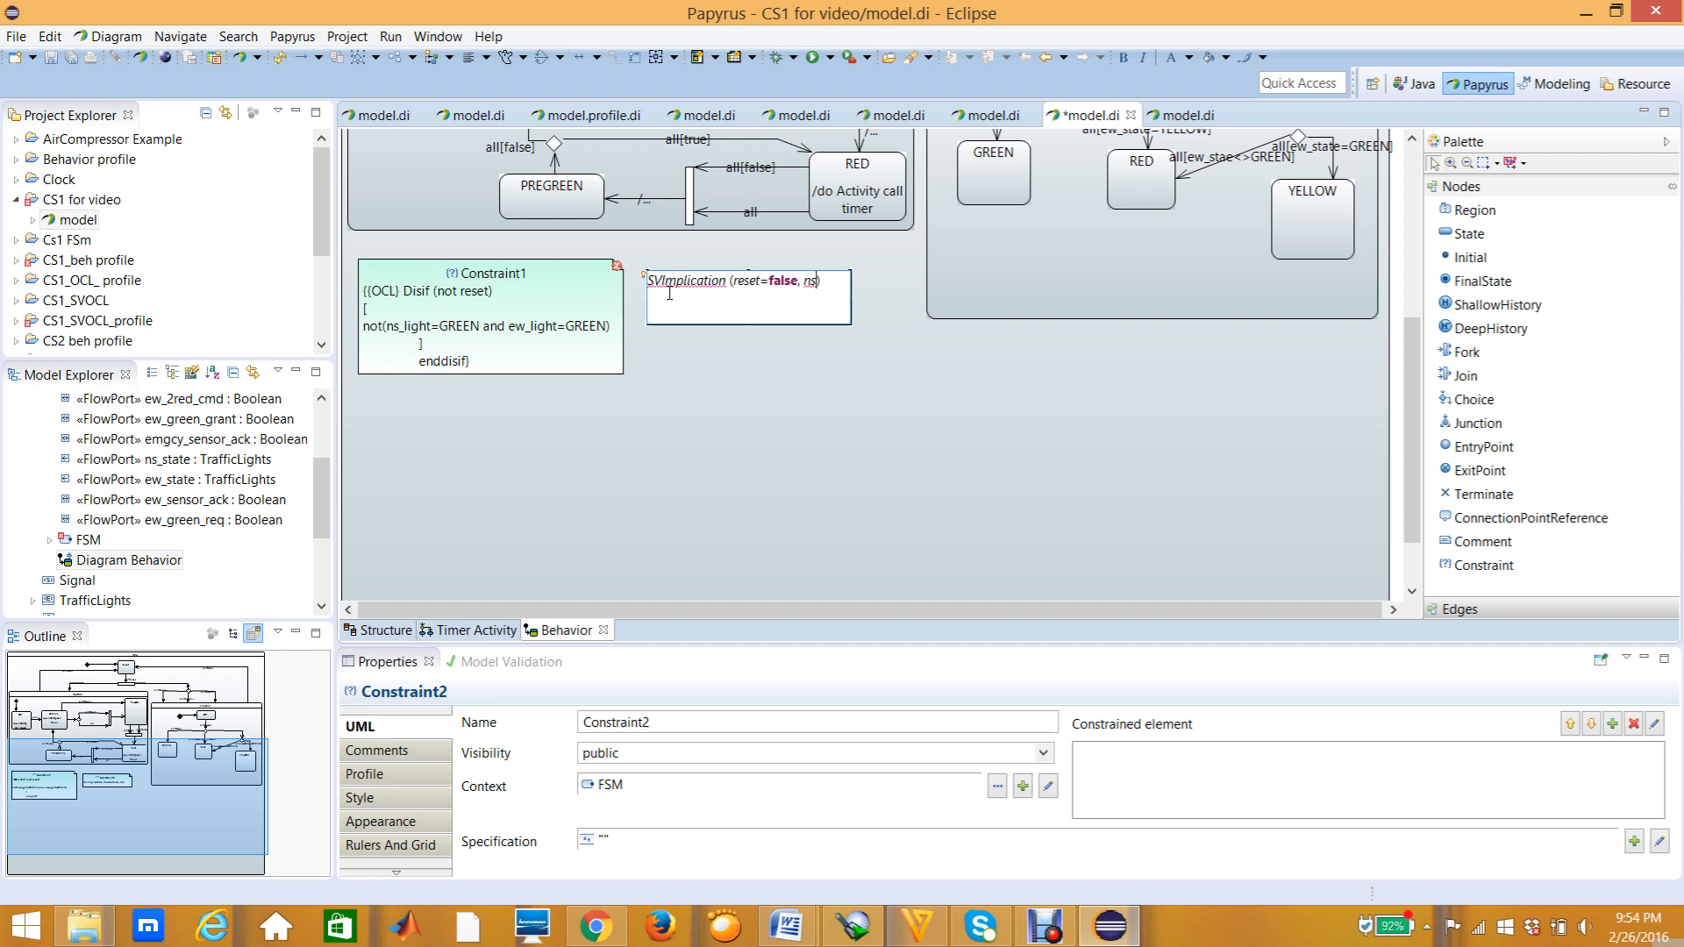
type("light")
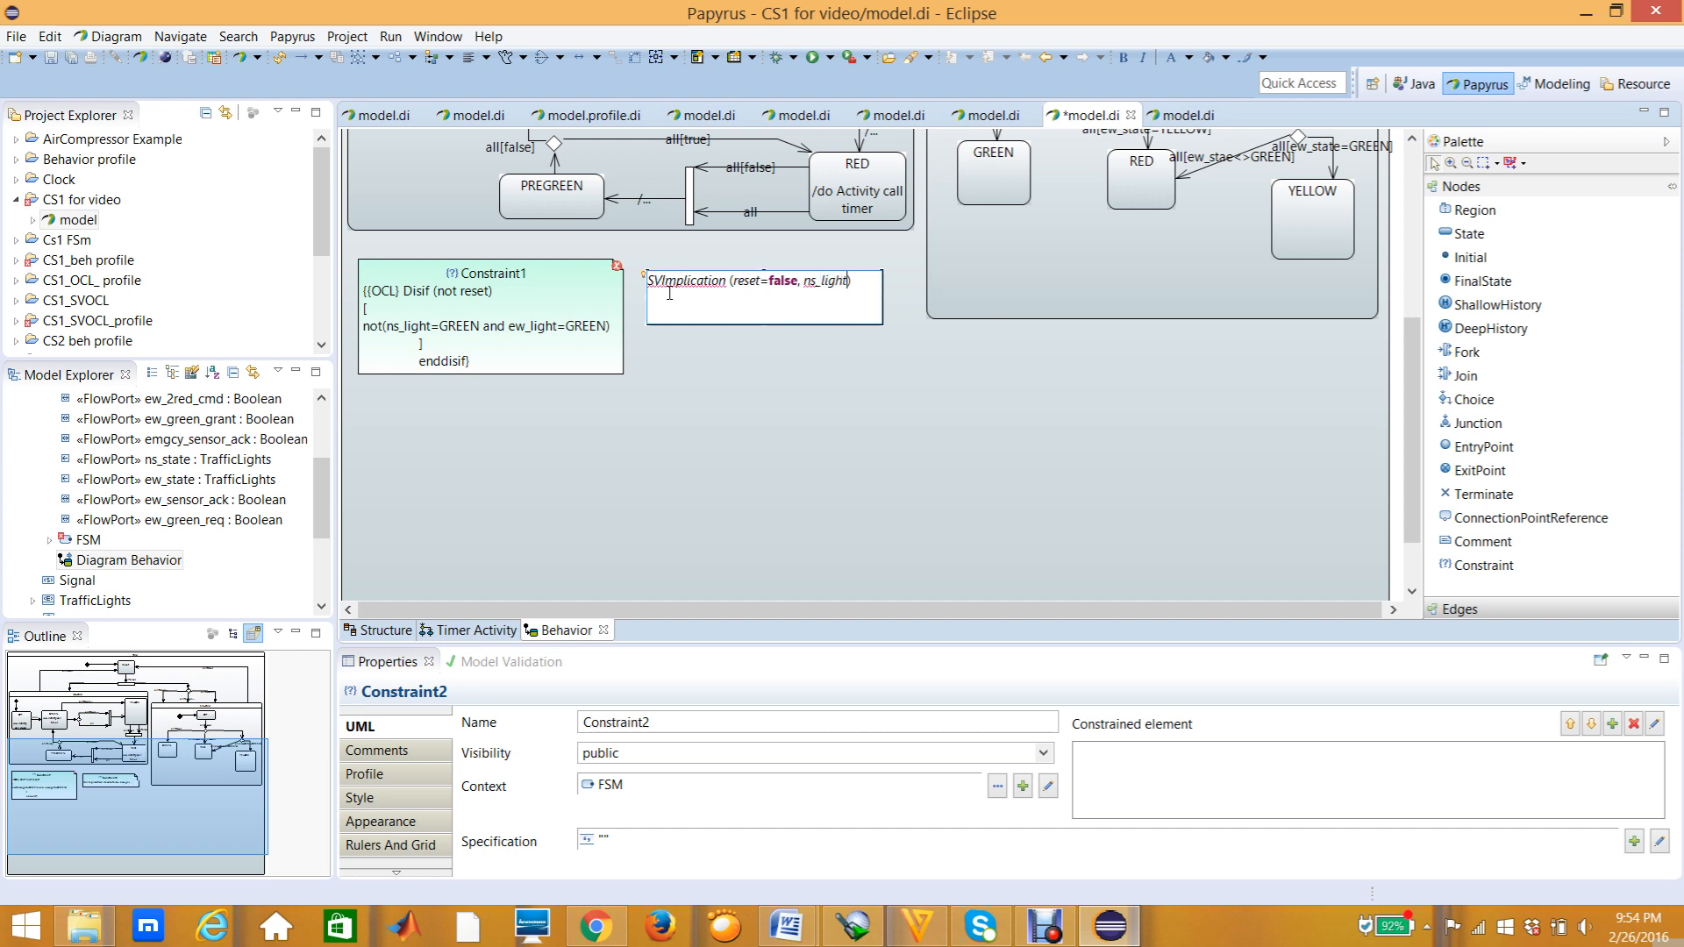
type("=OF")
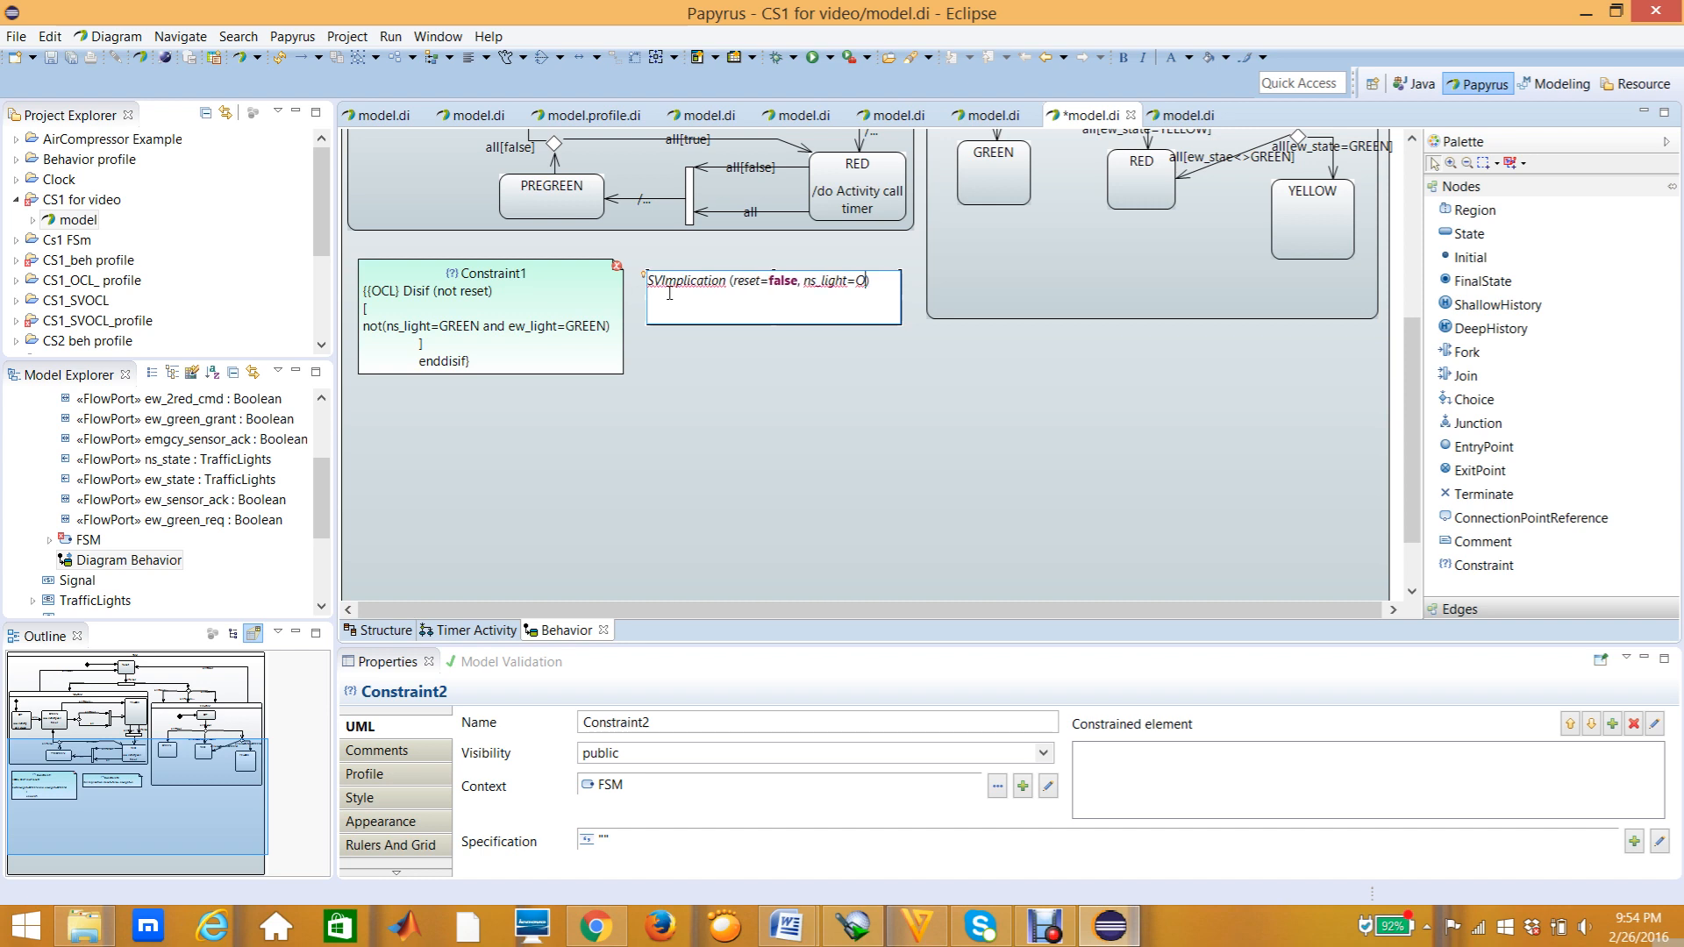
type("F,")
key("ctrl+space")
key("Up")
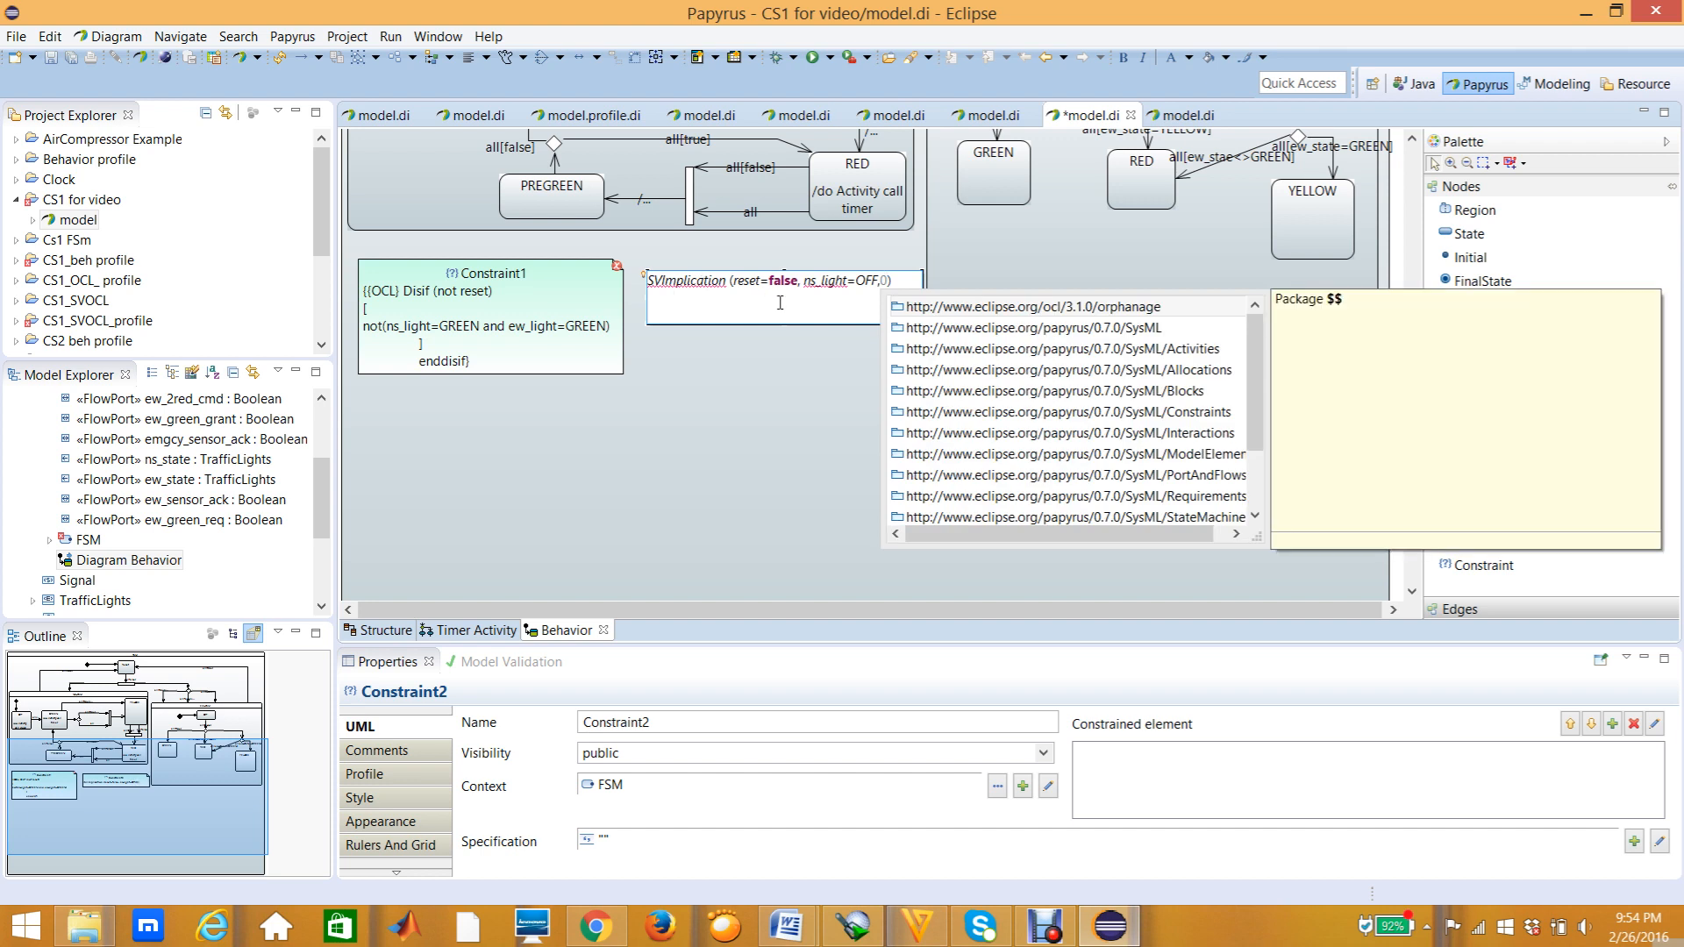
left_click(782, 304)
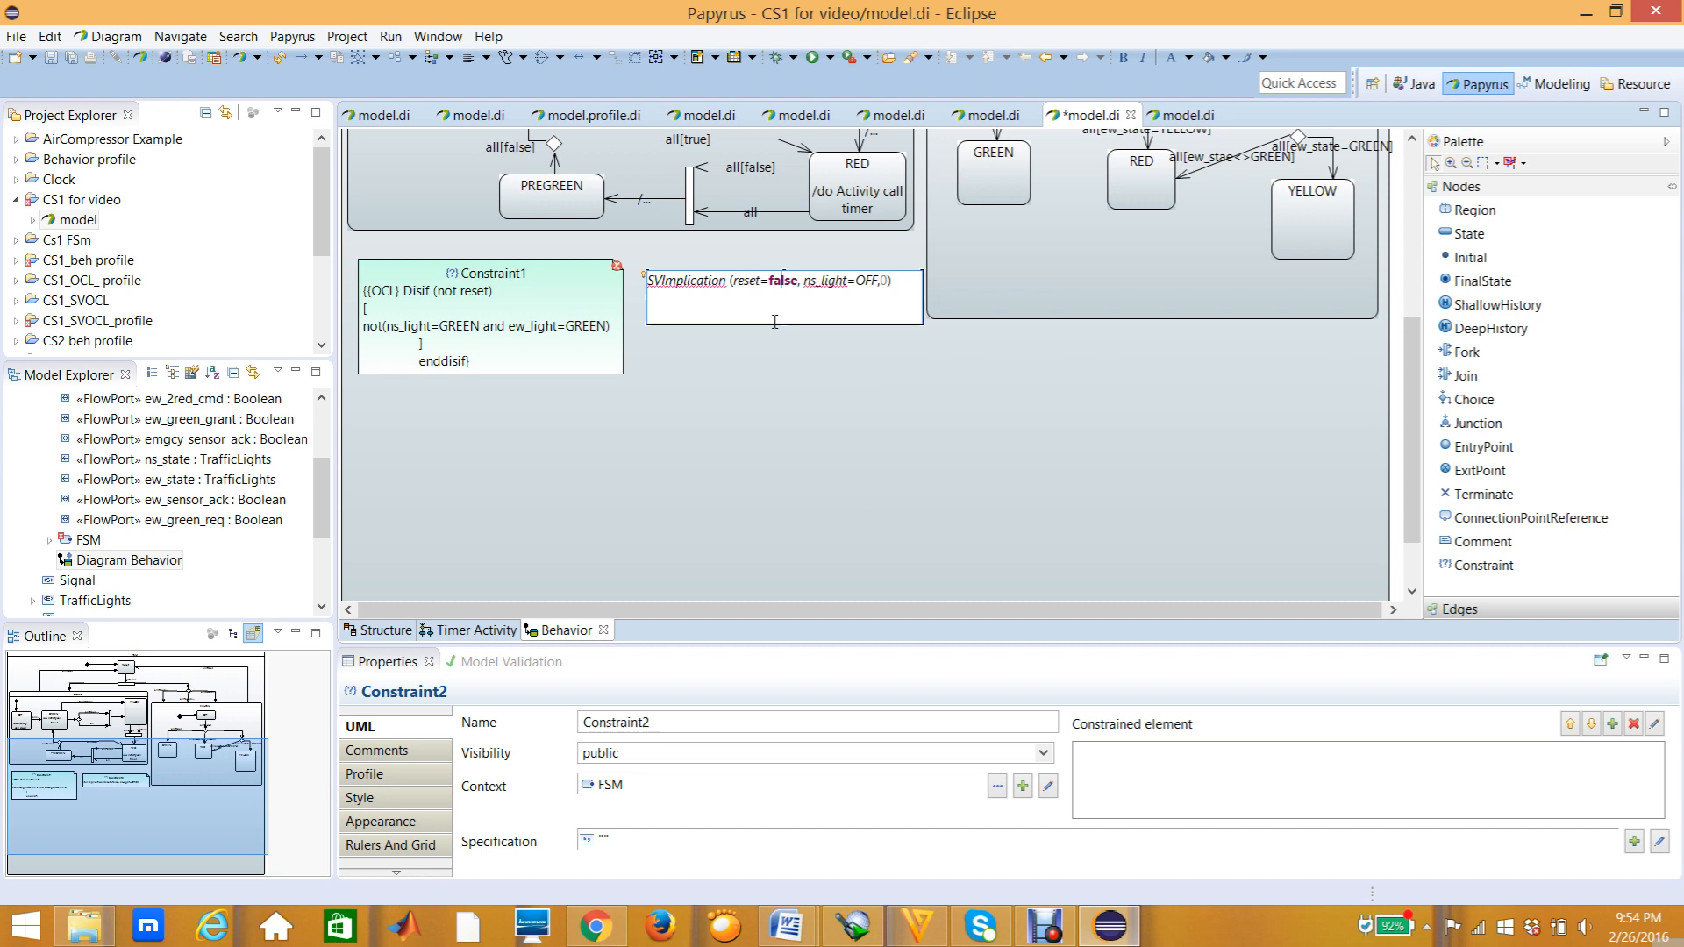
left_click(781, 363)
left_click(737, 270)
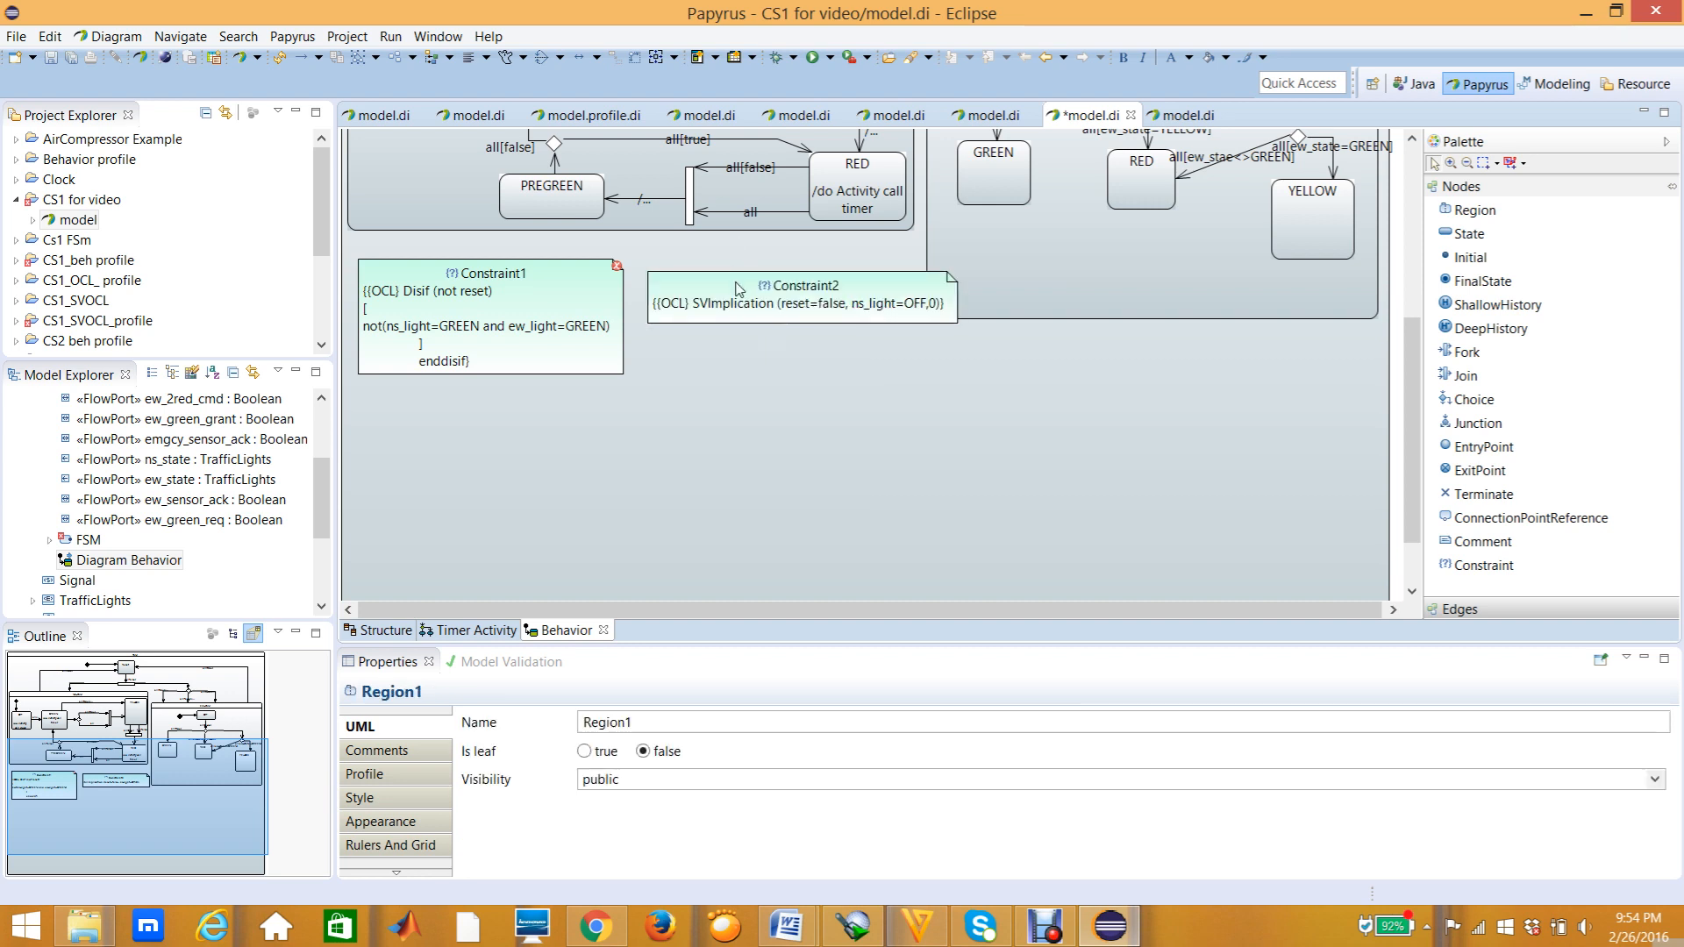
Place Constraint2 flush against Constraint1 at matching height, and narrow it to clear the neighbouring state containing GREEN, RED and YELLOW.
left_click_drag(739, 290, 774, 375)
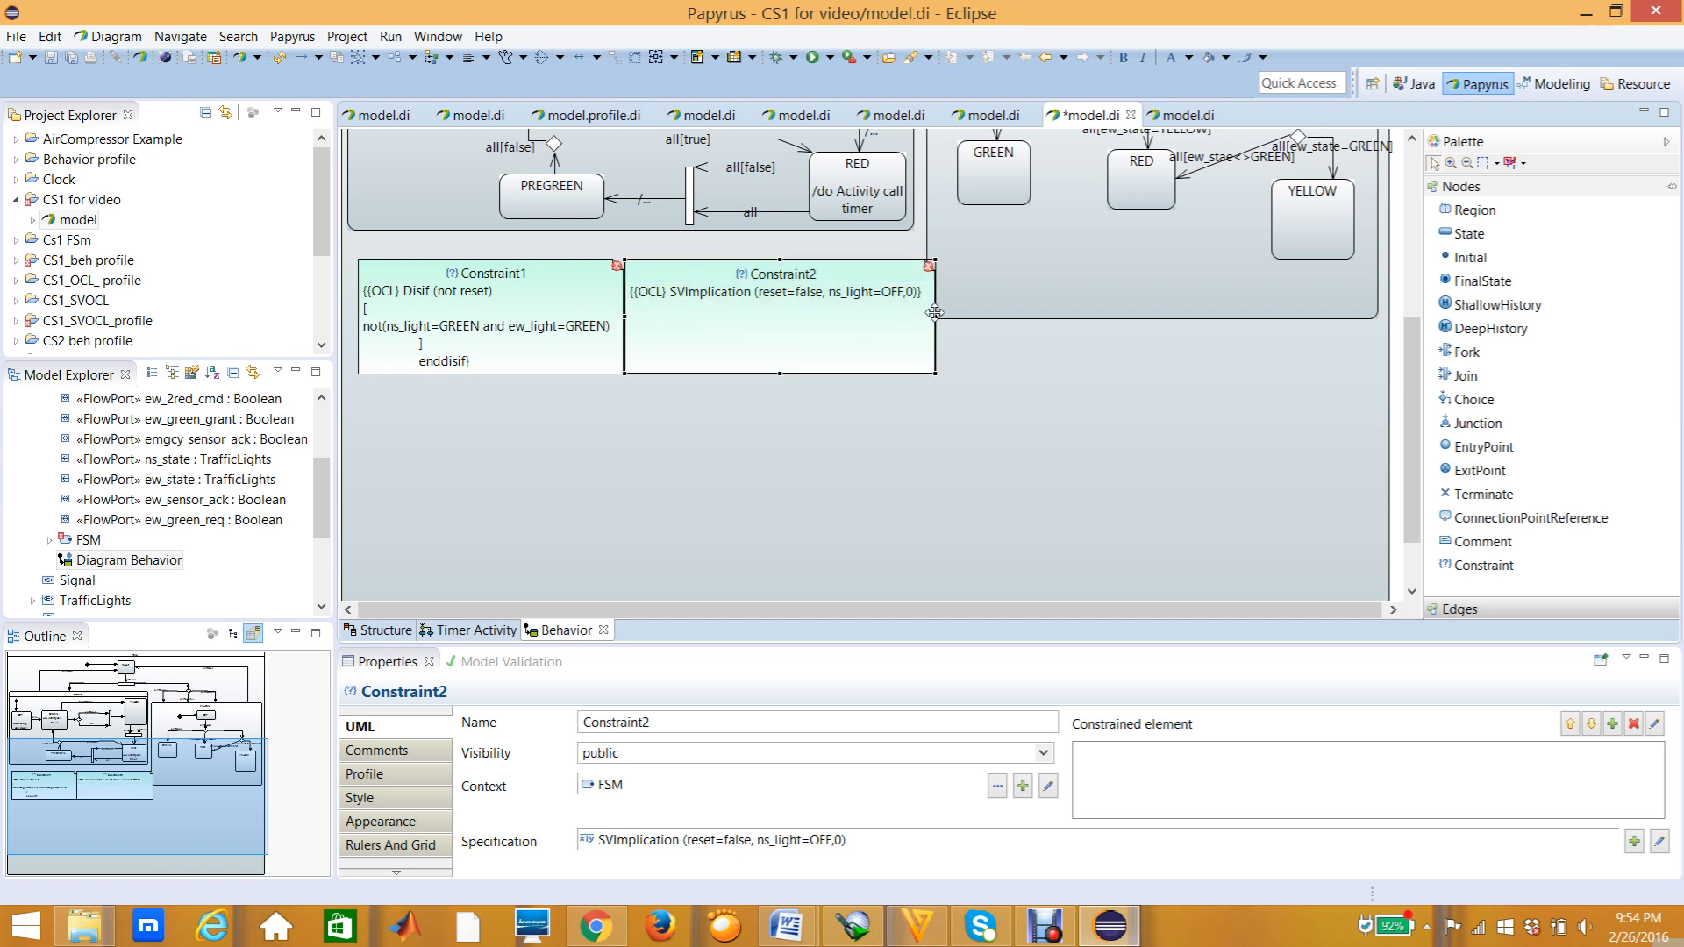
left_click_drag(935, 317, 920, 317)
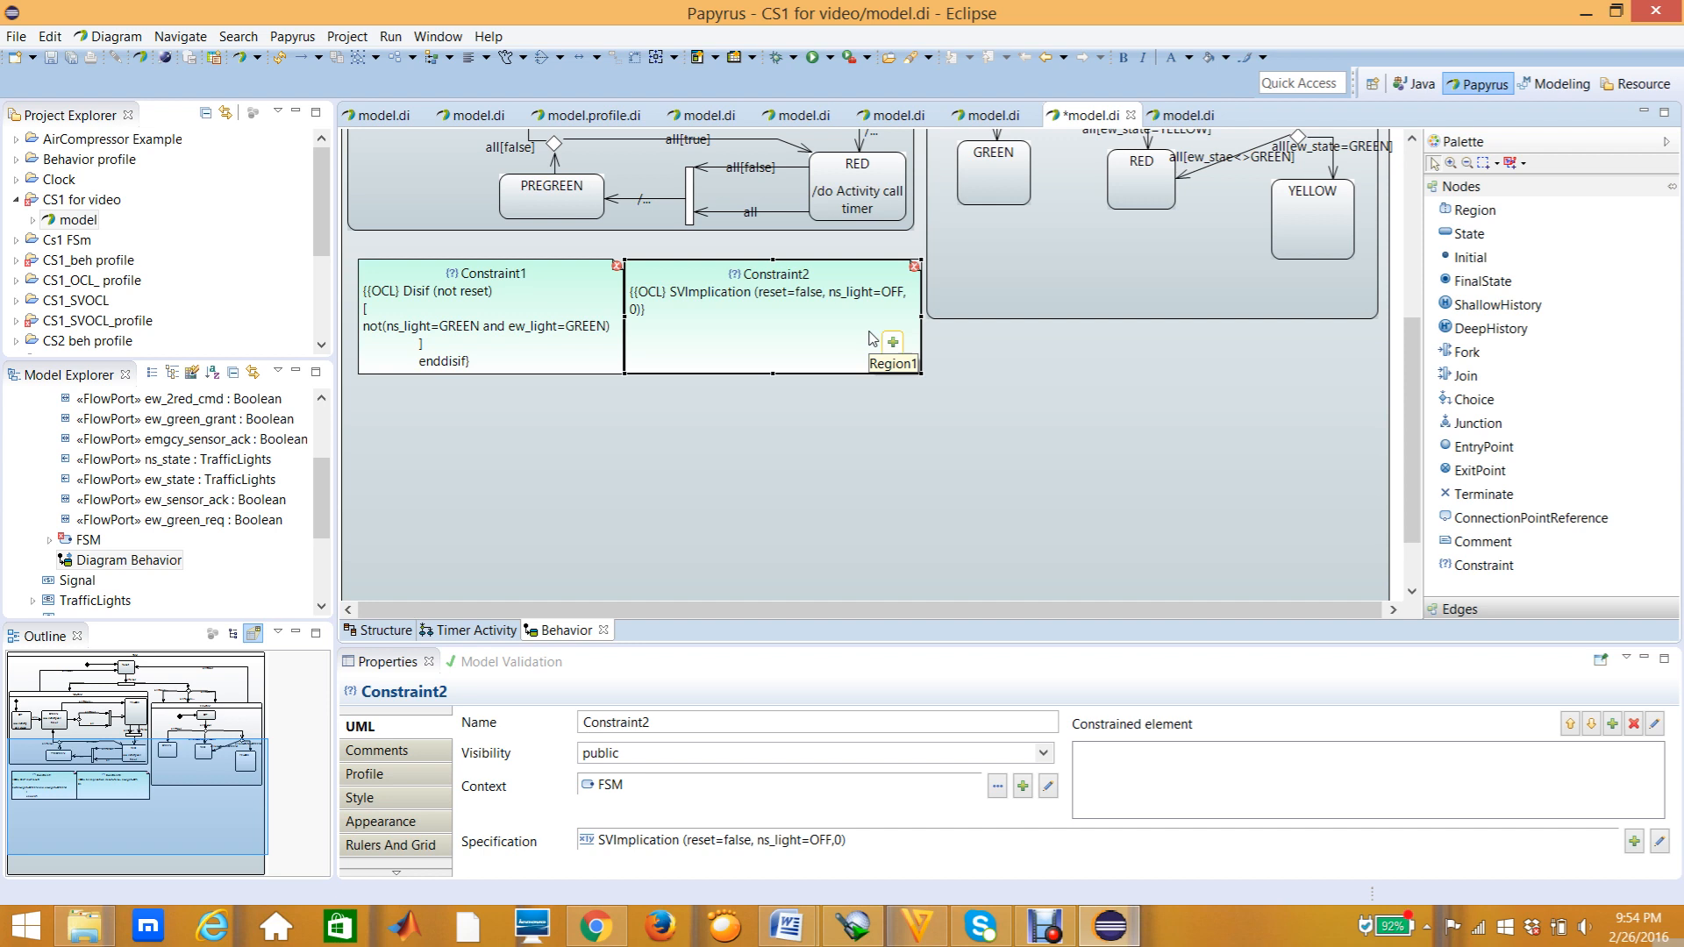
left_click(823, 417)
Add a third constraint to the region, in the empty area below Constraint1.
mouse_move(823, 417)
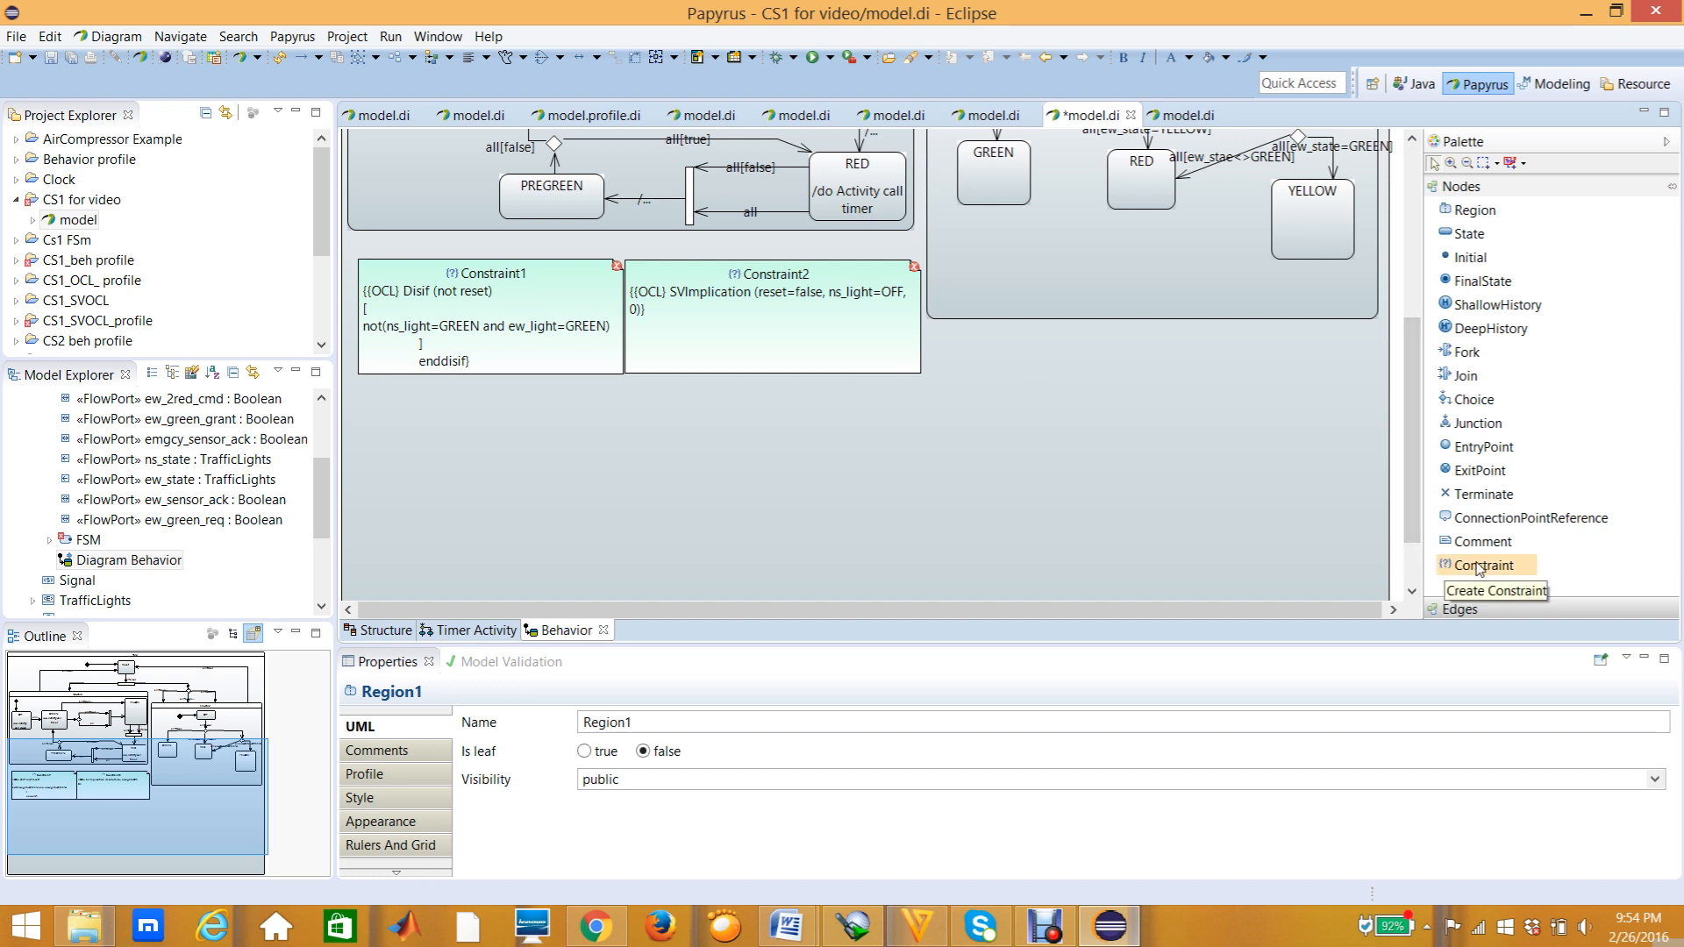
left_click(1480, 569)
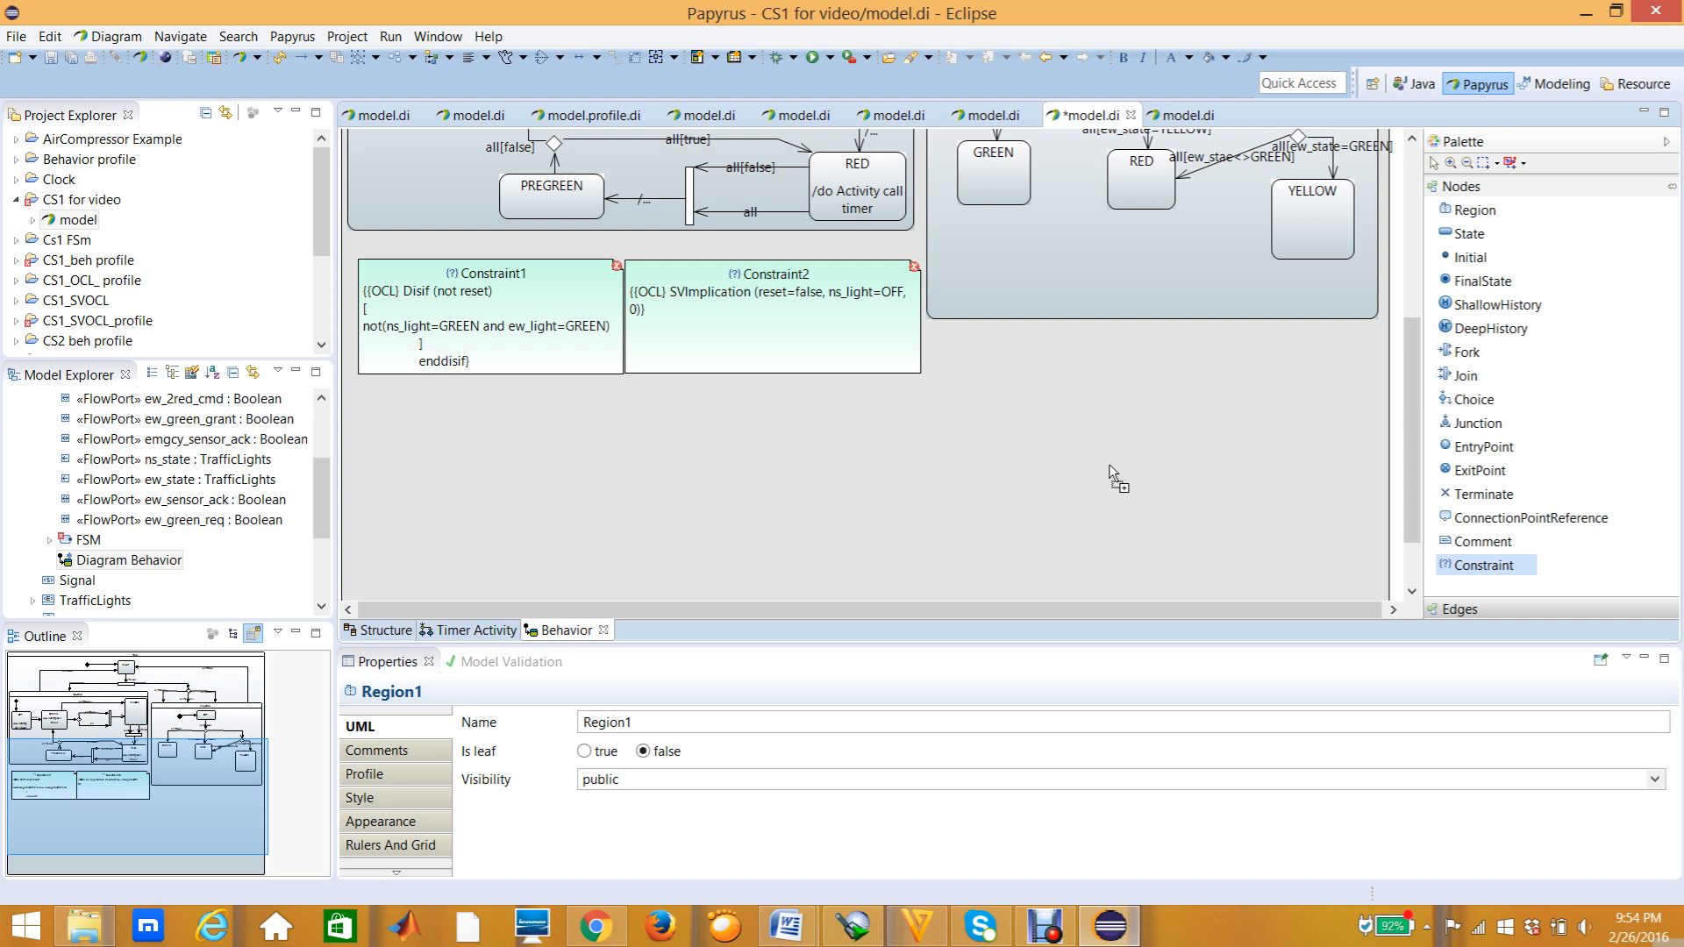
left_click(372, 403)
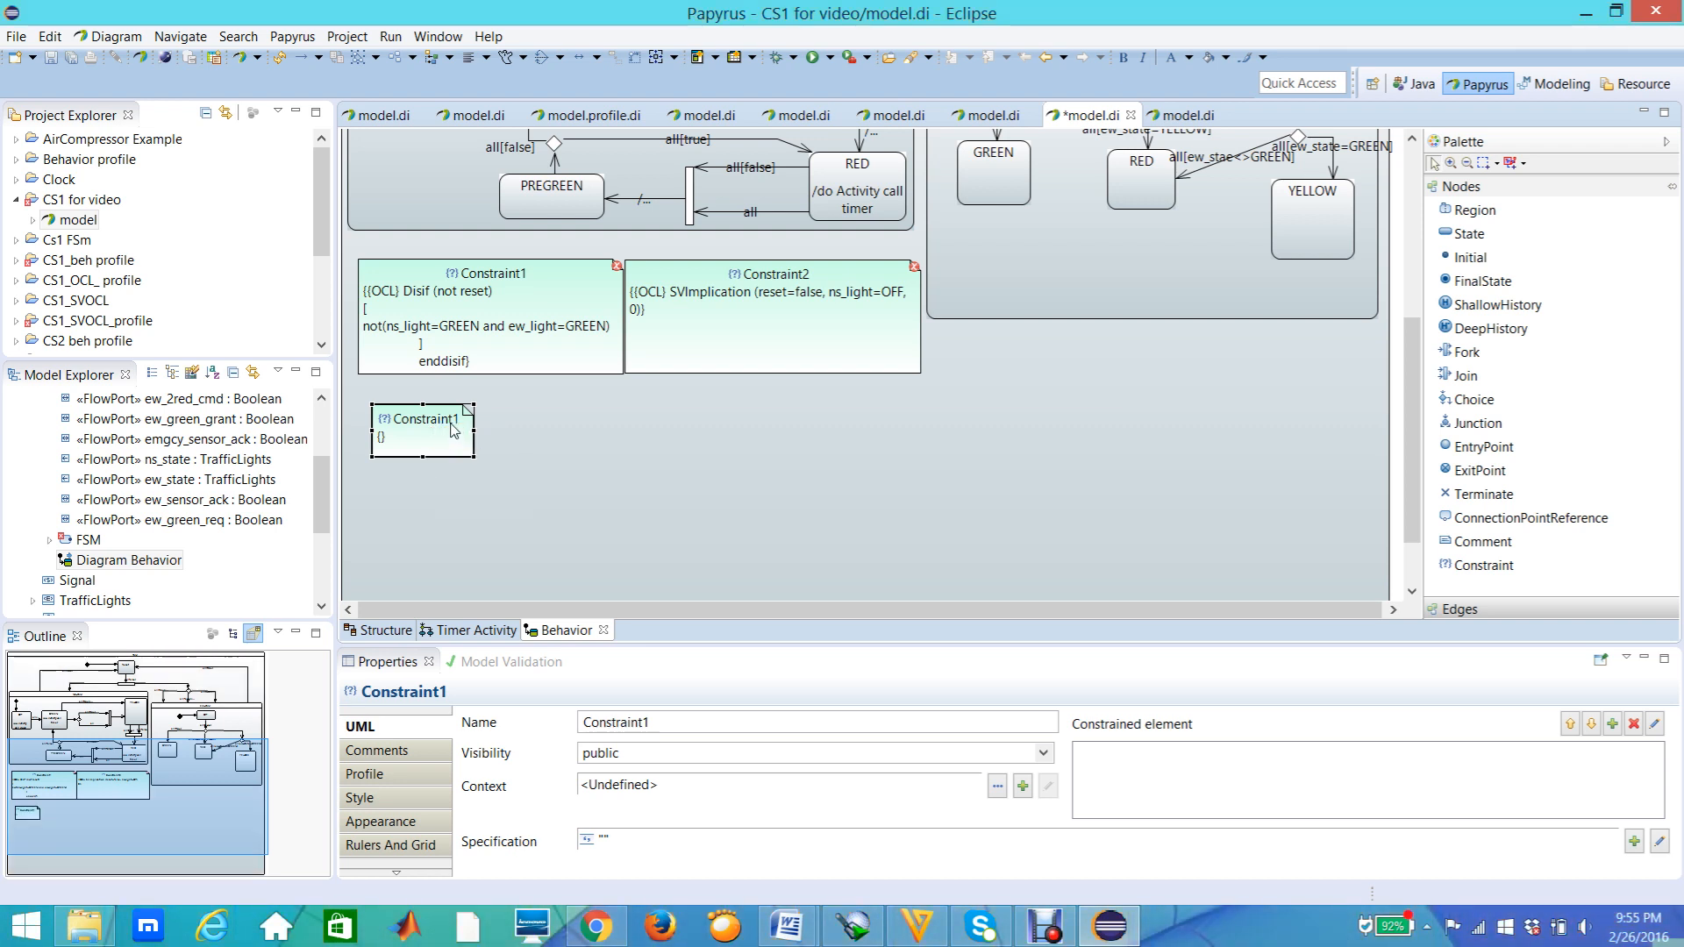
Move the new empty constraint directly beneath Constraint1, aligned with its left edge.
left_click(422, 420)
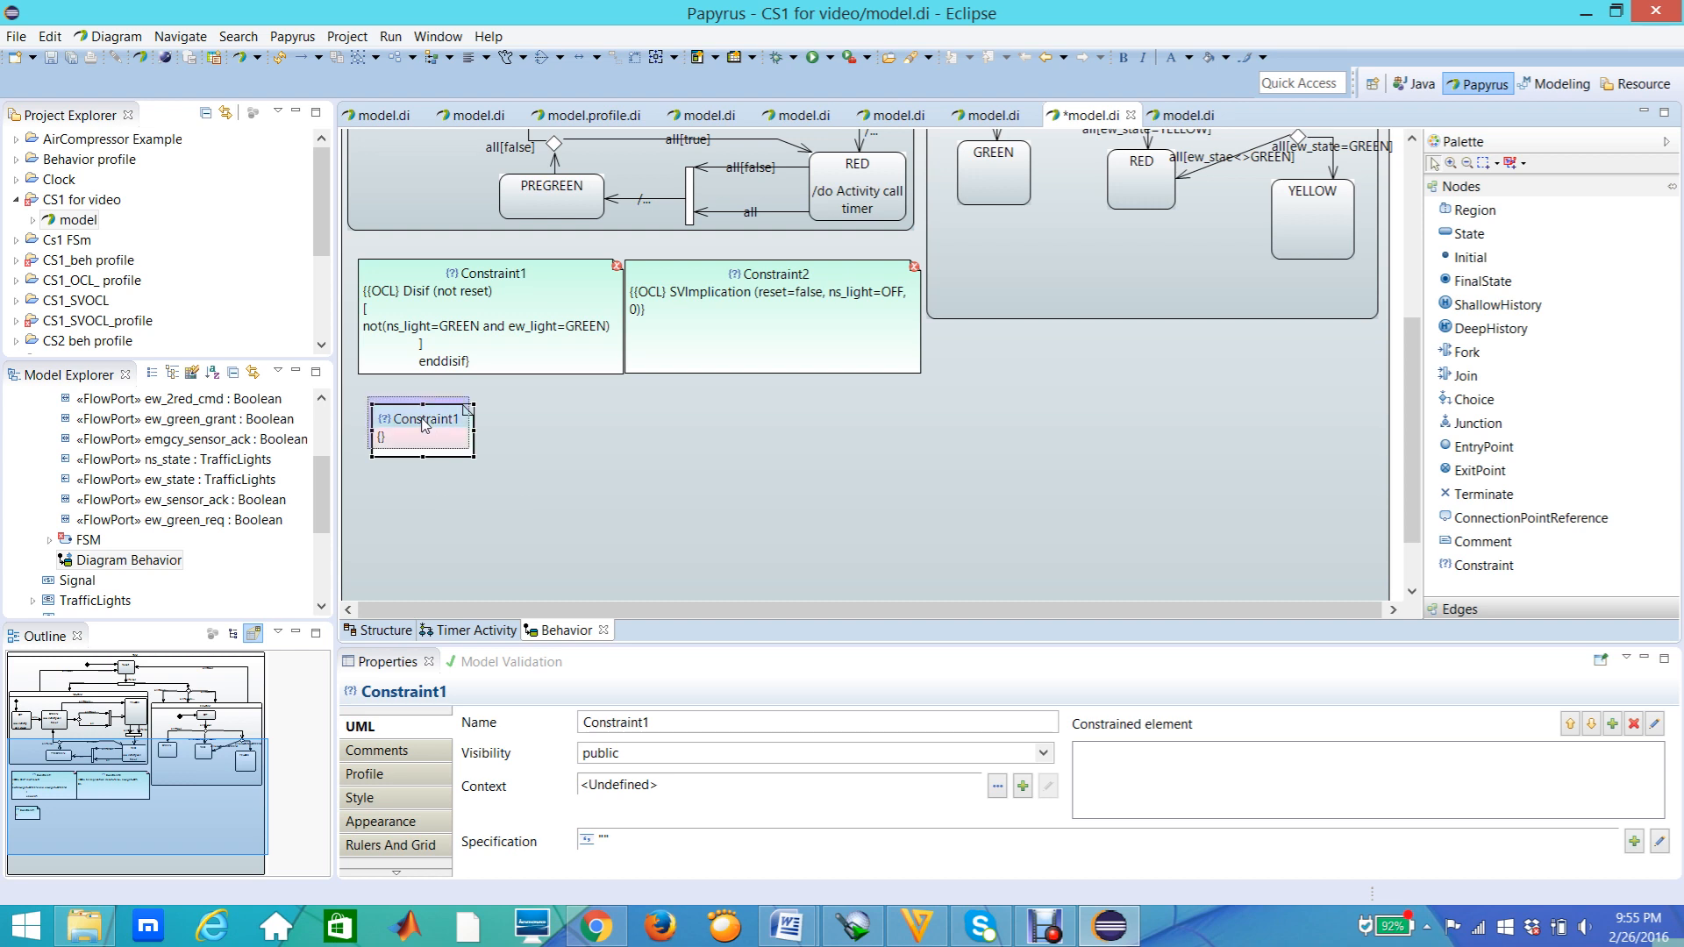
left_click_drag(422, 420, 416, 411)
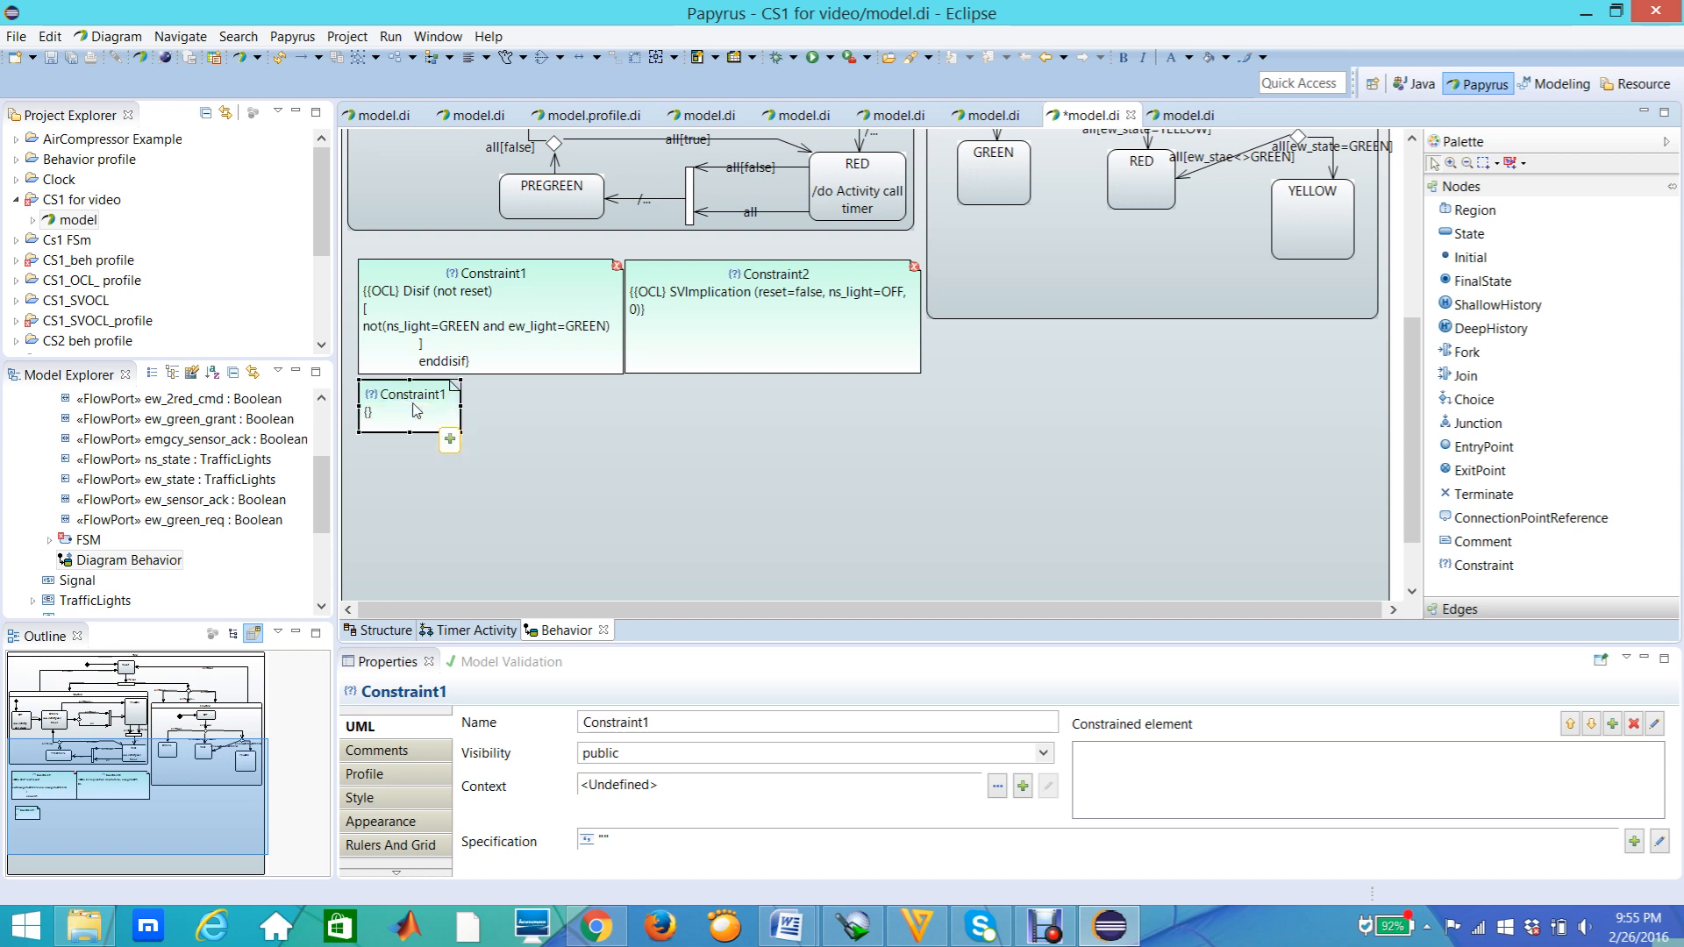
left_click(516, 424)
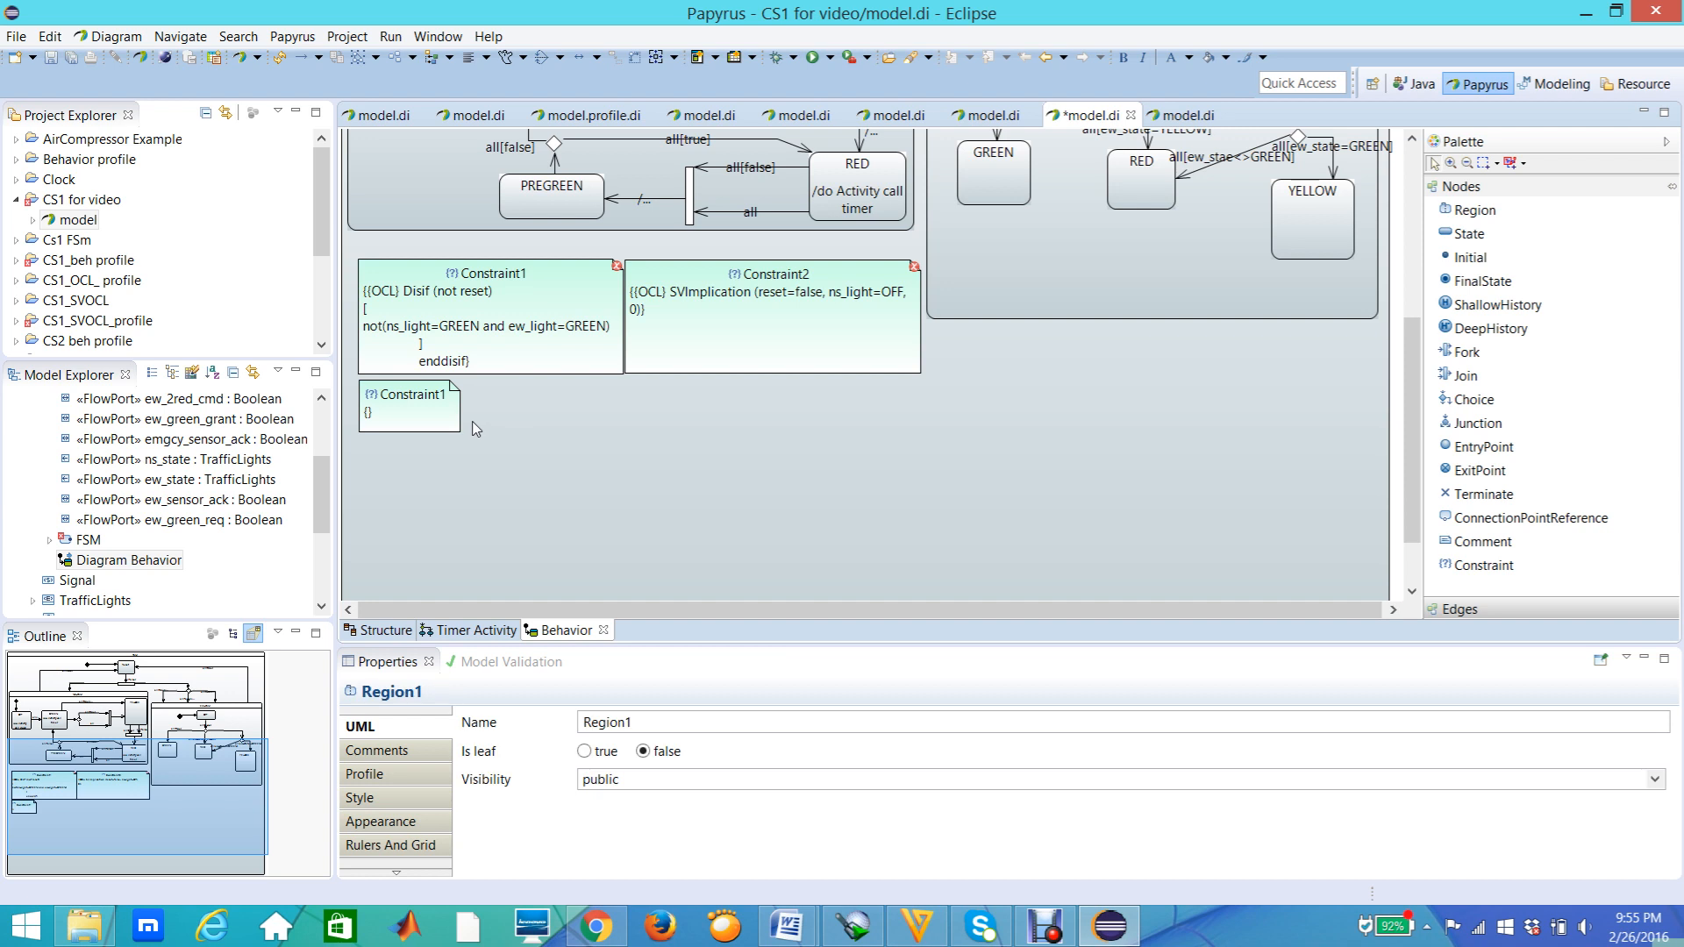
Rename the new empty constraint below Constraint1 as Constraint3.
left_click(424, 425)
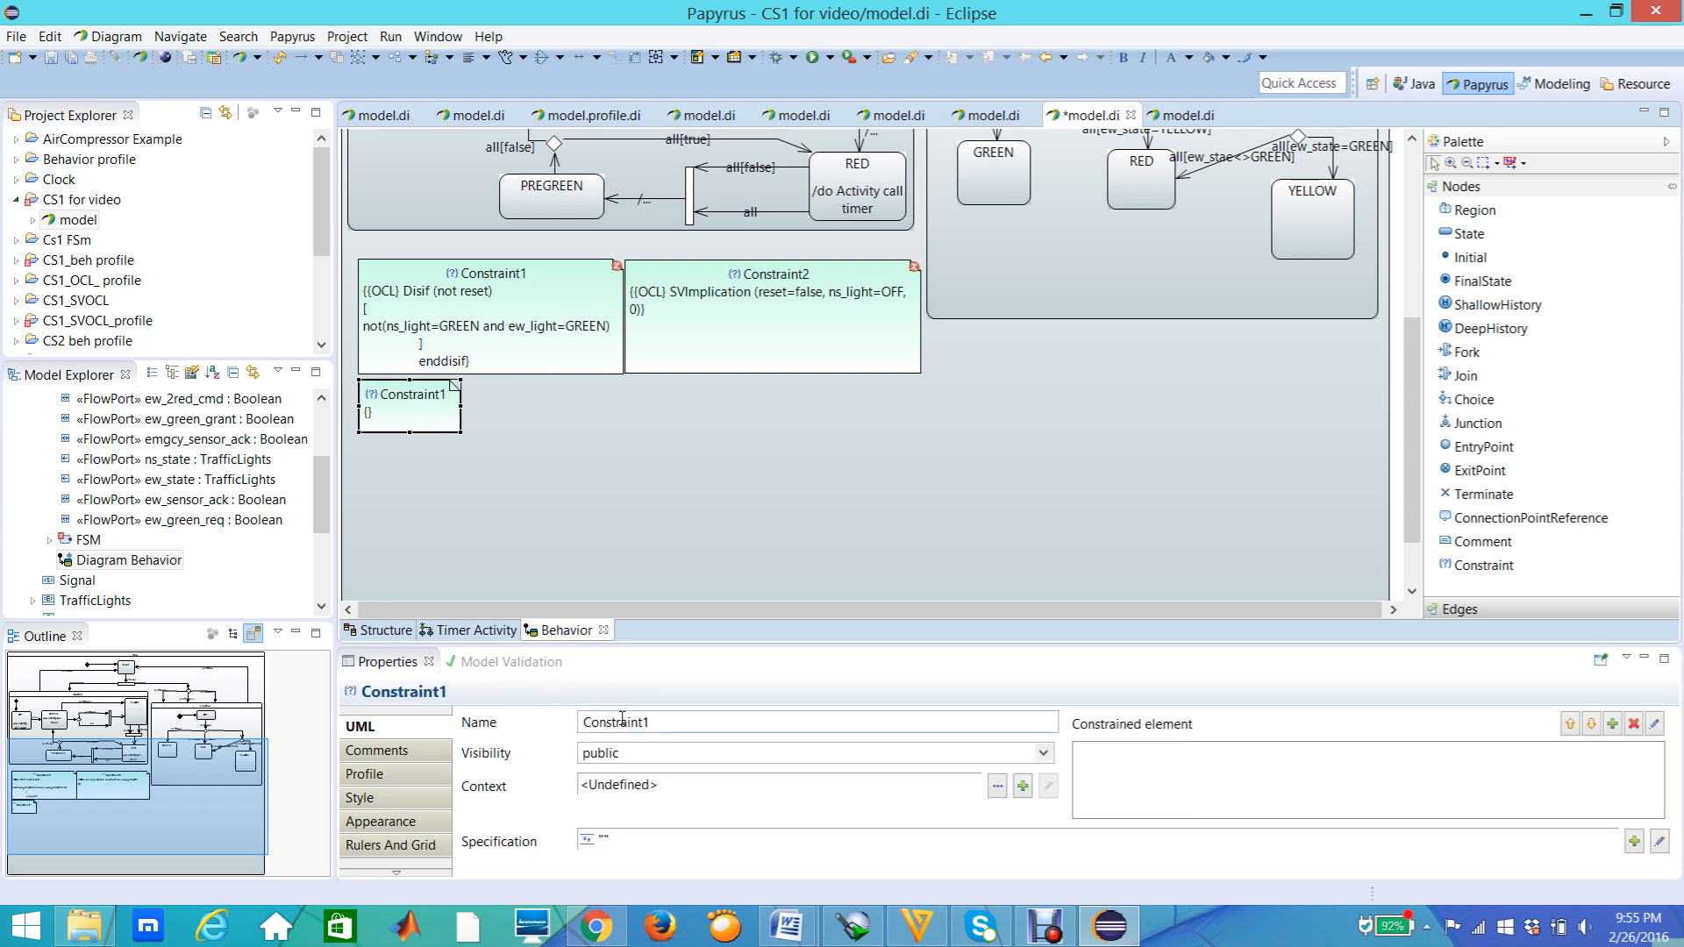
left_click(383, 732)
left_click(665, 722)
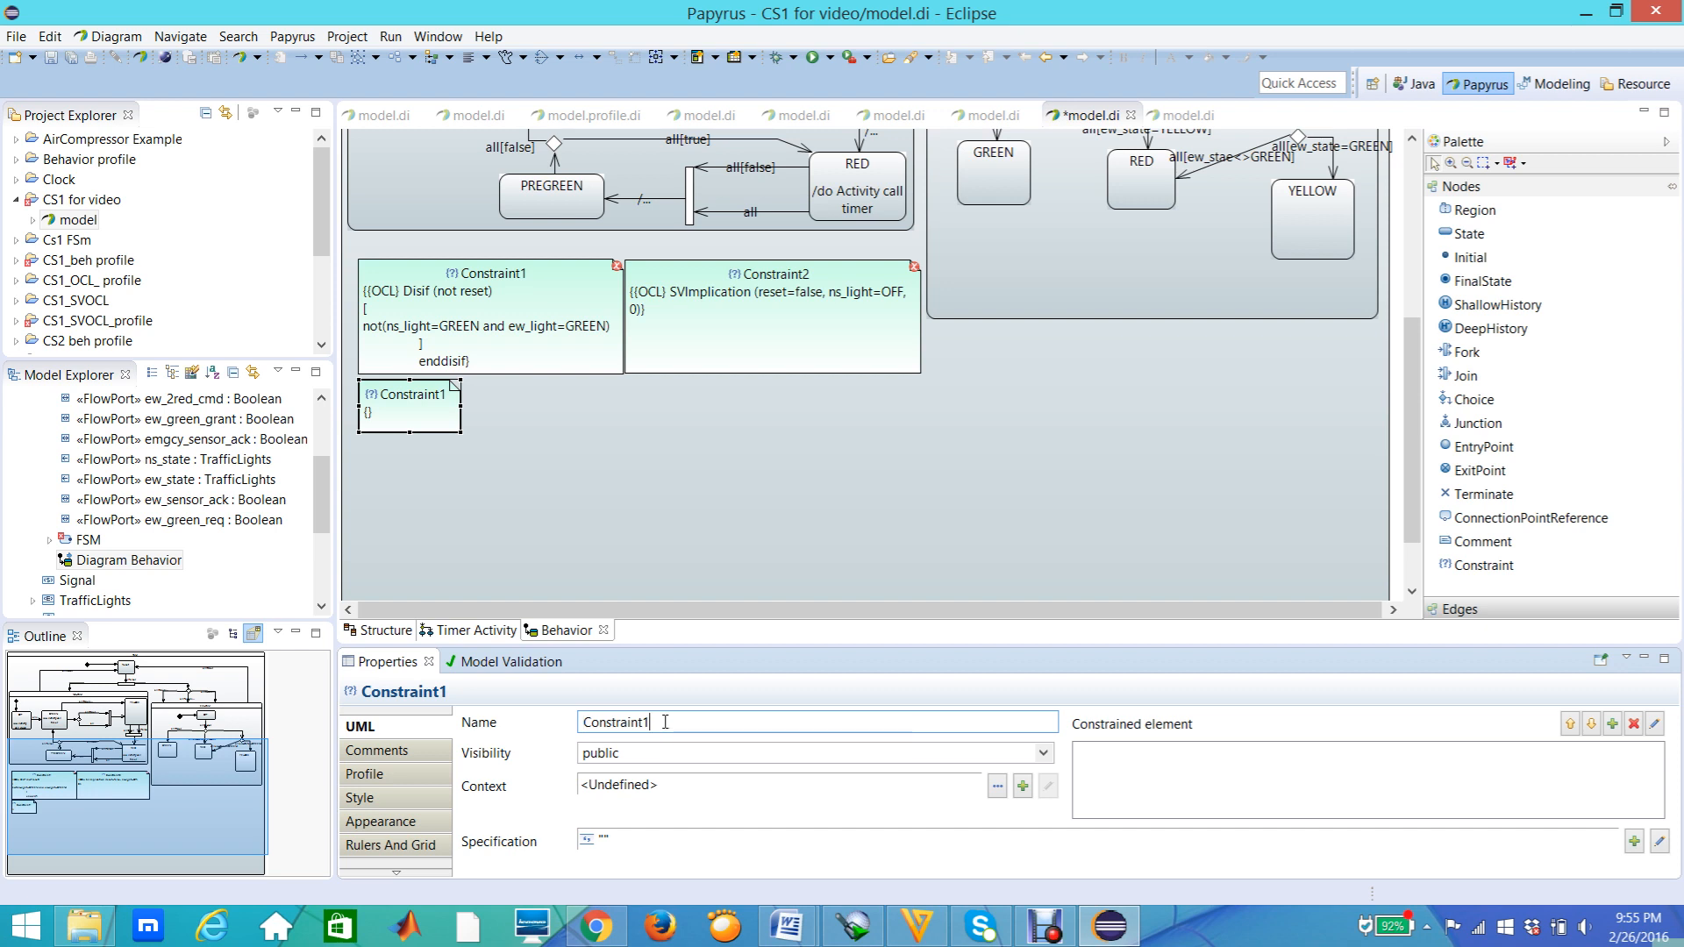
key("BackSpace")
type("3")
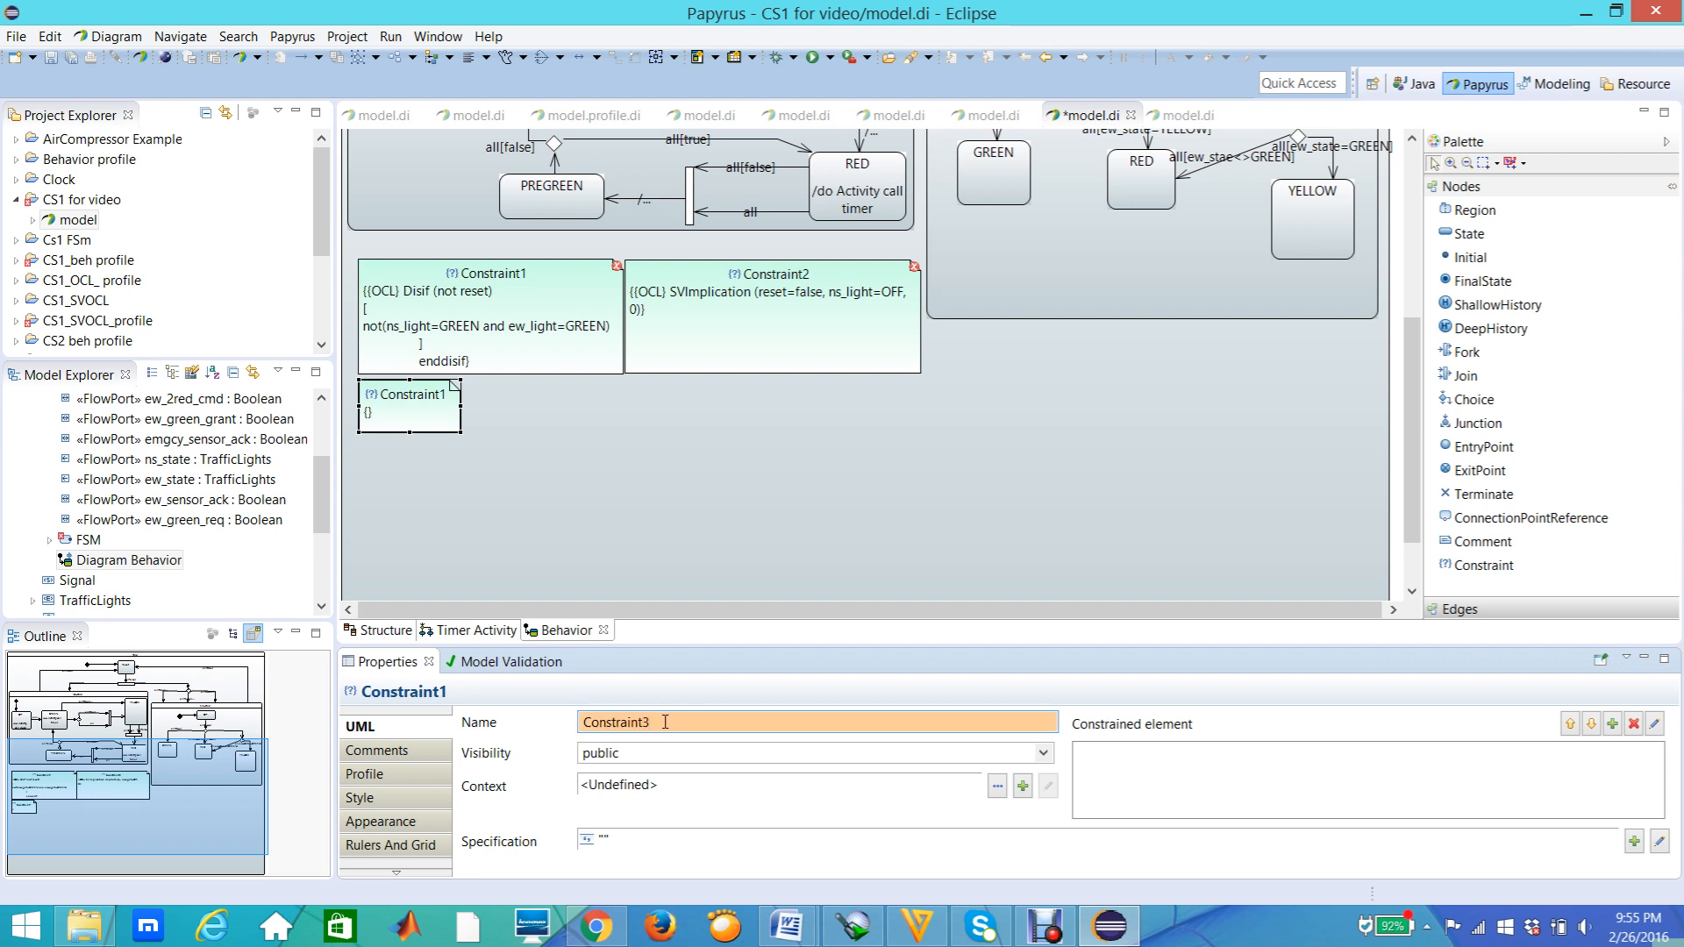
key("Return")
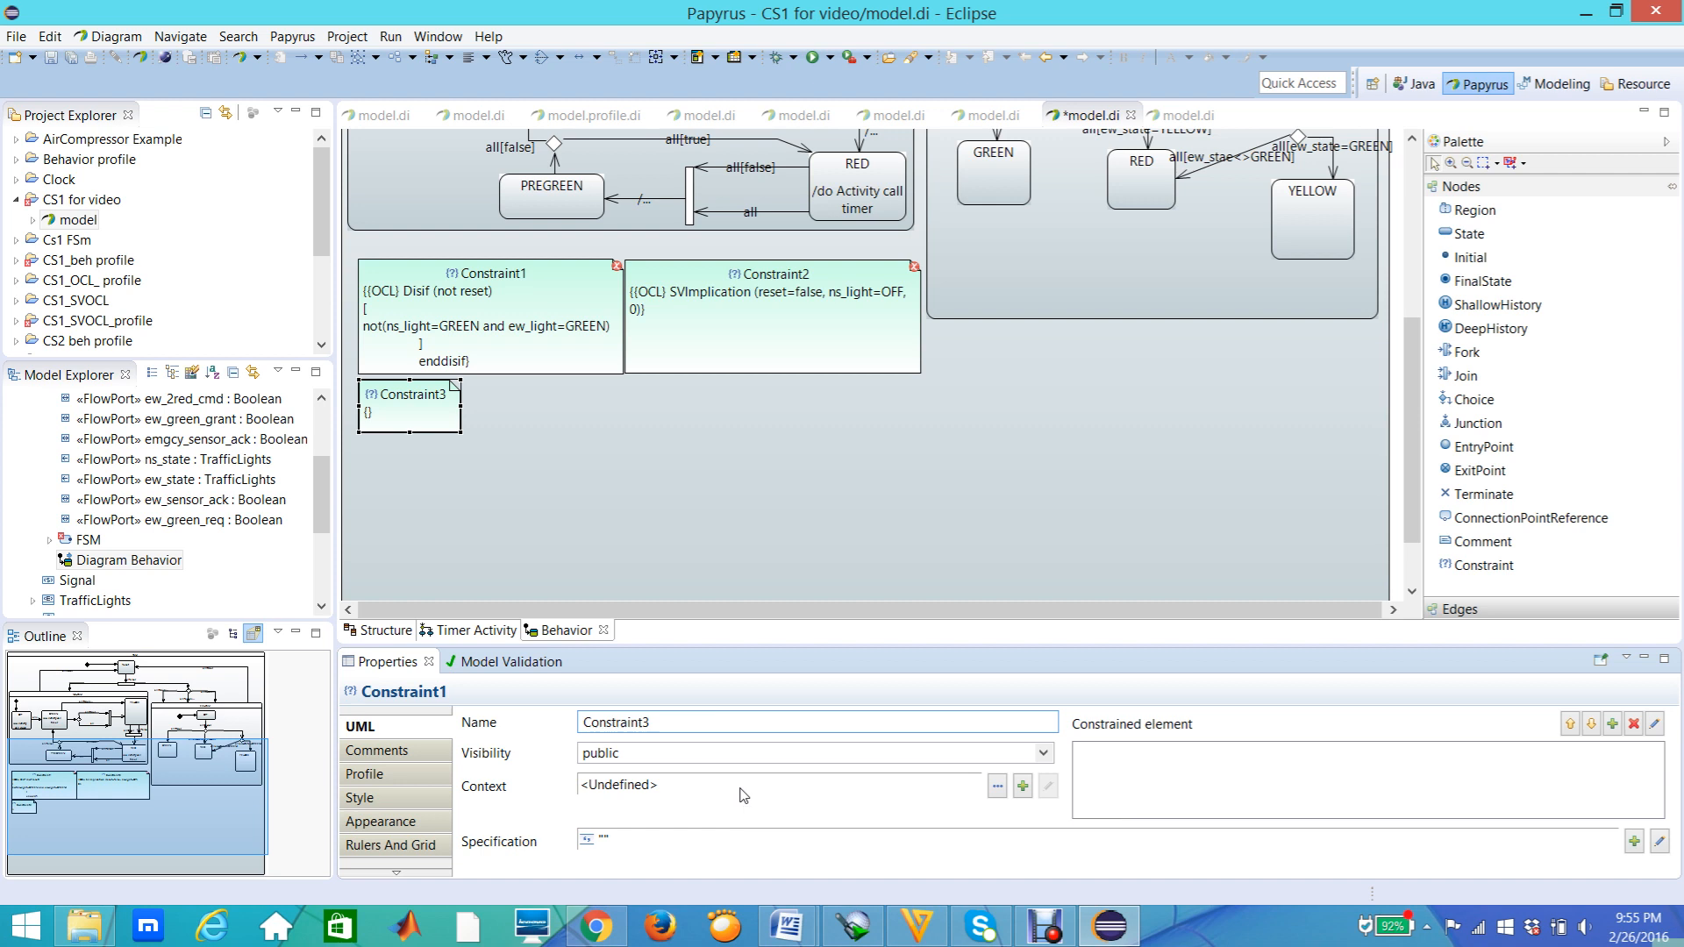
Set Constraint3's context to FSM from the Traffic Lights Controller block in SysMLmodel.
left_click(997, 789)
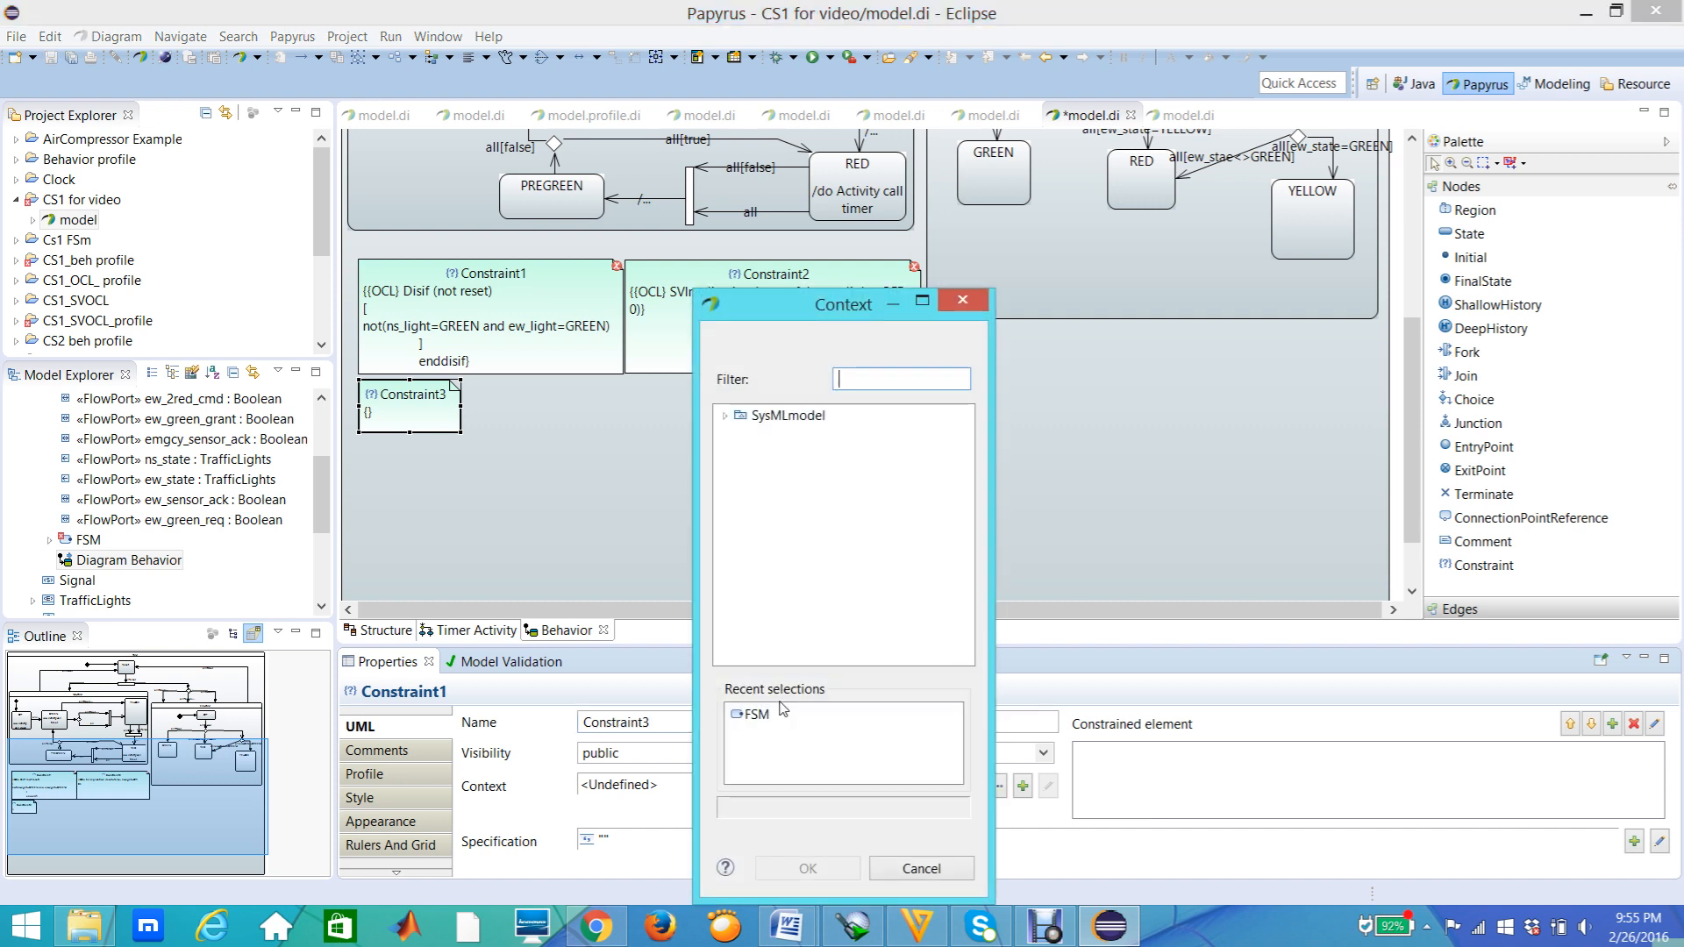
double_click(772, 416)
left_click(744, 436)
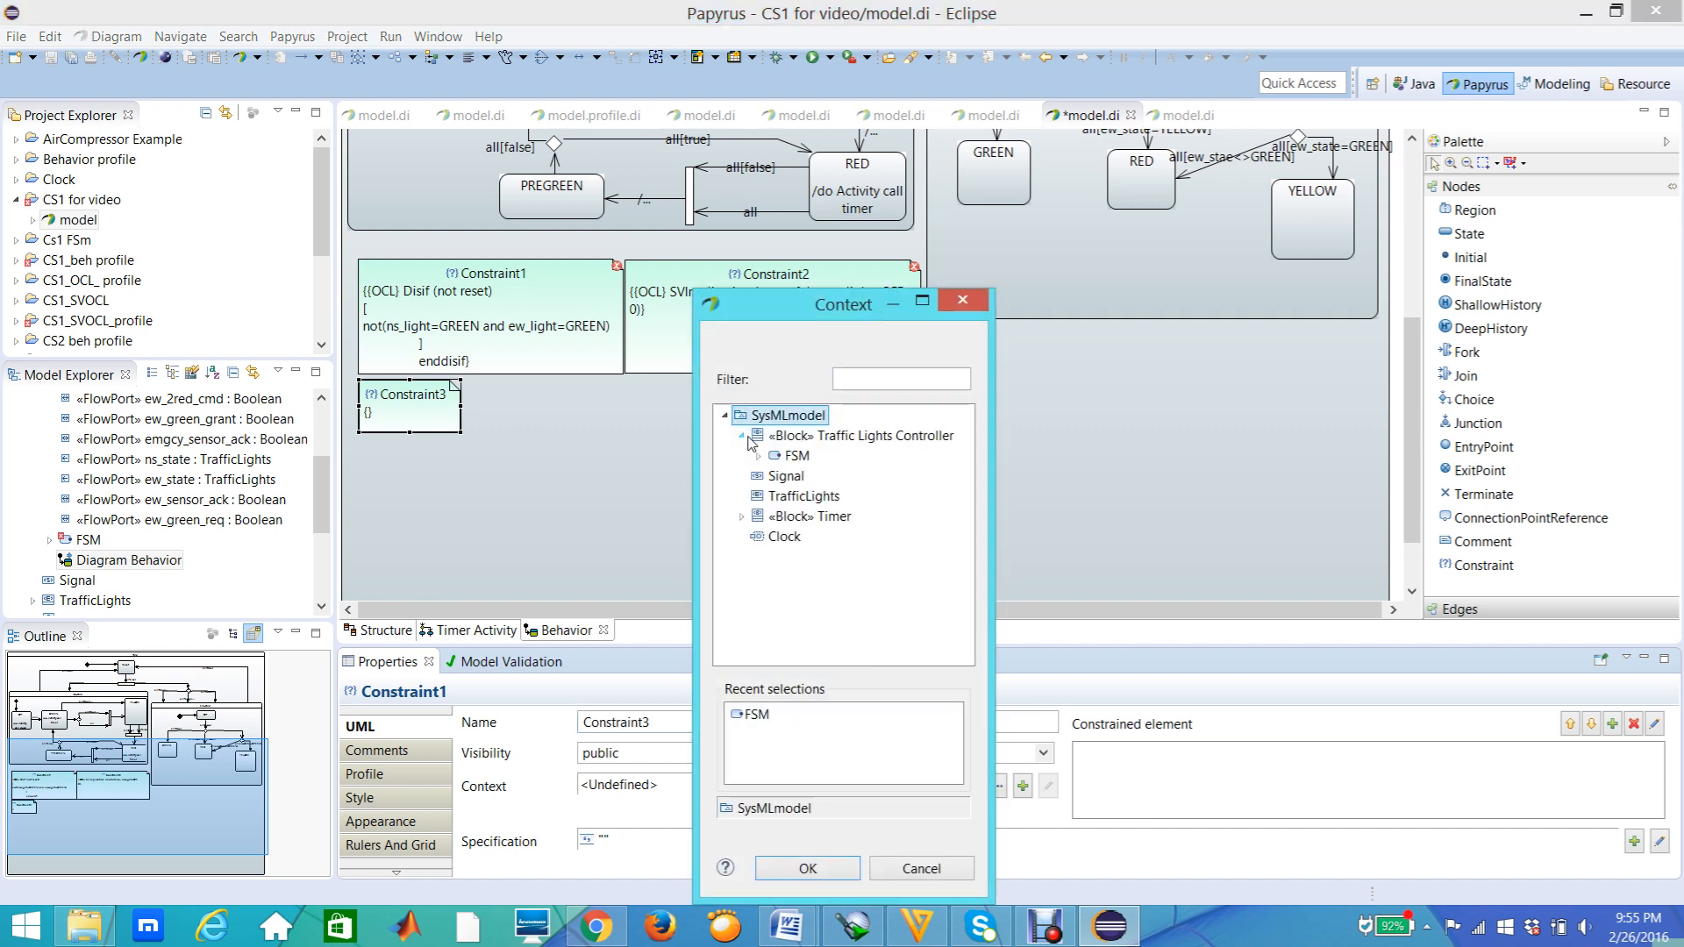
left_click(780, 456)
left_click(783, 457)
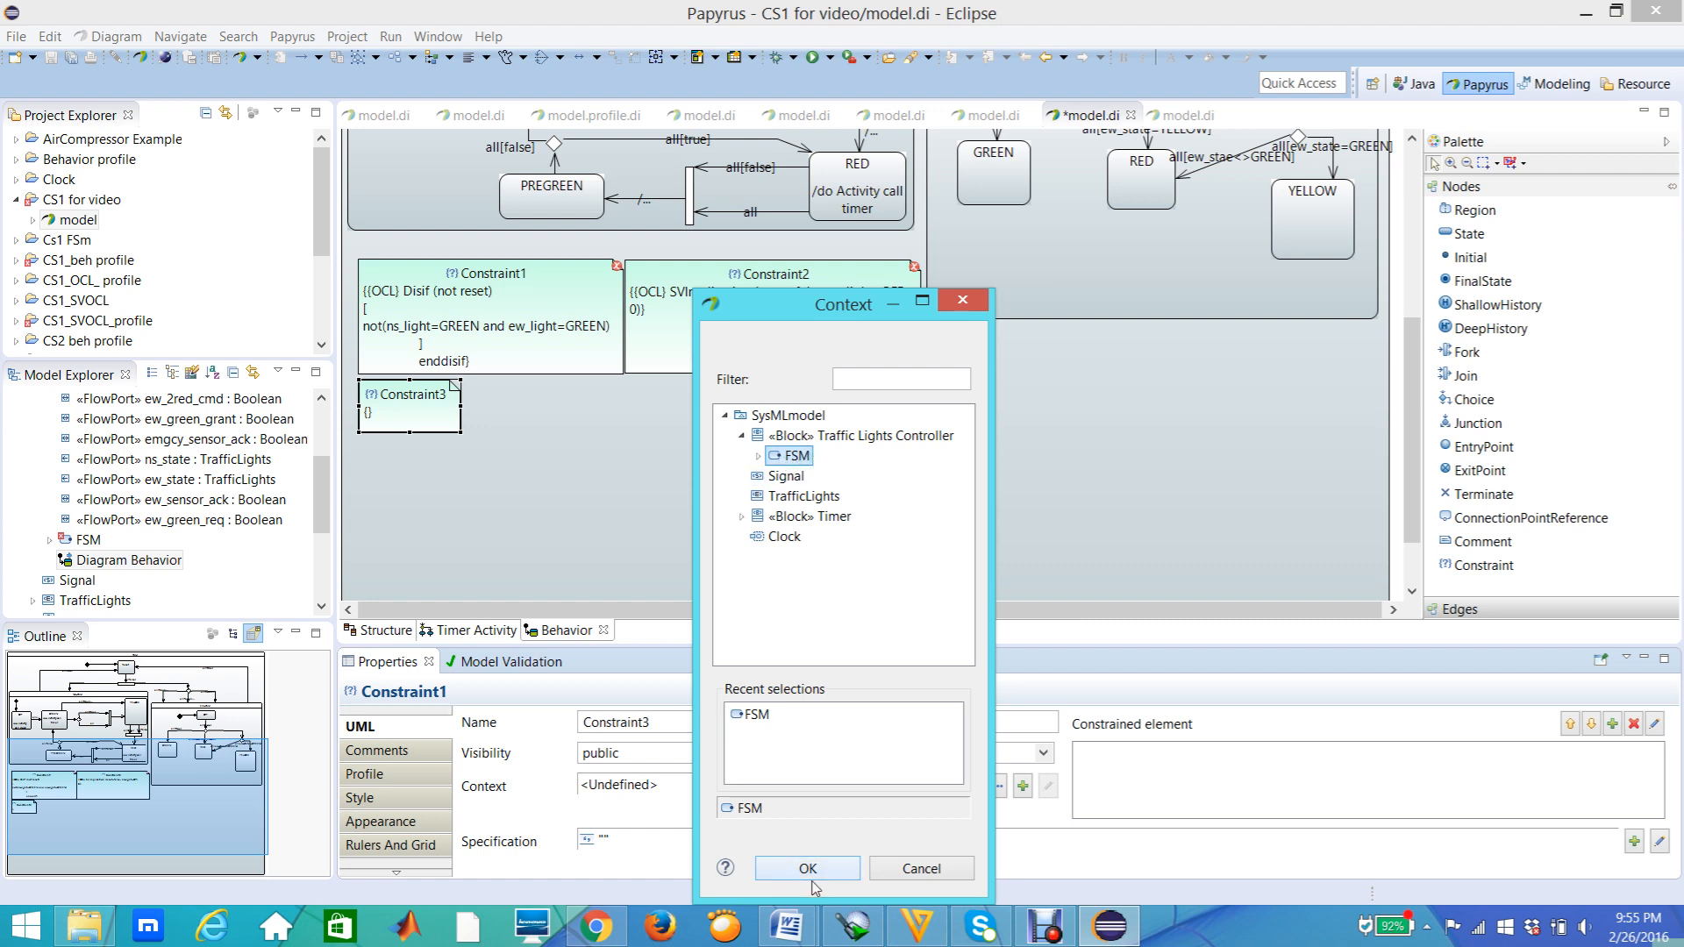
left_click(834, 869)
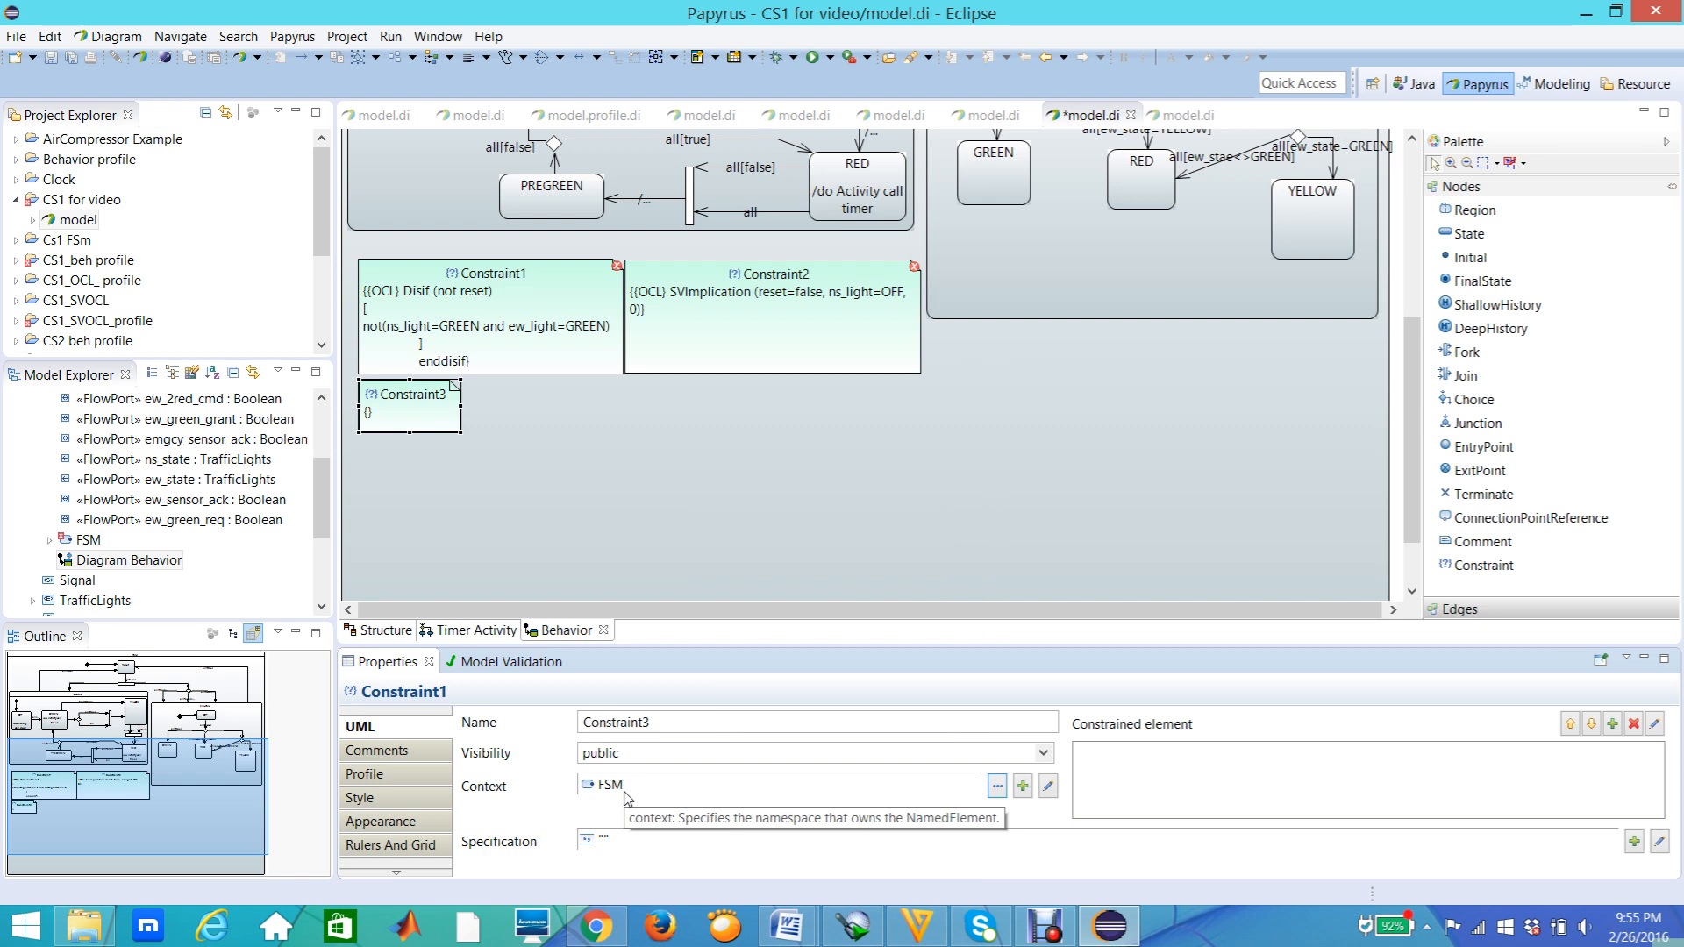
Enter "SVImplication(reset=false, ew_lifgt=OFF, 0)" as Constraint3's specification, keeping the text open for editing.
left_click(424, 420)
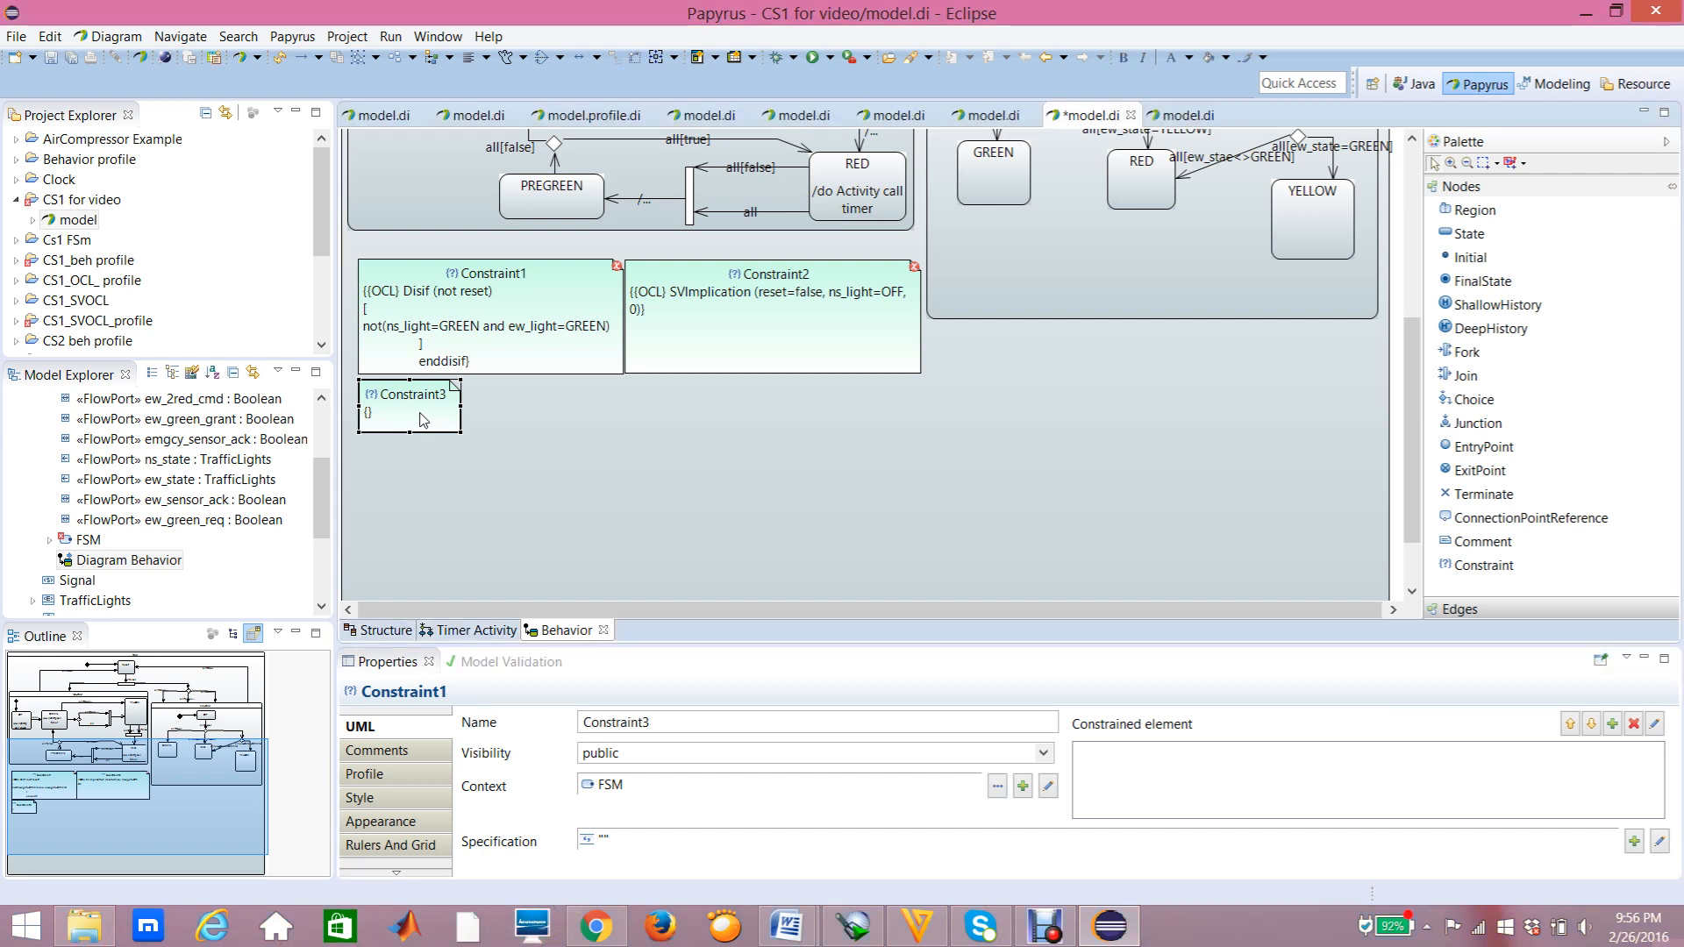
left_click(424, 420)
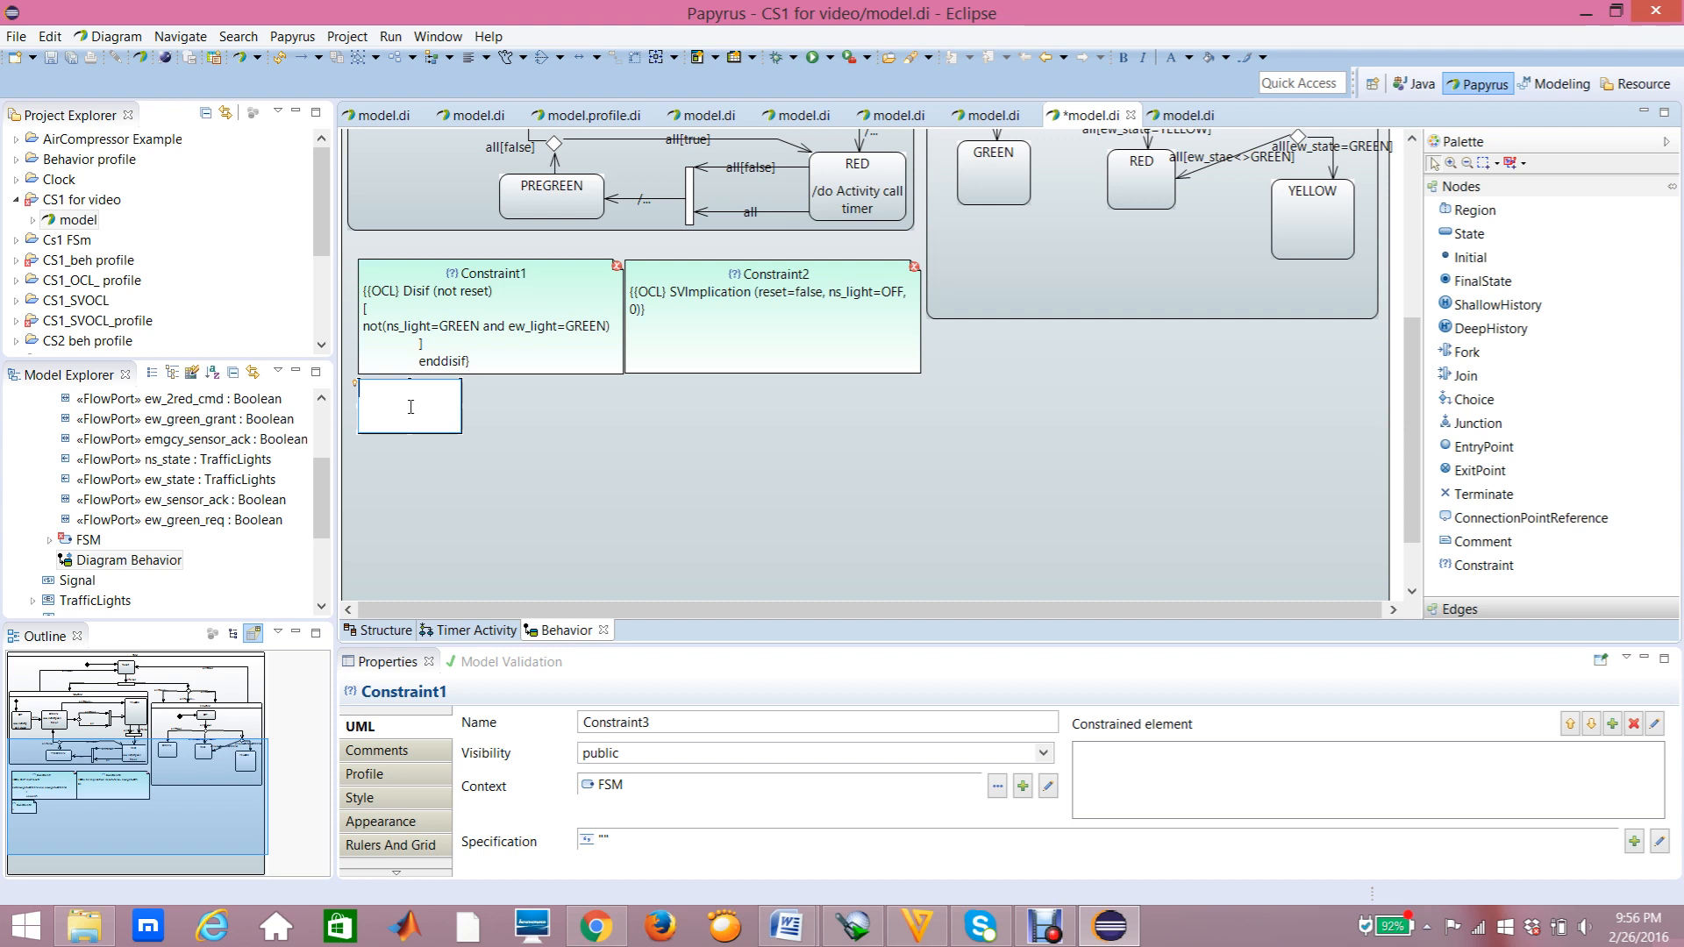
type("SVImplication()")
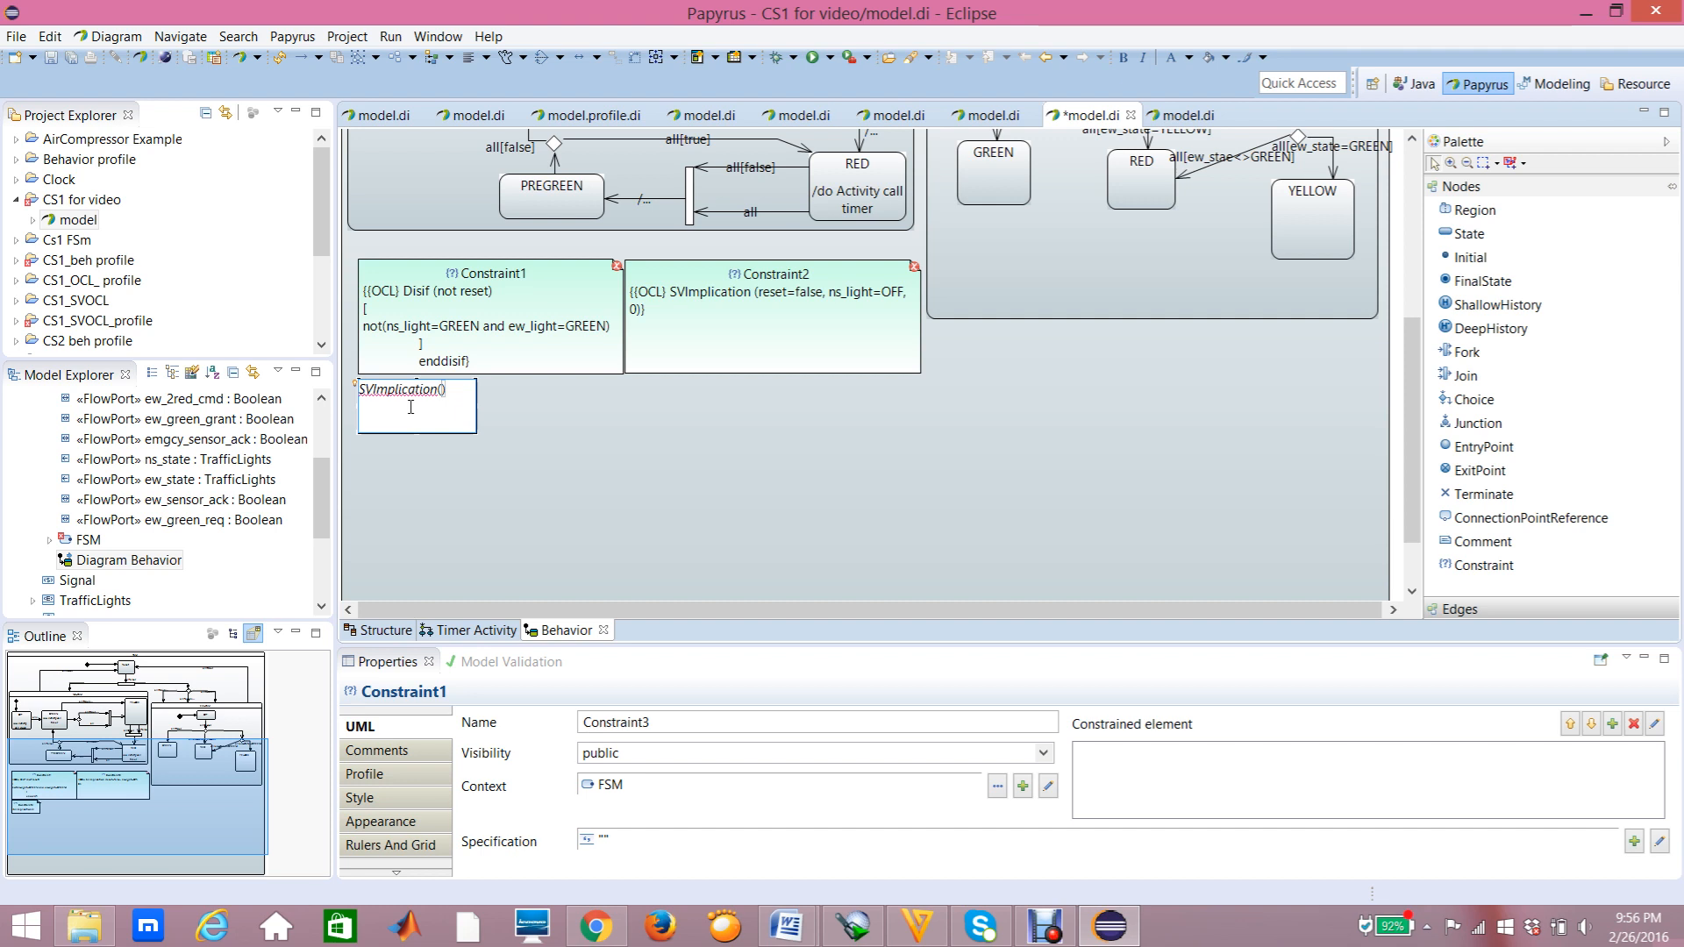
type("reset")
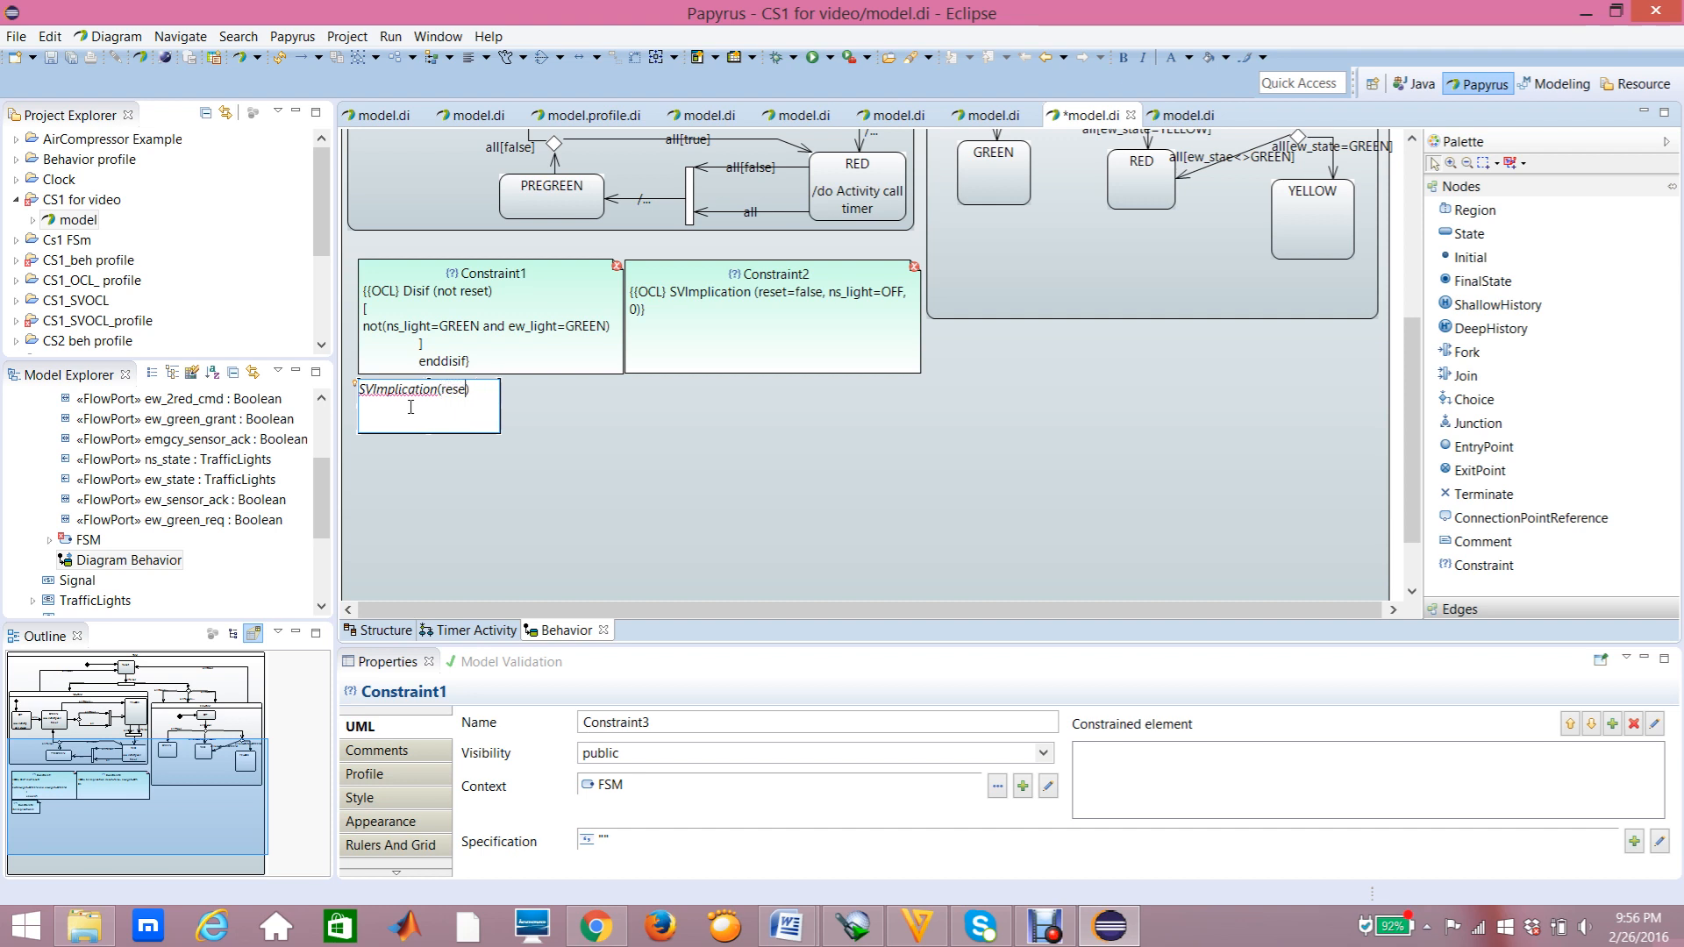
type("=false")
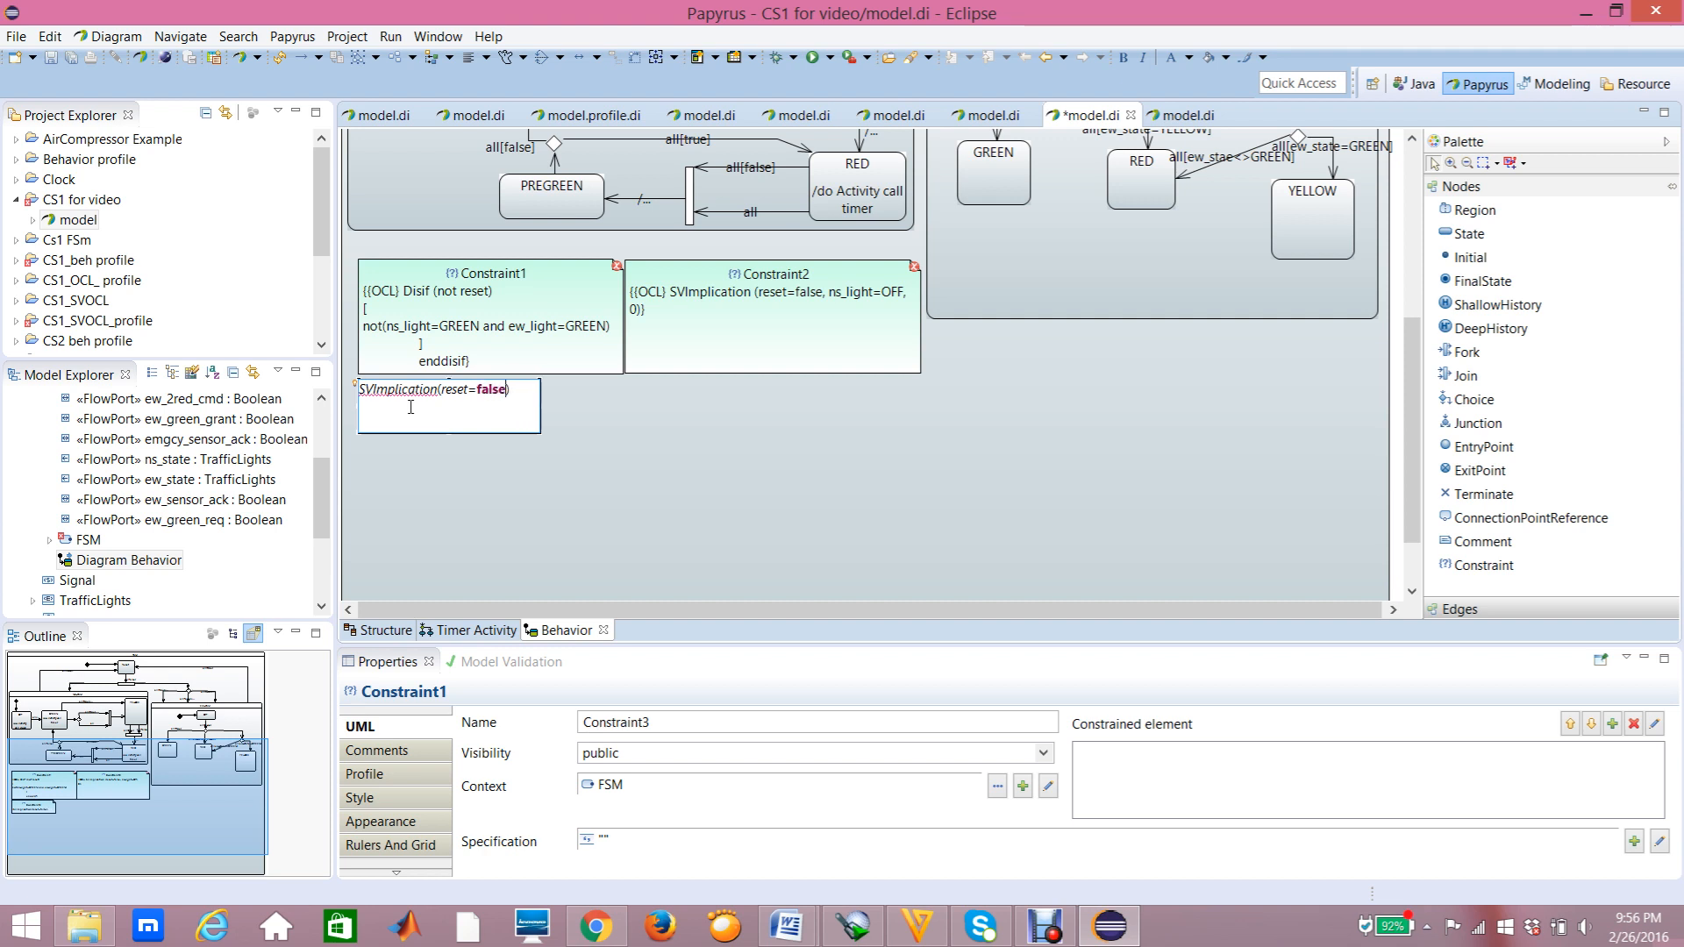
type(", ew_lifgt=OFF")
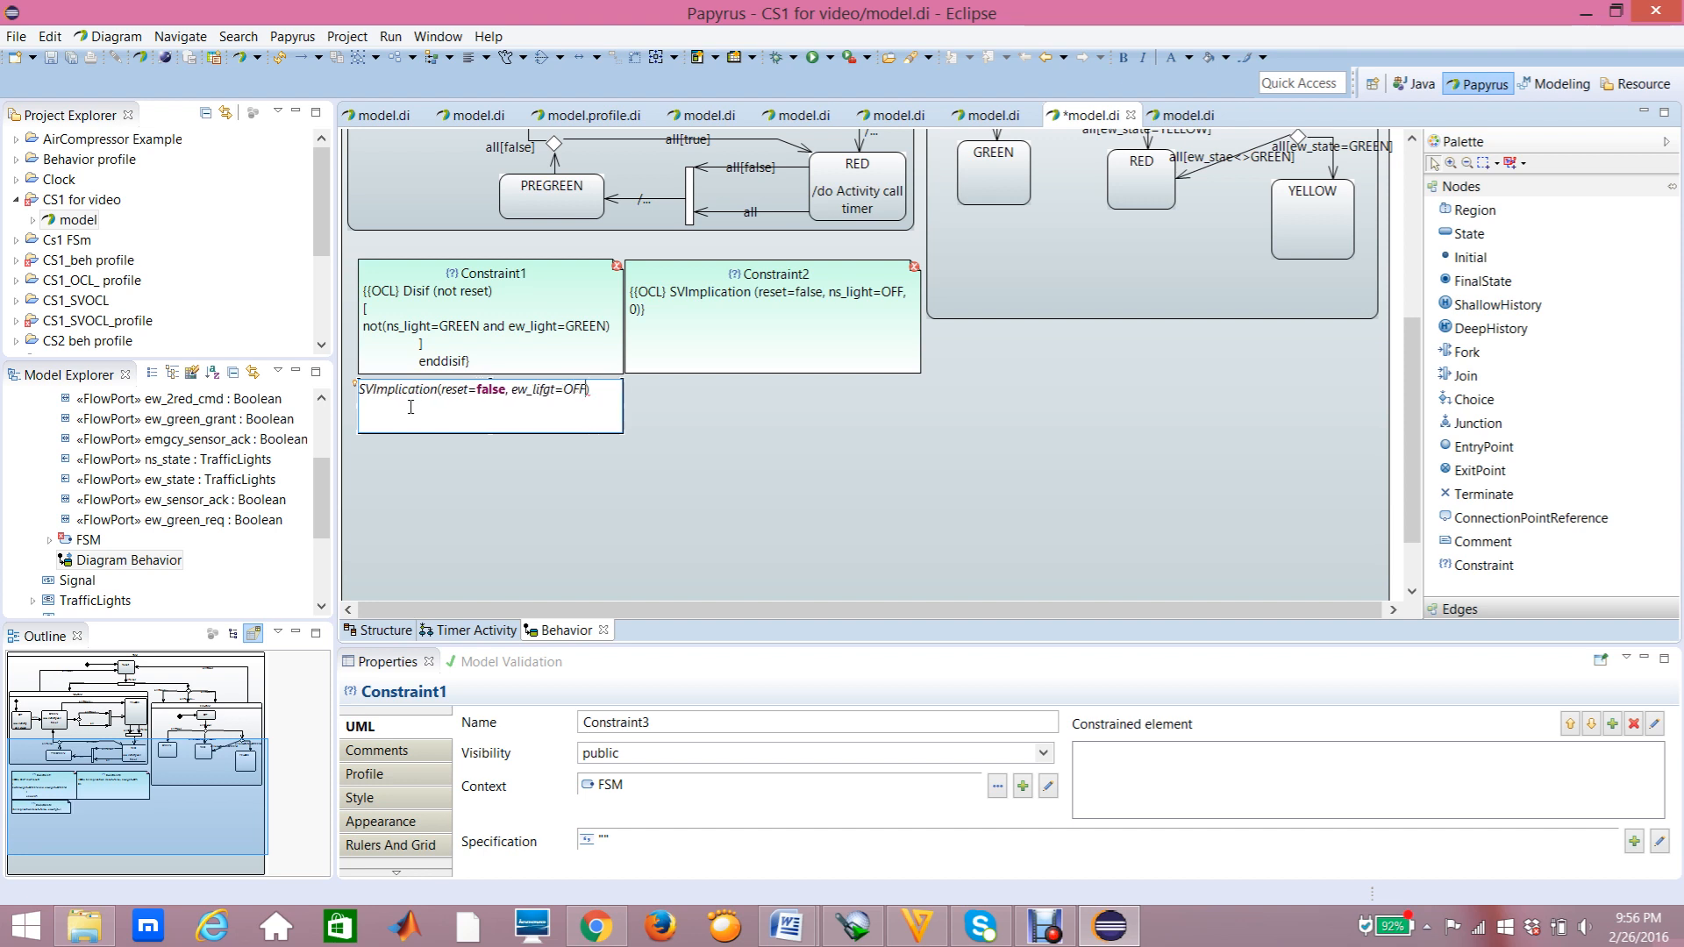
type(", 0")
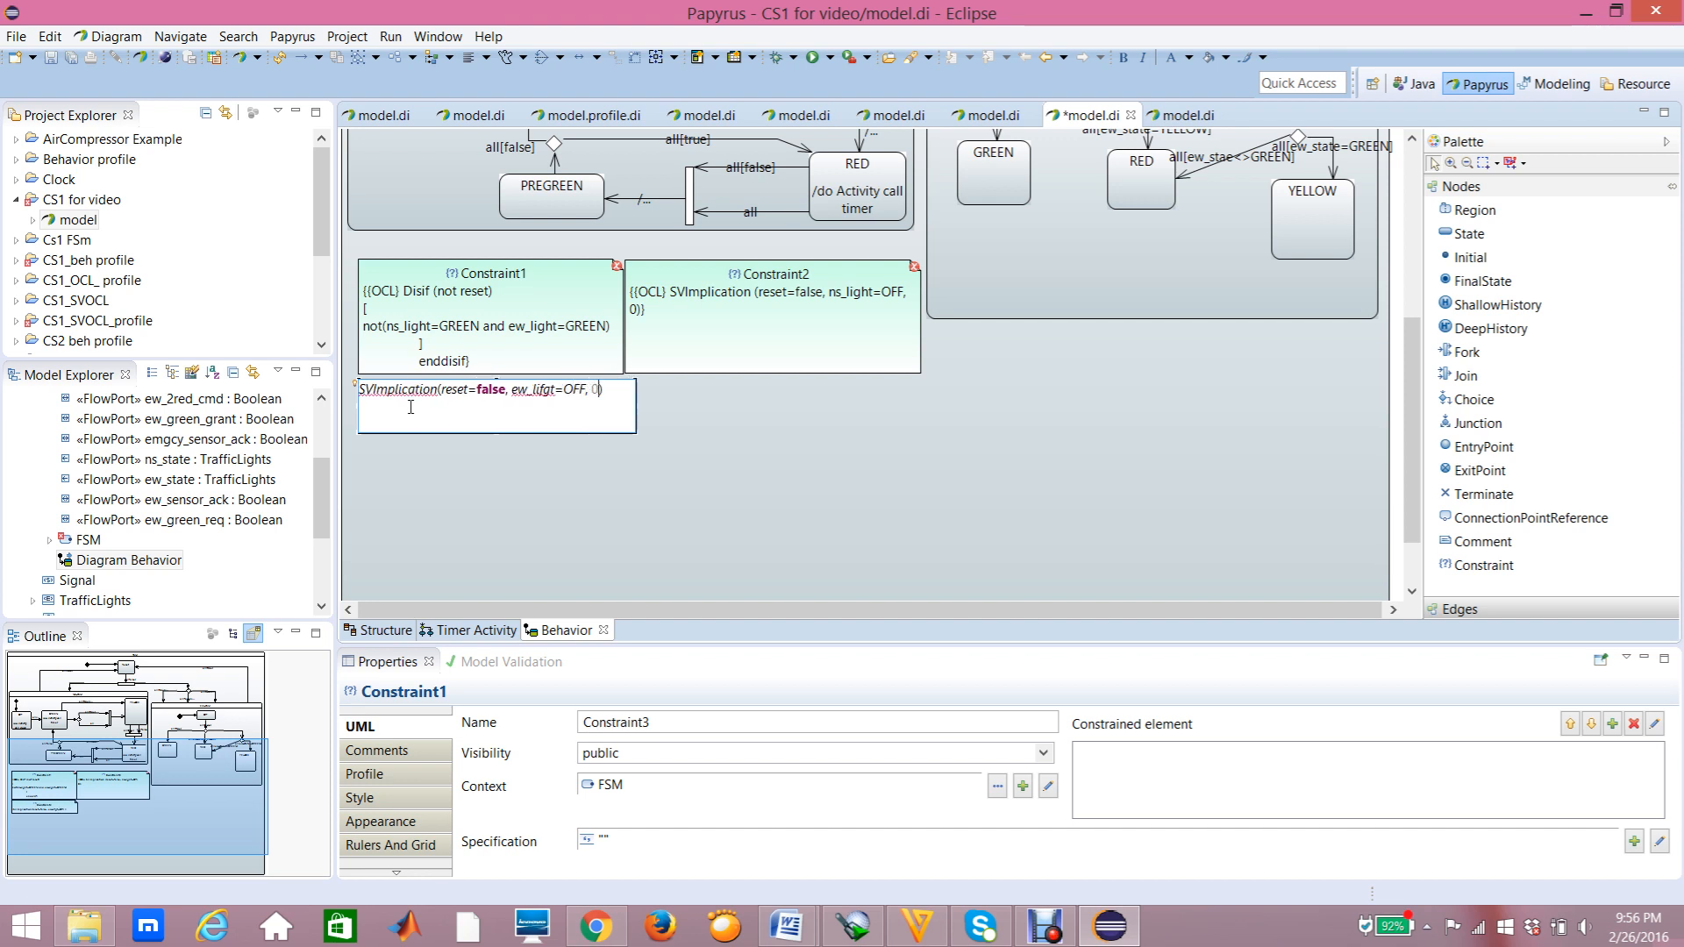
Correct the misspelled ew_lifgt to ew_light in Constraint3's specification and commit the text.
left_click(549, 390)
key("BackSpace")
type("h")
key("BackSpace")
type("ghts")
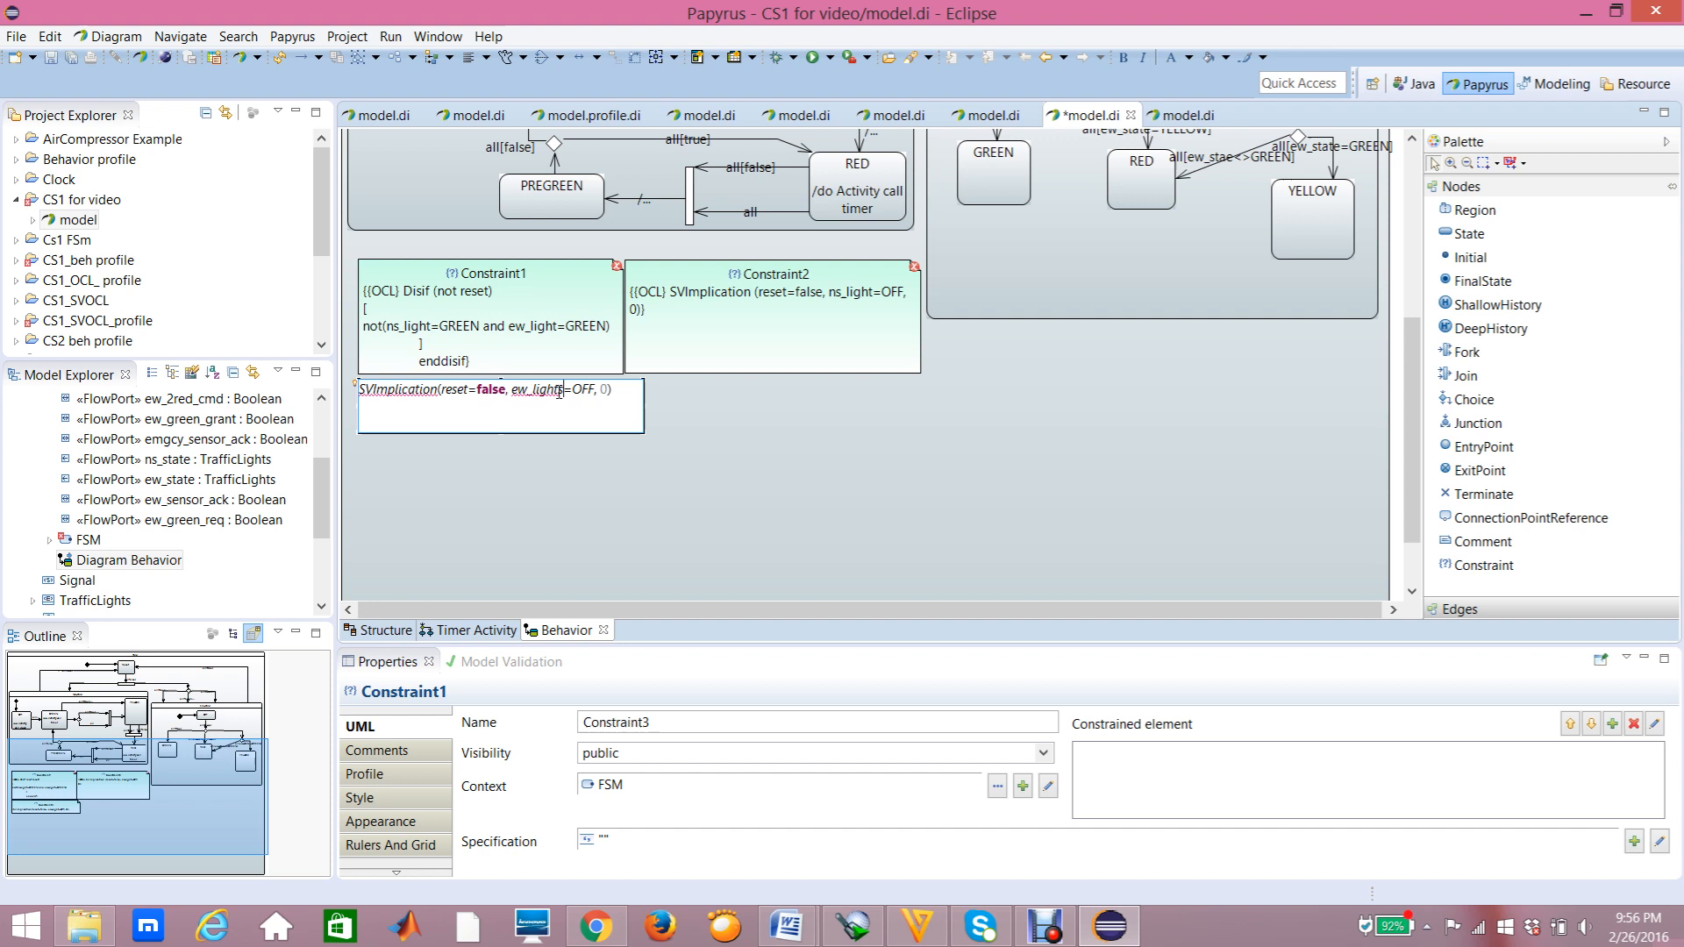
key("BackSpace")
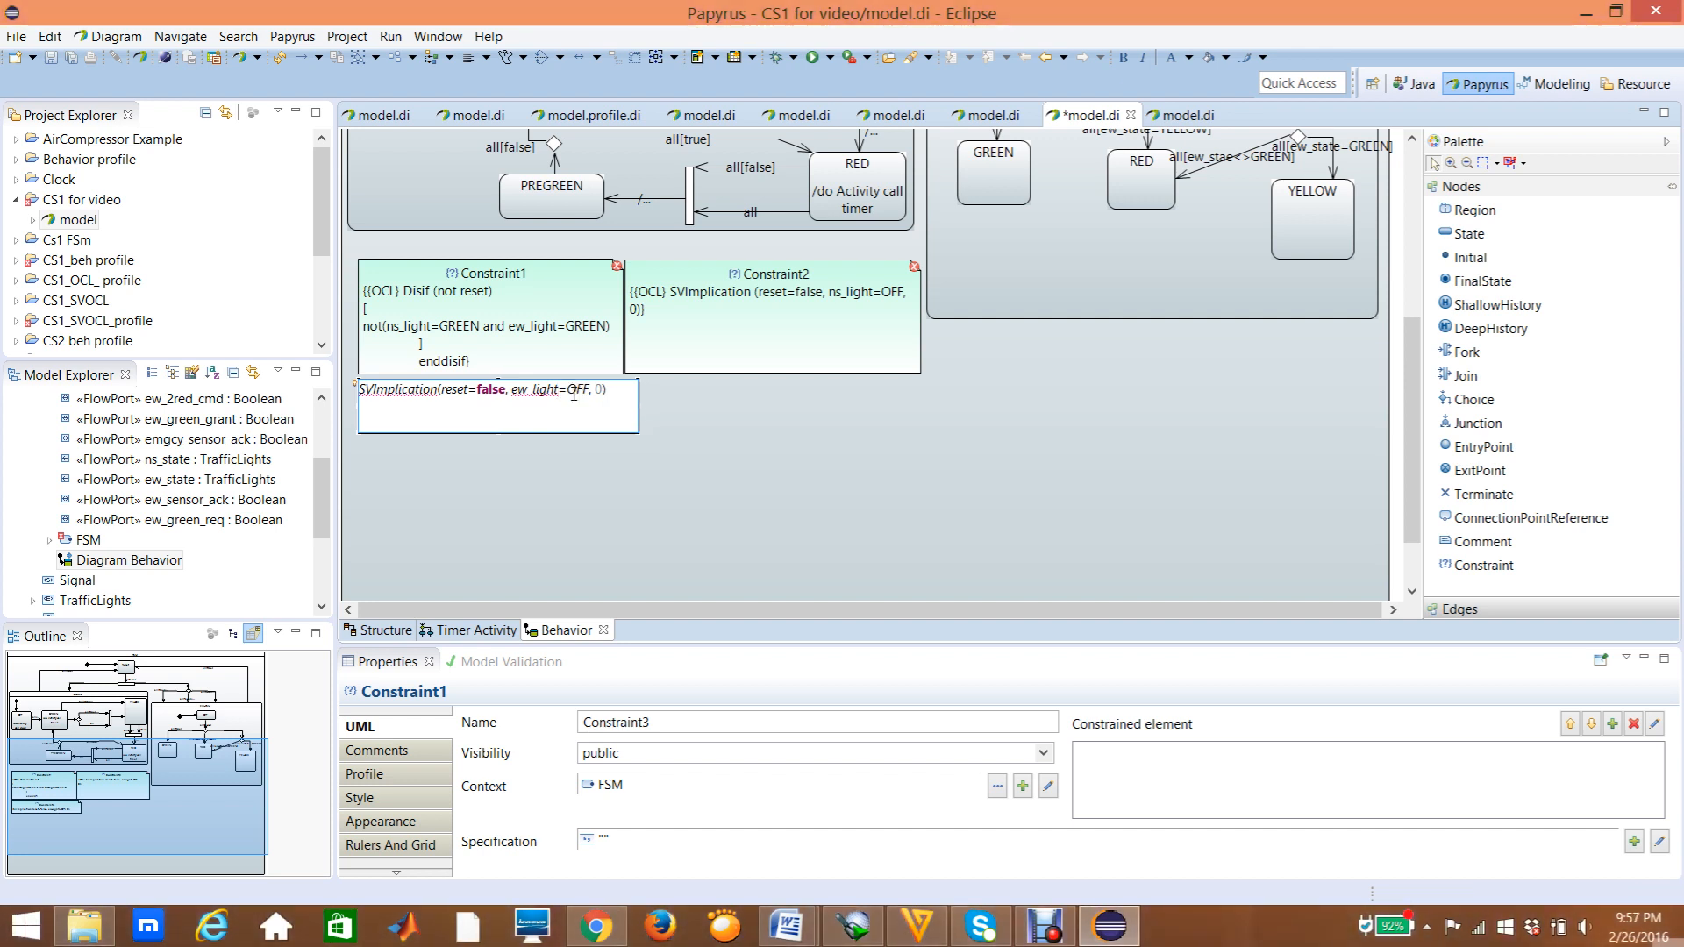
left_click(668, 416)
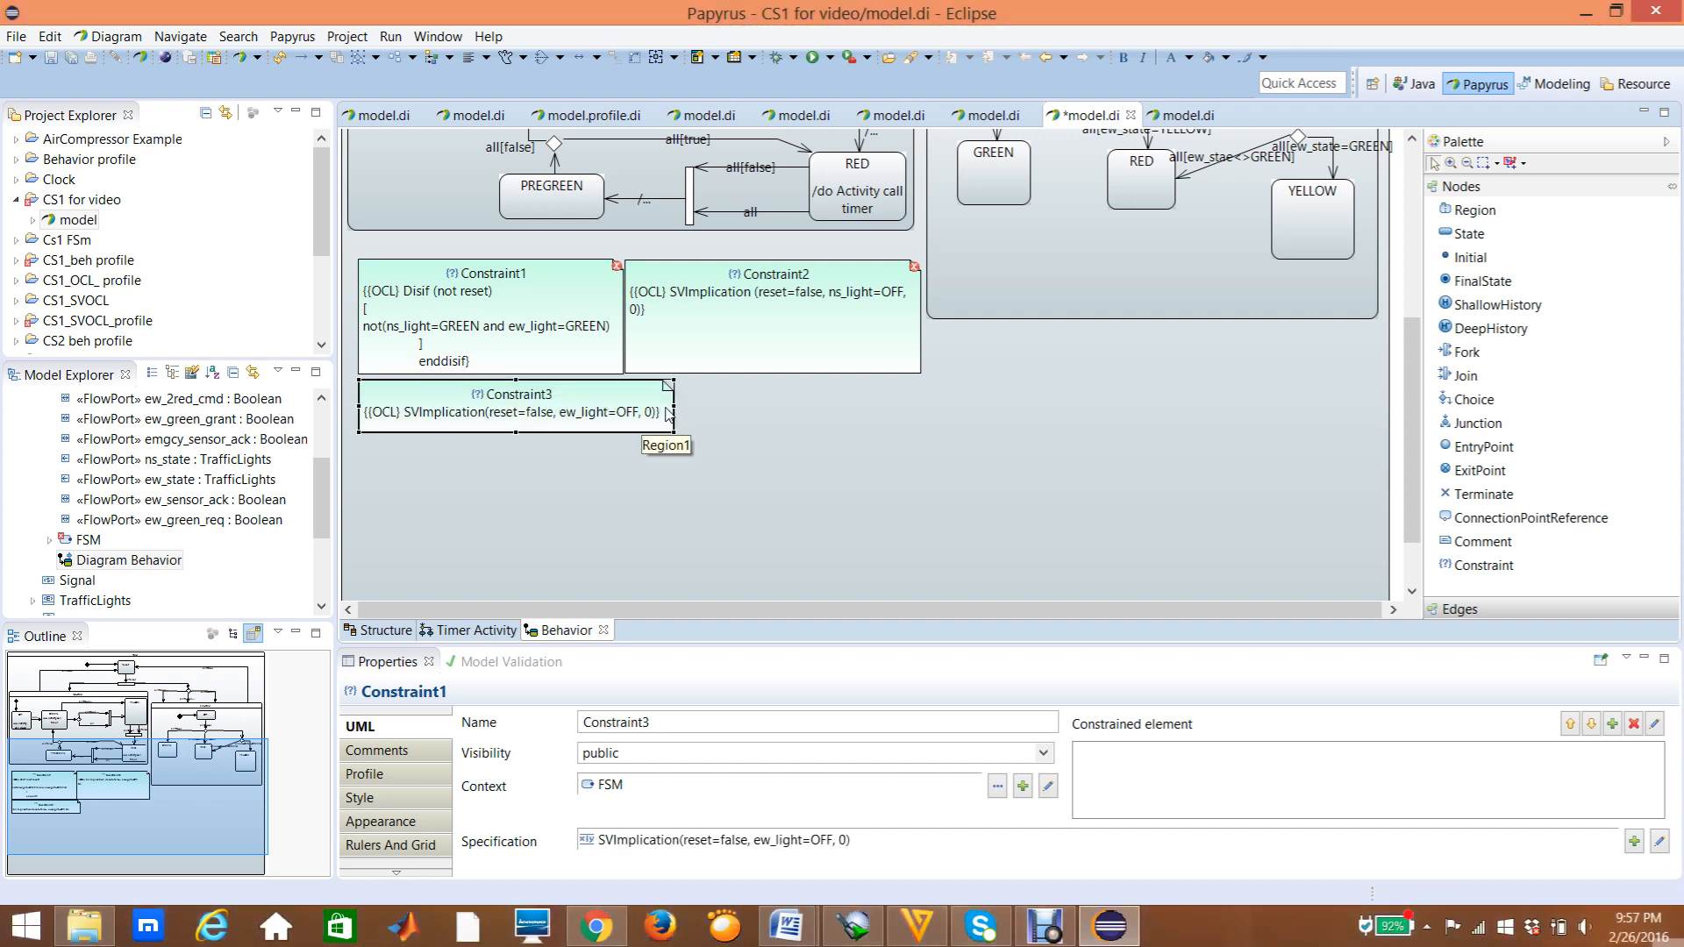
Check the names of the two TrafficLights output ports of the Traffic Lights Controller block in the Structure diagram.
left_click(383, 632)
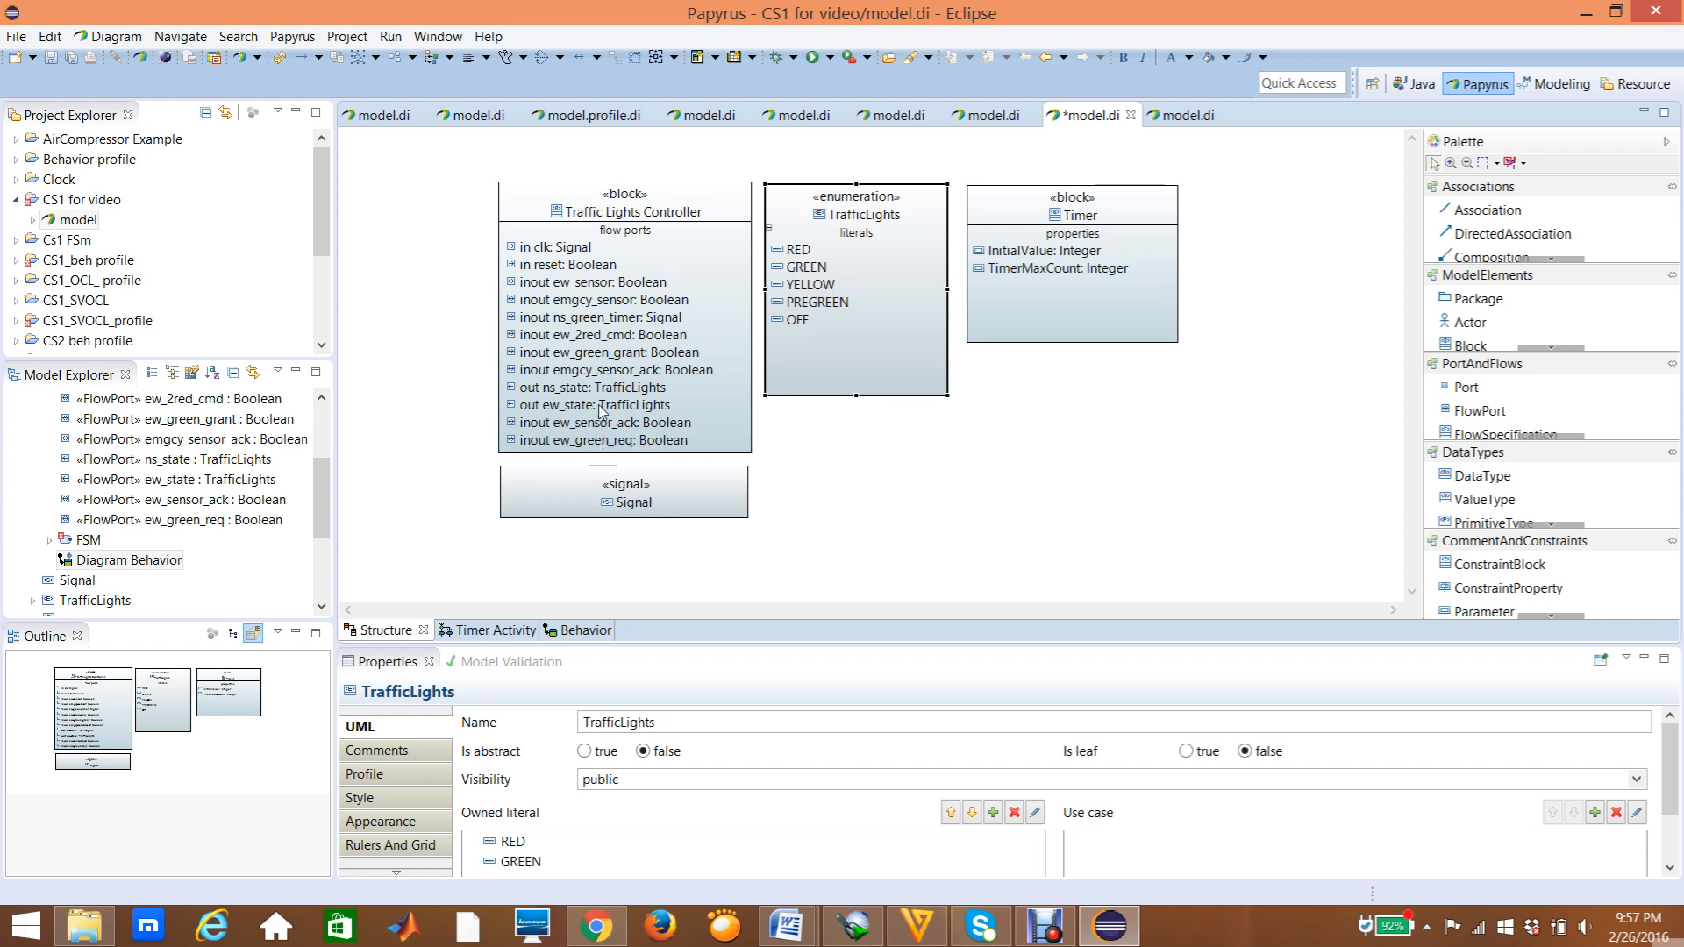
mouse_move(597, 408)
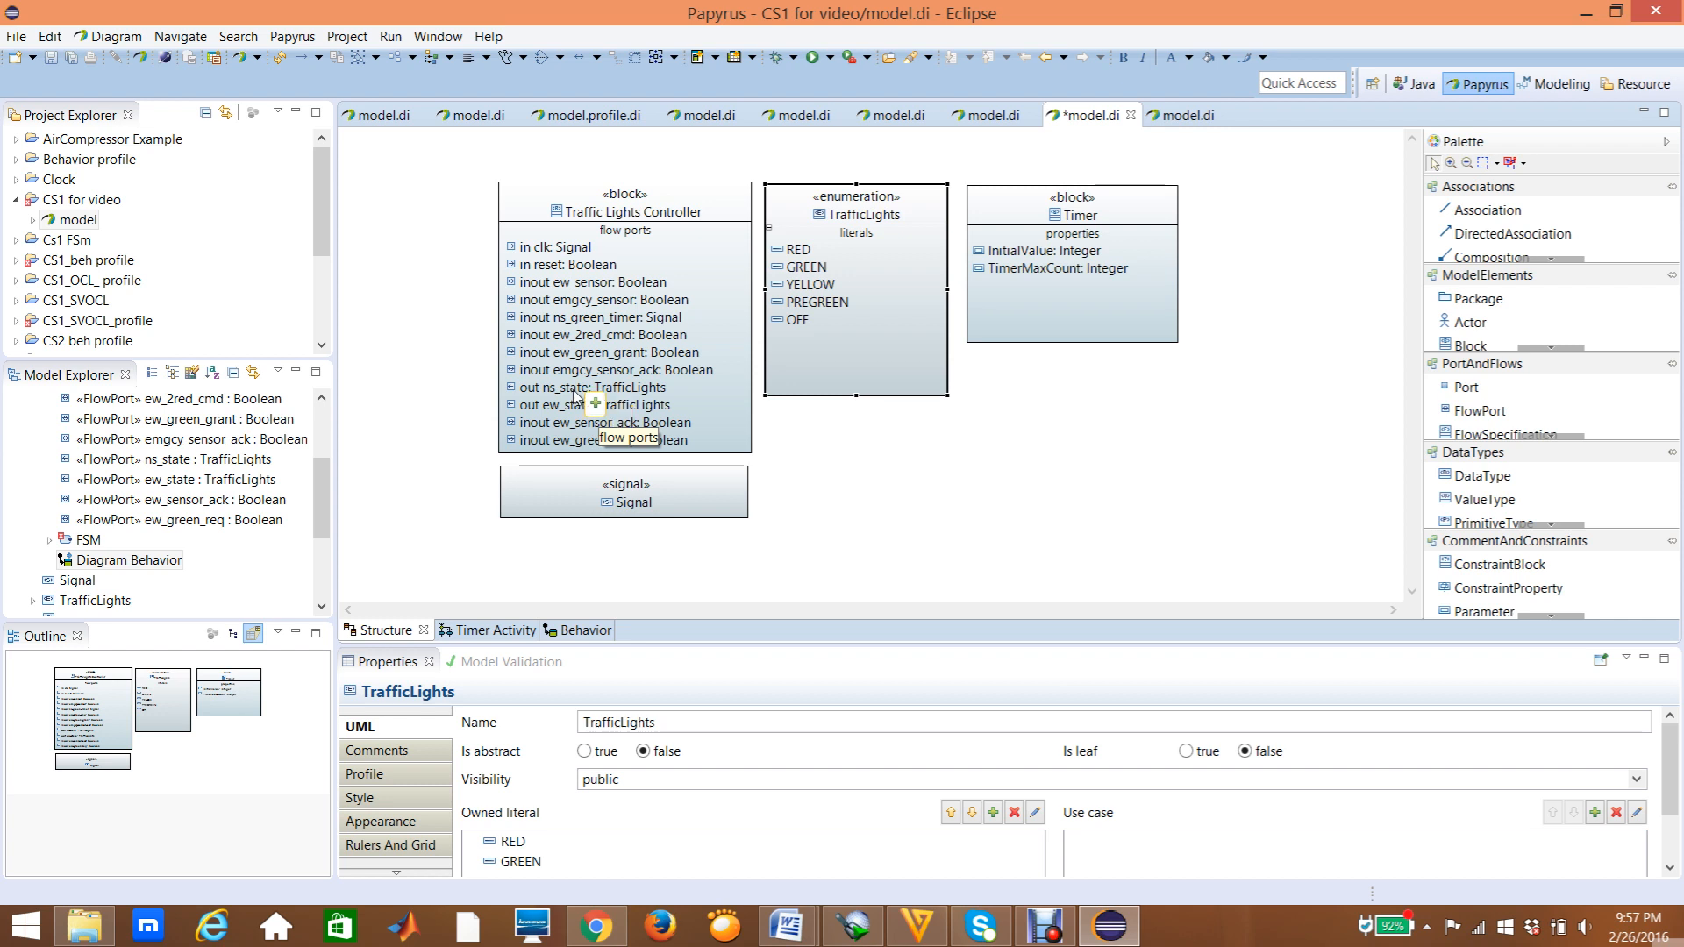
left_click(574, 390)
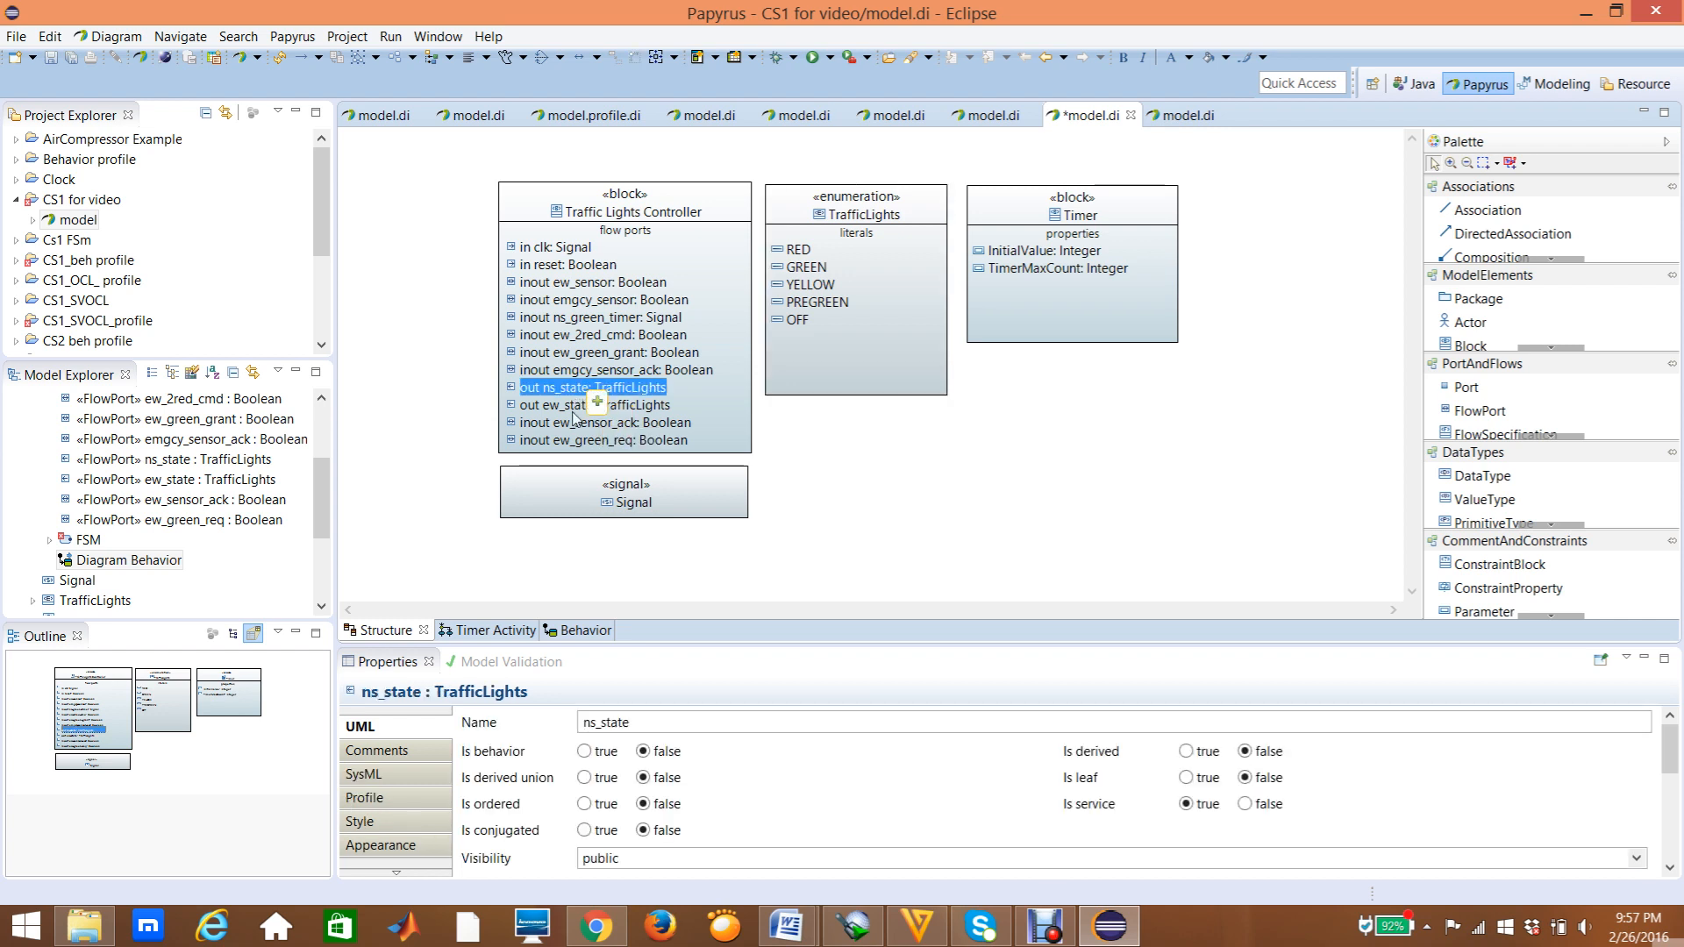
left_click(573, 408)
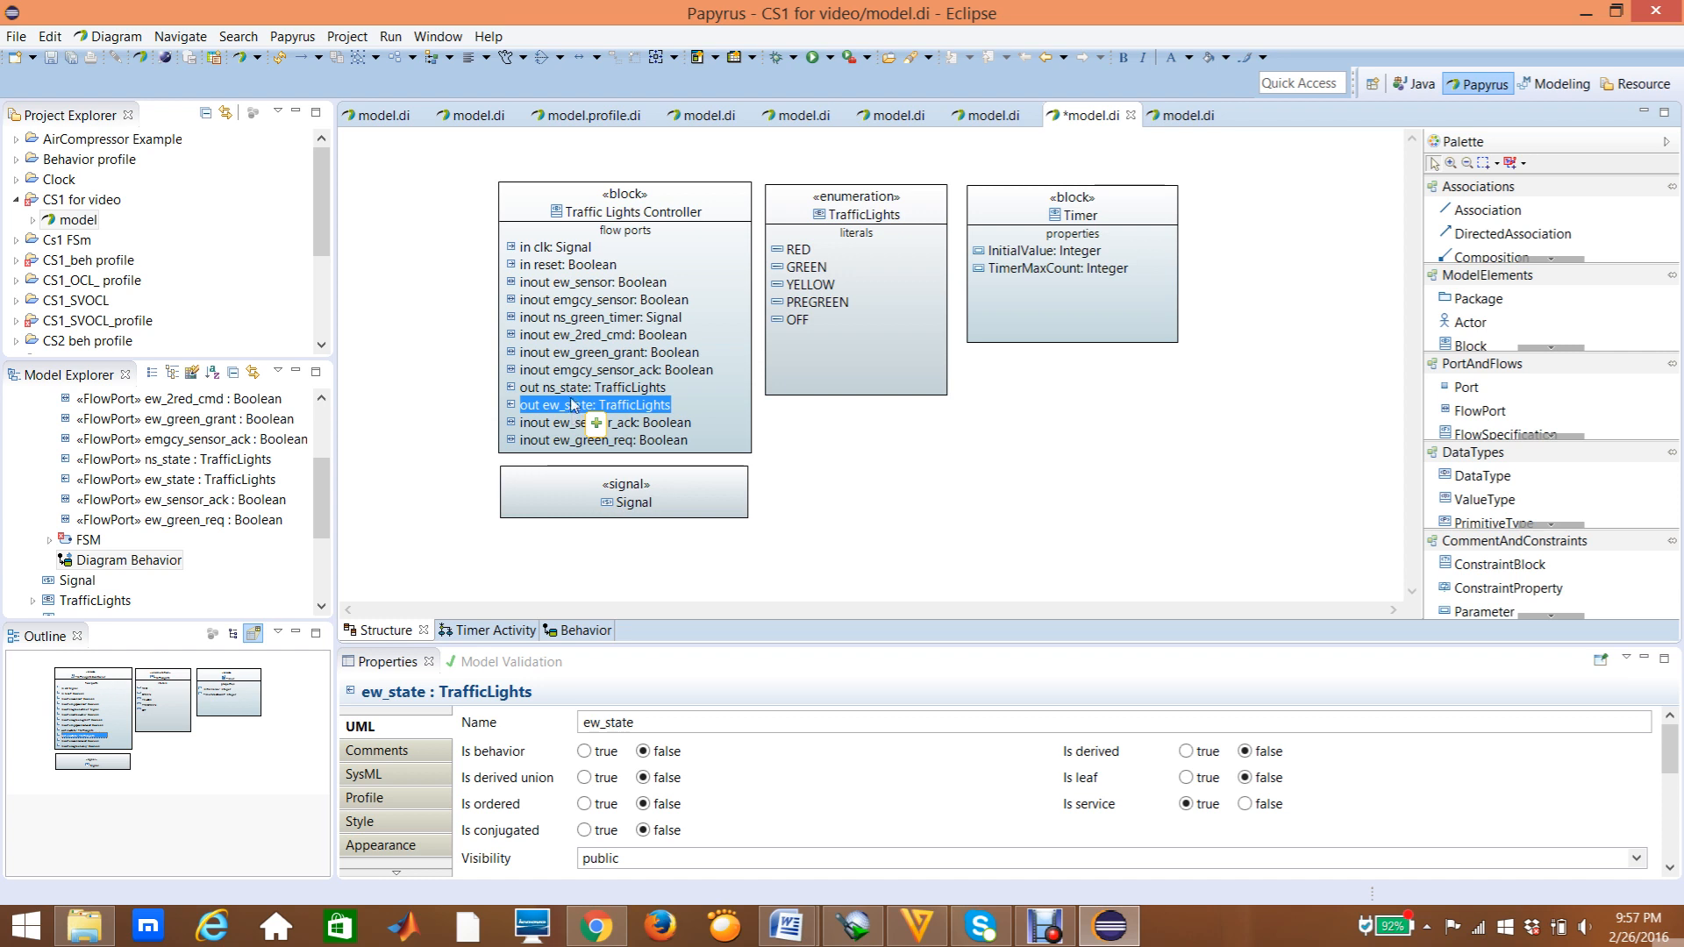
Return to the Behavior diagram and replace ns_light with ns_state in Constraint2's specification.
left_click(571, 629)
left_click(754, 349)
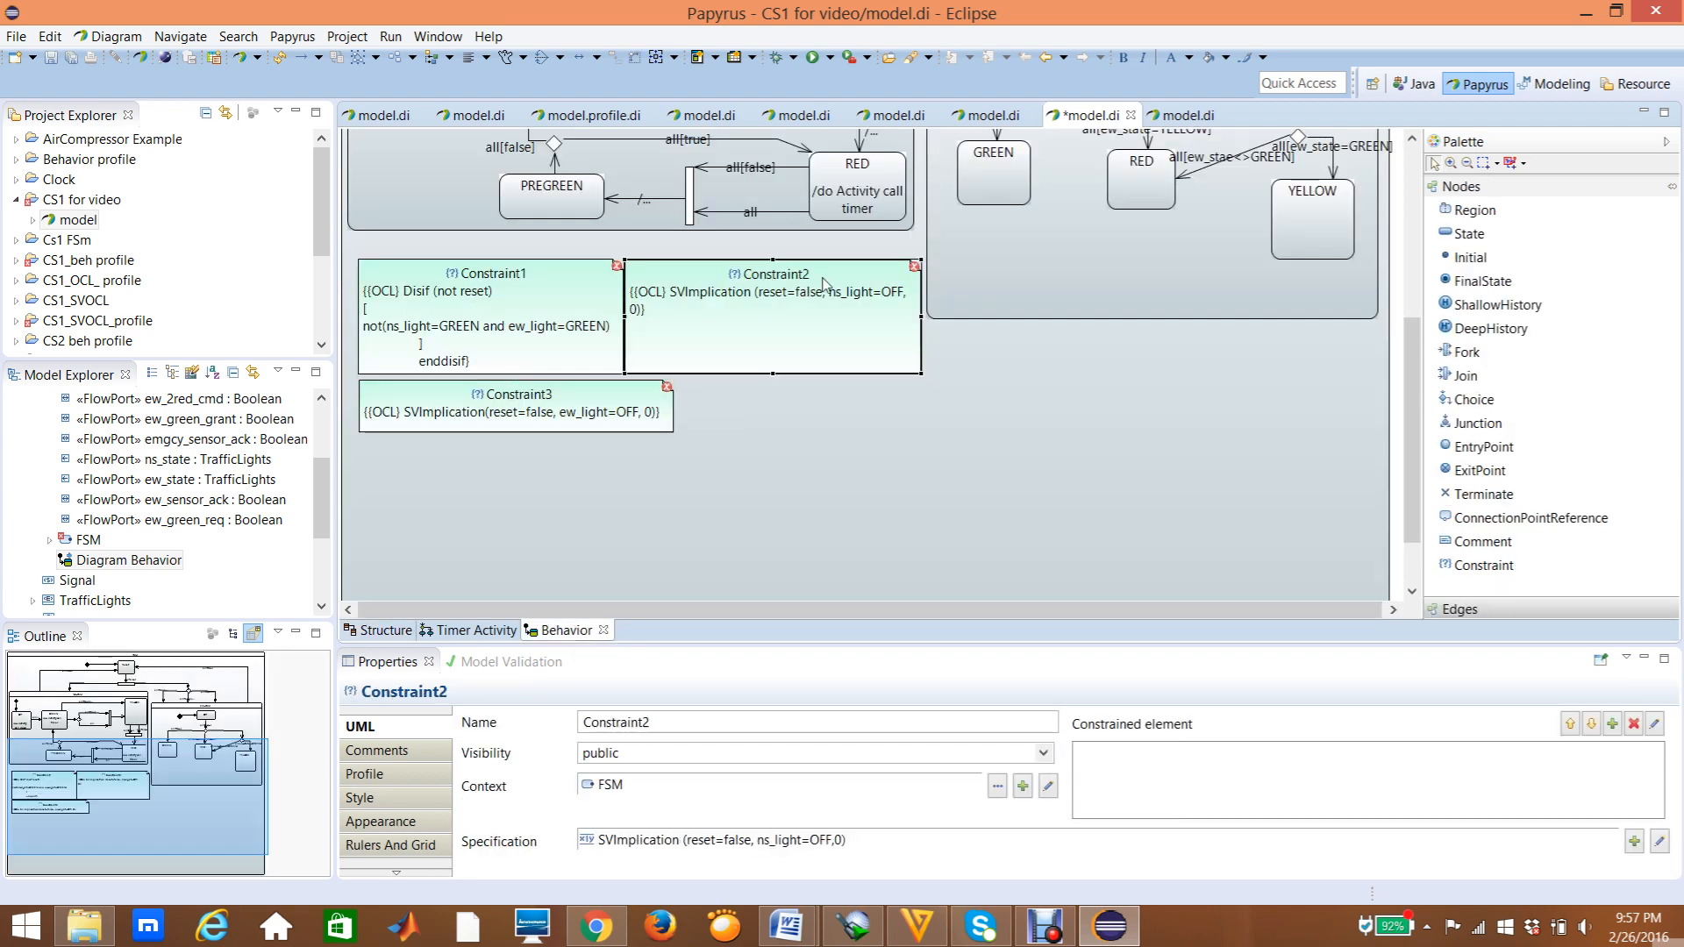
left_click(763, 345)
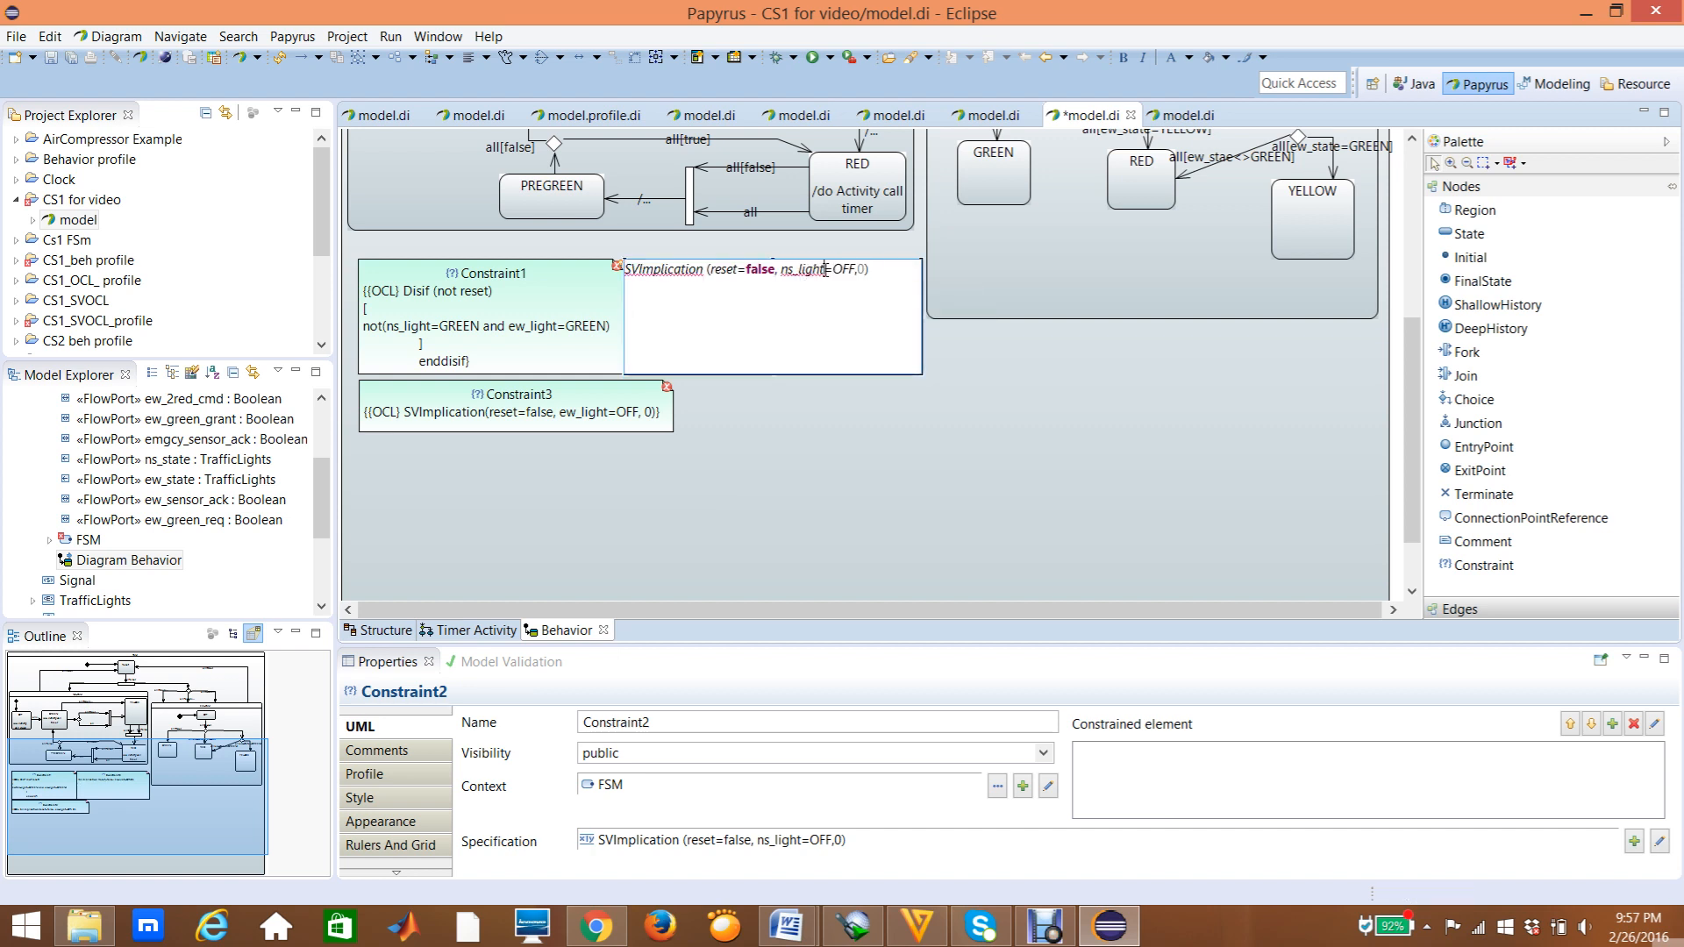
key("BackSpace")
key("BackSpace")
key("BackSpace")
key("BackSpace")
key("BackSpace")
type("state")
left_click(518, 311)
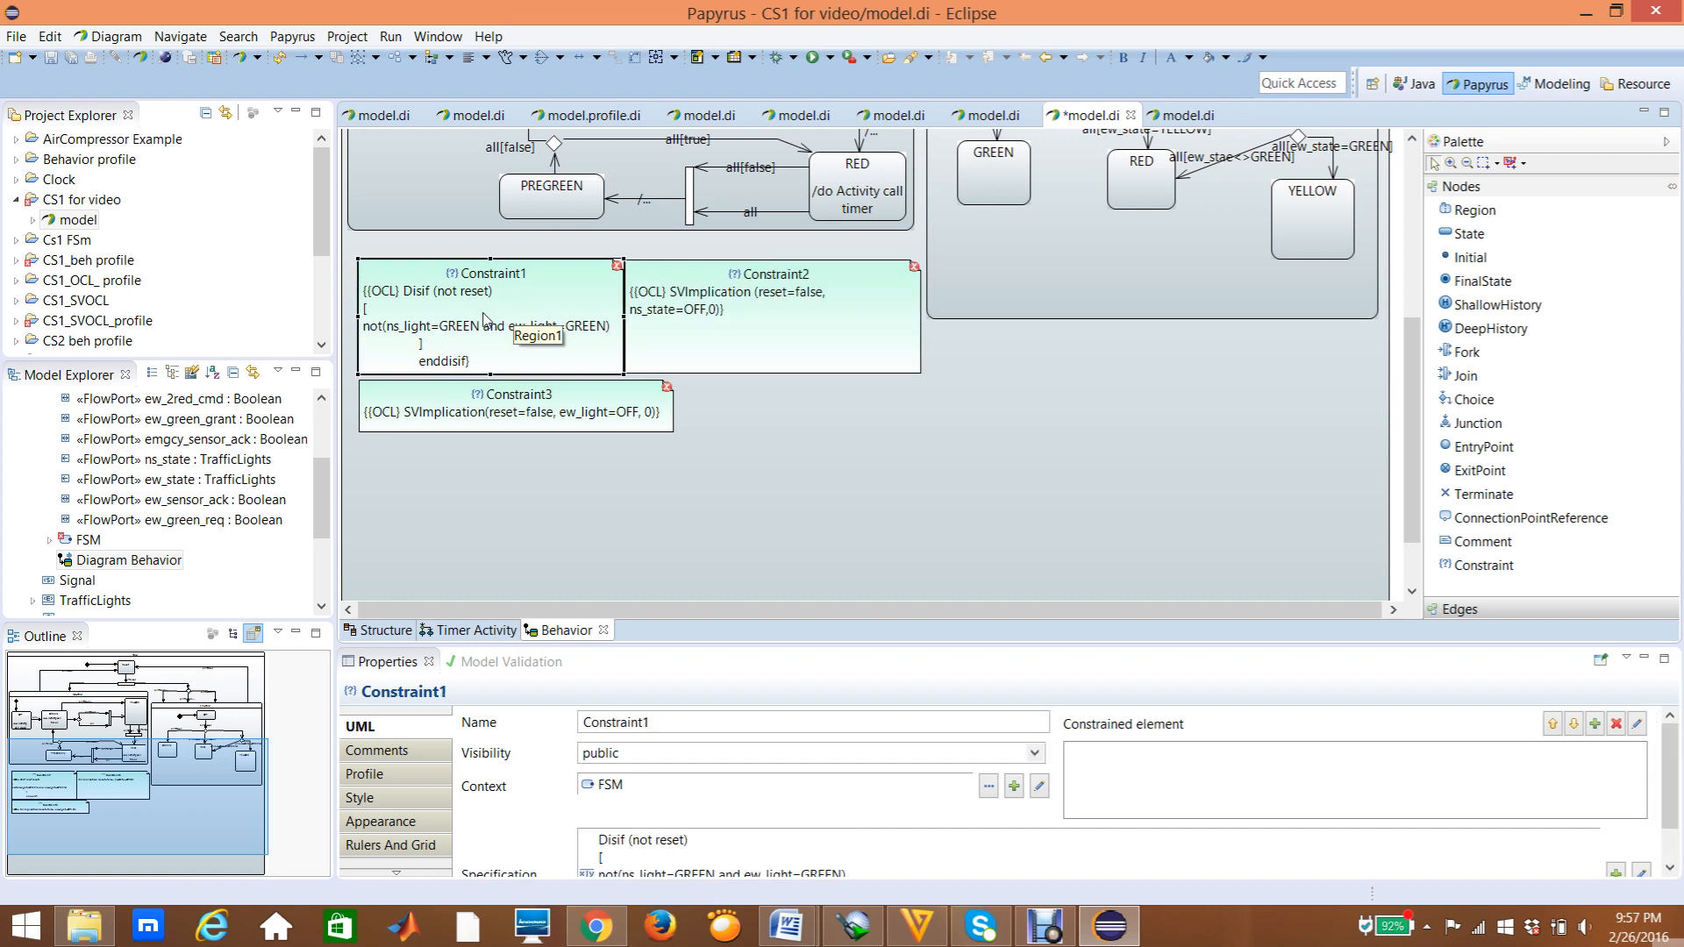
Replace ew_light with ew_state in the not(...) expression of Constraint1's specification.
double_click(485, 319)
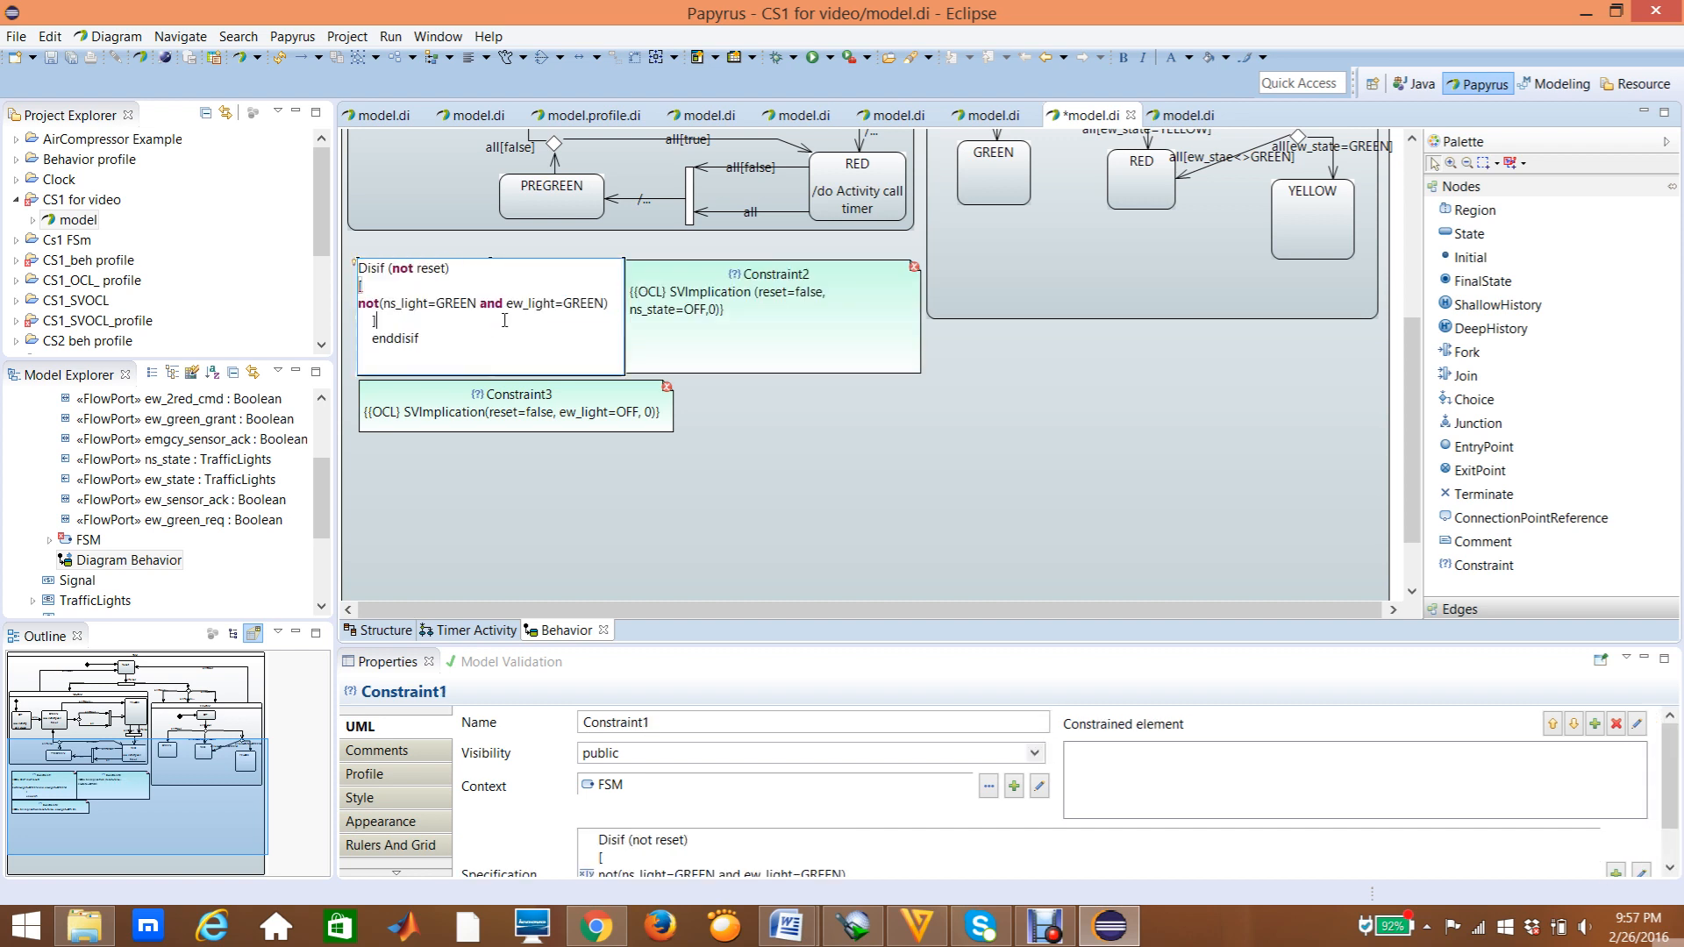
left_click(556, 302)
key("BackSpace")
key("BackSpace")
key("BackSpace")
key("BackSpace")
key("BackSpace")
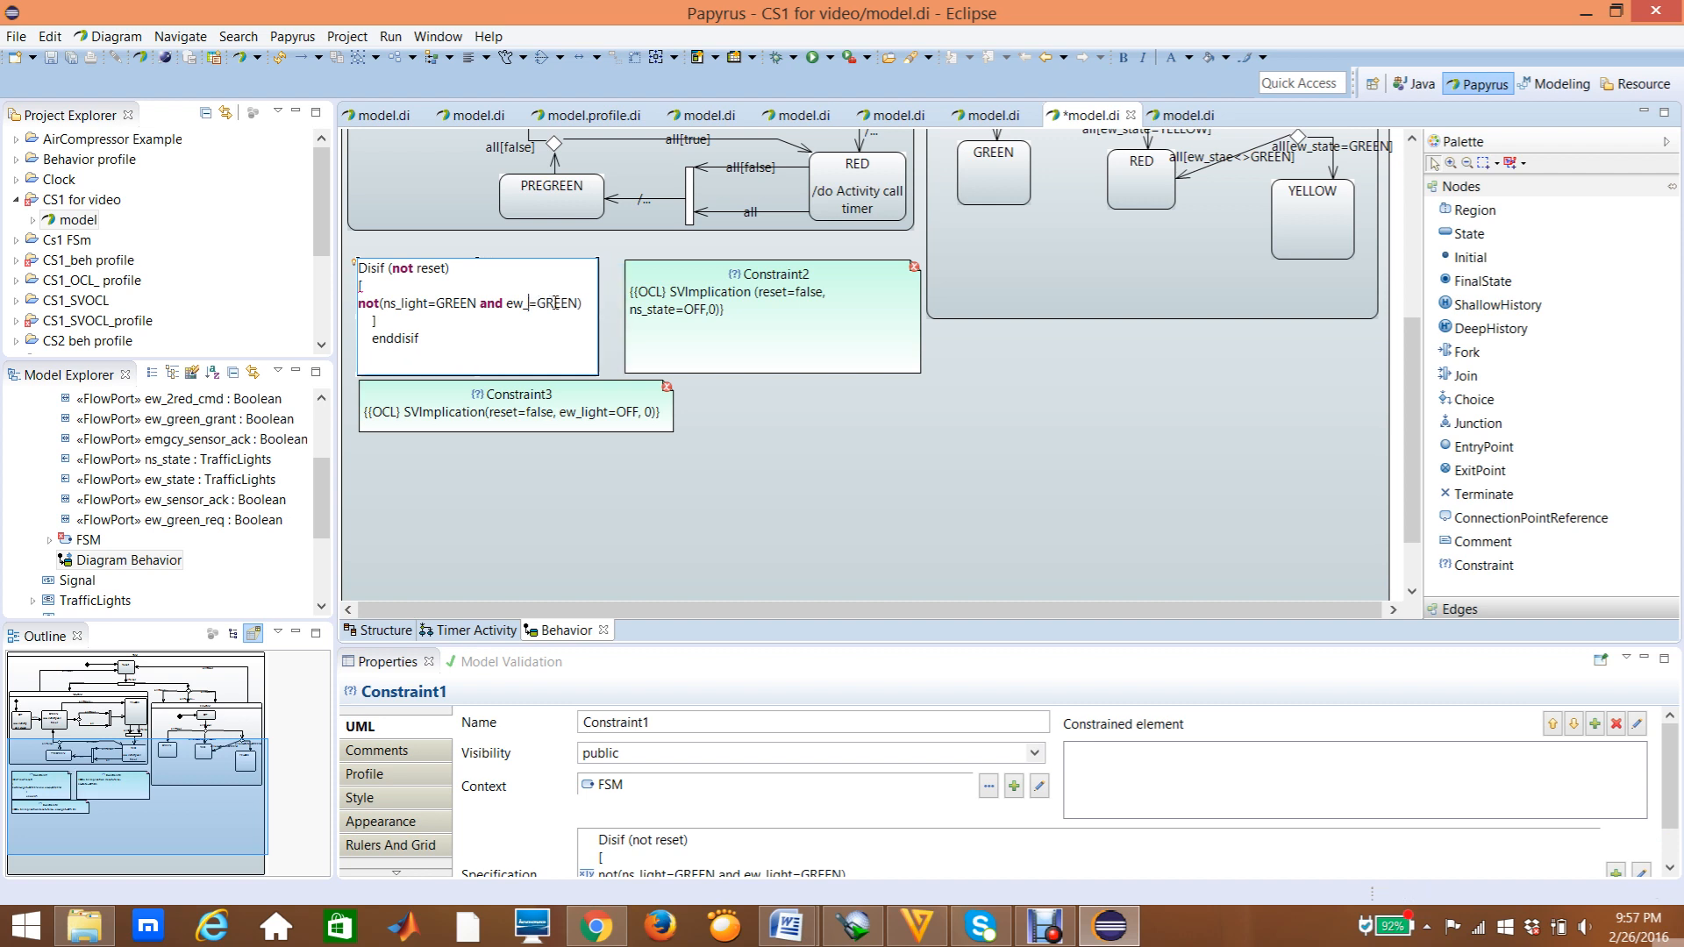
type("state")
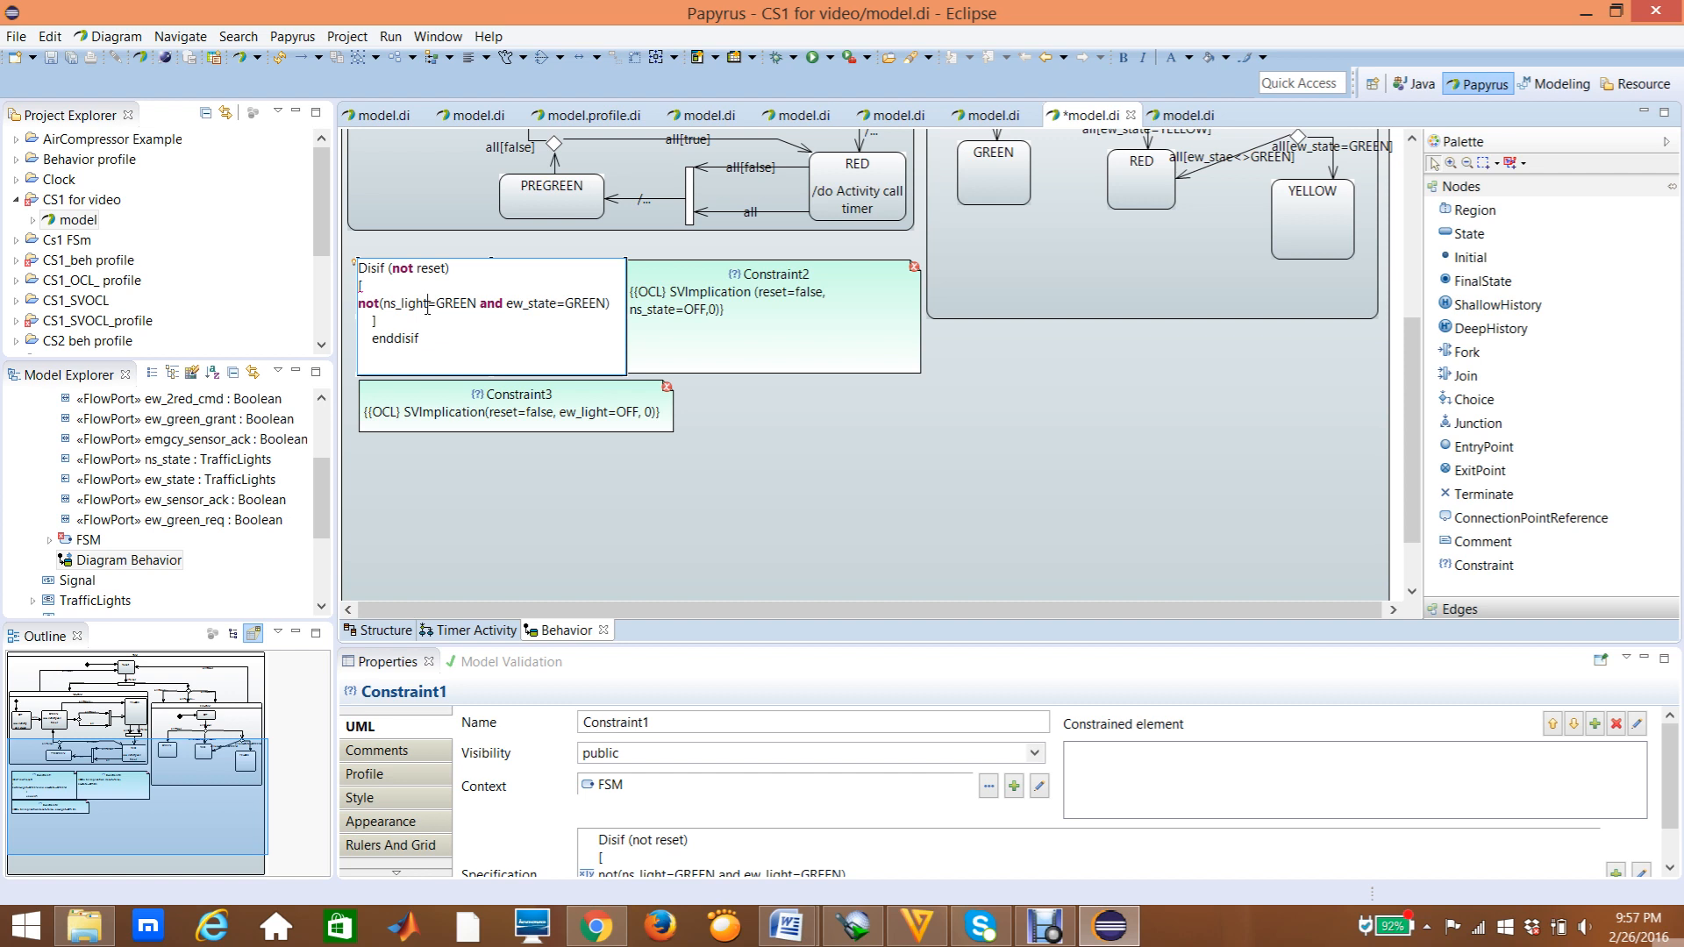
Replace ns_light with ns_state in Constraint1's not(...) expression and commit the specification.
key("BackSpace")
key("BackSpace")
key("BackSpace")
key("BackSpace")
key("BackSpace")
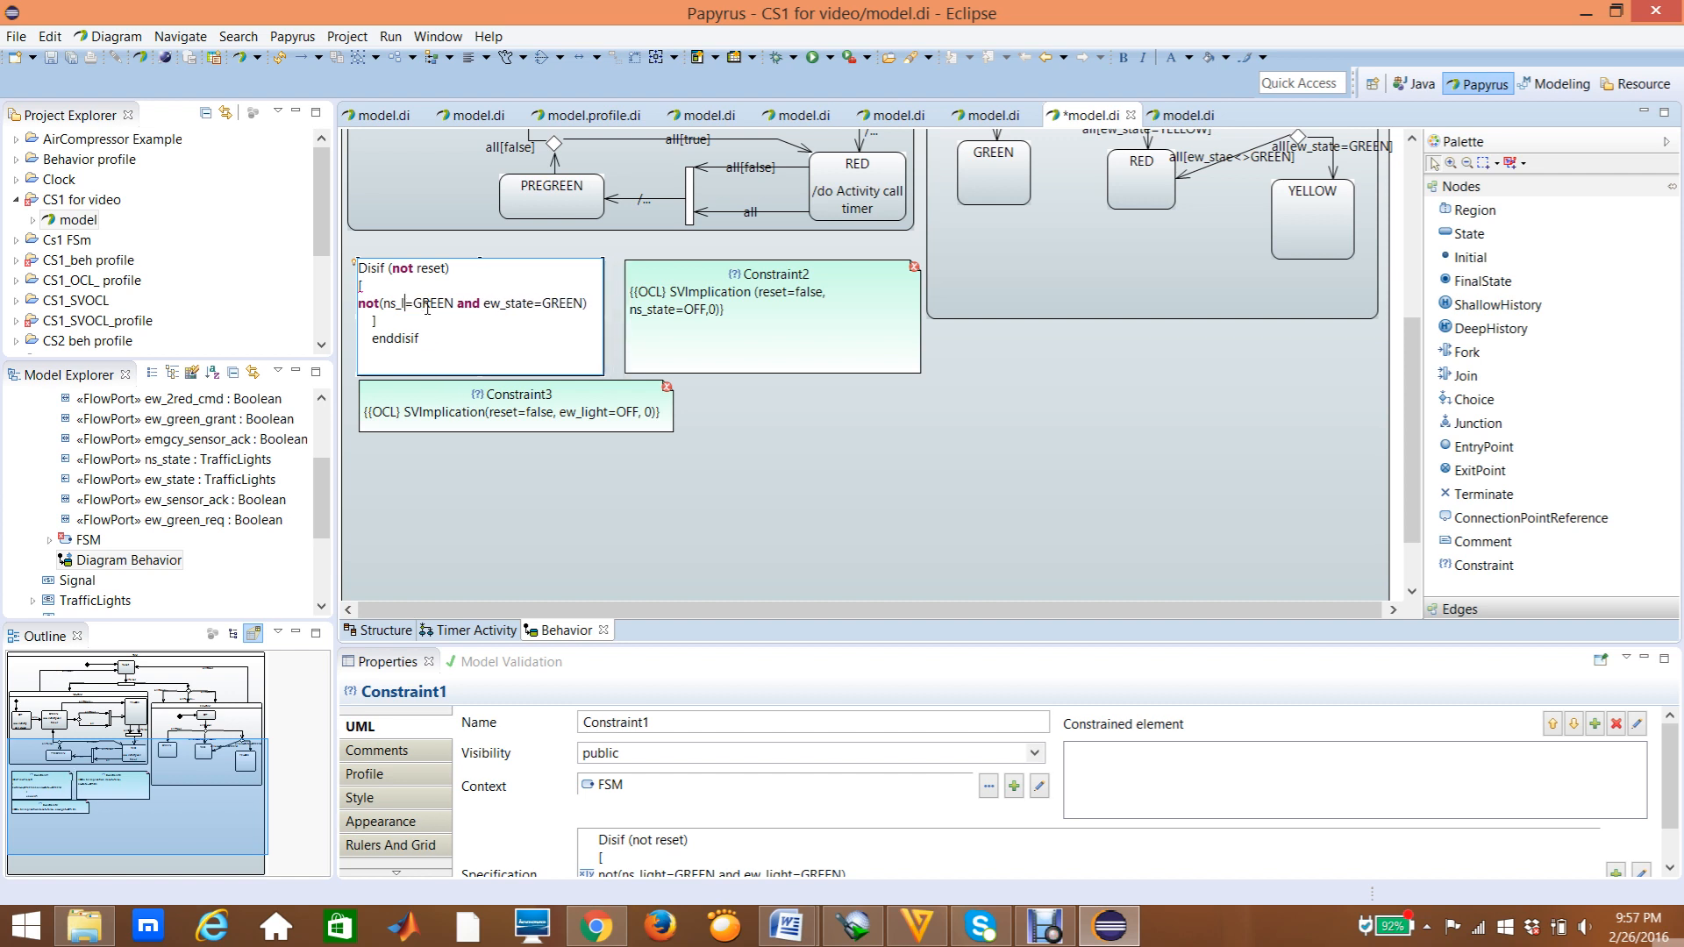
type("state")
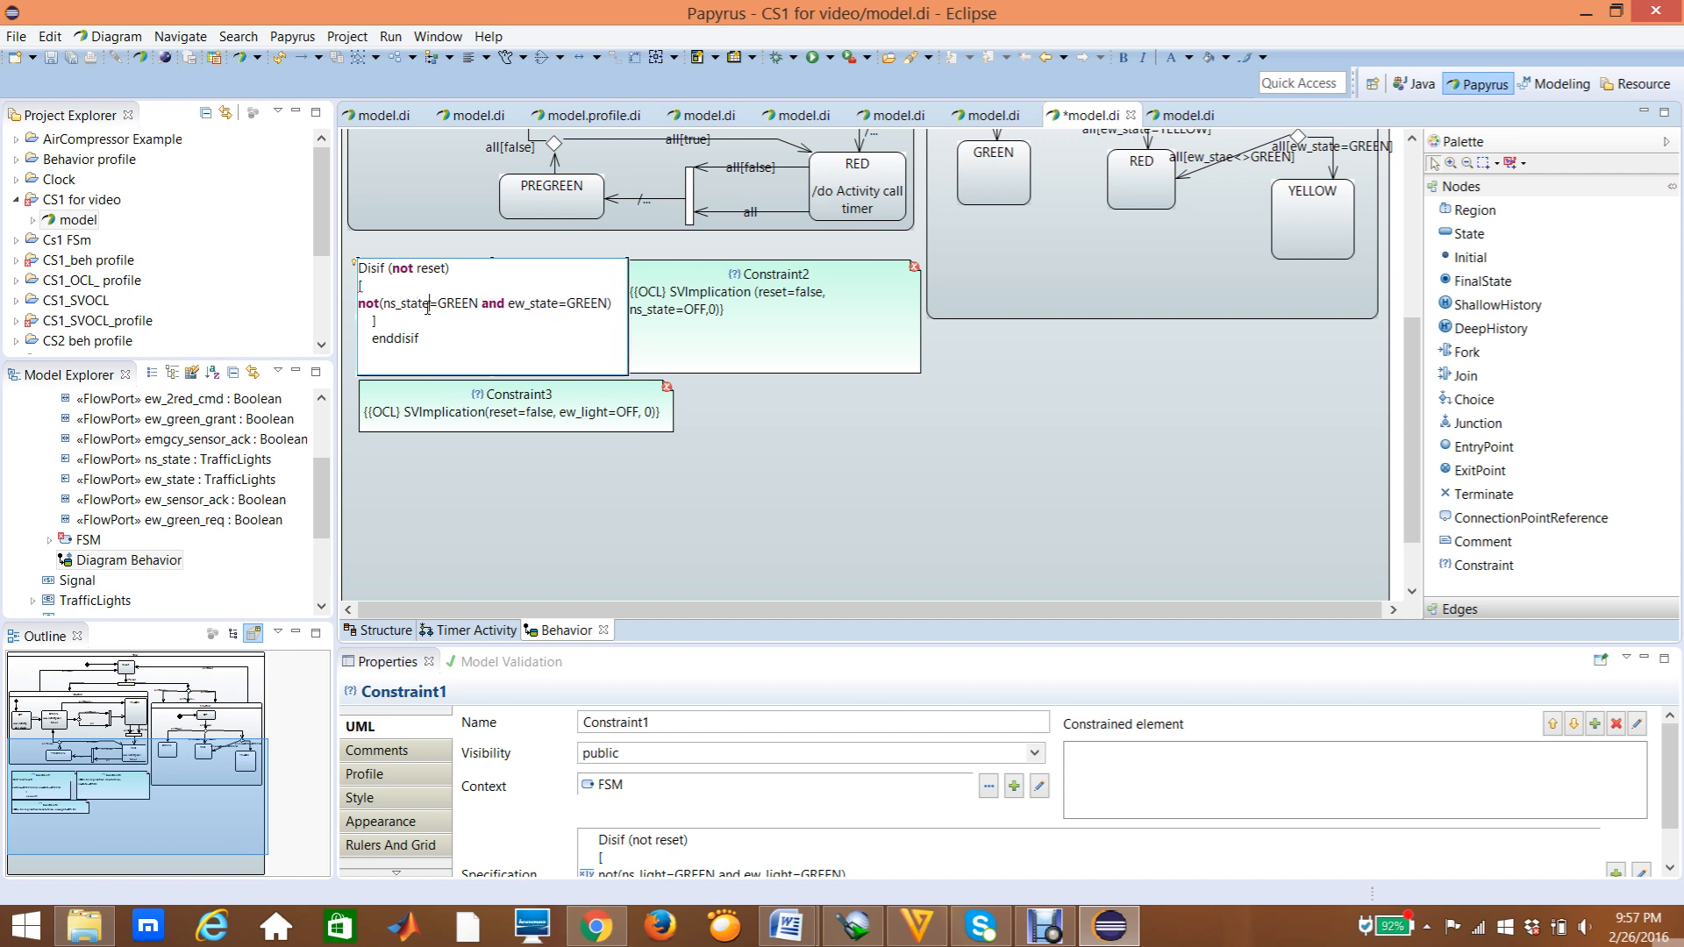
left_click(557, 423)
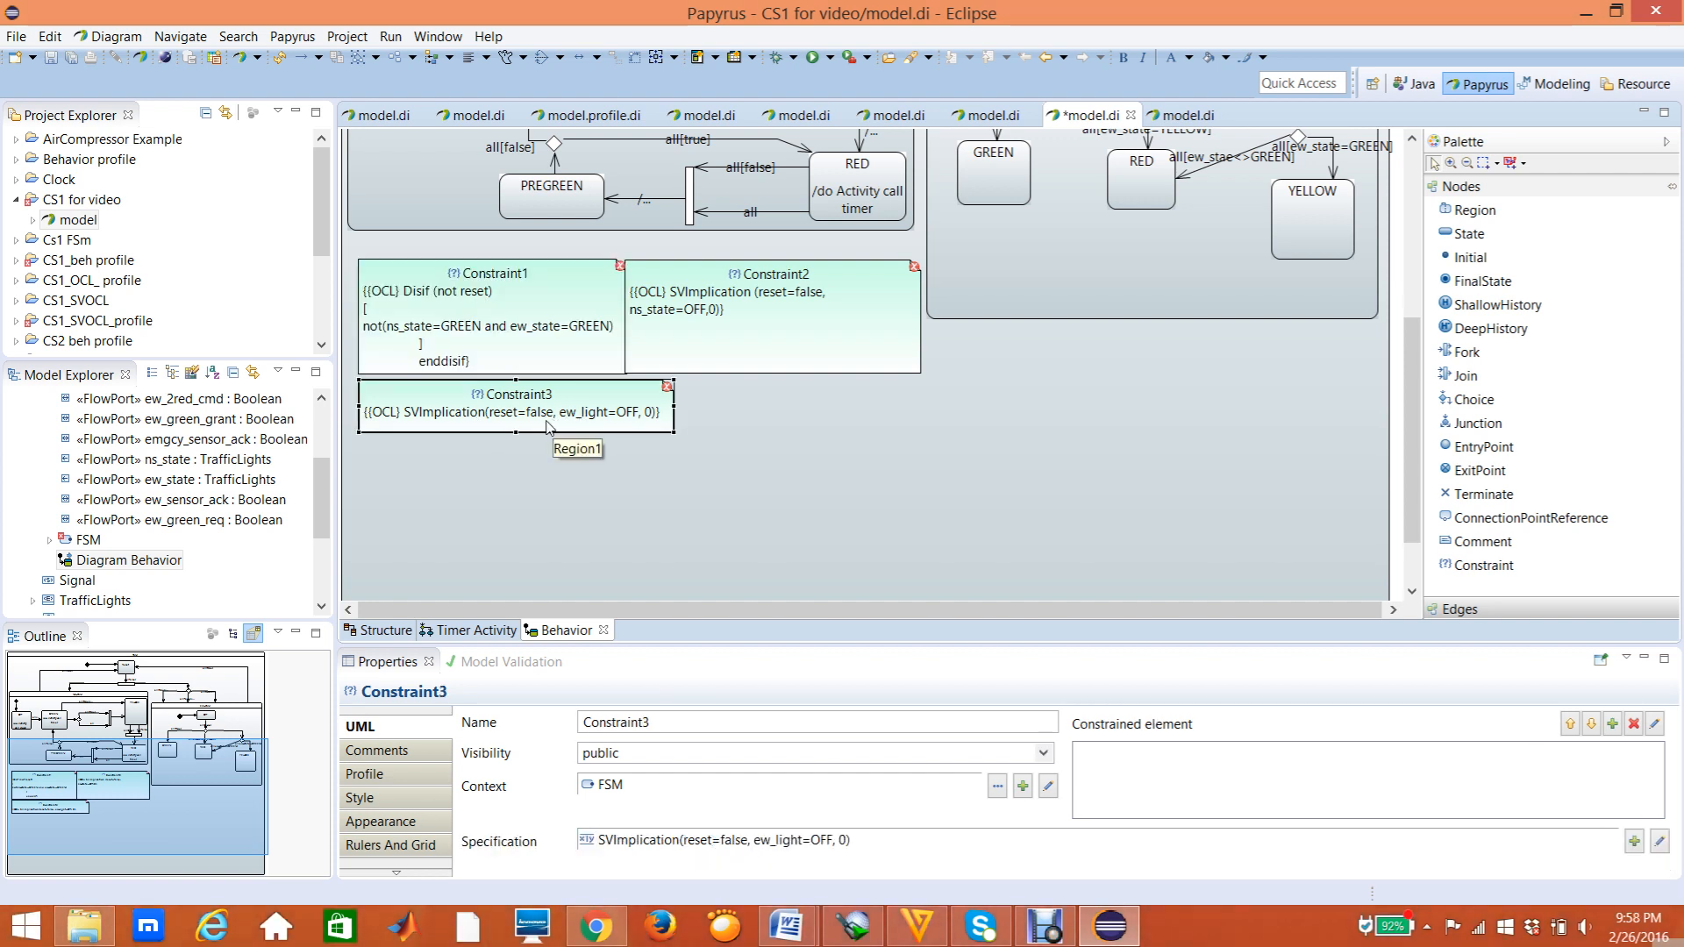
Replace ew_light with ew_state in Constraint3's SVImplication specification and commit it.
double_click(549, 427)
left_click(538, 419)
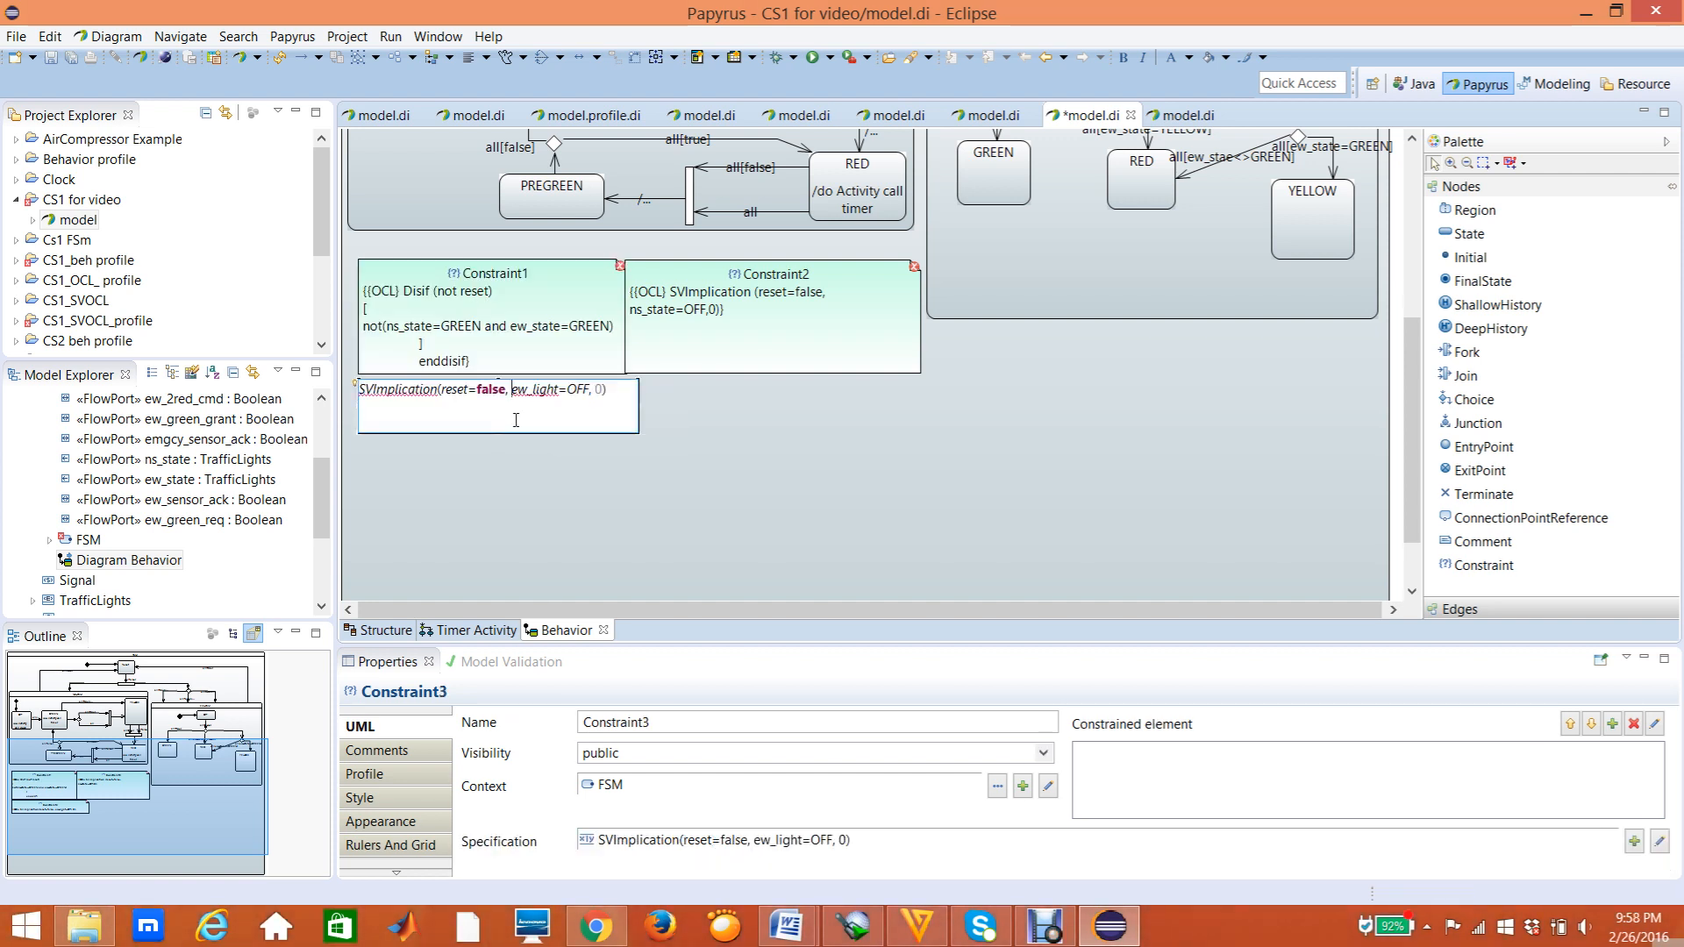
key("BackSpace")
key("BackSpace")
key("BackSpace")
key("BackSpace")
key("BackSpace")
type("state")
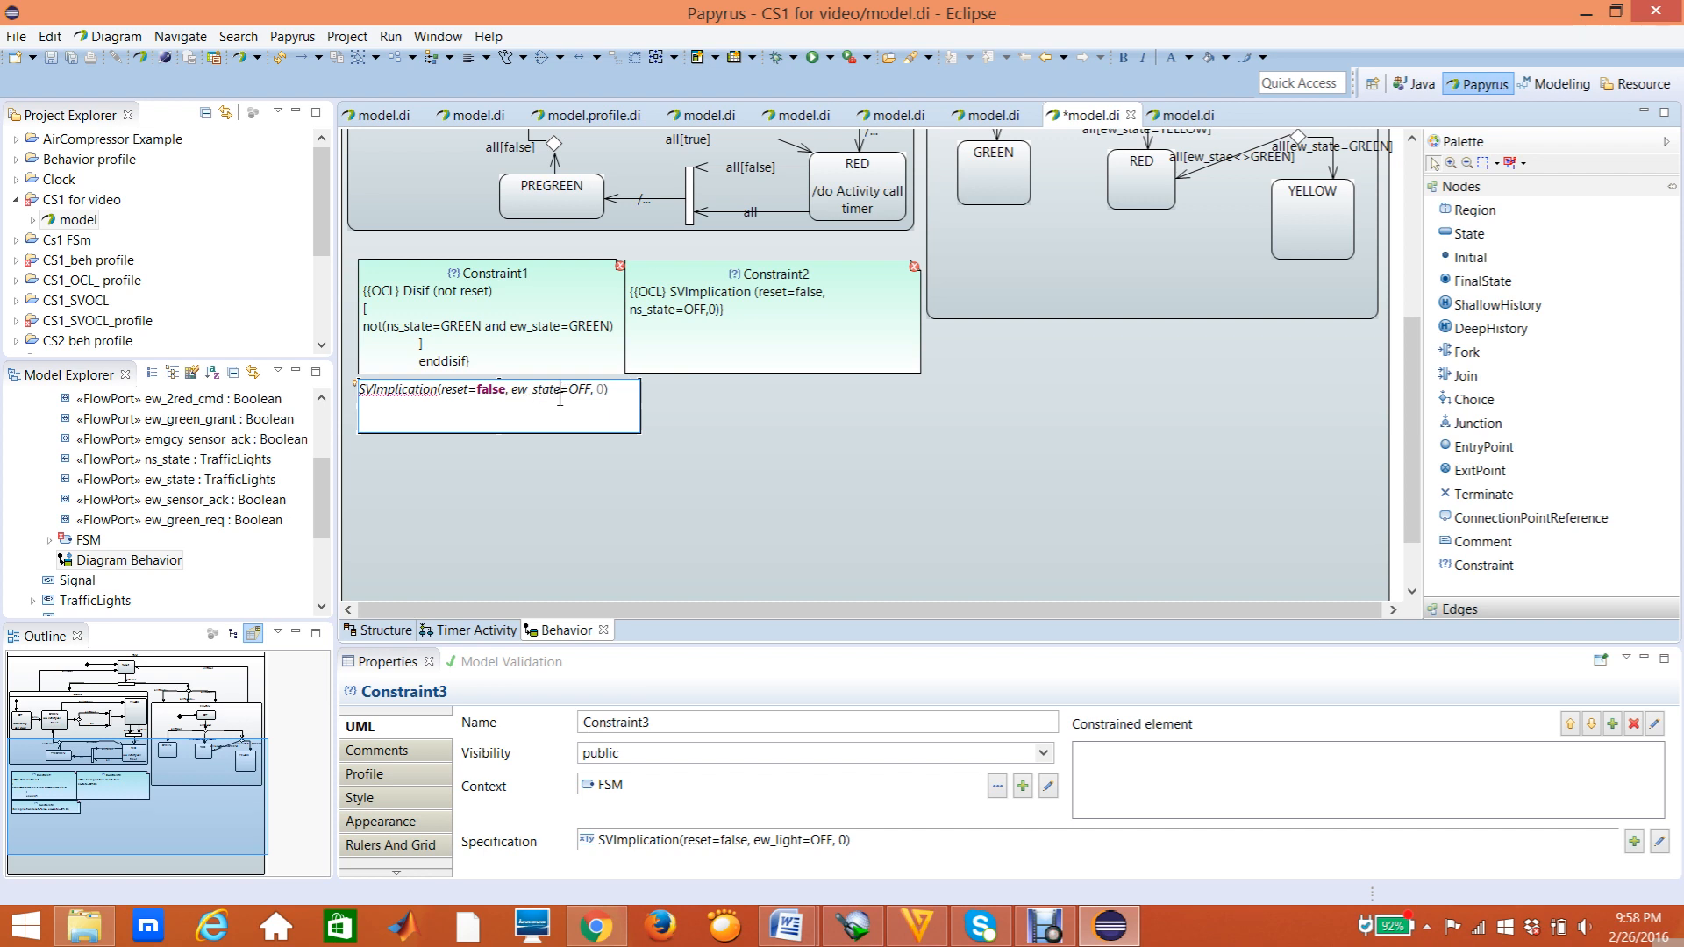
left_click(654, 408)
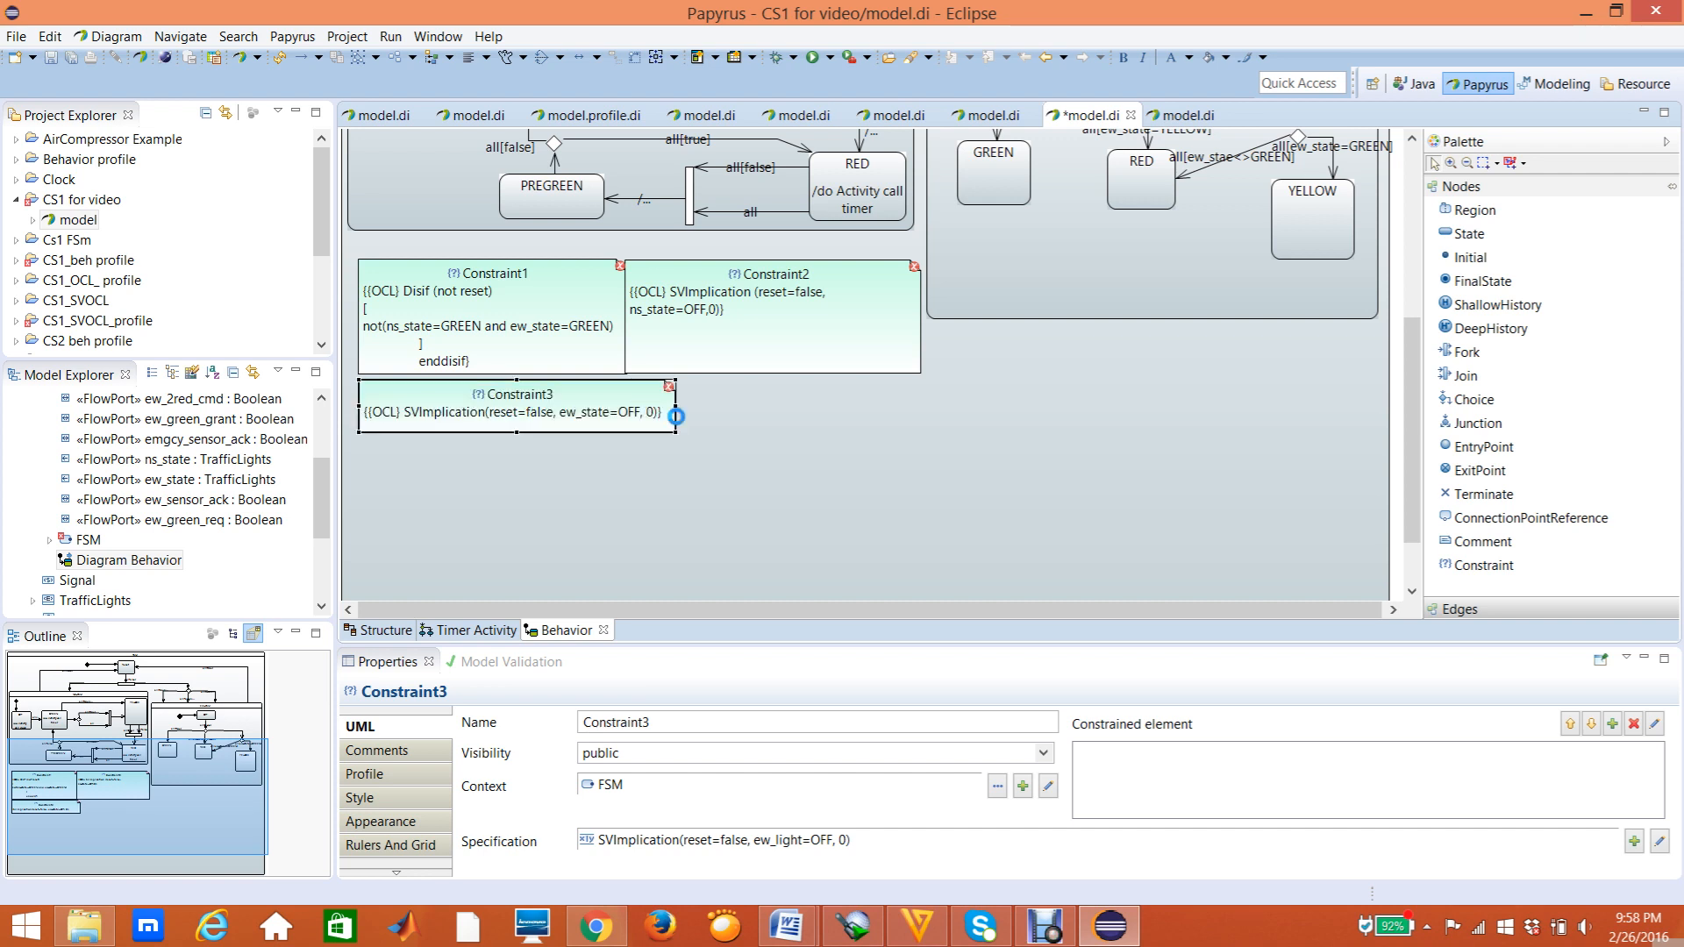
Resize the Constraint3 box, narrowing it to about Constraint1's width and making it slightly taller.
left_click(681, 416)
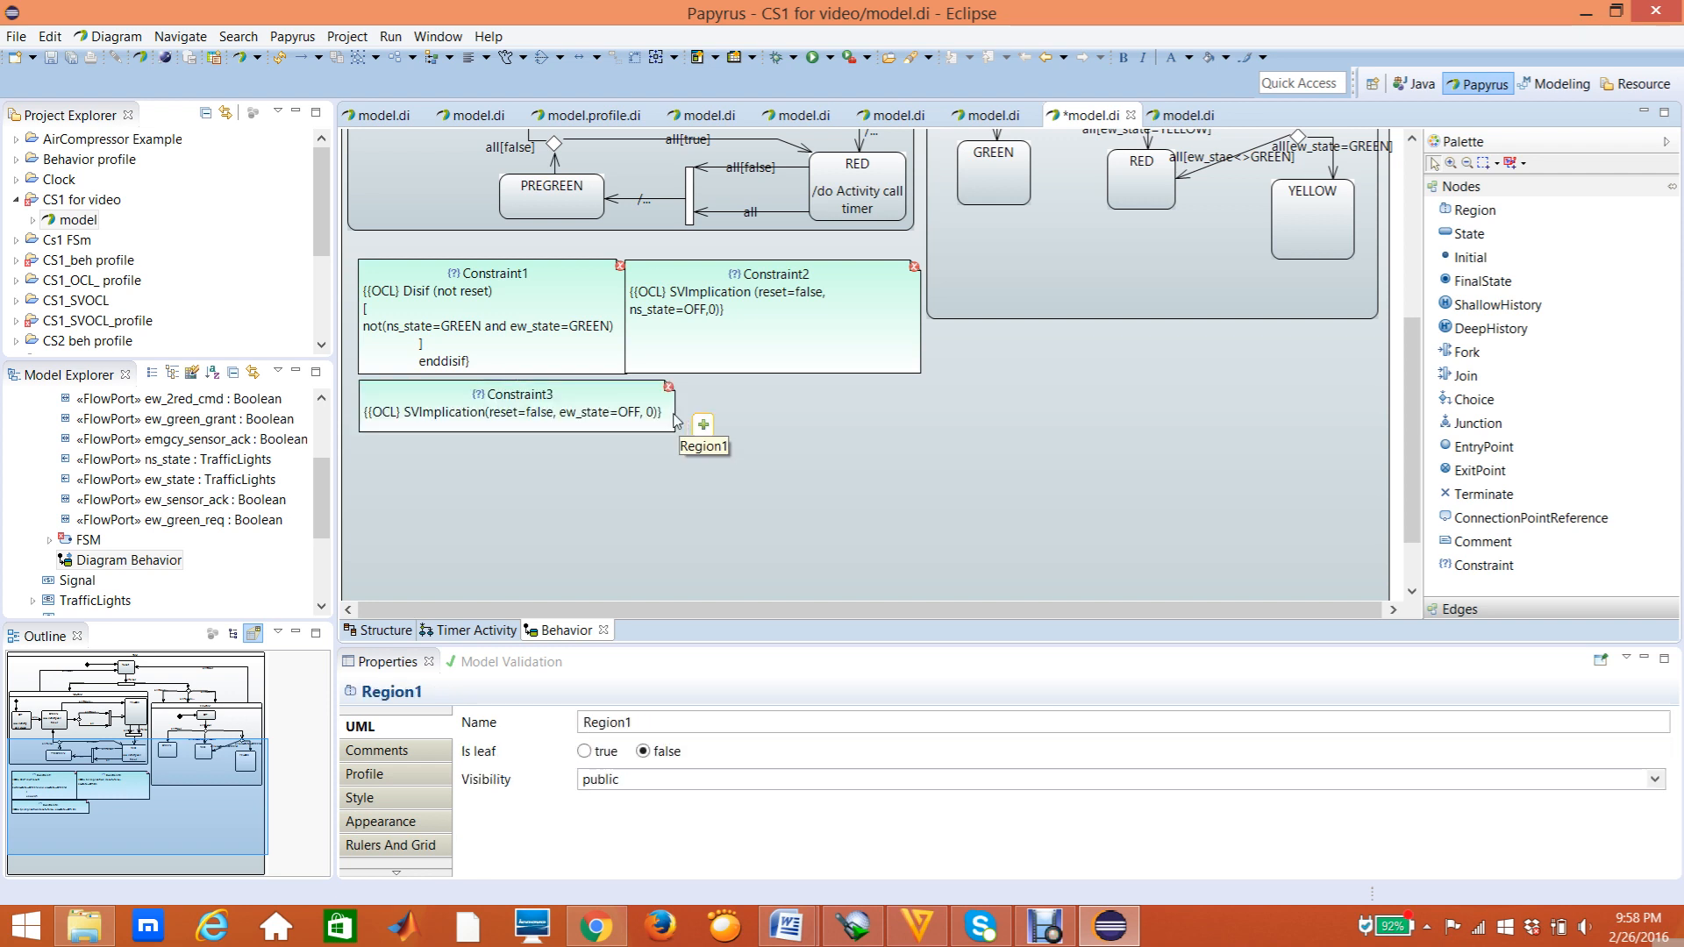
left_click(673, 419)
left_click_drag(658, 406, 627, 407)
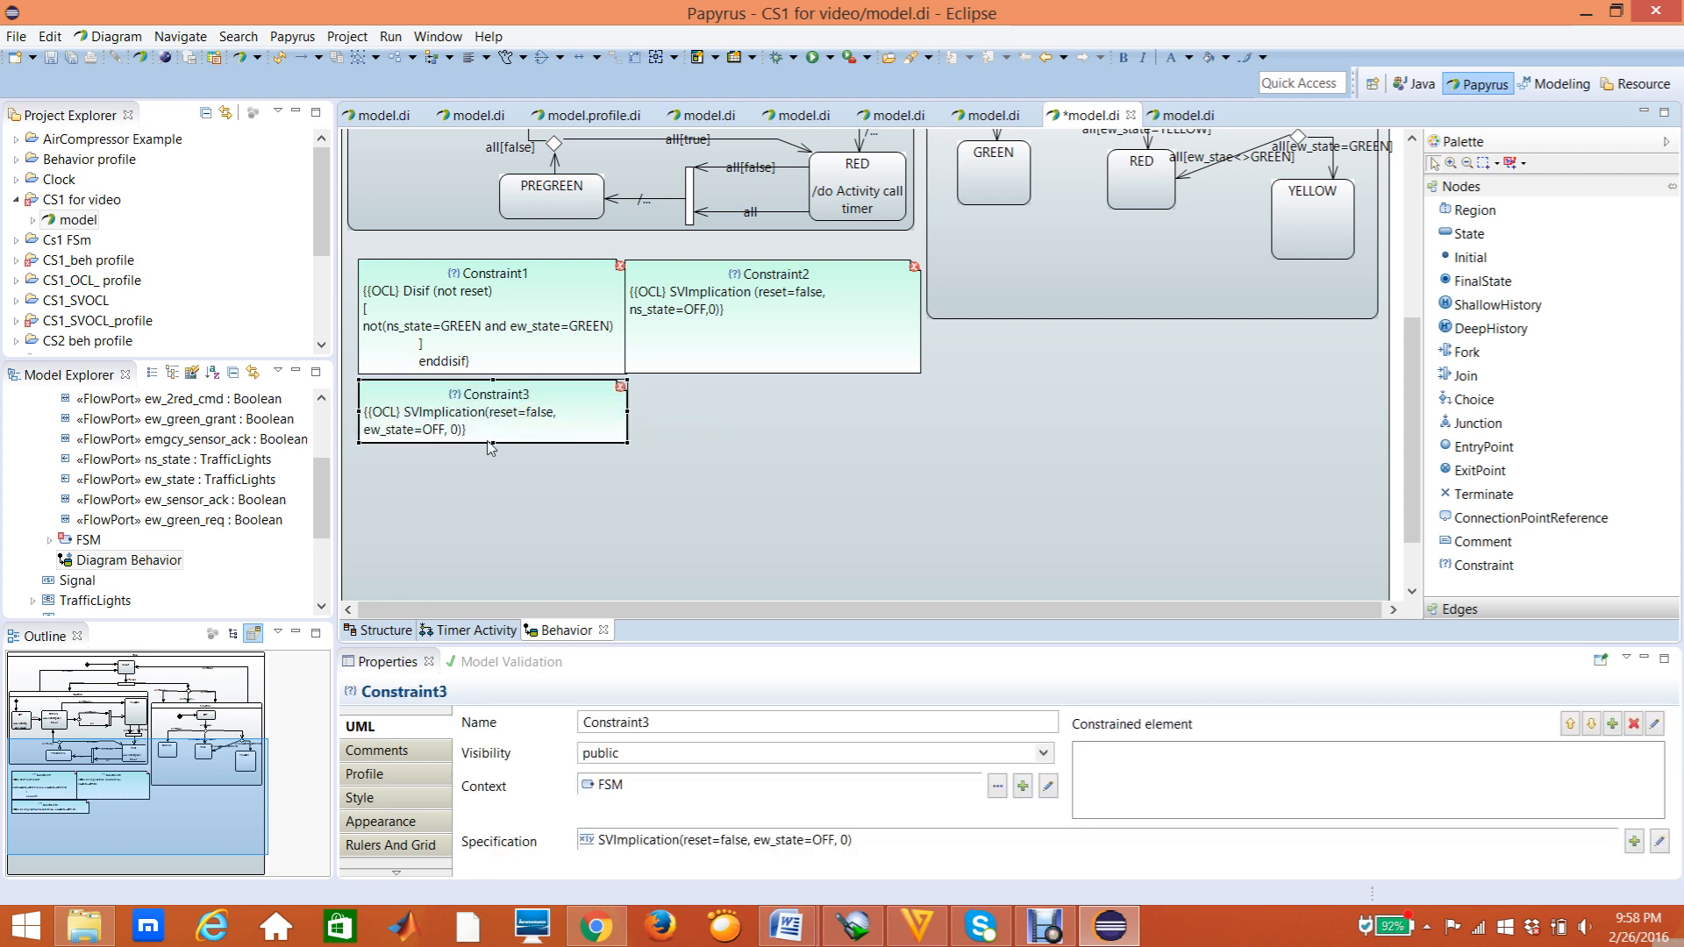
left_click_drag(492, 443, 492, 459)
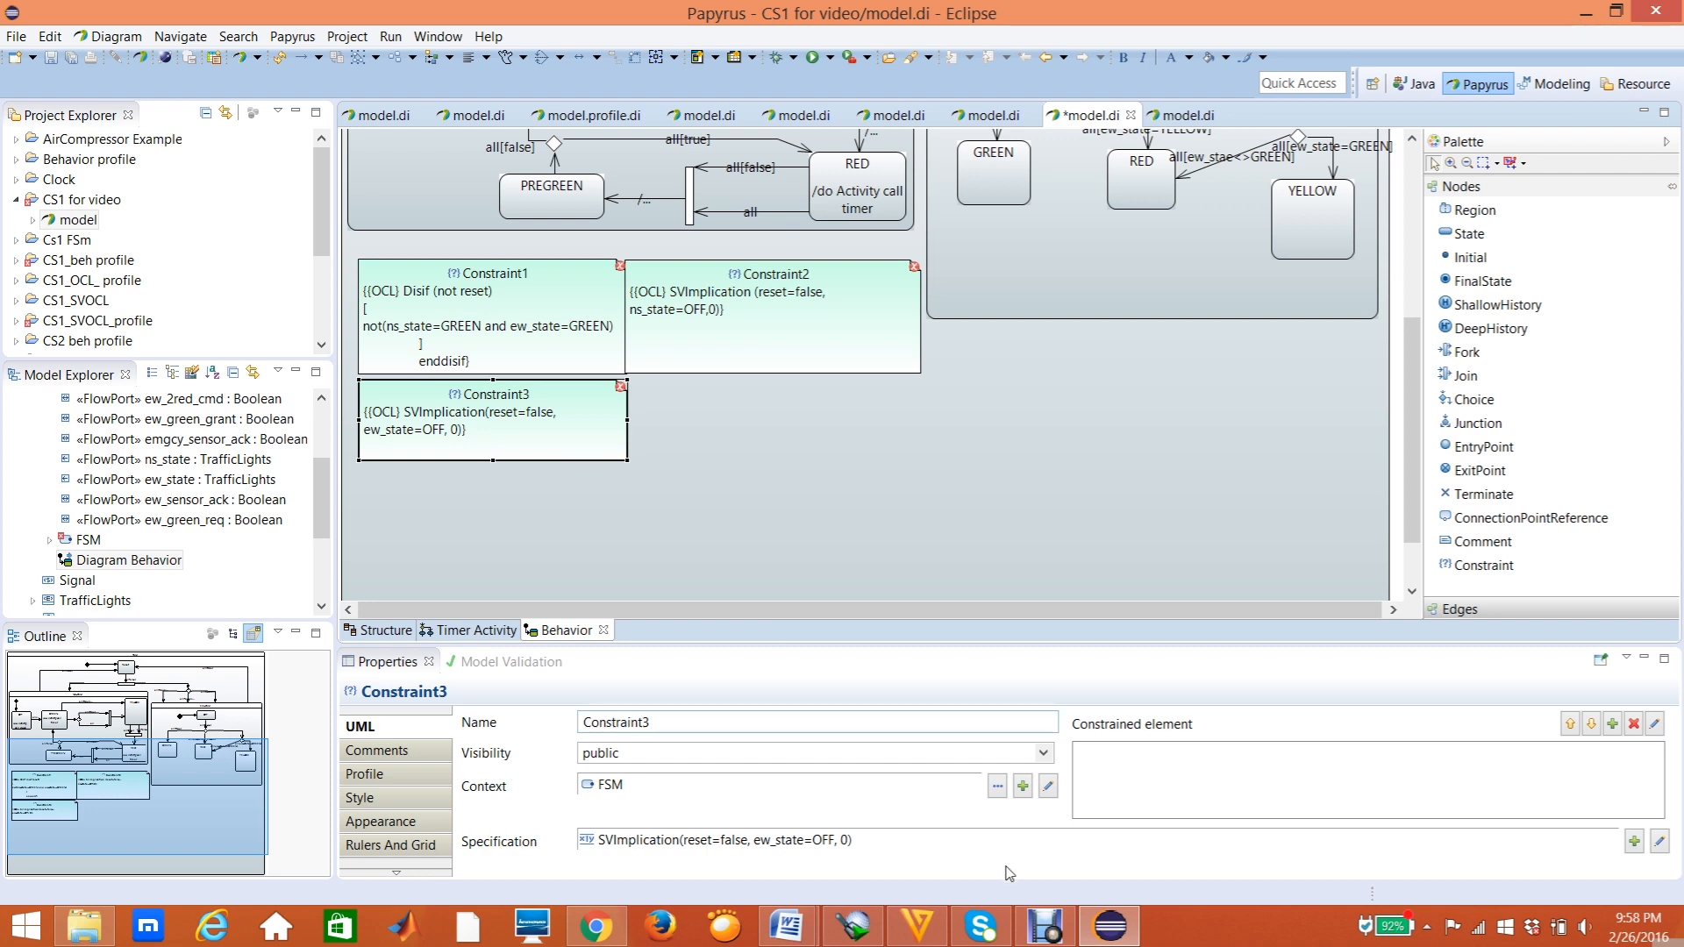
mouse_move(1050, 926)
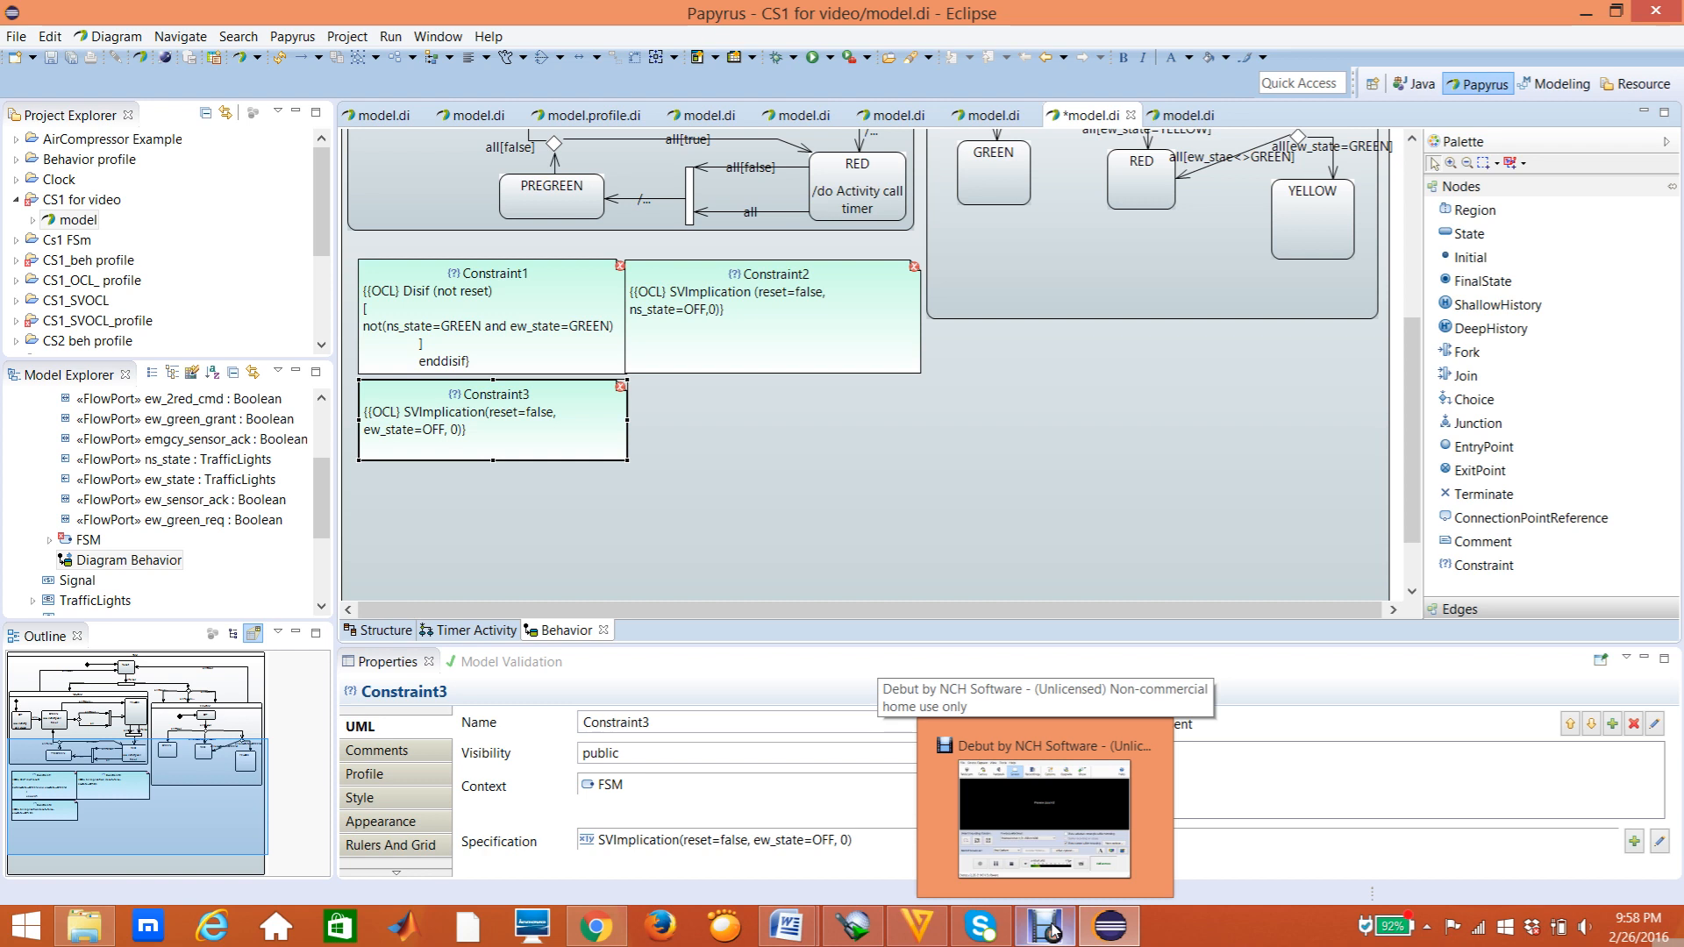
left_click(1050, 928)
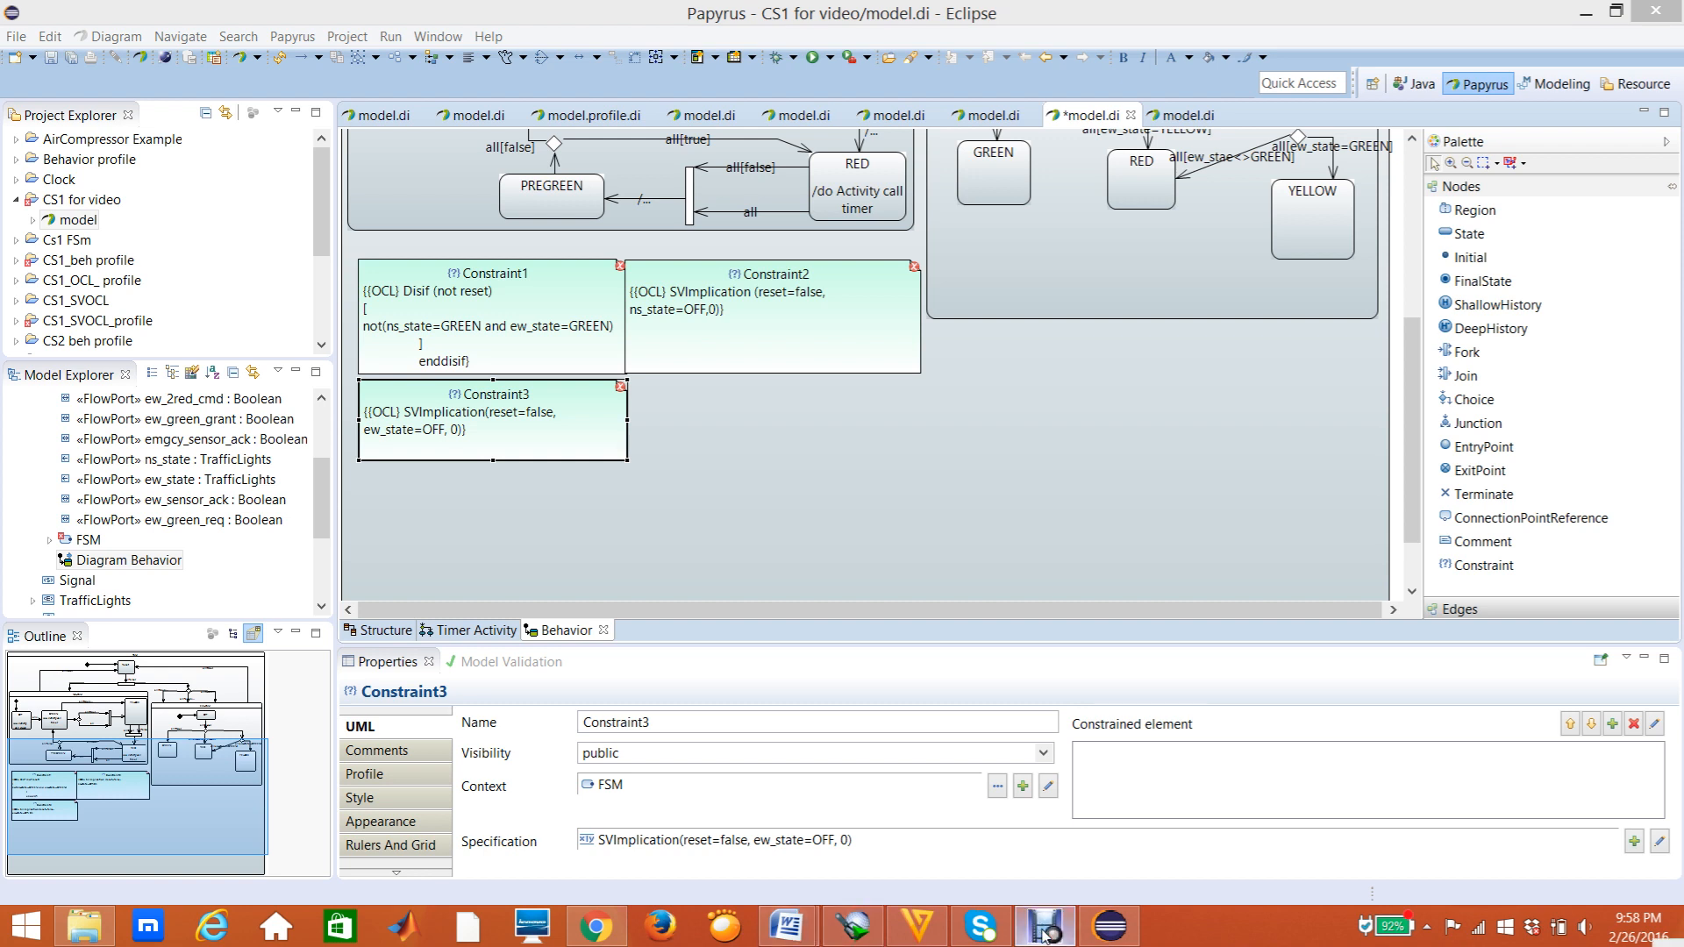
left_click(1101, 928)
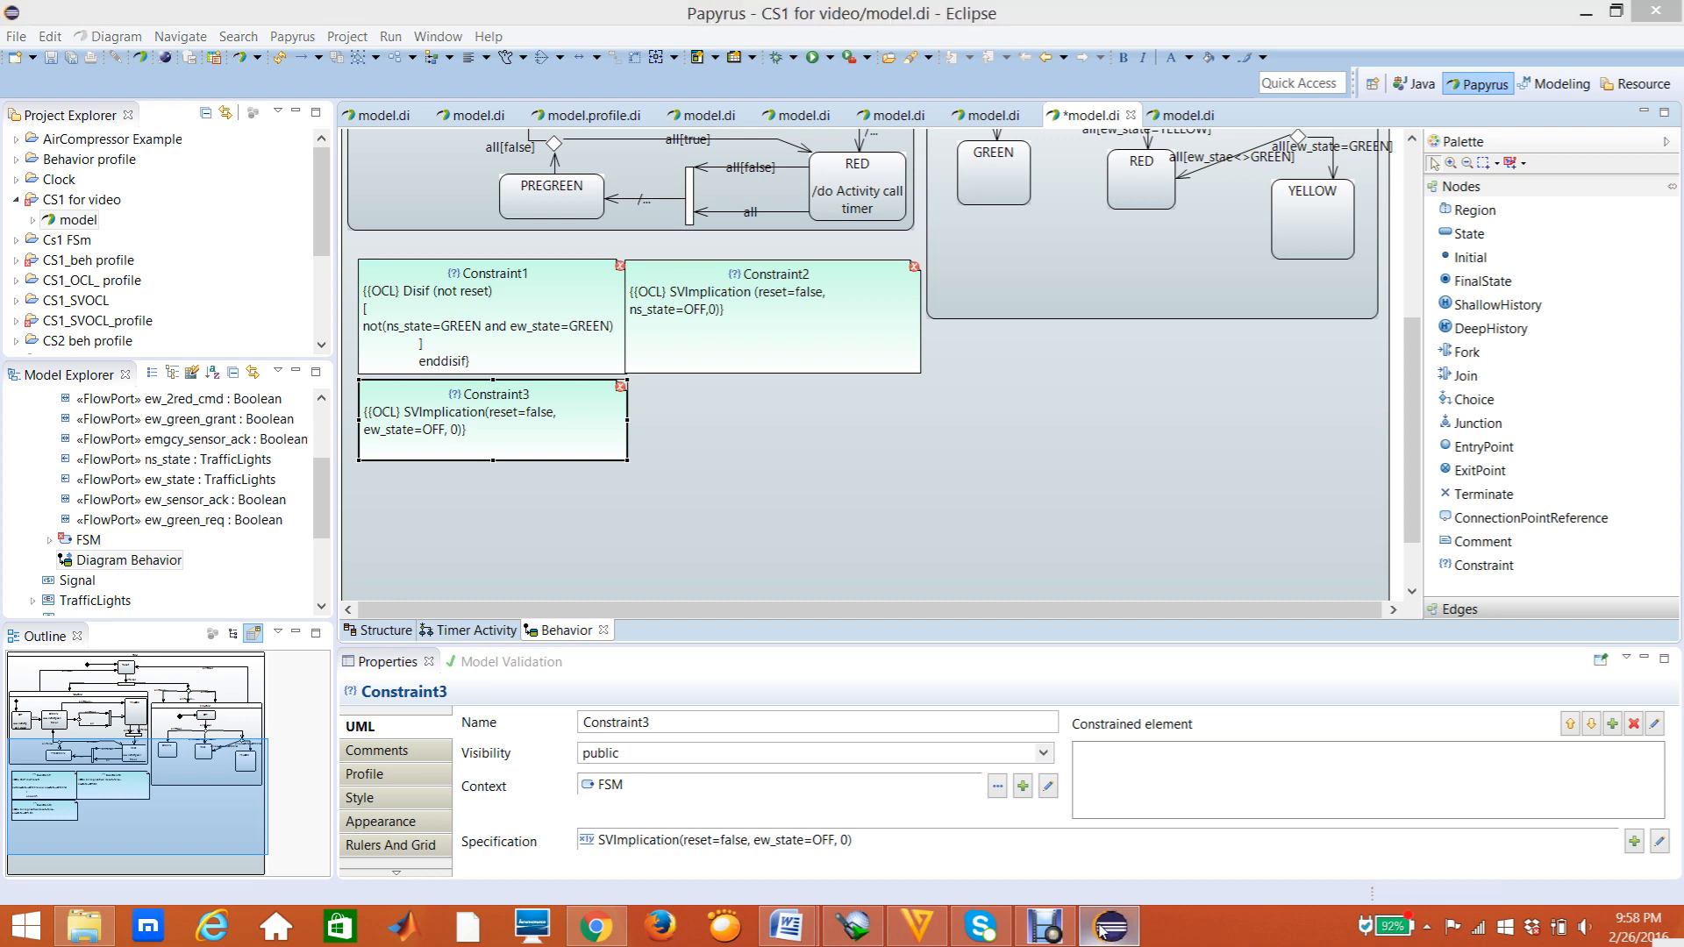
left_click(1100, 928)
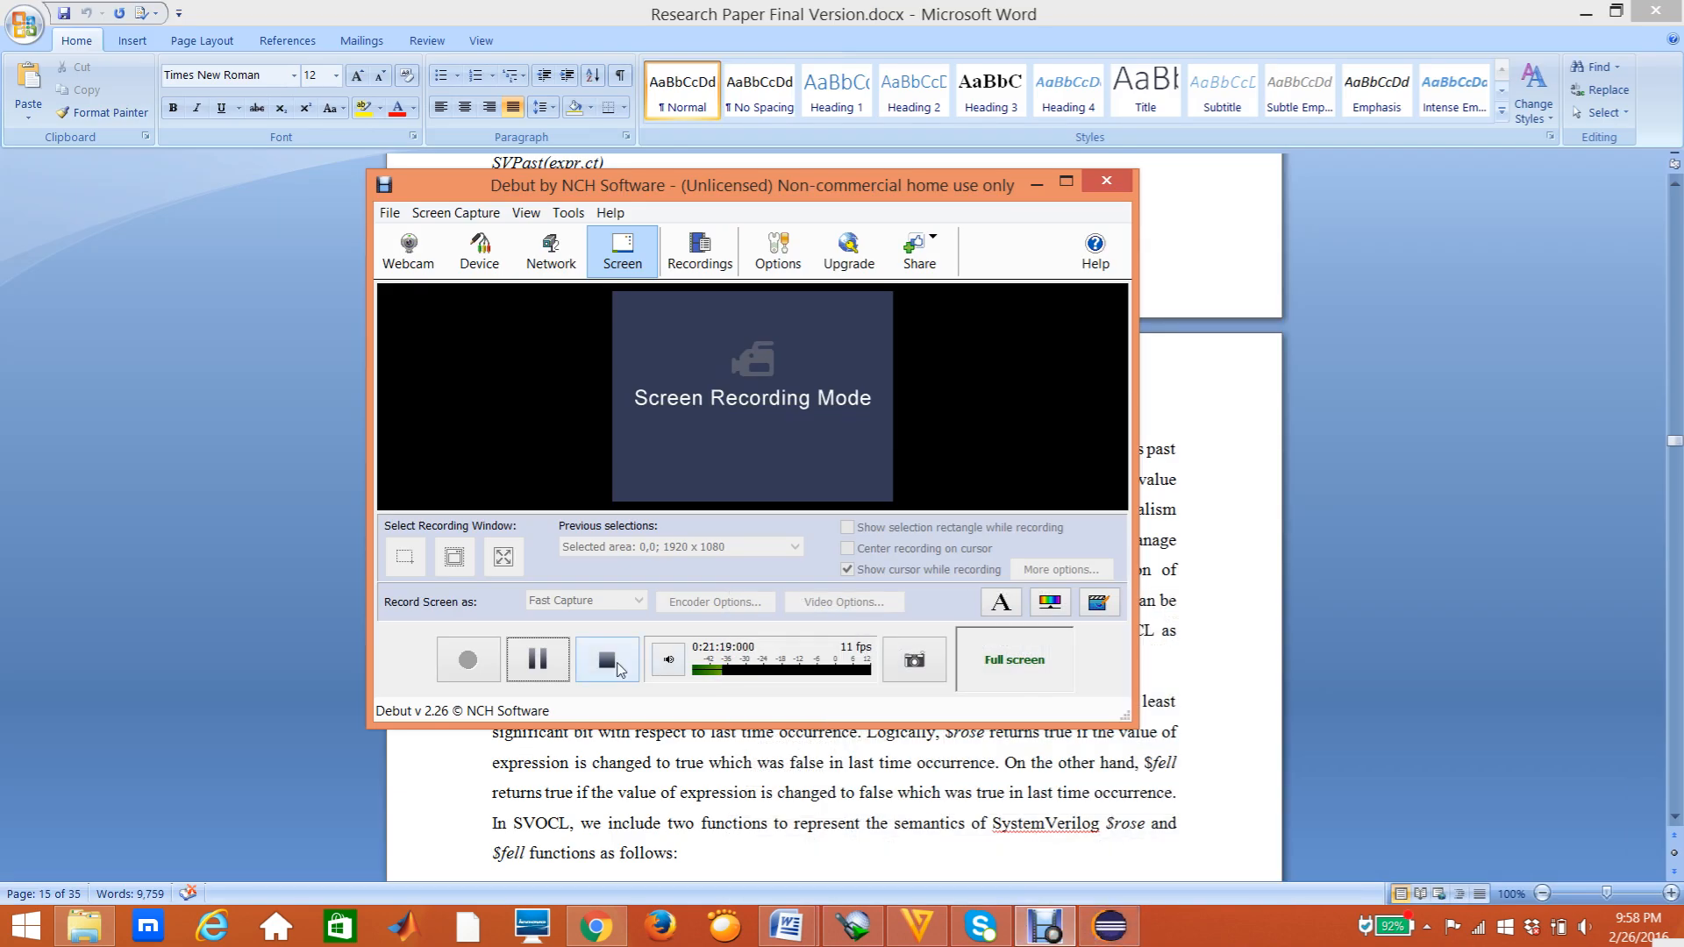